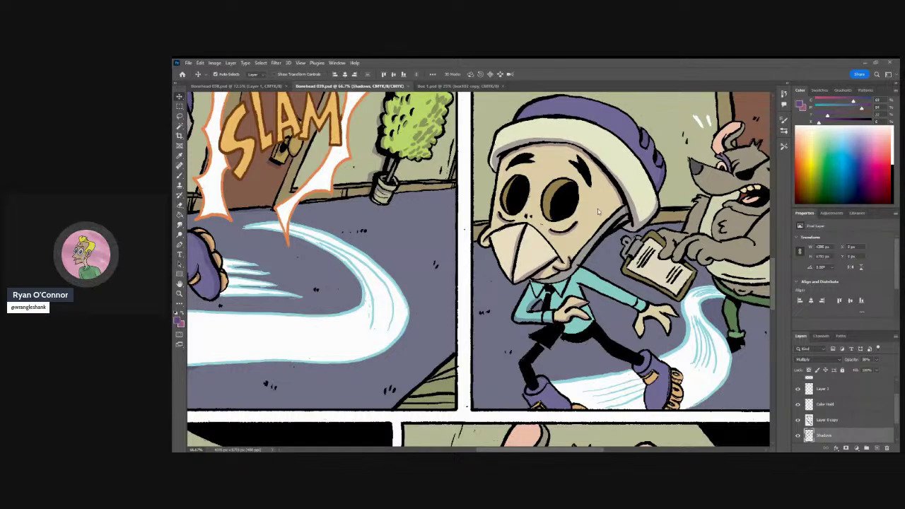
Examine the coloring and shading of the skating character in both hallway panels, checking the page with guides shown and hidden.
scroll(479, 268, "down", 1)
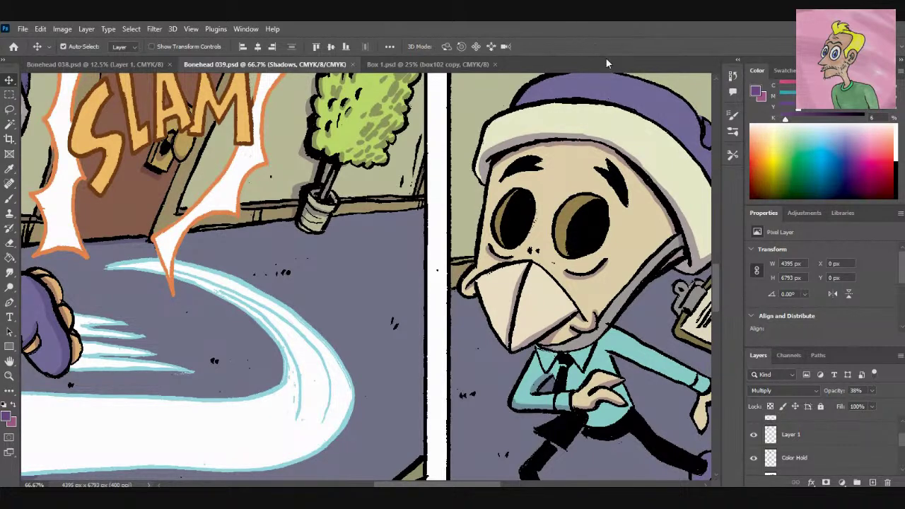
mouse_move(714, 282)
left_mouse_down()
mouse_move(716, 299)
mouse_move(720, 278)
left_mouse_up()
left_click_drag(515, 485, 452, 485)
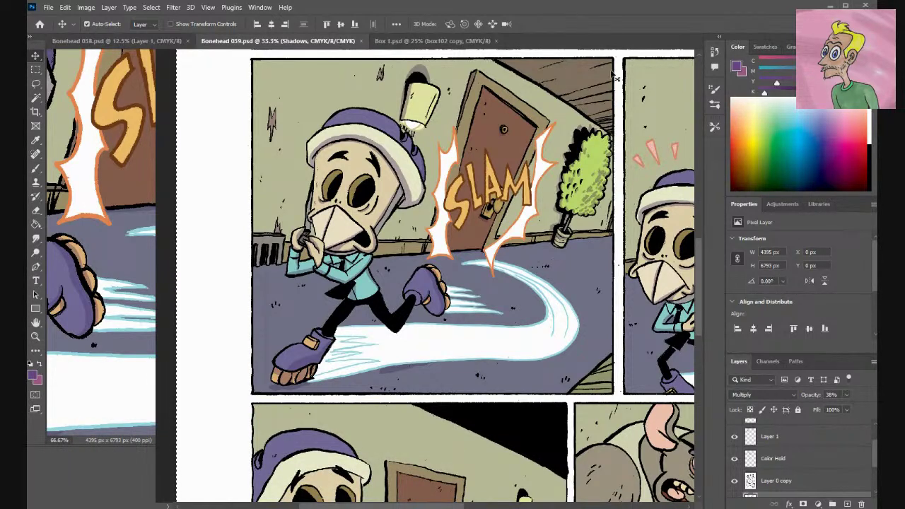
key("ctrl+plus")
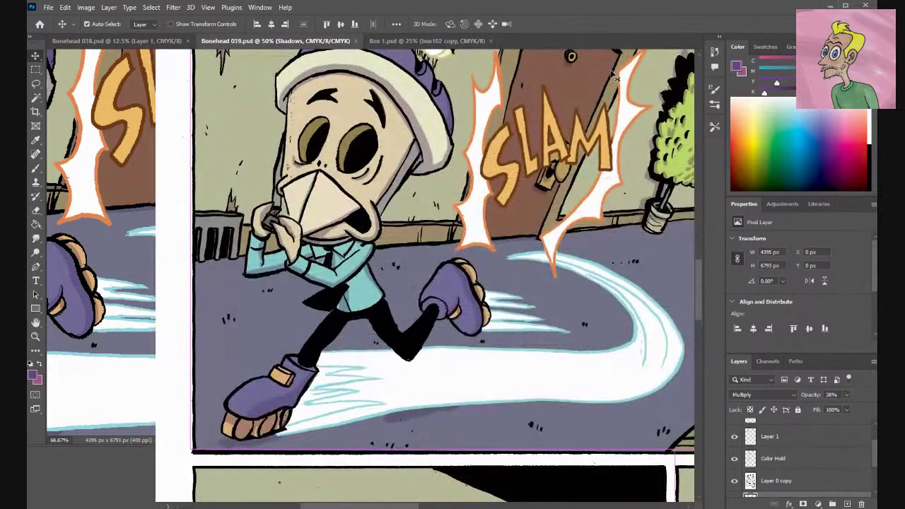
key("ctrl+plus")
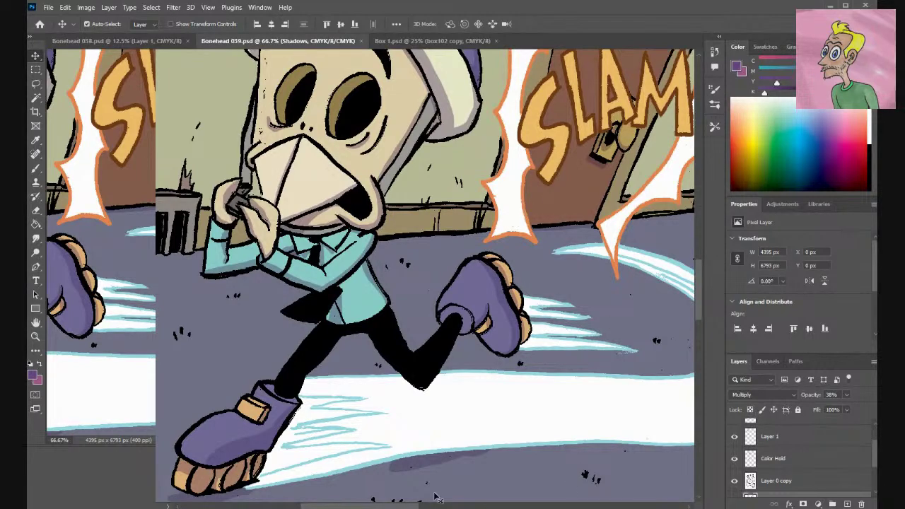
left_click_drag(412, 505, 391, 507)
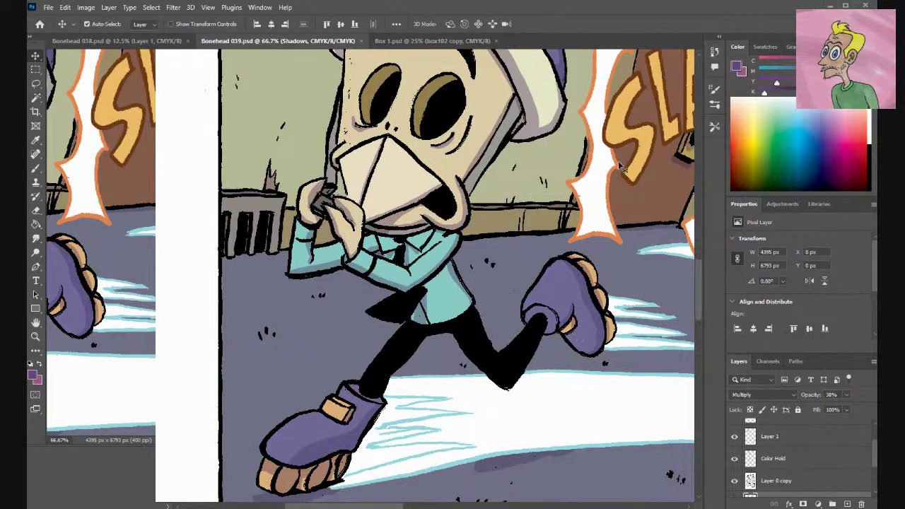
key("ctrl+;")
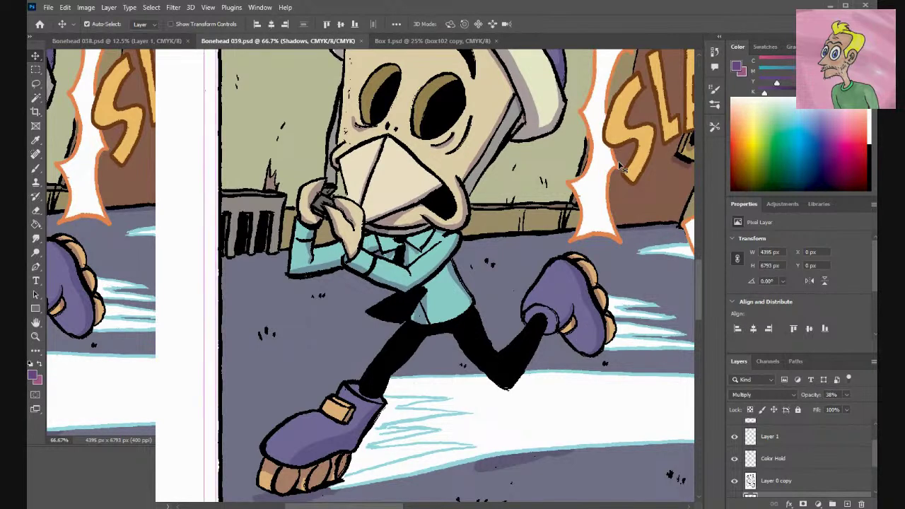
key("ctrl+;")
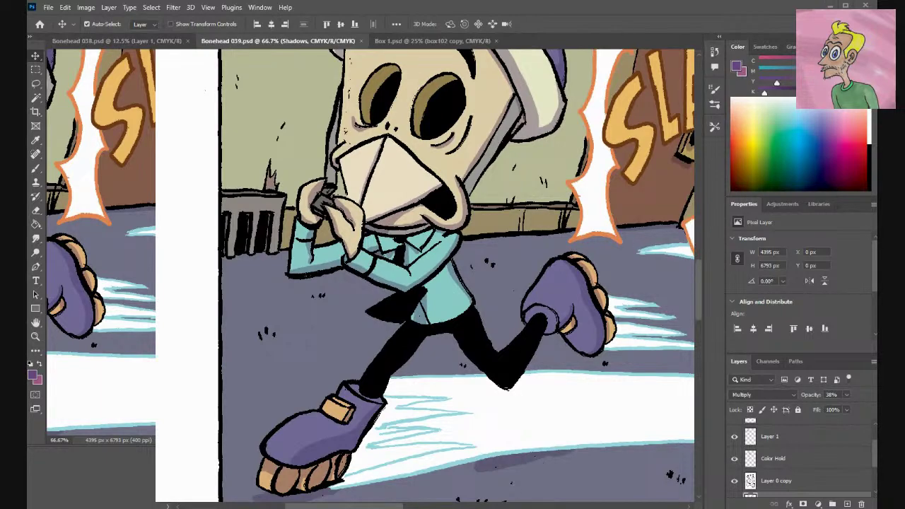
left_click_drag(364, 507, 530, 506)
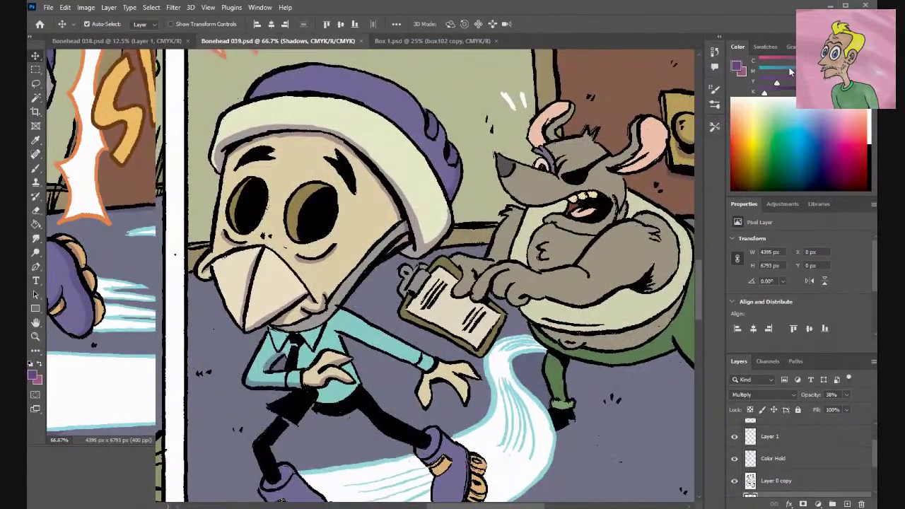
Switch to the Brush tool and rearrange the workspace to show Comments with Properties collapsed.
key("b")
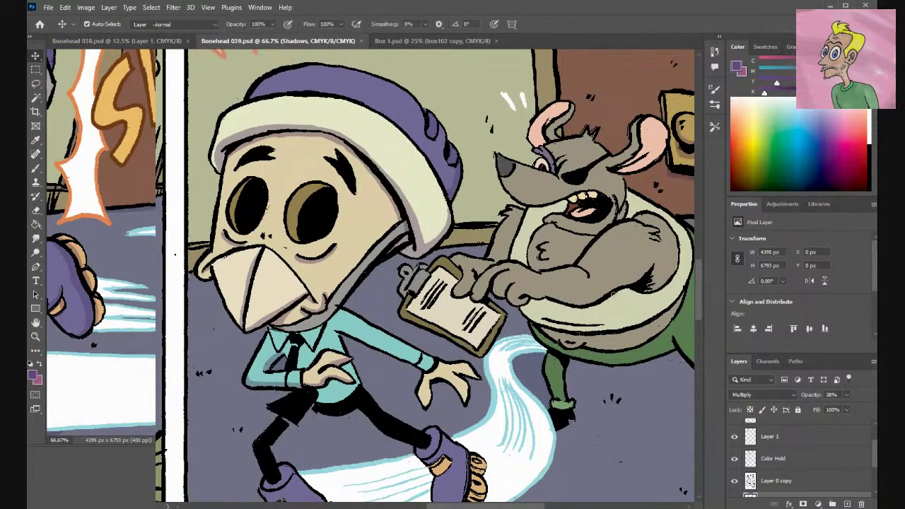
left_click(548, 295)
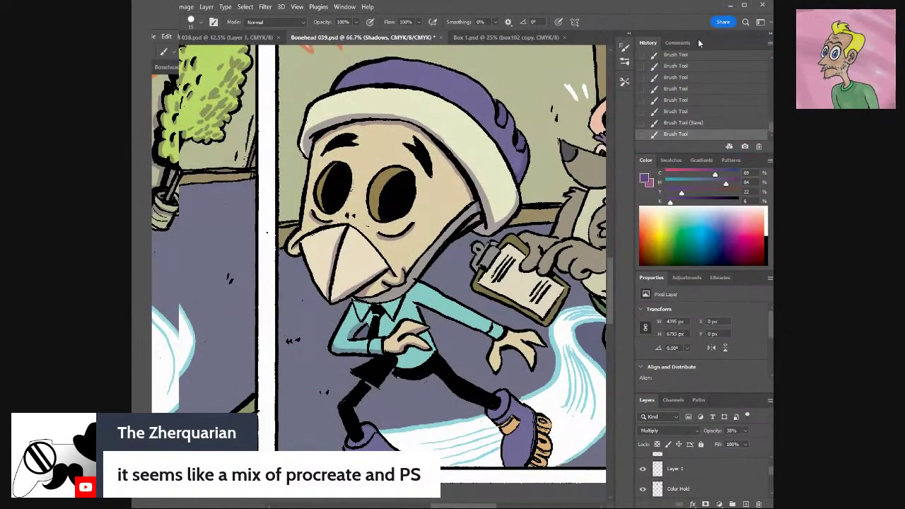
left_click(677, 44)
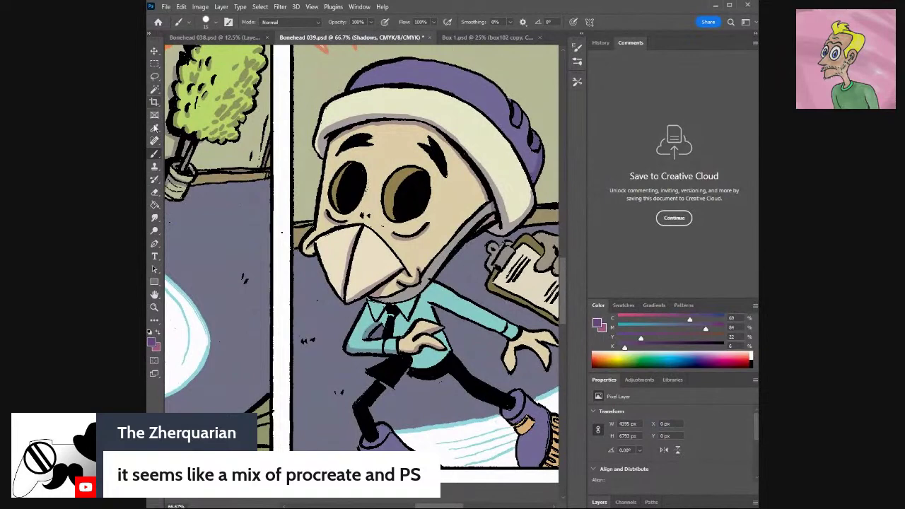
left_click_drag(448, 506, 462, 506)
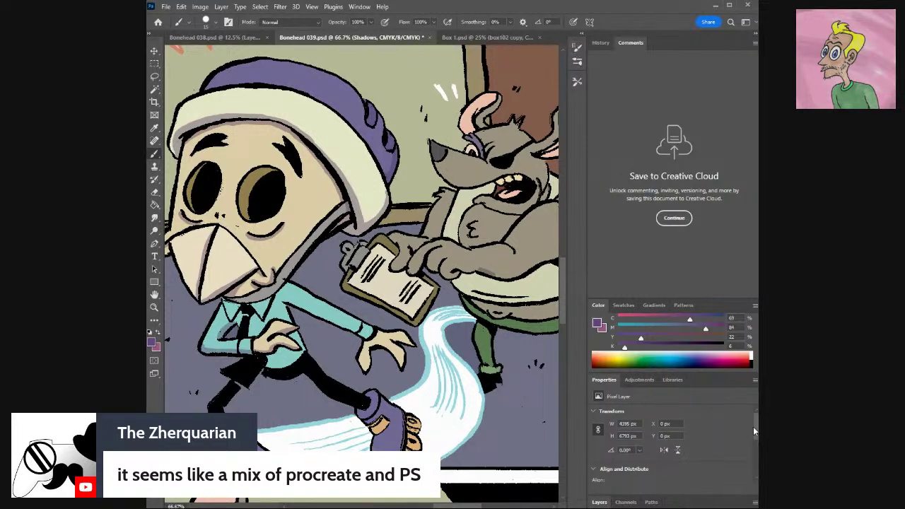
scroll(671, 438, "down", 3)
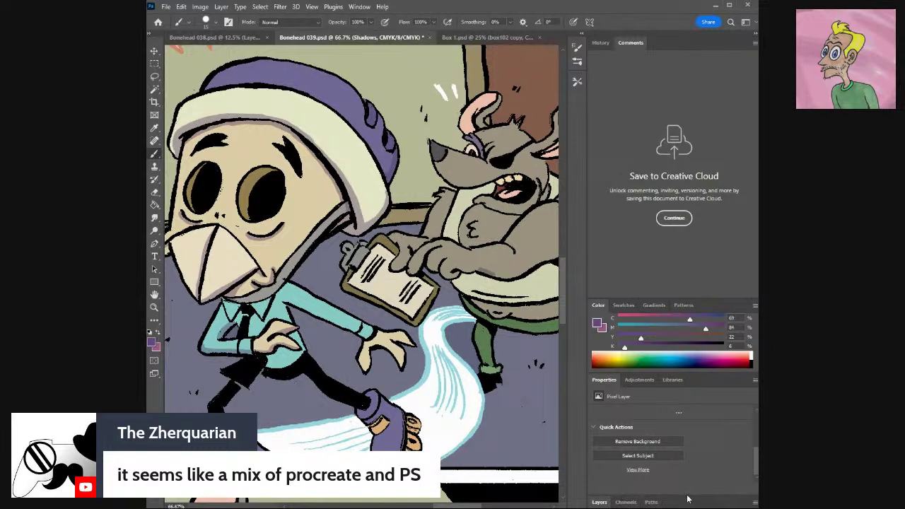
left_click_drag(603, 503, 599, 473)
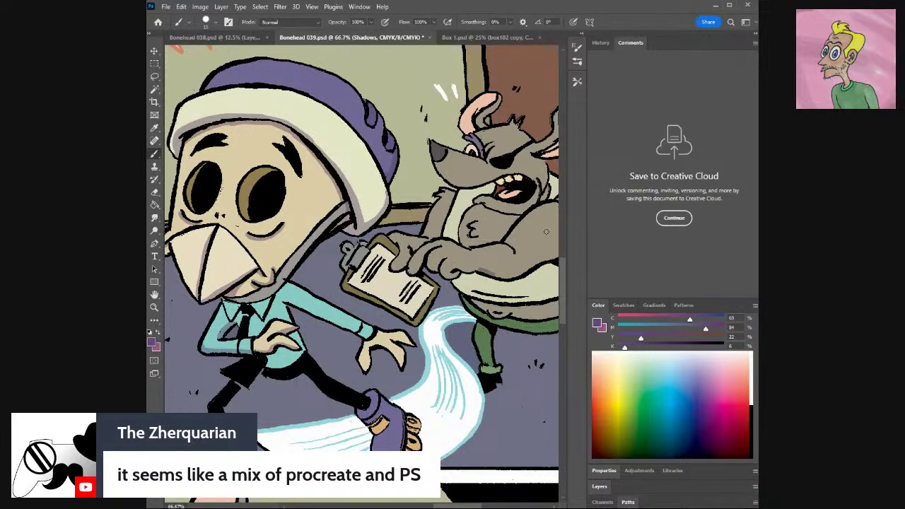
Try loose shadow strokes across the rat's arm and chest on the Shadows layer.
left_click_drag(546, 231, 497, 260)
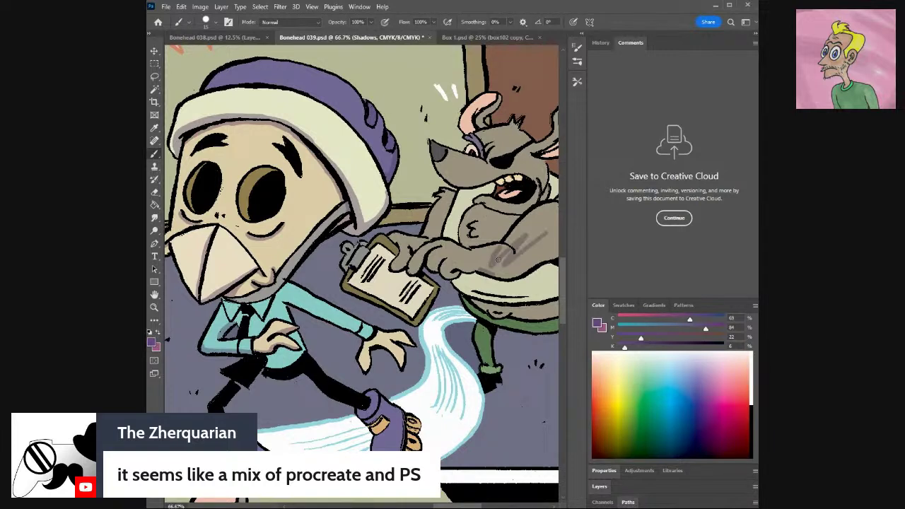
left_click_drag(499, 260, 513, 277)
left_click_drag(491, 206, 468, 249)
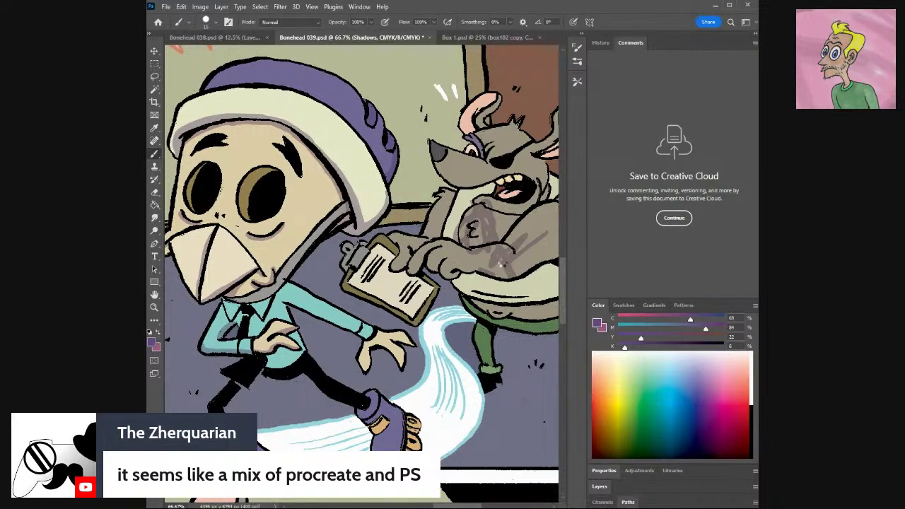
mouse_move(500, 263)
left_mouse_down()
mouse_move(510, 244)
mouse_move(512, 253)
mouse_move(527, 246)
mouse_move(519, 250)
left_mouse_up()
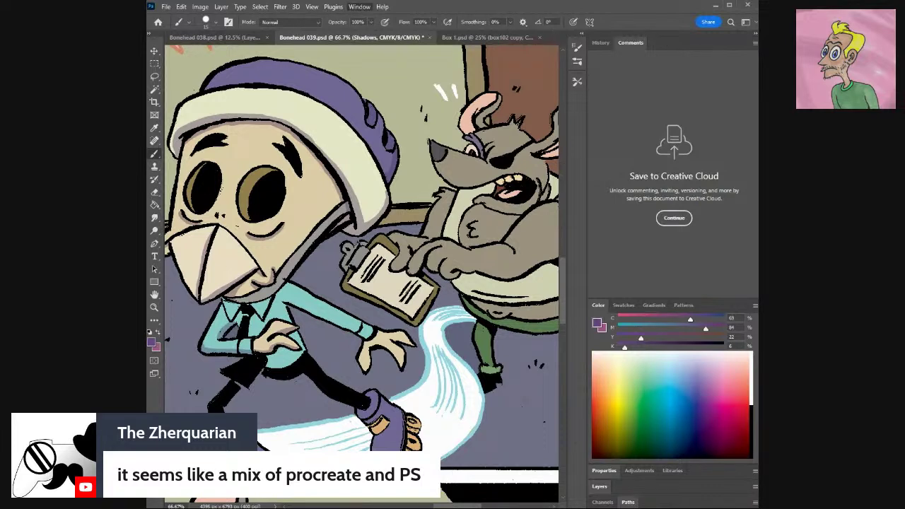
Paint shadows on the Shadows layer over the side of the character's front skate and its orange wheels.
key("F7")
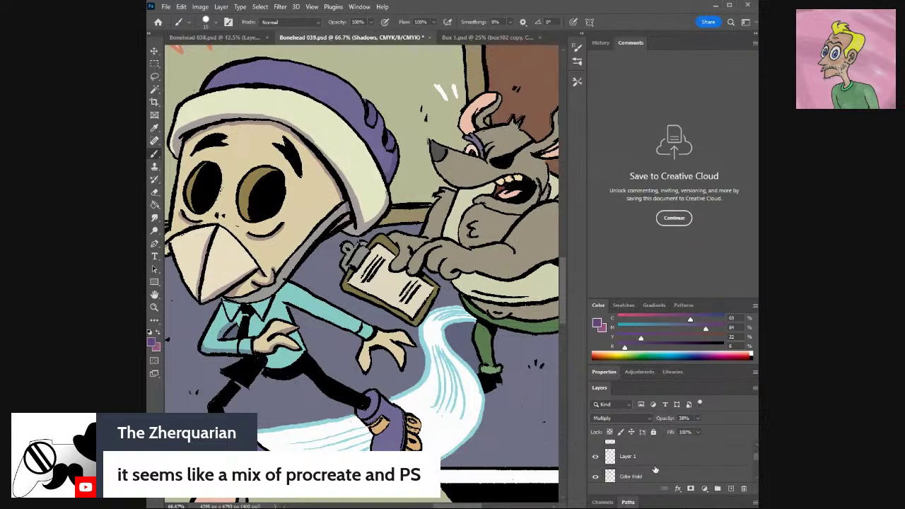
scroll(699, 455, "up", 2)
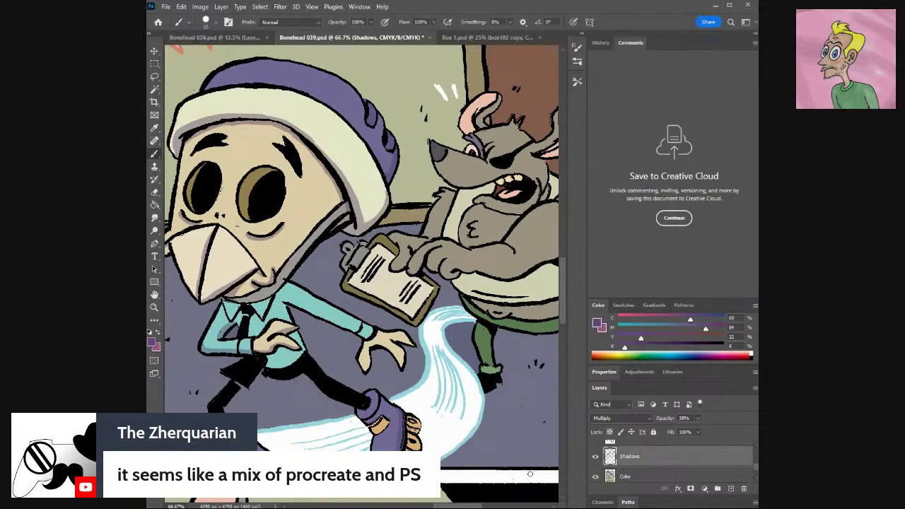
key("ctrl+plus")
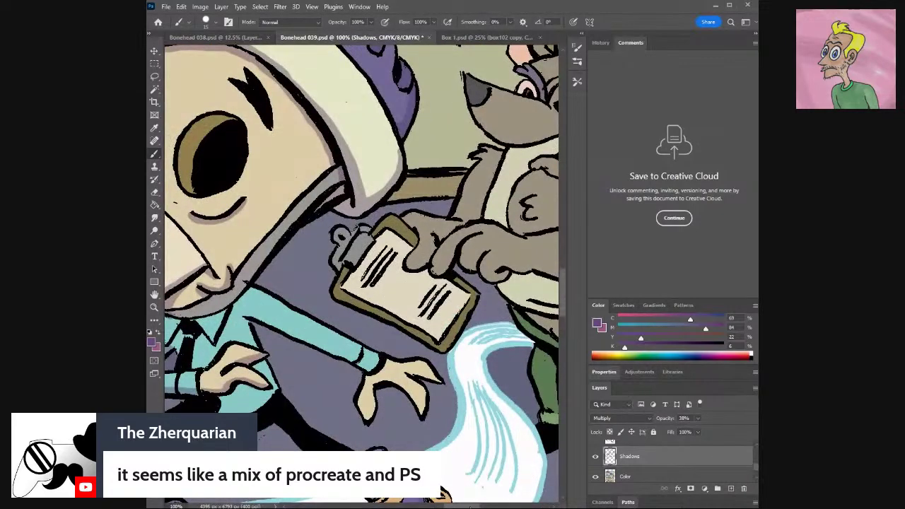
scroll(361, 272, "left", 3)
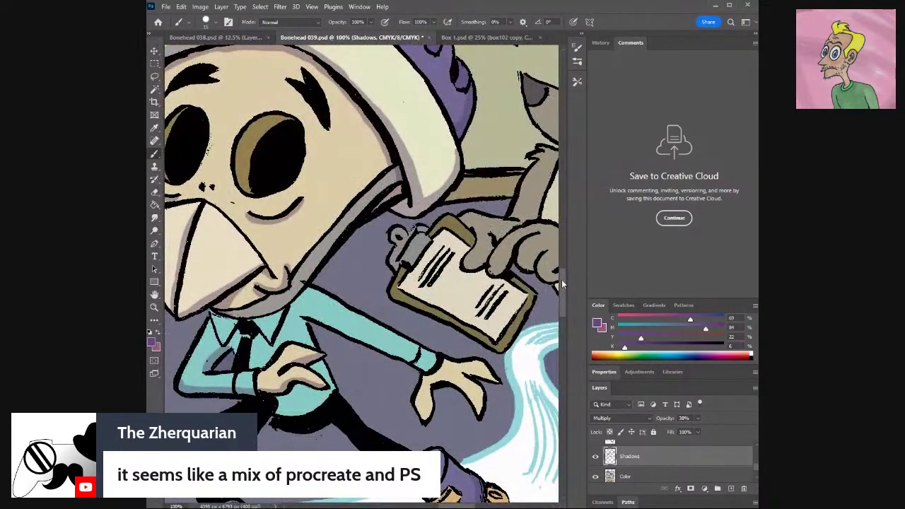
left_click_drag(562, 279, 565, 304)
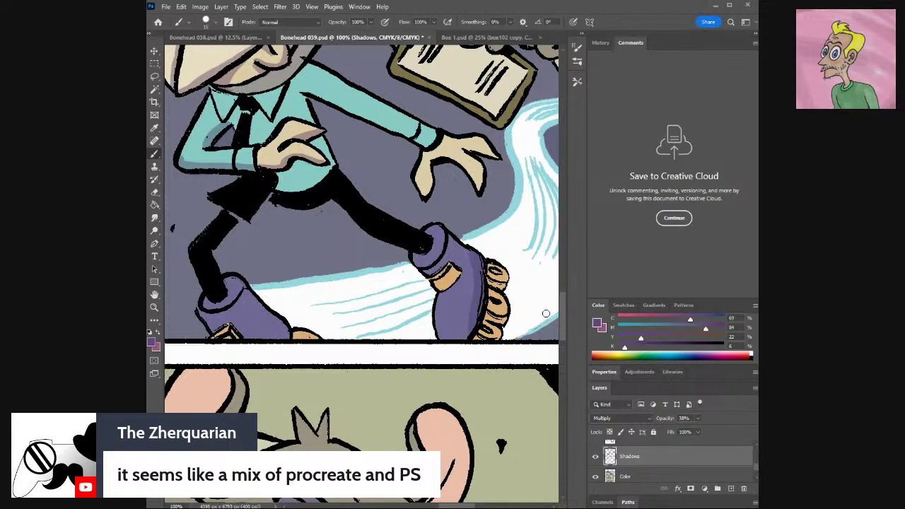
left_click_drag(477, 289, 471, 332)
mouse_move(492, 291)
left_mouse_down()
mouse_move(490, 309)
mouse_move(504, 308)
left_mouse_up()
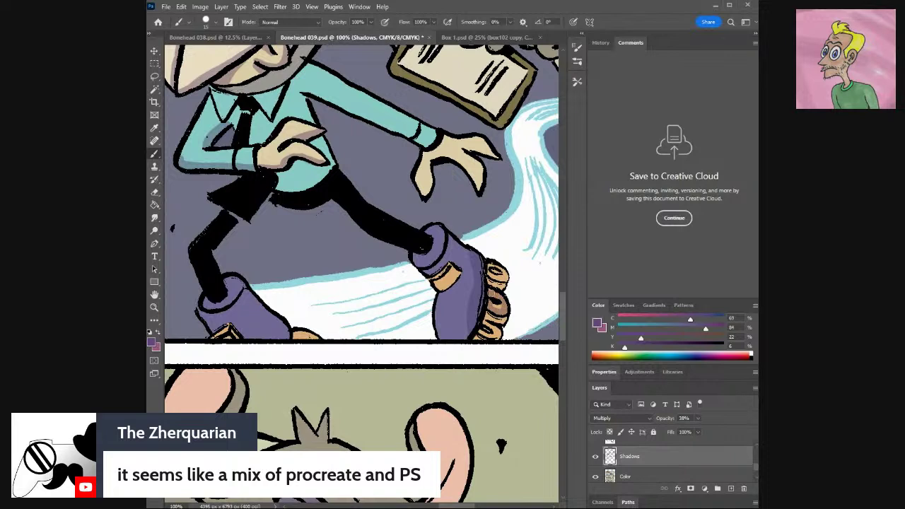
left_click_drag(488, 272, 499, 272)
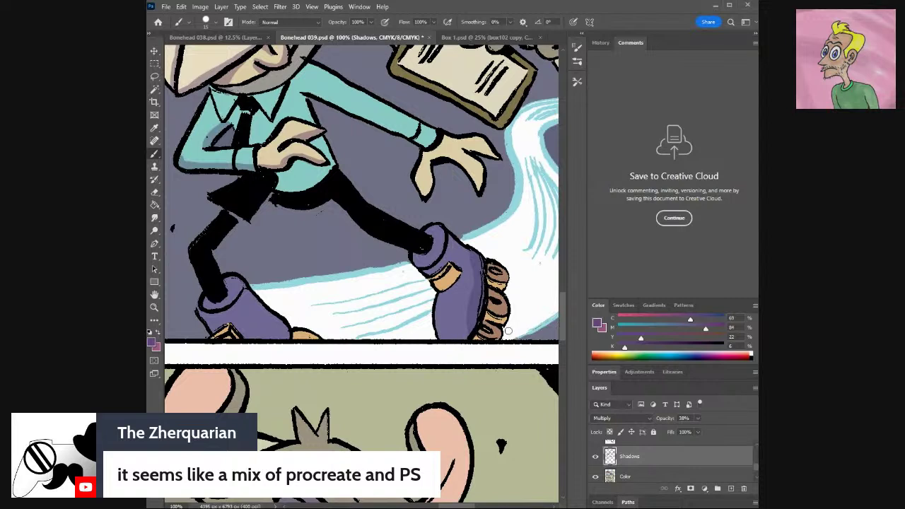
On the Color layer, sample the trail's white and paint along the lower edge of the speed trail beside the front skate.
left_click(625, 476)
key("i")
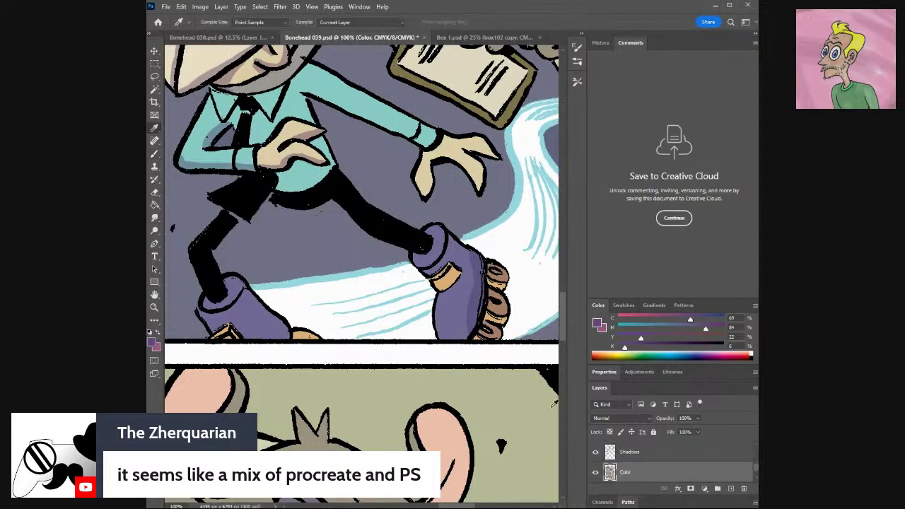
left_click(535, 316)
key("b")
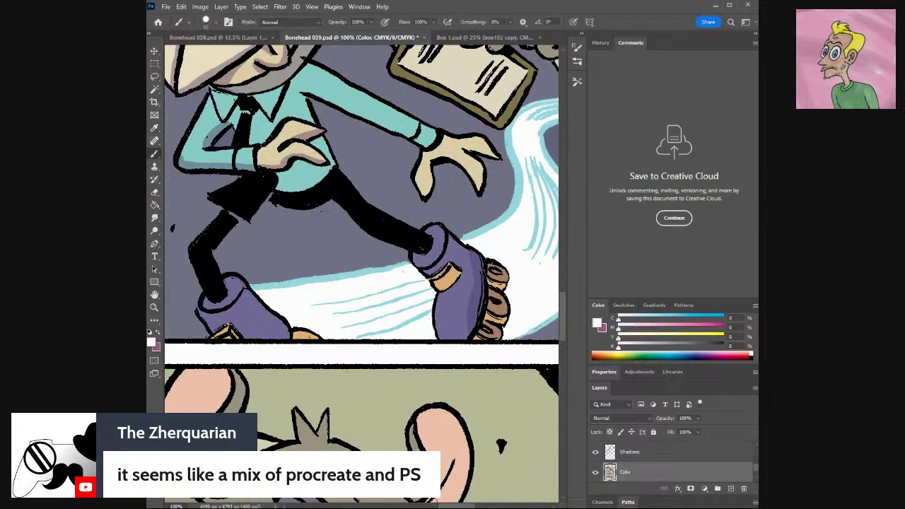
left_click_drag(453, 506, 465, 507)
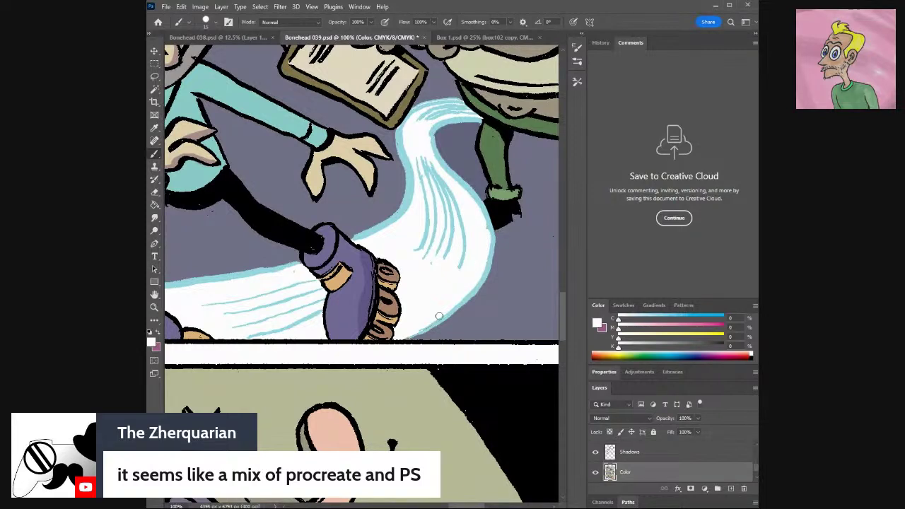
left_click_drag(421, 331, 401, 338)
Sample the purple shadow color on the Shadows layer and shade the character's rear skate and its wheel.
scroll(361, 191, "left", 3)
scroll(340, 338, "right", 1)
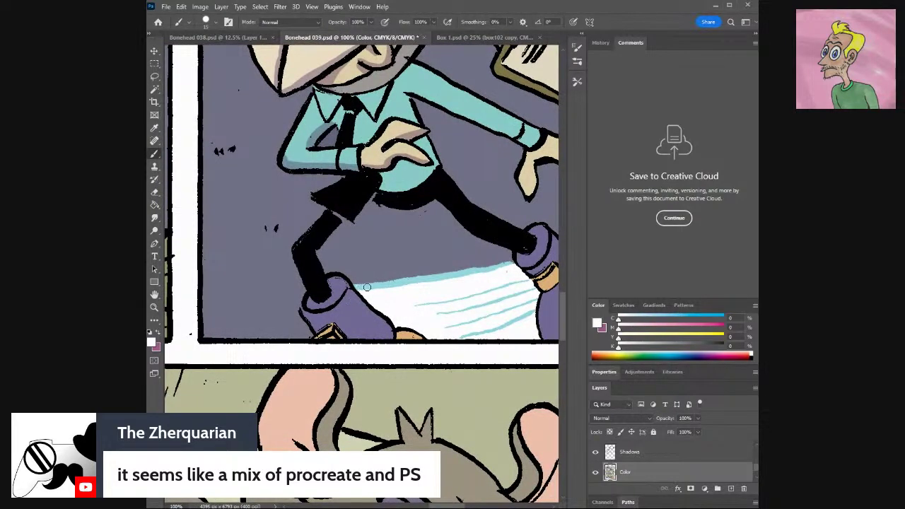
key("alt")
key("i")
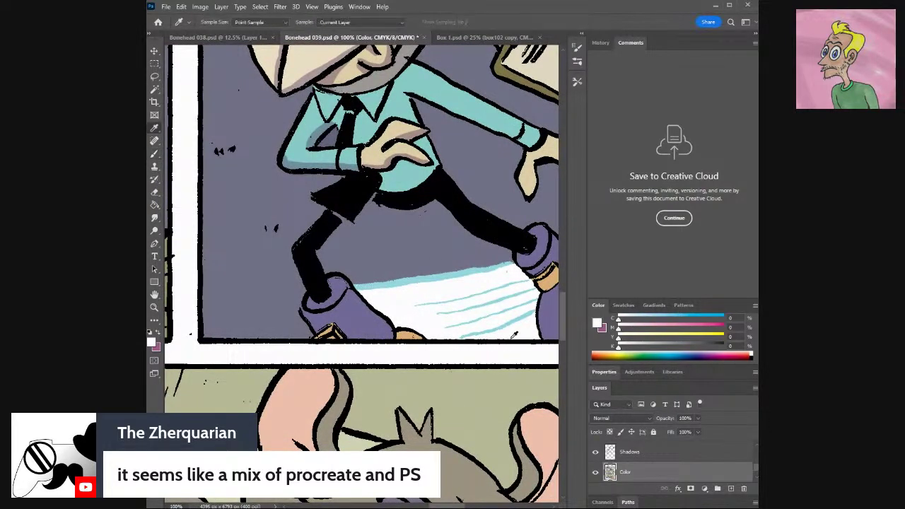
scroll(360, 205, "right", 10)
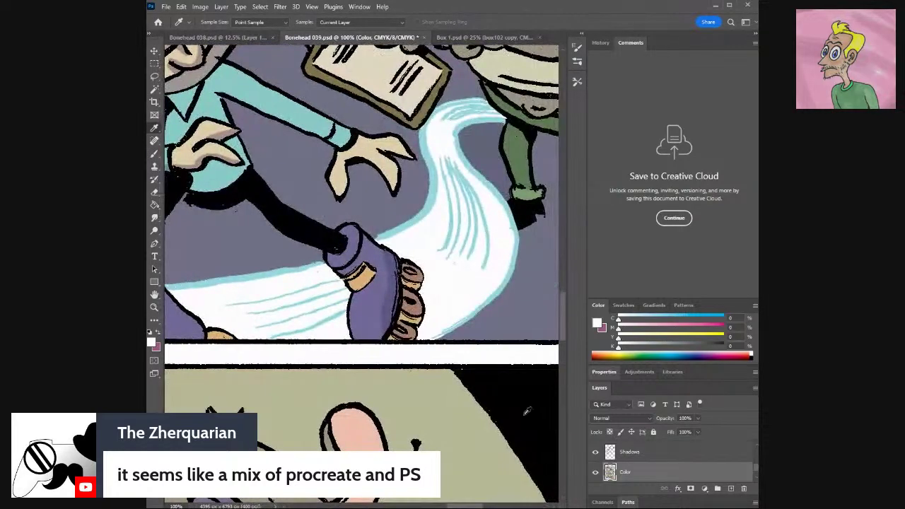
left_click(620, 454)
left_click(389, 302)
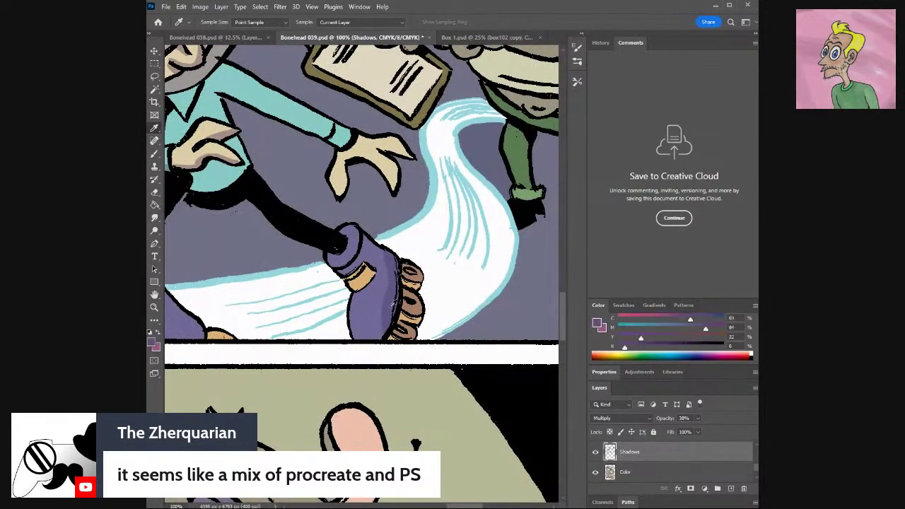
key("b")
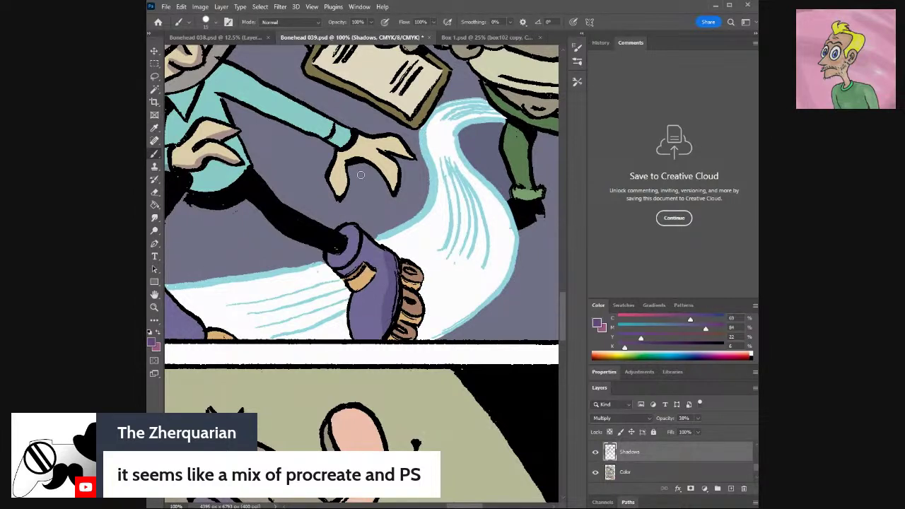
left_click(440, 503)
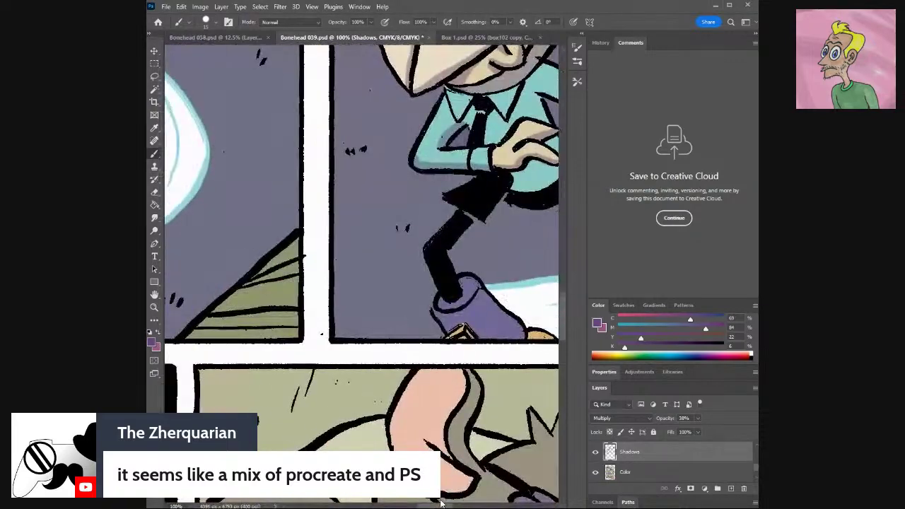
left_click(440, 504)
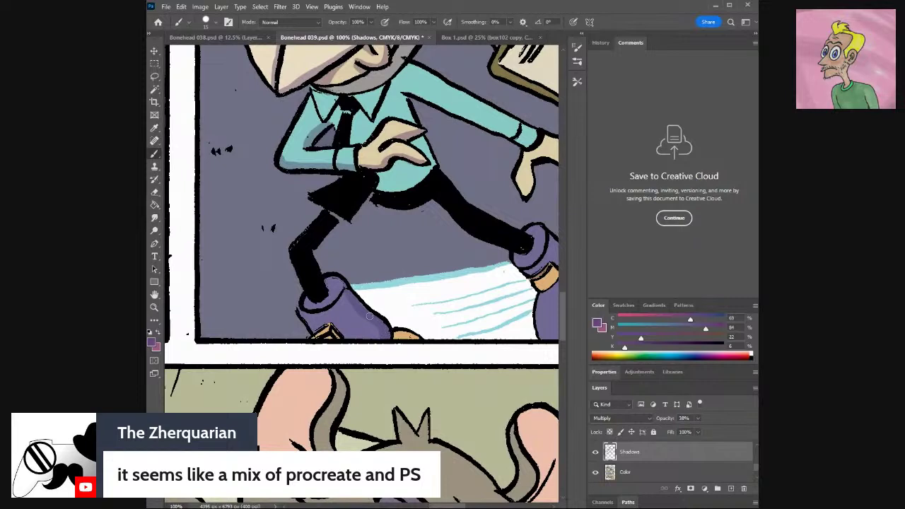
mouse_move(400, 335)
left_mouse_down()
mouse_move(416, 339)
mouse_move(395, 336)
left_mouse_up()
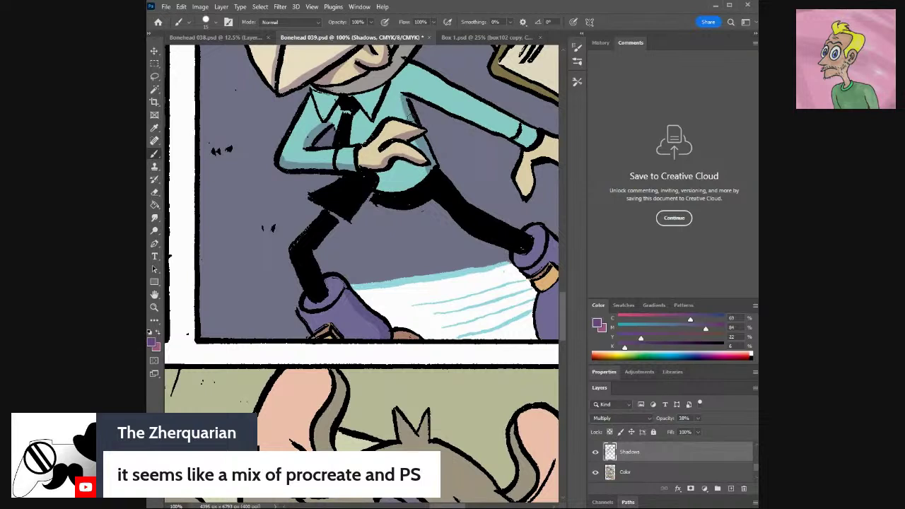
Shade the outstretched sleeve and the side of the purple skate at the panel's lower edge on the Shadows layer.
left_click_drag(404, 91, 527, 144)
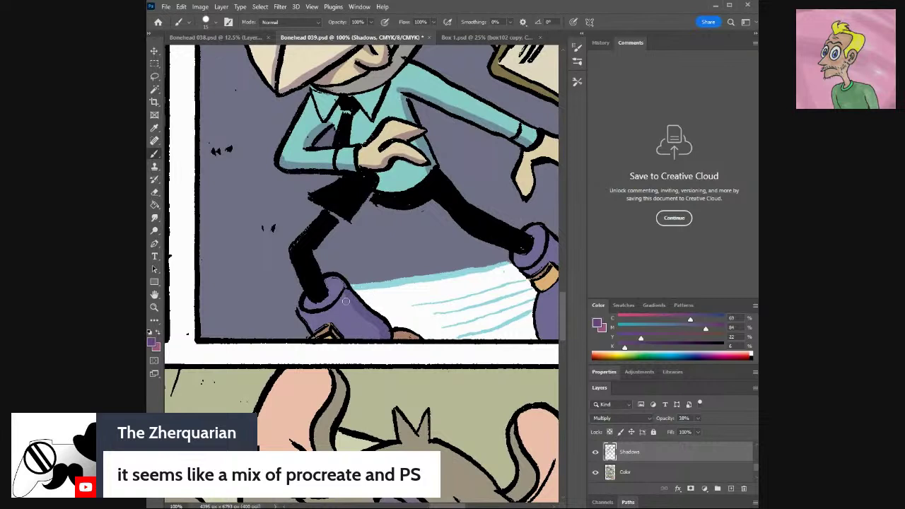
left_click_drag(341, 294, 383, 336)
left_click_drag(447, 506, 463, 506)
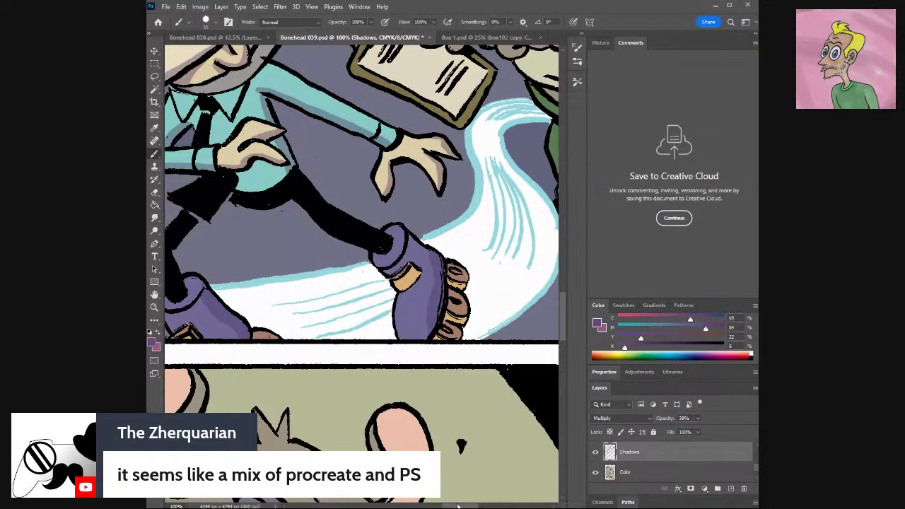
Paint a small shadow at the ankle opening of the running character's raised skate in the neighboring panel.
scroll(440, 505, "left", 5)
scroll(441, 505, "right", 1)
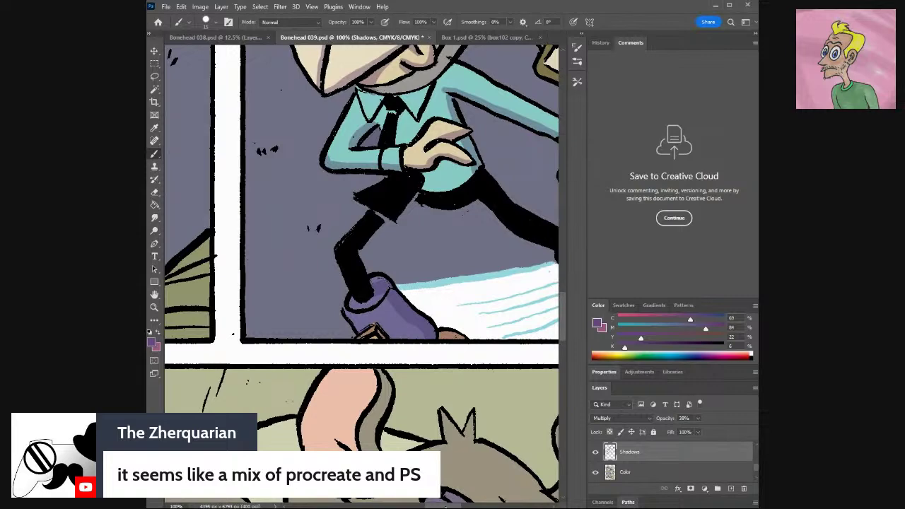
scroll(369, 213, "up", 5)
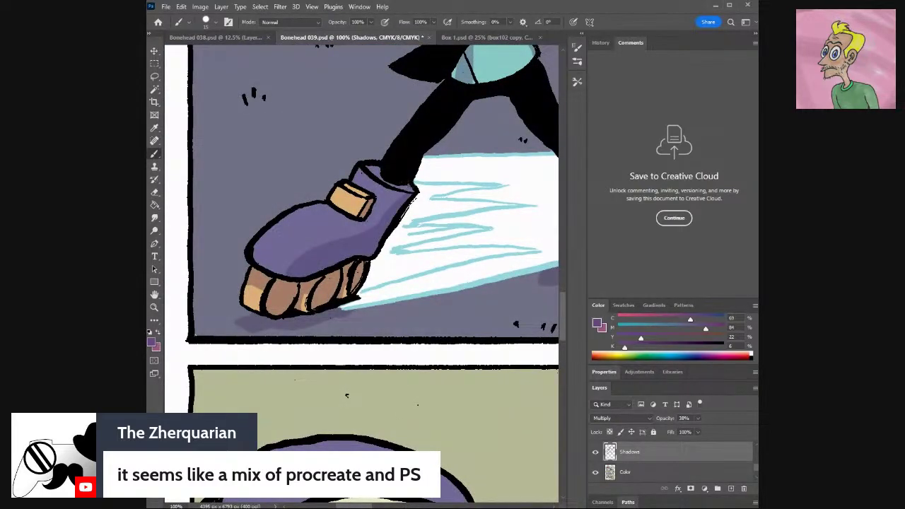
left_click_drag(364, 506, 391, 506)
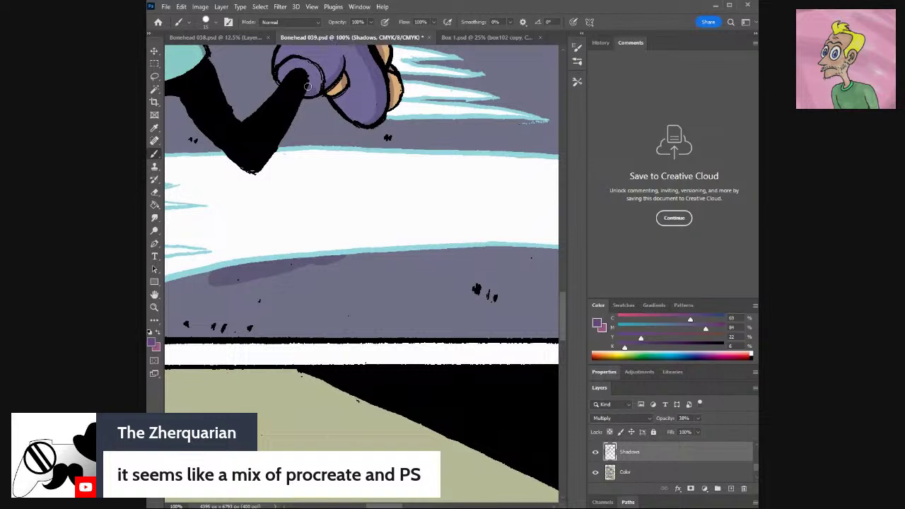
left_click_drag(304, 78, 310, 90)
Rework the shadow stroke along the character's outstretched sleeve and shade the lower edge of the shirt at the waist.
scroll(449, 276, "right", 10)
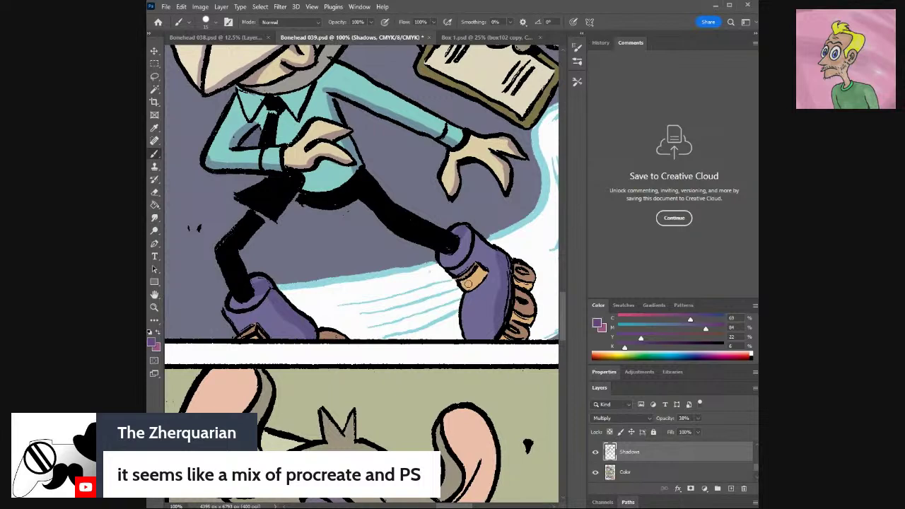
left_click_drag(330, 65, 399, 99)
key("ctrl+z")
left_click_drag(462, 132, 406, 103)
key("ctrl+z")
left_click_drag(463, 132, 351, 73)
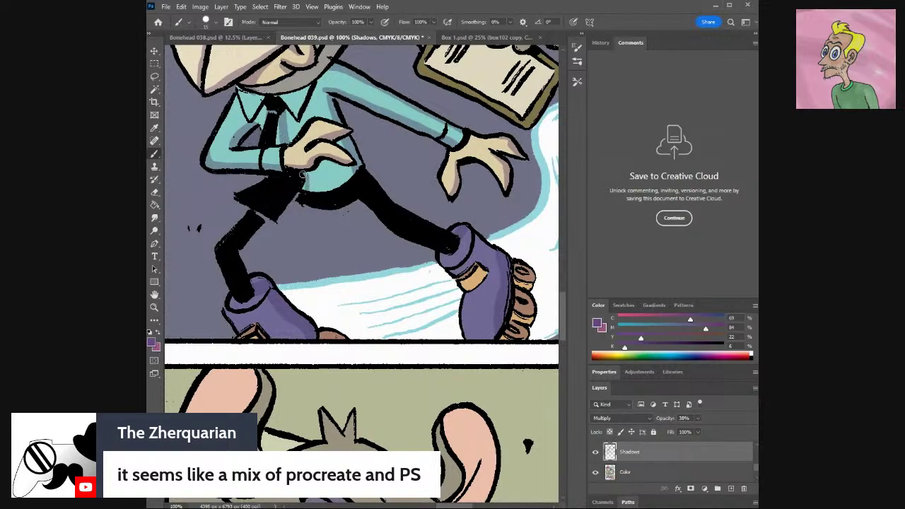
left_click_drag(307, 191, 308, 182)
Outline and fill a cast shadow on the floor extending from the rat's foot to the panel border.
key("ctrl+minus")
key("ctrl+minus")
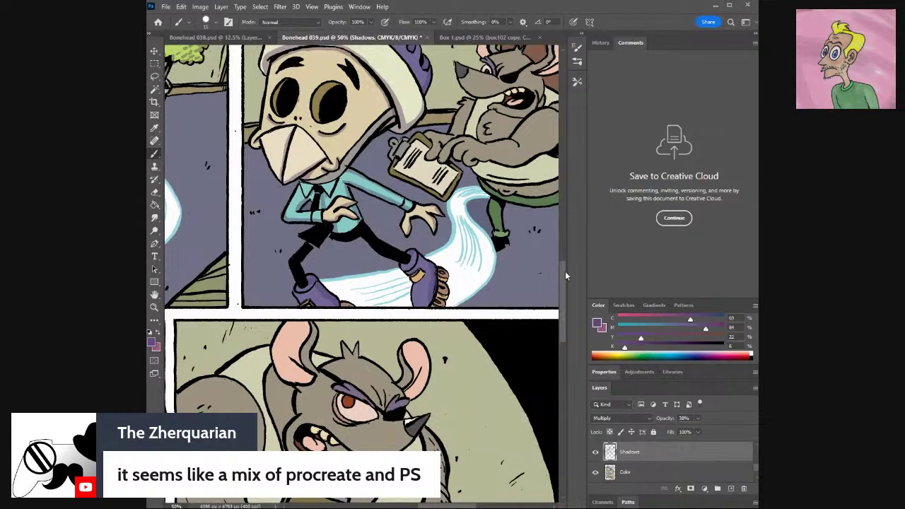
scroll(564, 270, "up", 3)
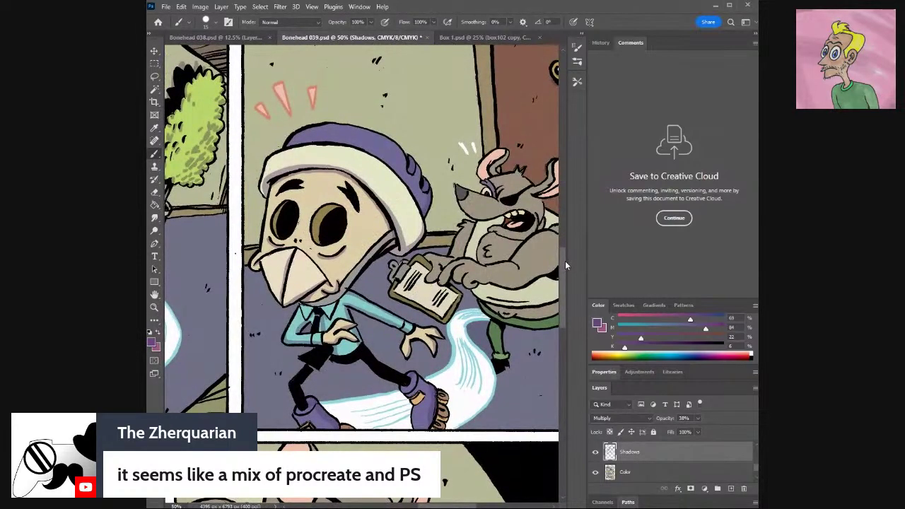
scroll(565, 263, "down", 1)
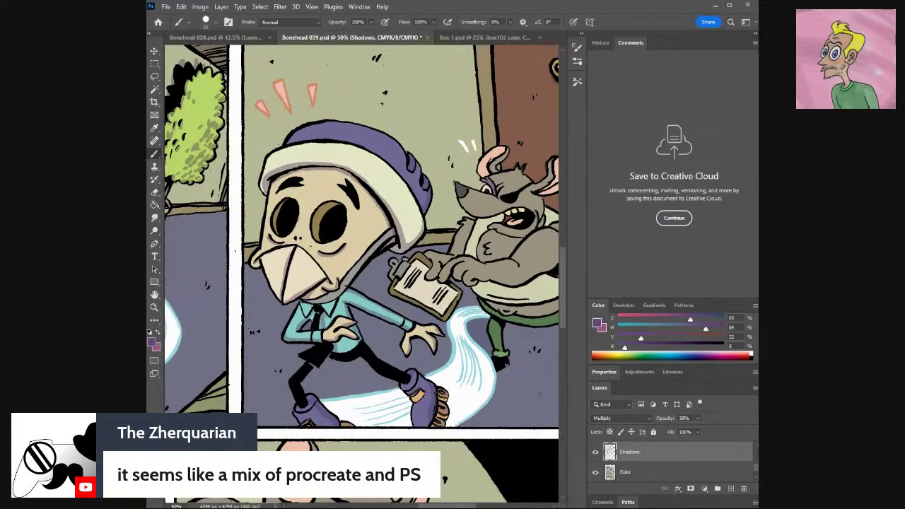
scroll(494, 423, "right", 6)
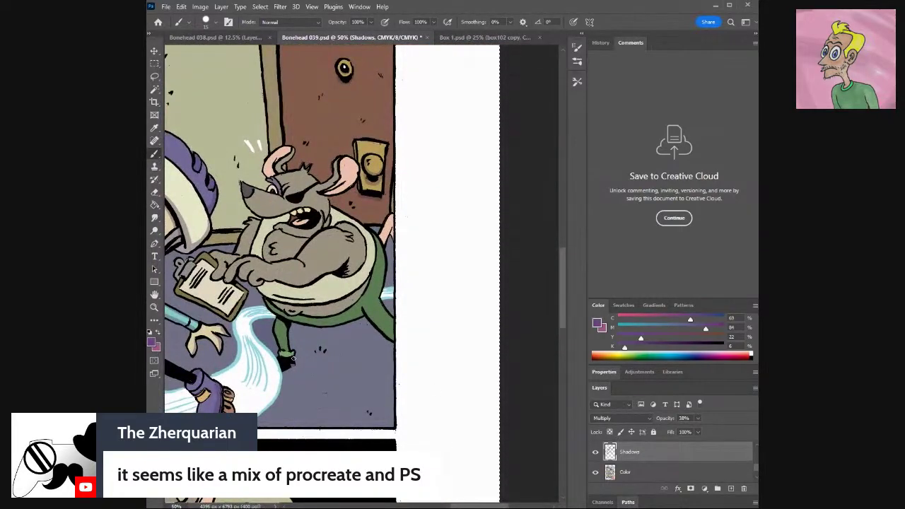
left_click_drag(298, 357, 374, 346)
left_click_drag(300, 377, 395, 375)
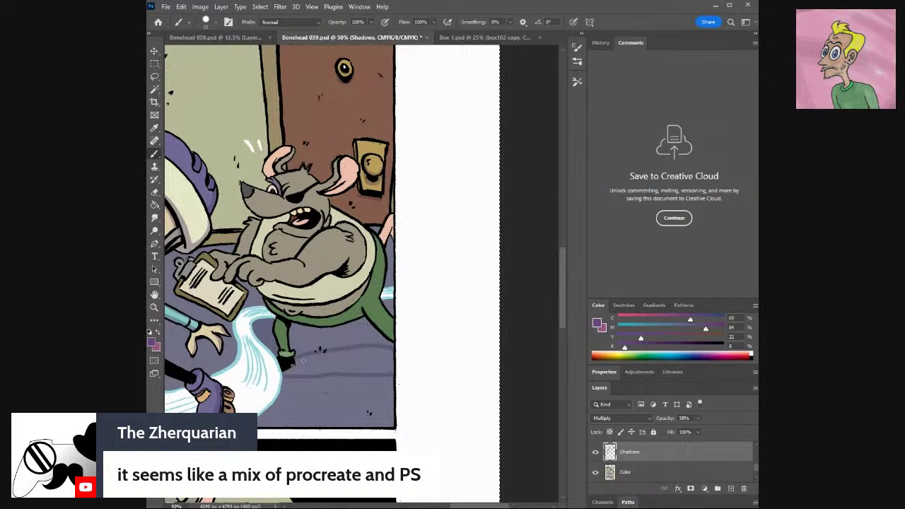
mouse_move(287, 373)
left_mouse_down()
mouse_move(333, 372)
mouse_move(284, 374)
mouse_move(329, 354)
mouse_move(395, 354)
mouse_move(325, 354)
mouse_move(287, 367)
mouse_move(349, 367)
mouse_move(293, 365)
mouse_move(302, 373)
mouse_move(322, 367)
mouse_move(309, 358)
mouse_move(376, 354)
left_mouse_up()
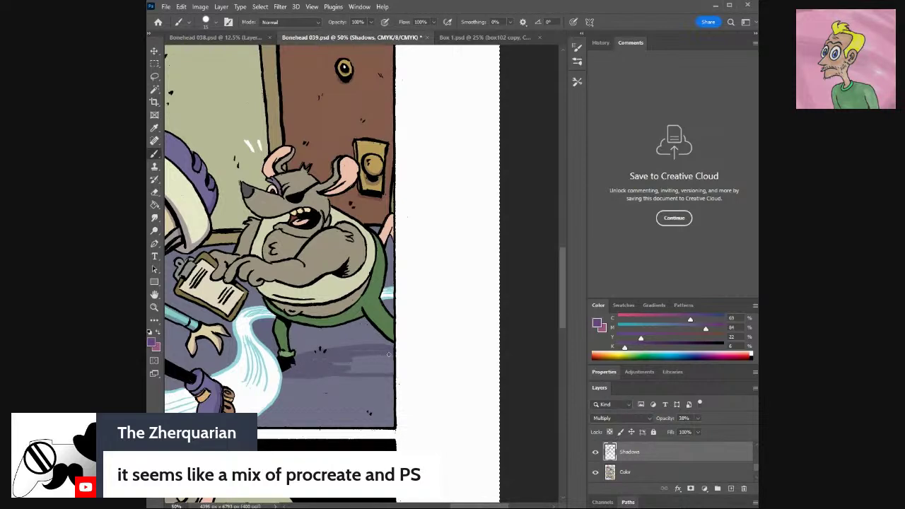
mouse_move(323, 361)
left_mouse_down()
mouse_move(376, 357)
mouse_move(332, 370)
left_mouse_up()
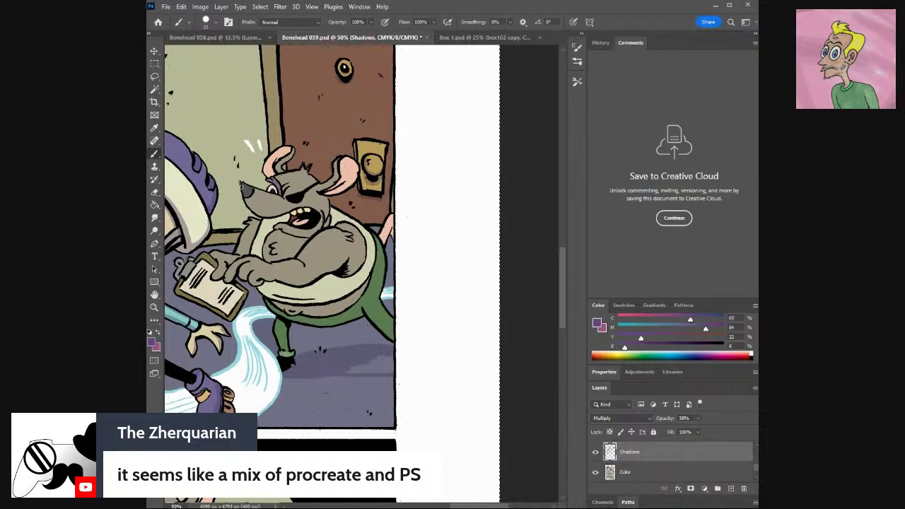
Set the brush size to 31 px and fill in the rest of the rat's floor shadow.
left_click(216, 22)
left_click_drag(209, 53, 212, 54)
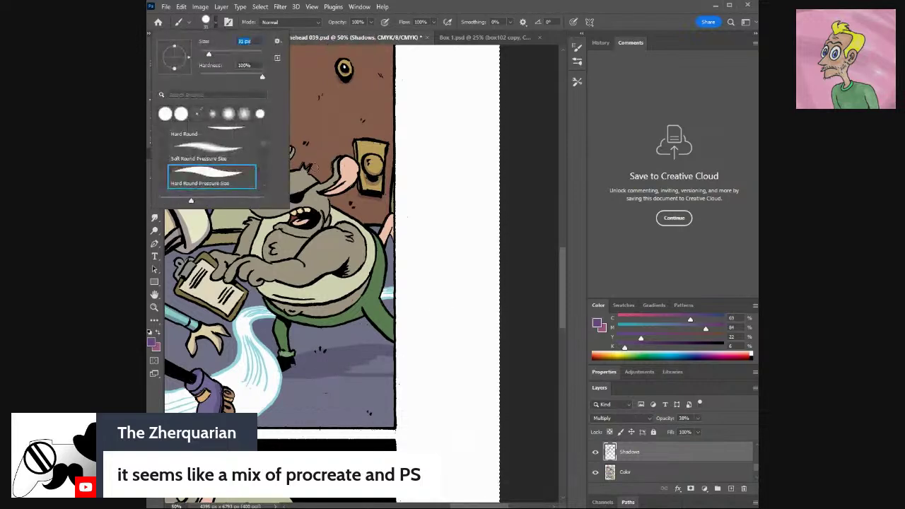
left_click(393, 360)
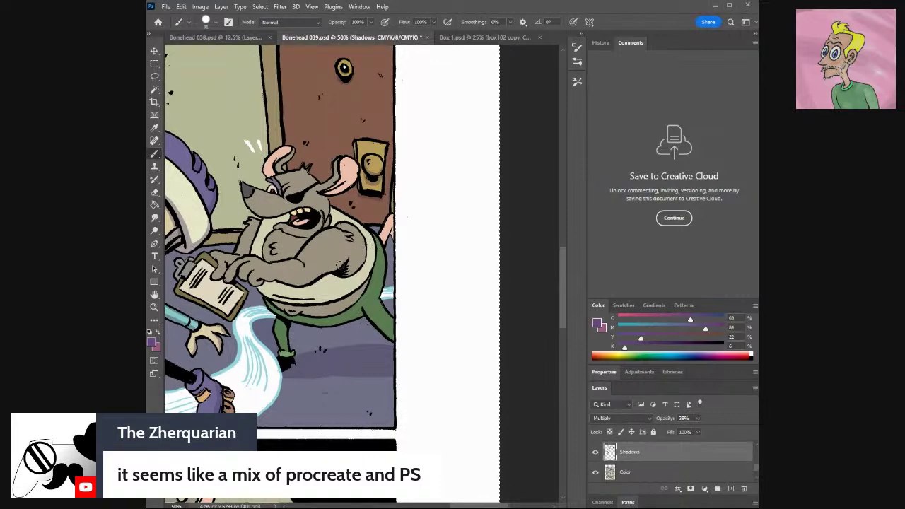
Shade the underside of the rat's bent upper arm, trying and undoing an extension of the shadow along the forearm.
left_click_drag(484, 505, 432, 505)
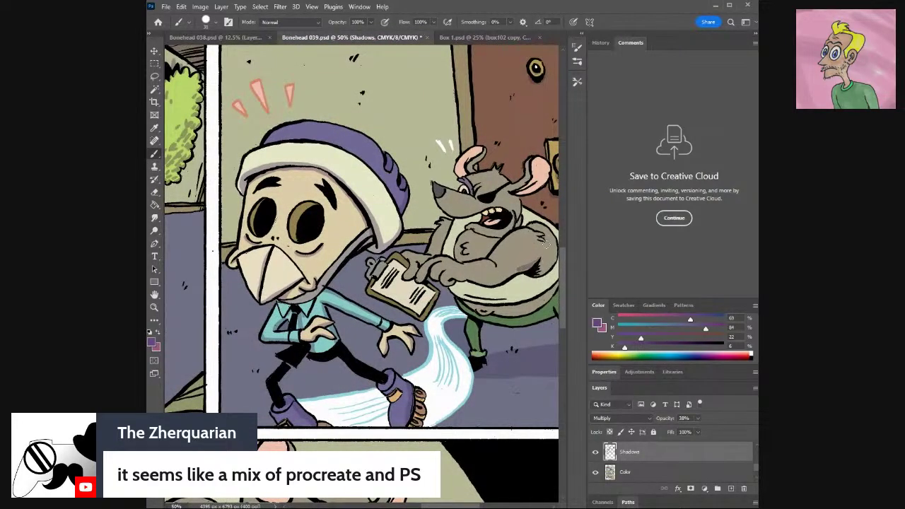
key("ctrl+plus")
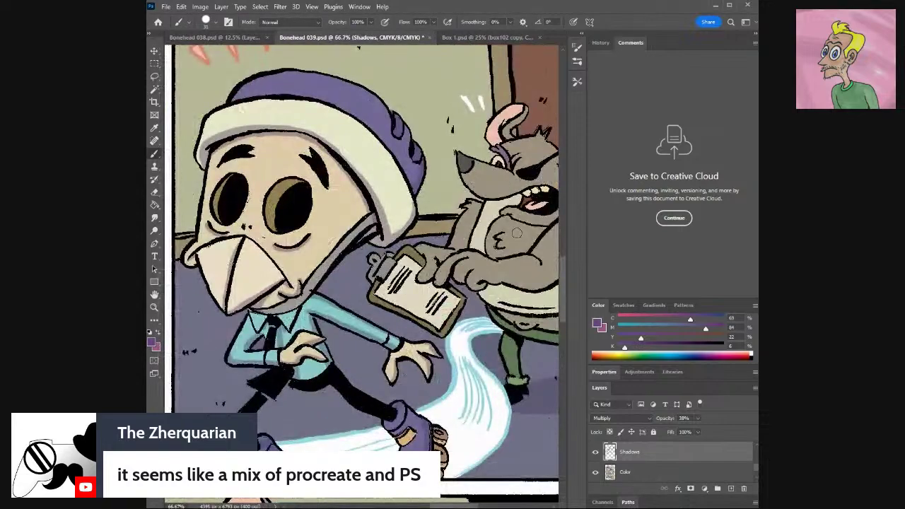
key("ctrl+plus")
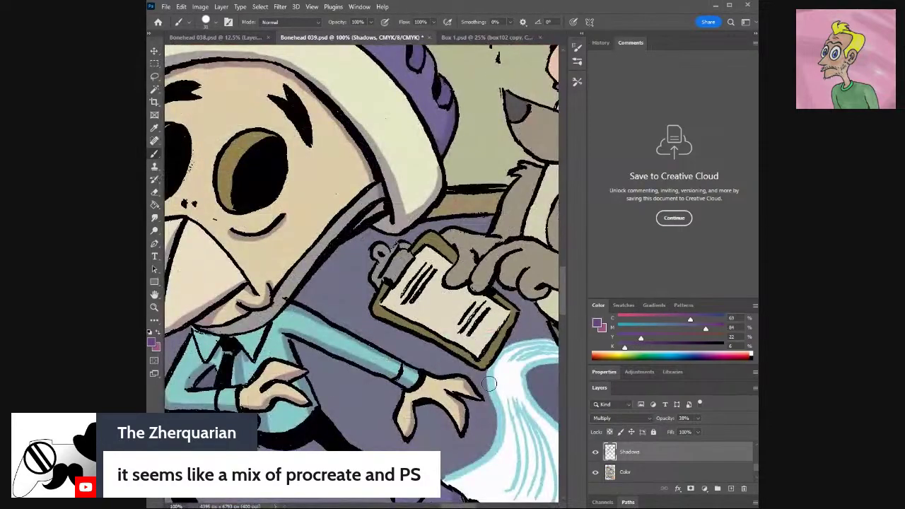
scroll(362, 272, "right", 6)
scroll(362, 272, "left", 2)
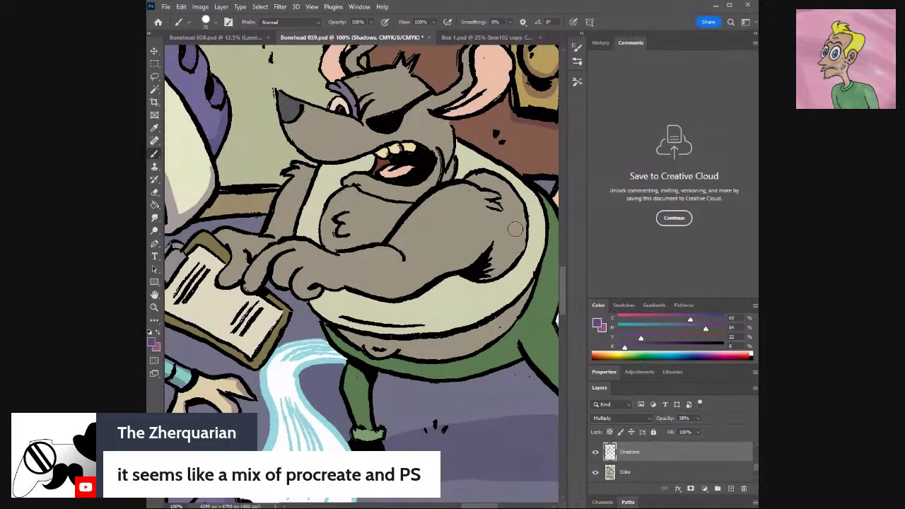
mouse_move(391, 297)
left_mouse_down()
mouse_move(478, 263)
mouse_move(492, 247)
mouse_move(471, 265)
mouse_move(488, 251)
mouse_move(489, 271)
mouse_move(479, 275)
mouse_move(494, 245)
left_mouse_up()
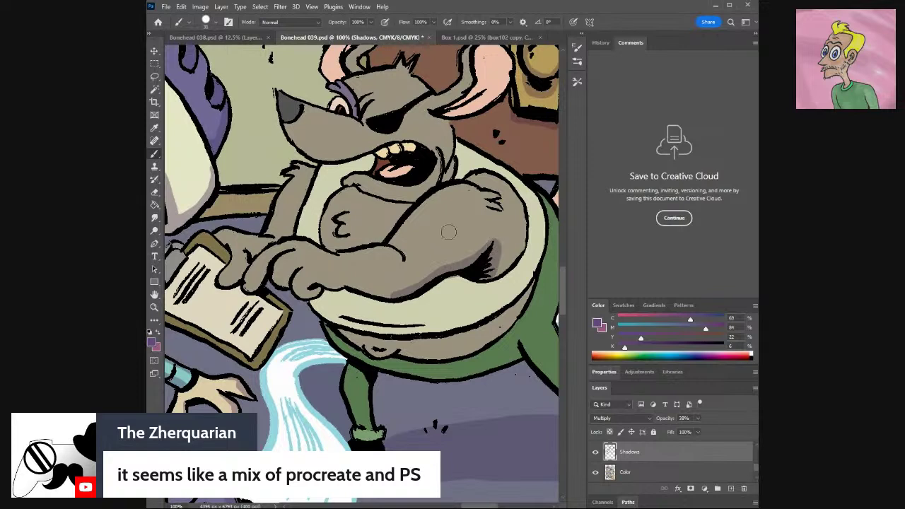
mouse_move(398, 297)
left_mouse_down()
mouse_move(345, 287)
mouse_move(358, 287)
left_mouse_up()
key("ctrl+z")
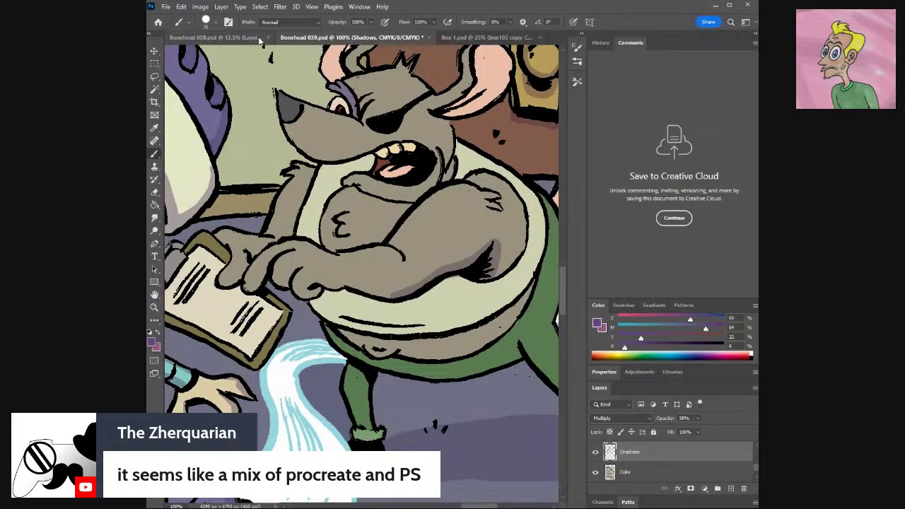
Set the brush size to 15 px and paint a thin shadow along the underside of the rat's forearm.
left_click(212, 23)
left_click_drag(206, 55, 204, 54)
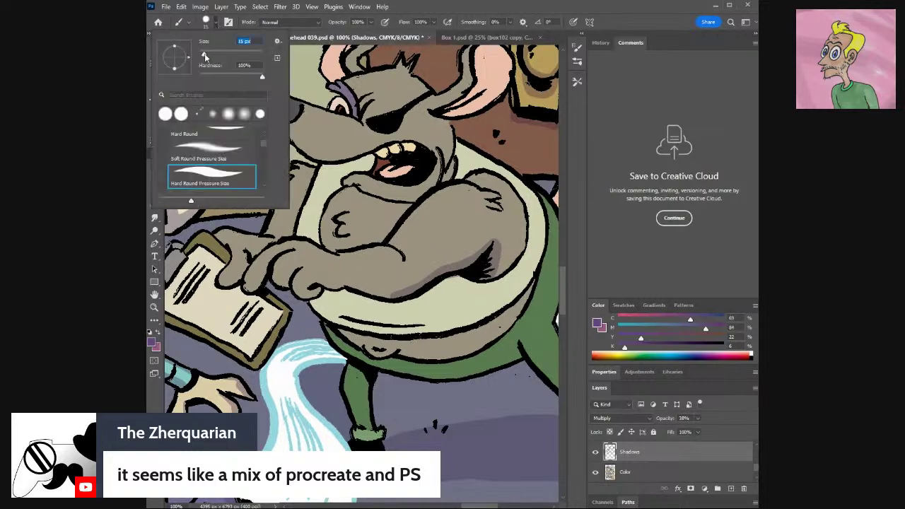
left_click_drag(348, 287, 392, 296)
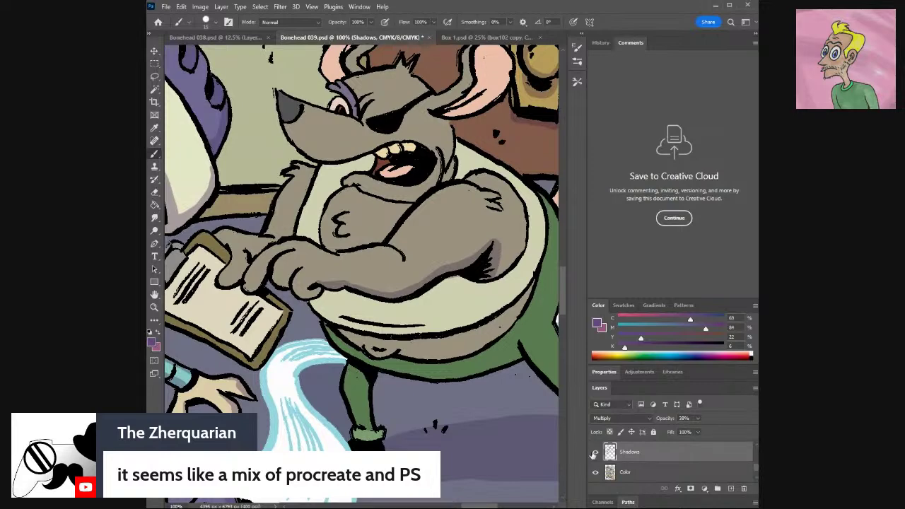
Hide the Shadows layer and examine the whole page with flat colors only.
left_click(595, 451)
key("ctrl+minus")
key("ctrl+minus")
key("ctrl+minus")
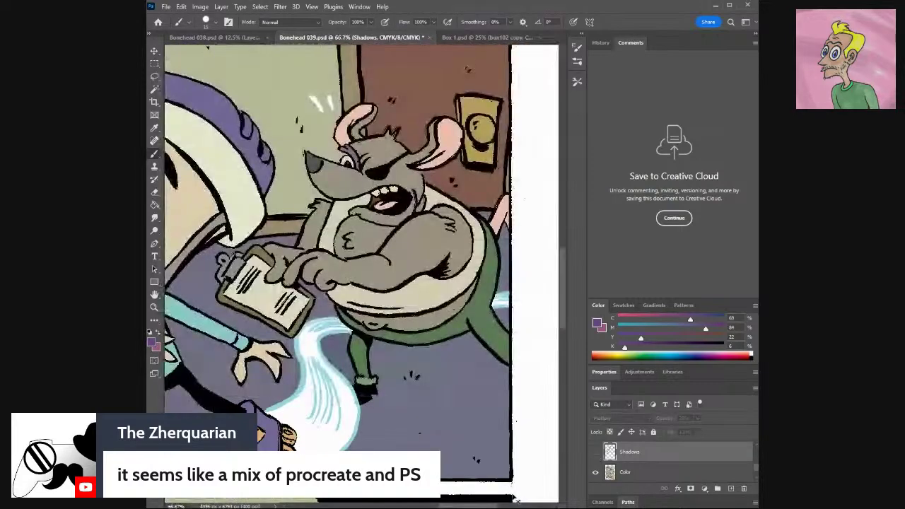
key("ctrl+minus")
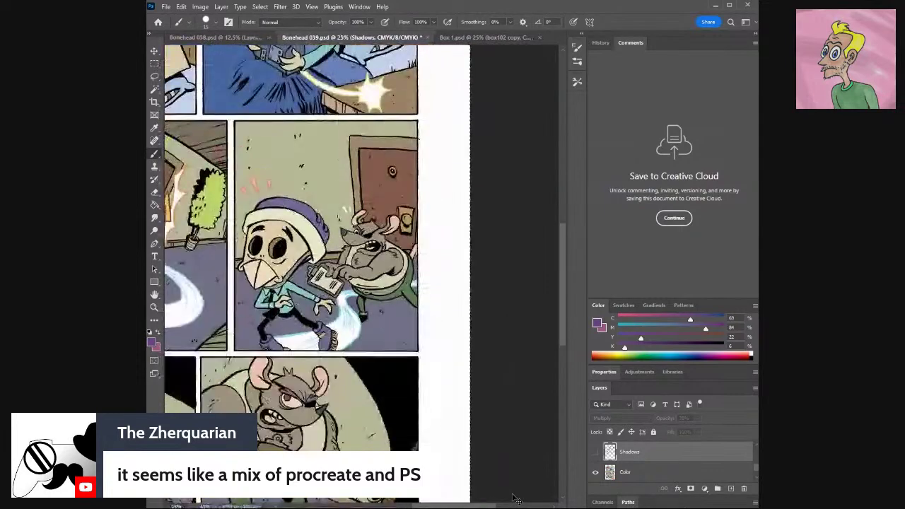
key("ctrl+minus")
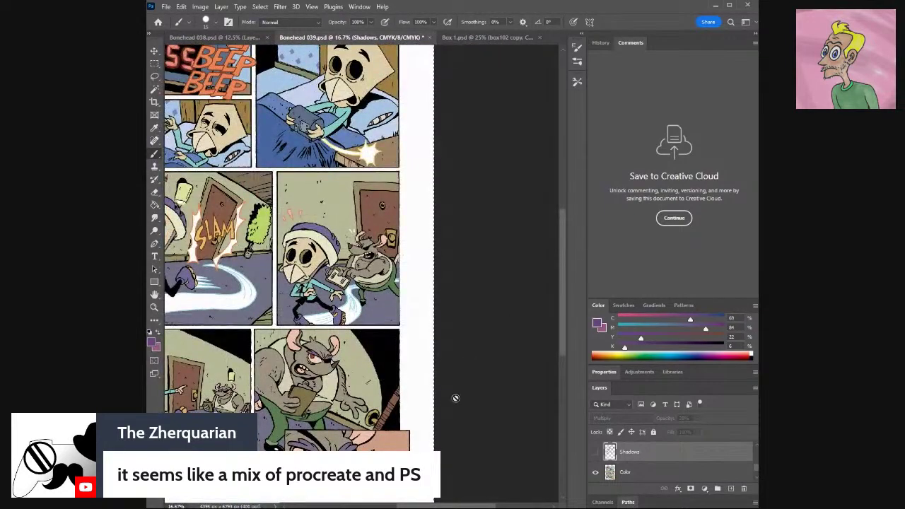
left_click_drag(452, 505, 414, 505)
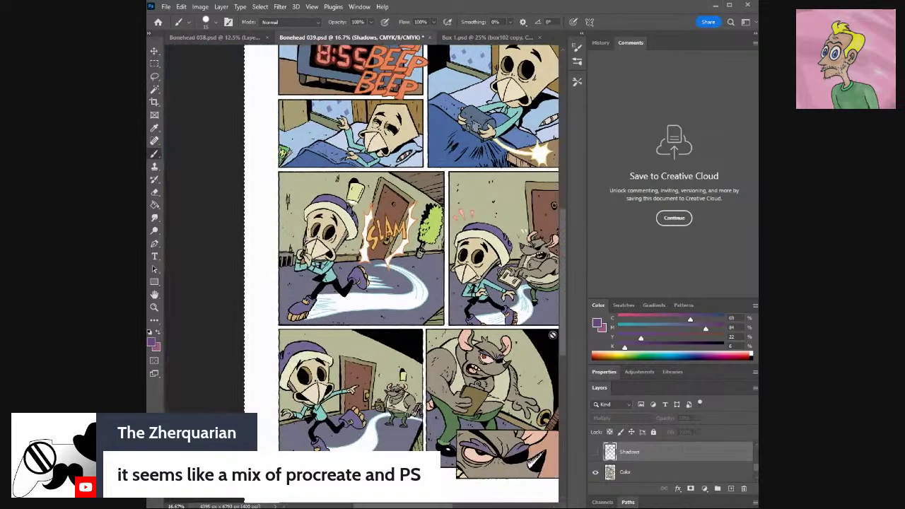
left_click_drag(564, 338, 571, 309)
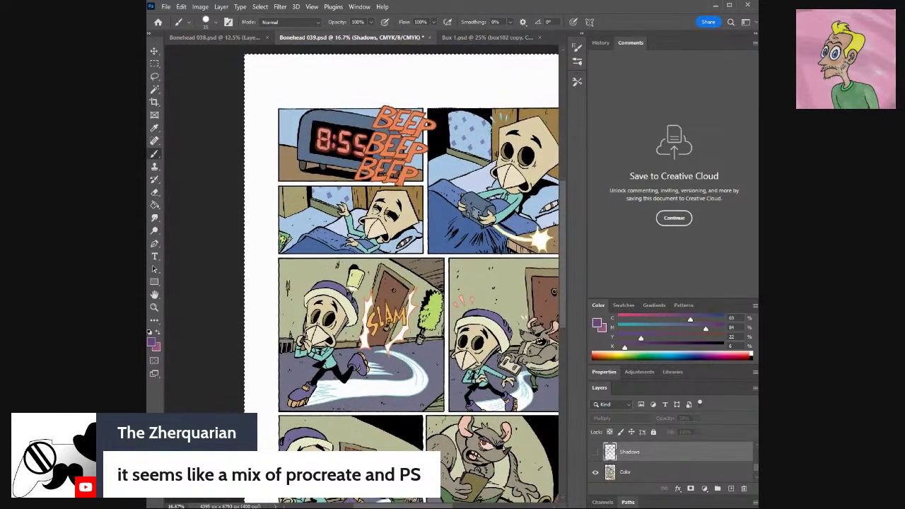
scroll(571, 310, "right", 3)
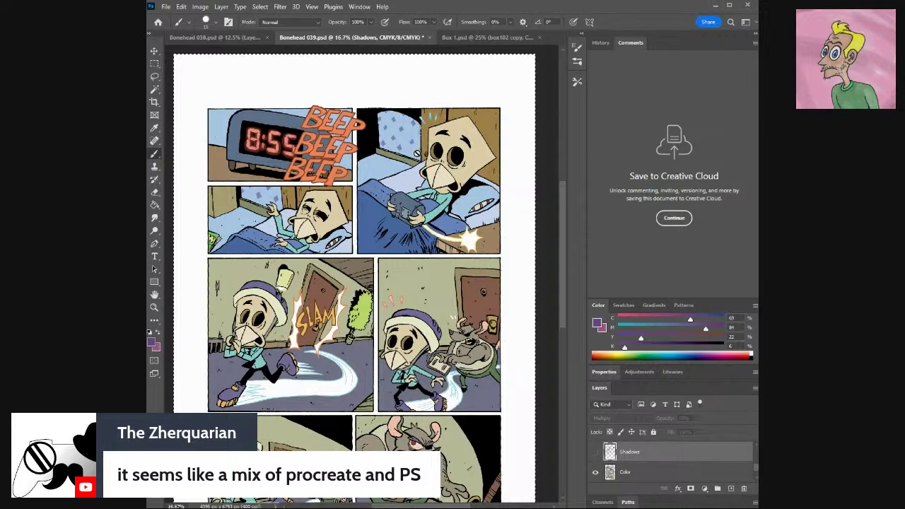
Hide the Color layer to check the line art, then show the Color and Shadows layers again to compare.
left_click(596, 472)
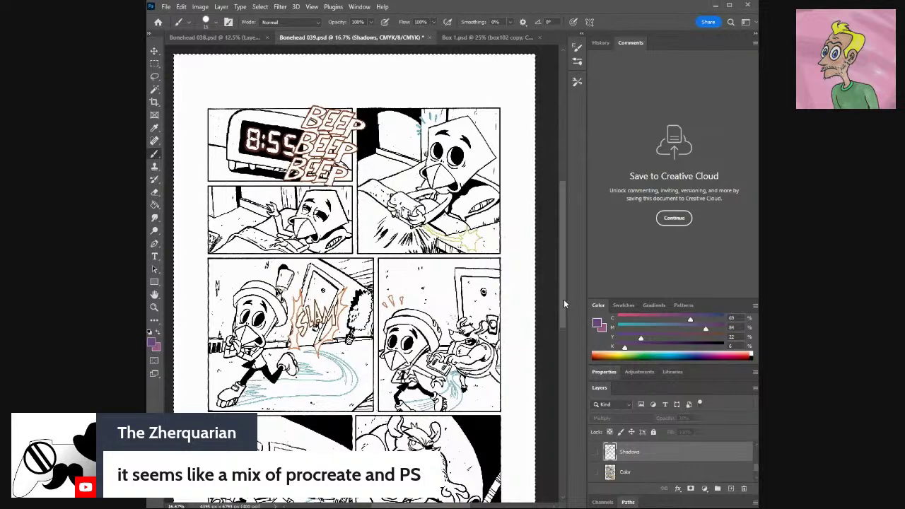
mouse_move(563, 302)
left_mouse_down()
mouse_move(566, 320)
mouse_move(570, 289)
left_mouse_up()
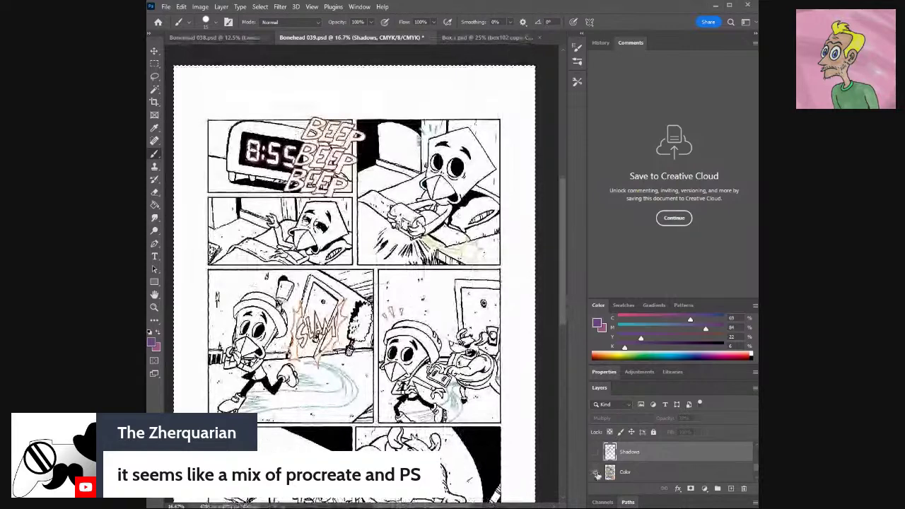
left_click(595, 472)
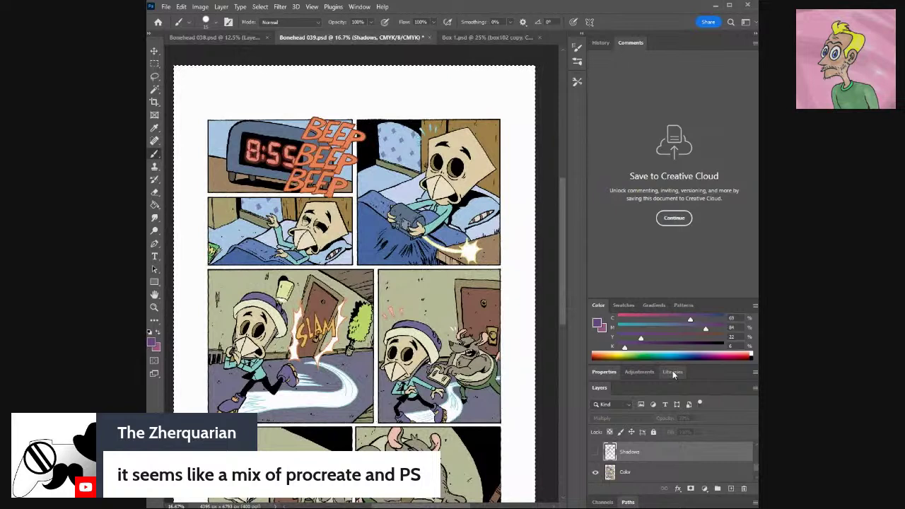
left_click(594, 453)
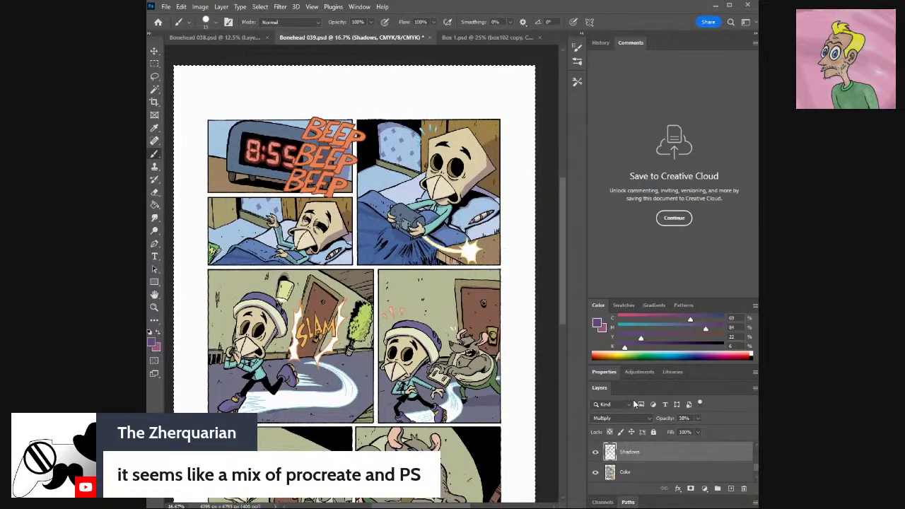
key("ctrl+plus")
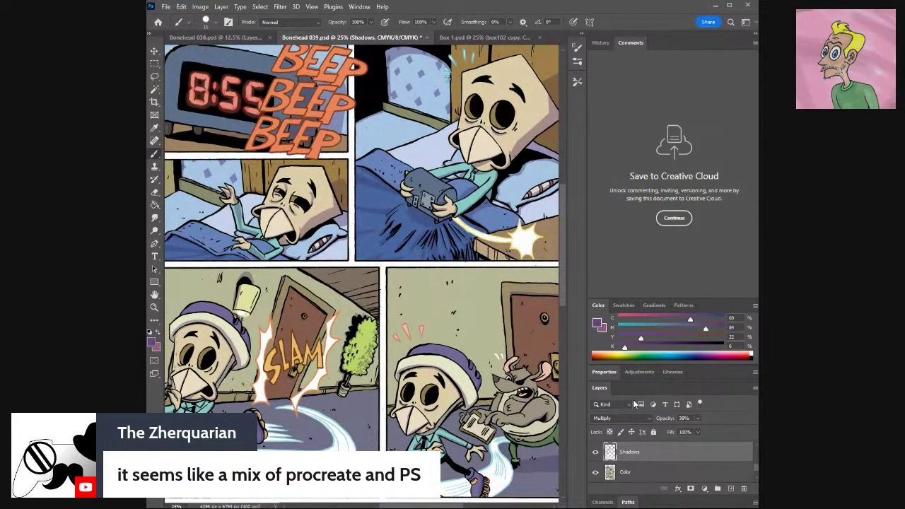
Paint cast shadows from the rat's fingers onto the clipboard's paper and the adjoining part of its edge.
key("ctrl+plus")
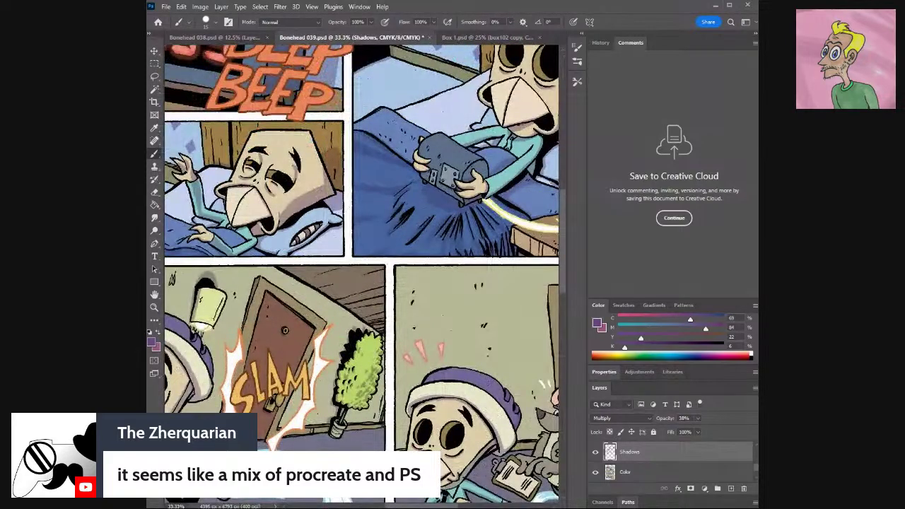
scroll(362, 276, "right", 4)
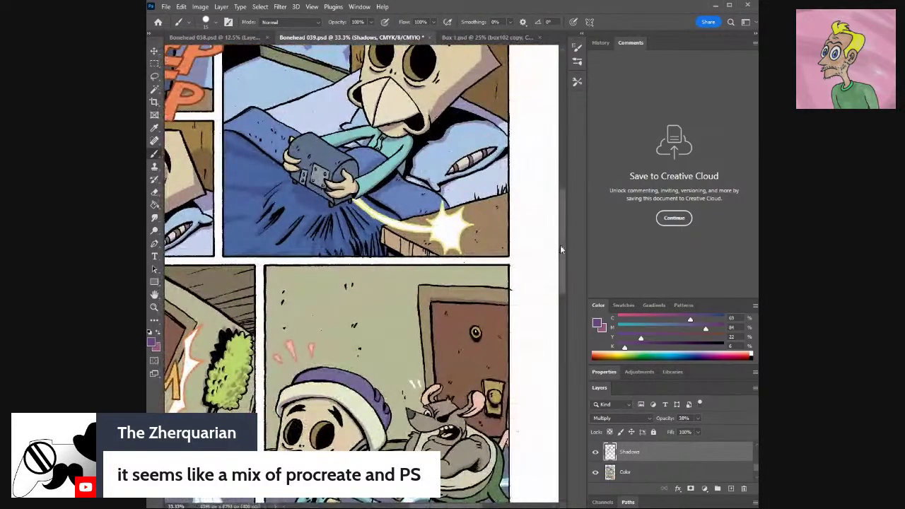
scroll(560, 245, "down", 2)
scroll(566, 276, "down", 3)
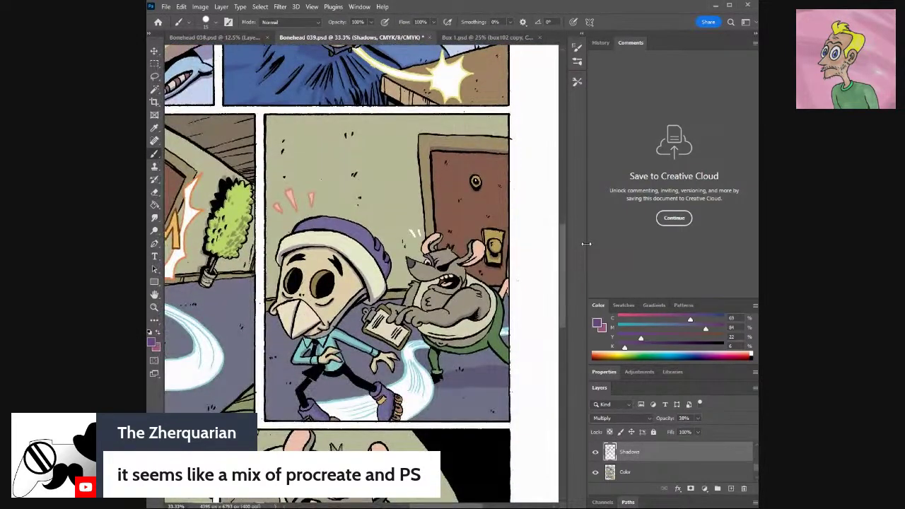
key("ctrl+plus")
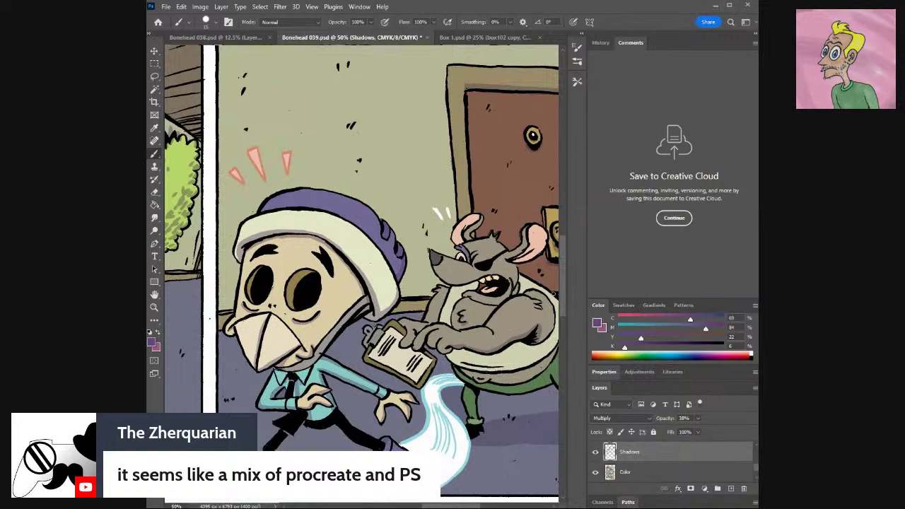
left_click_drag(564, 293, 564, 280)
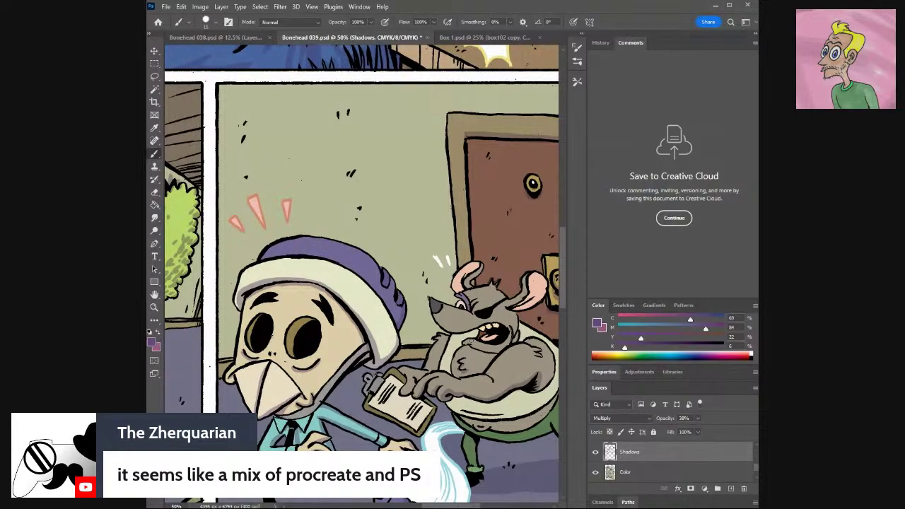
key("ctrl+plus")
key("ctrl+plus")
key("ctrl+plus")
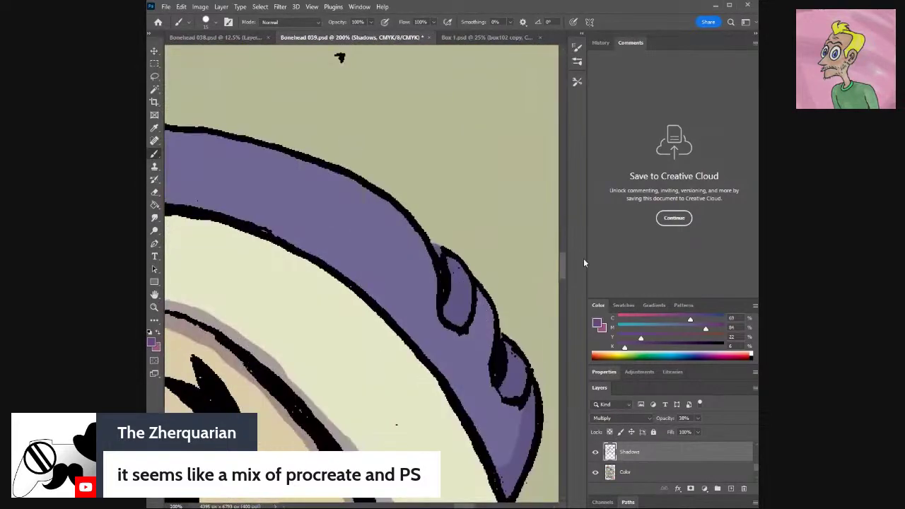
mouse_move(562, 267)
left_mouse_down()
mouse_move(564, 306)
mouse_move(565, 291)
left_mouse_up()
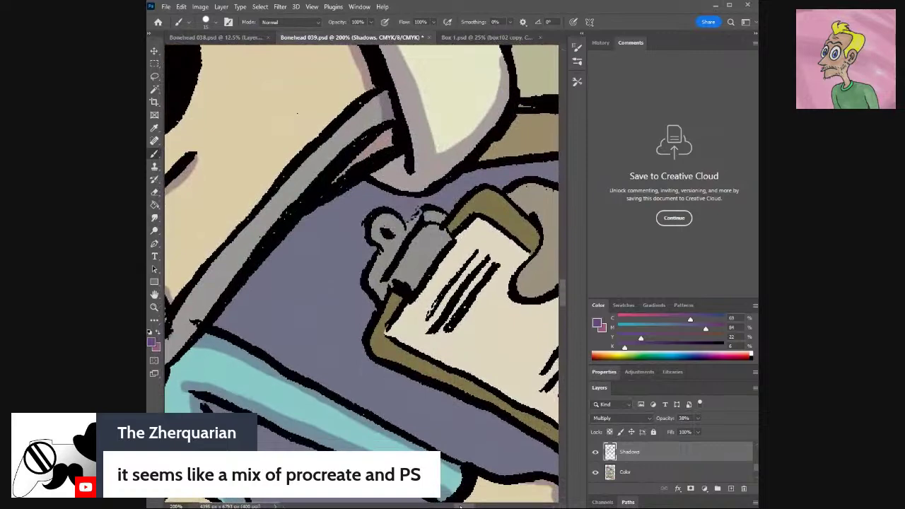
scroll(501, 286, "right", 5)
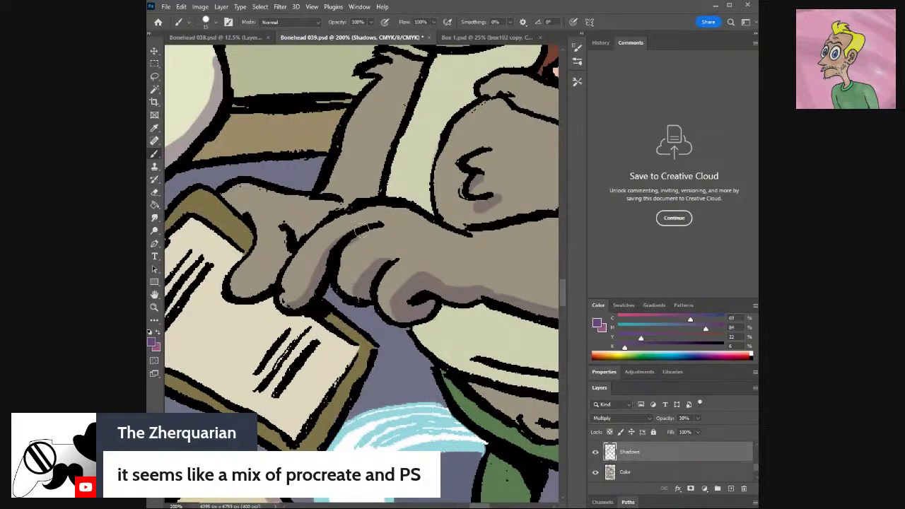
key("e")
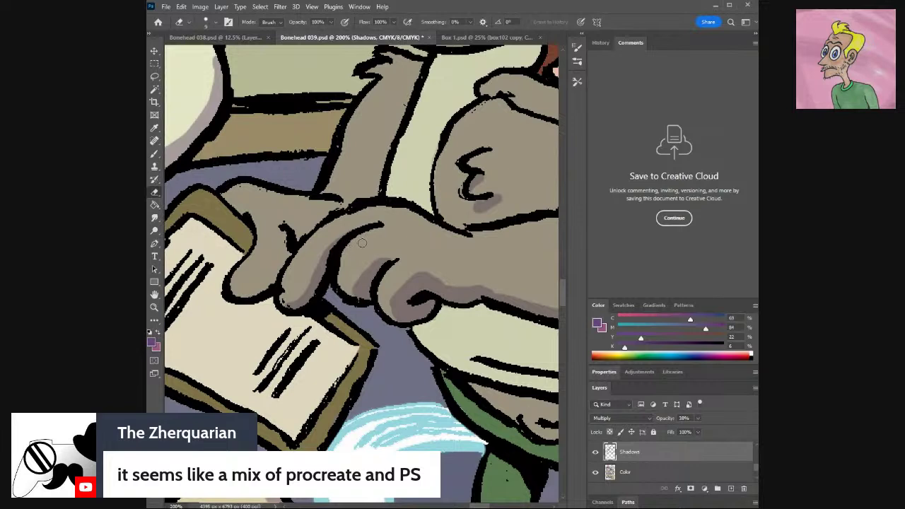
key("b")
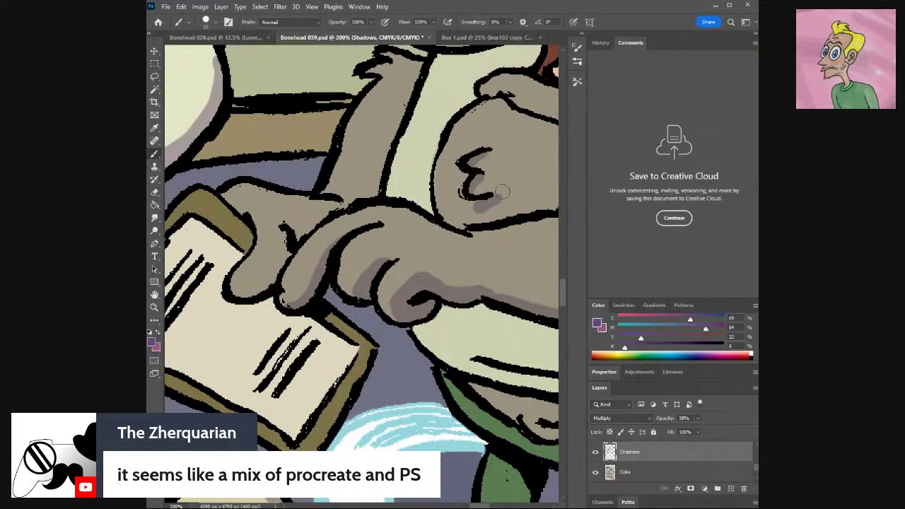
mouse_move(298, 323)
left_mouse_down()
mouse_move(335, 315)
mouse_move(296, 317)
mouse_move(281, 307)
left_mouse_up()
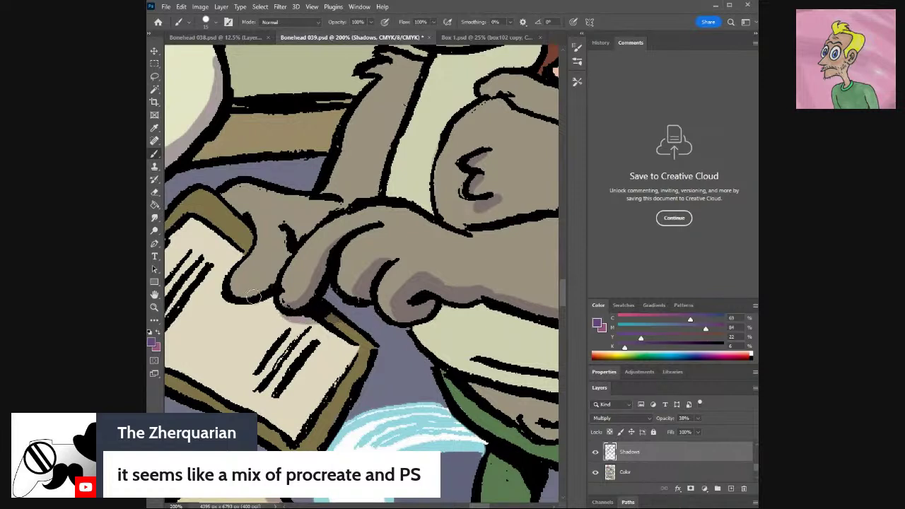
mouse_move(244, 252)
left_mouse_down()
mouse_move(244, 220)
mouse_move(218, 213)
left_mouse_up()
Paint a thin shadow above the full length of the fold line on the rat's shirt belly, redoing the first stroke.
scroll(361, 272, "down", 3)
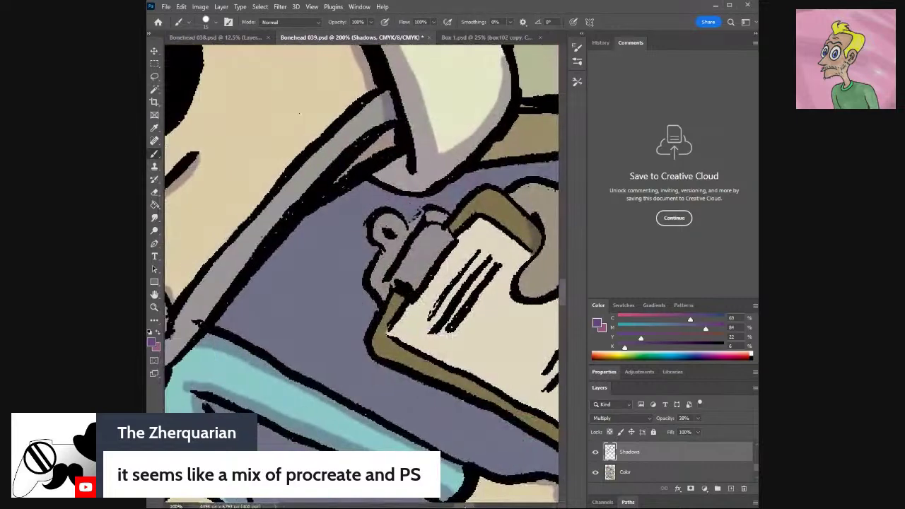
scroll(360, 272, "right", 10)
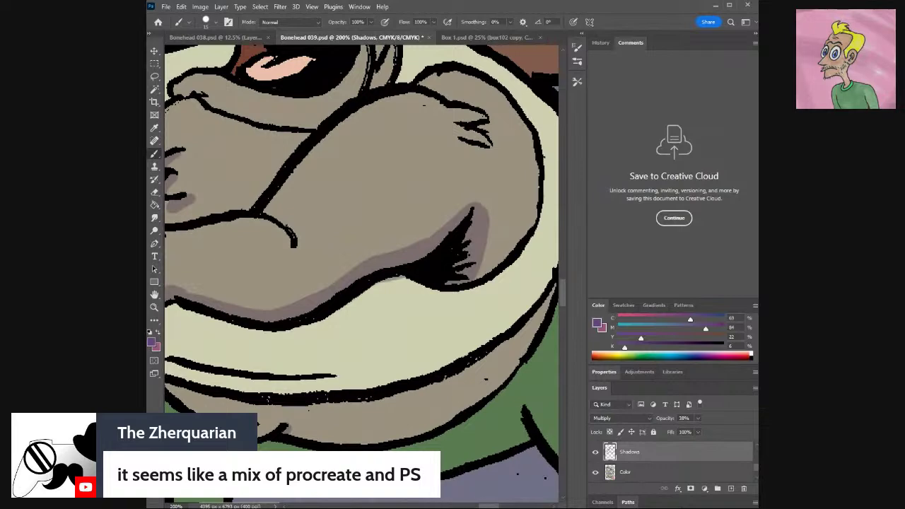
scroll(361, 272, "left", 8)
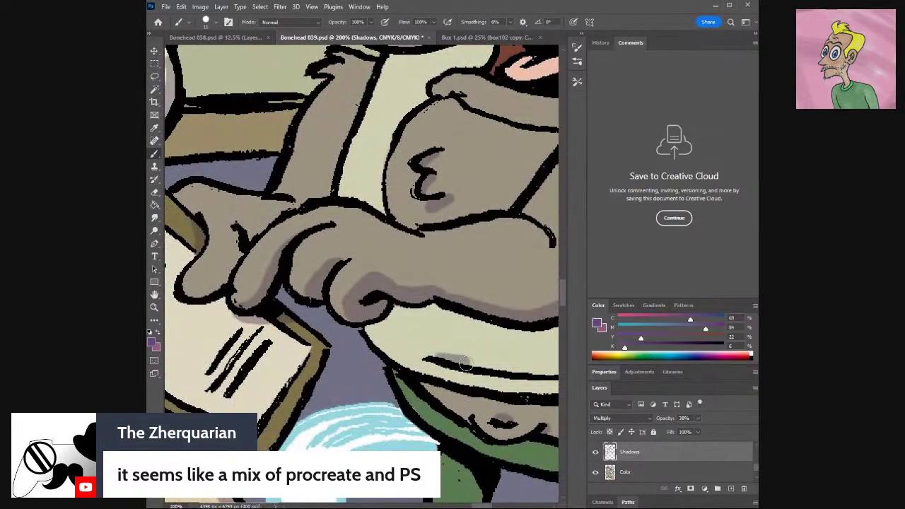
left_click_drag(460, 362, 506, 373)
key("ctrl+z")
left_click_drag(429, 357, 563, 372)
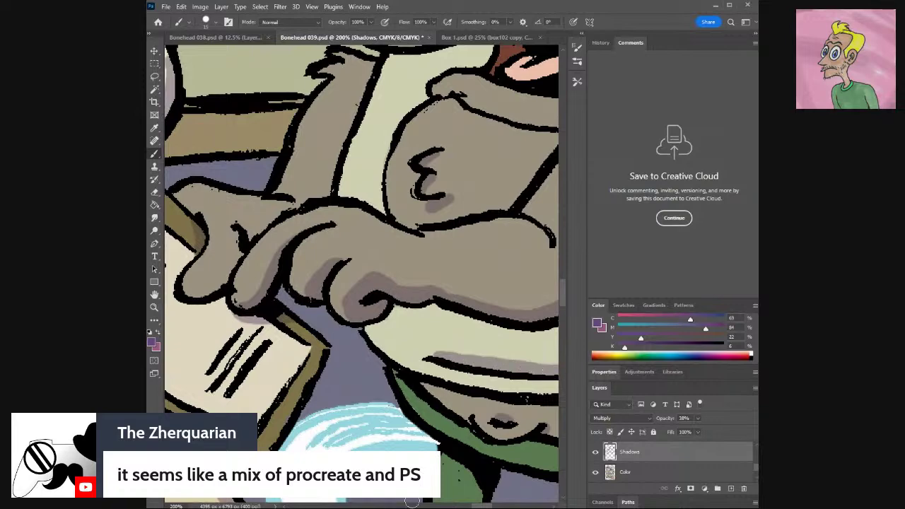
left_click_drag(485, 505, 500, 506)
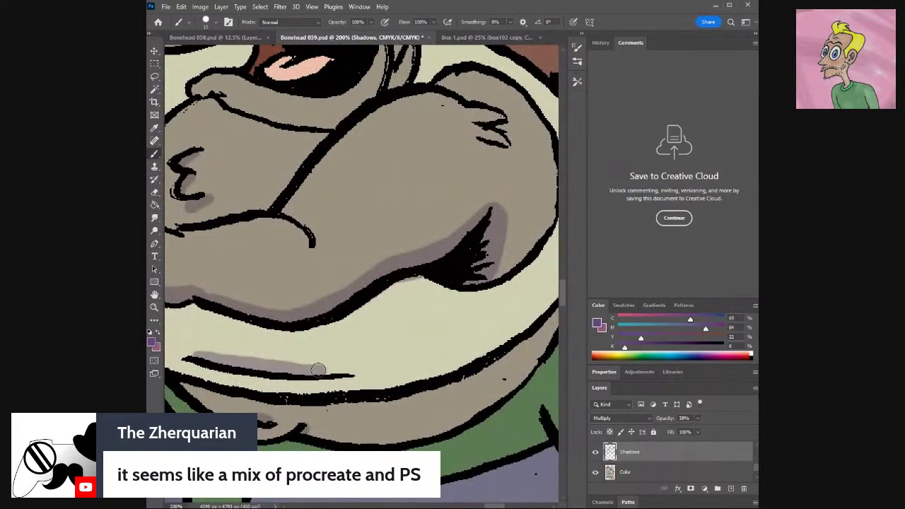
left_click_drag(329, 370, 353, 371)
Shade the underside of the rat's green trousers and the inner side of the front leg down to its cuff.
left_click_drag(551, 429, 451, 466)
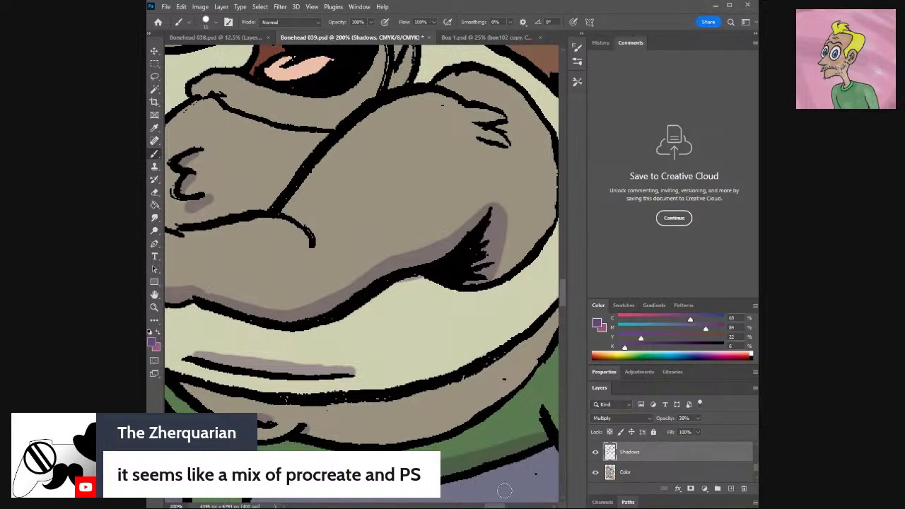
scroll(562, 297, "down", 5)
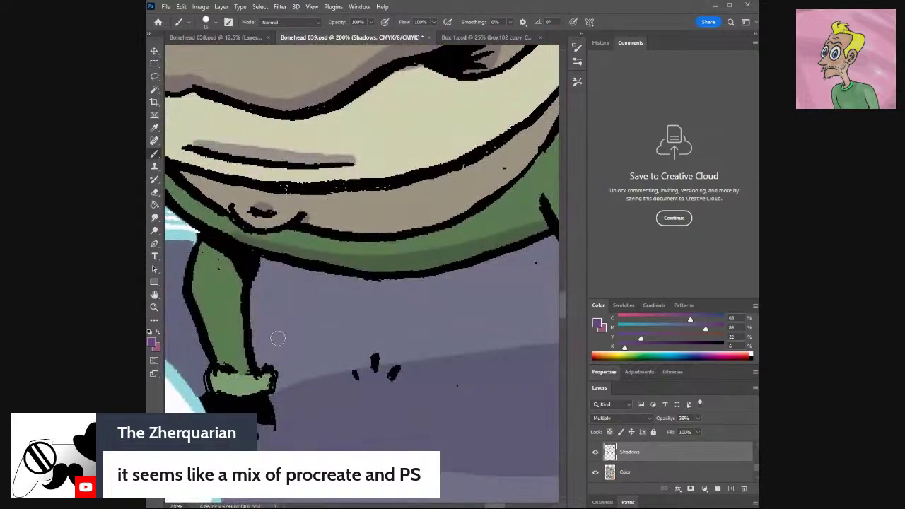
mouse_move(200, 251)
left_mouse_down()
mouse_move(242, 288)
mouse_move(239, 328)
mouse_move(257, 380)
mouse_move(236, 389)
mouse_move(253, 389)
mouse_move(236, 408)
left_mouse_up()
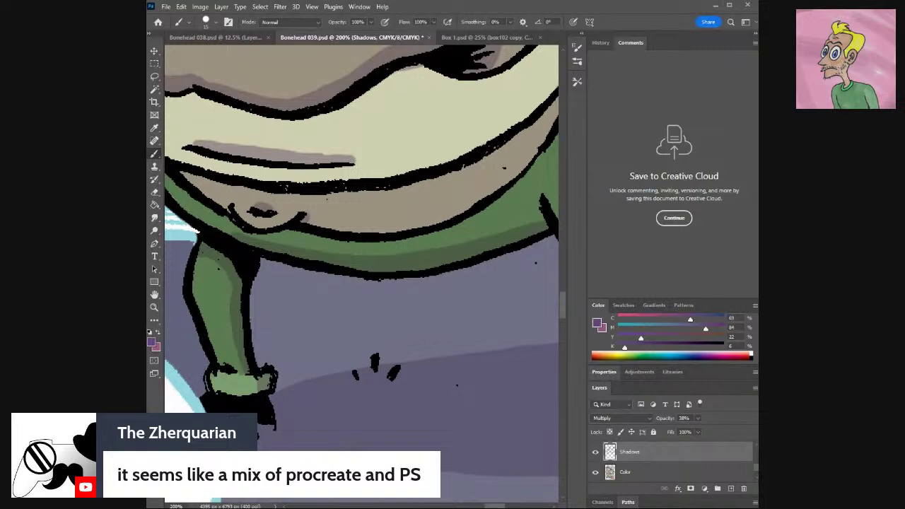
left_click_drag(226, 382, 237, 375)
Add a shadow along the upper edge of the rat's rear leg and continue the trouser shading below the front of the belly.
left_click(496, 506)
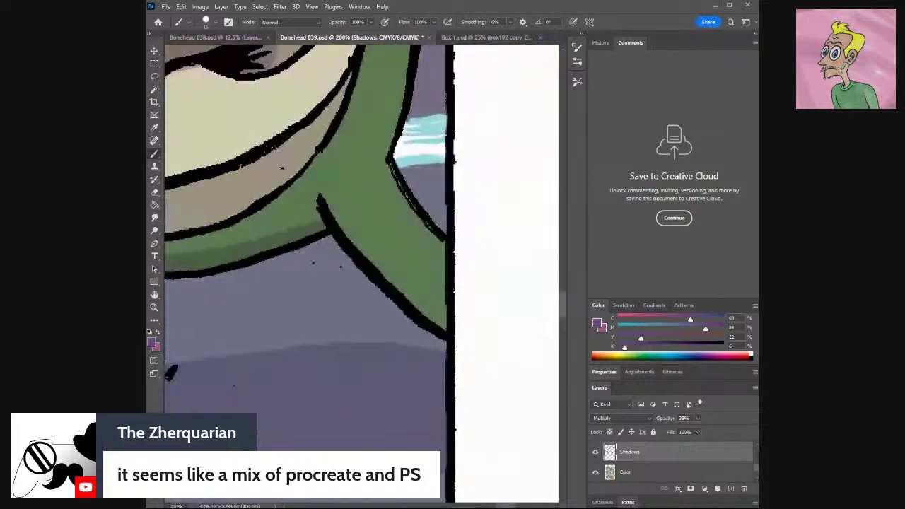
left_click_drag(385, 163, 447, 251)
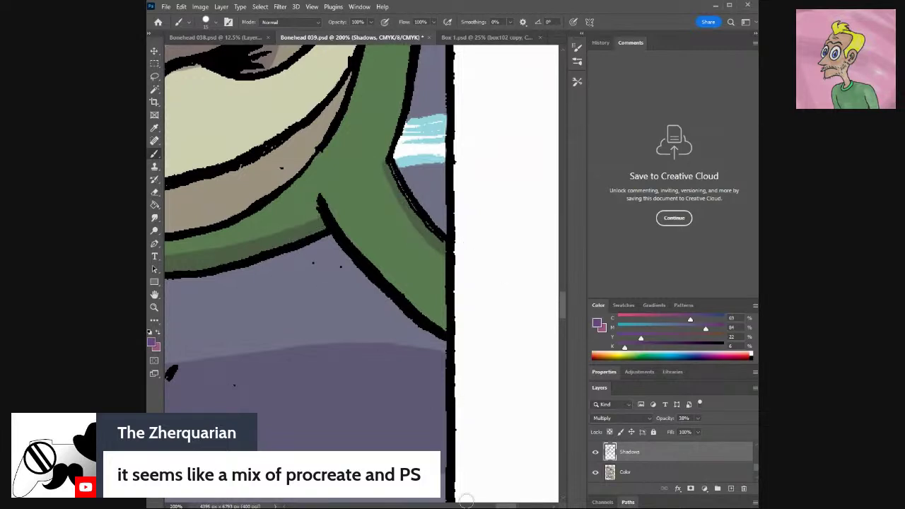
mouse_move(304, 142)
left_mouse_down()
mouse_move(332, 227)
mouse_move(399, 242)
left_mouse_up()
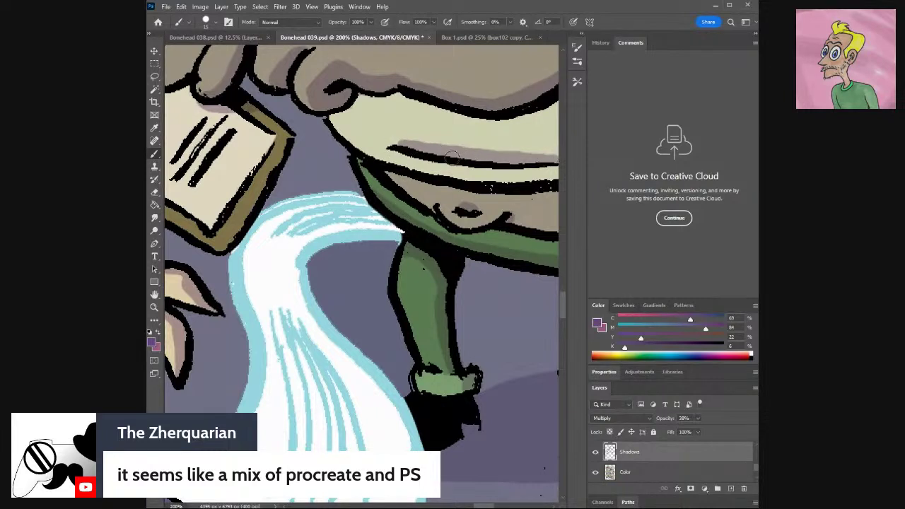
key("e")
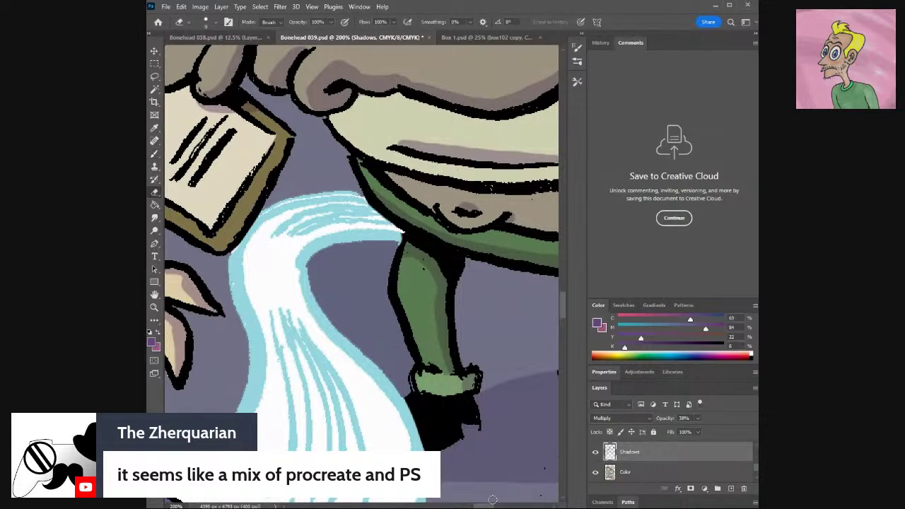
Shade the rat's pink tail where it meets the trousers and along its inner bend, redoing the first base stroke.
left_click_drag(493, 504, 507, 505)
left_click_drag(561, 316, 564, 288)
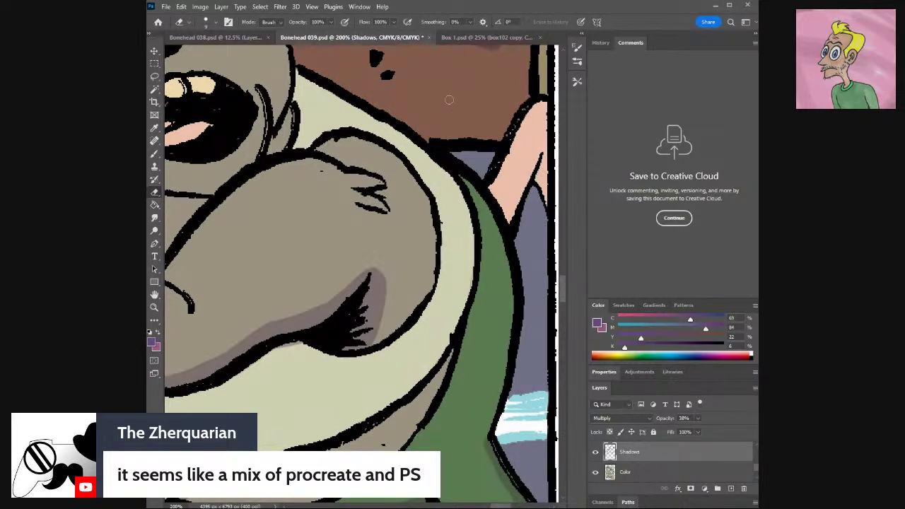
key("b")
left_click_drag(514, 224, 489, 187)
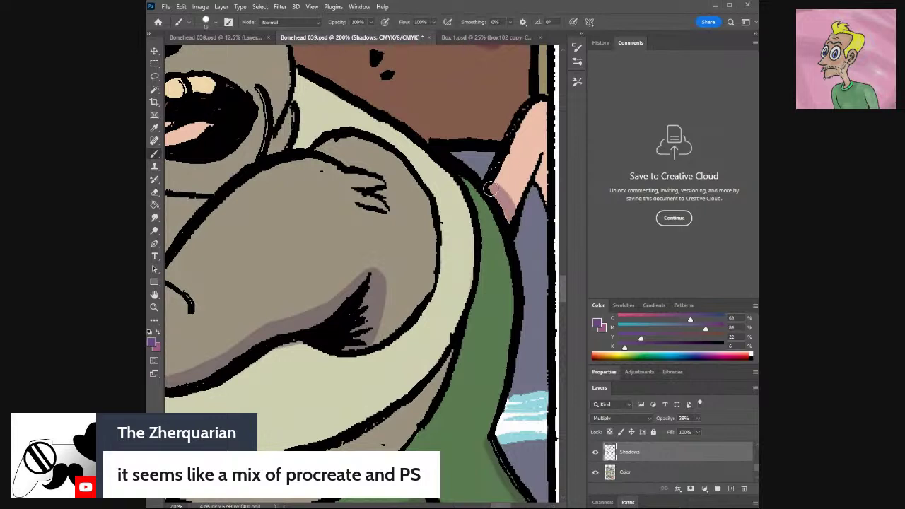
key("ctrl+z")
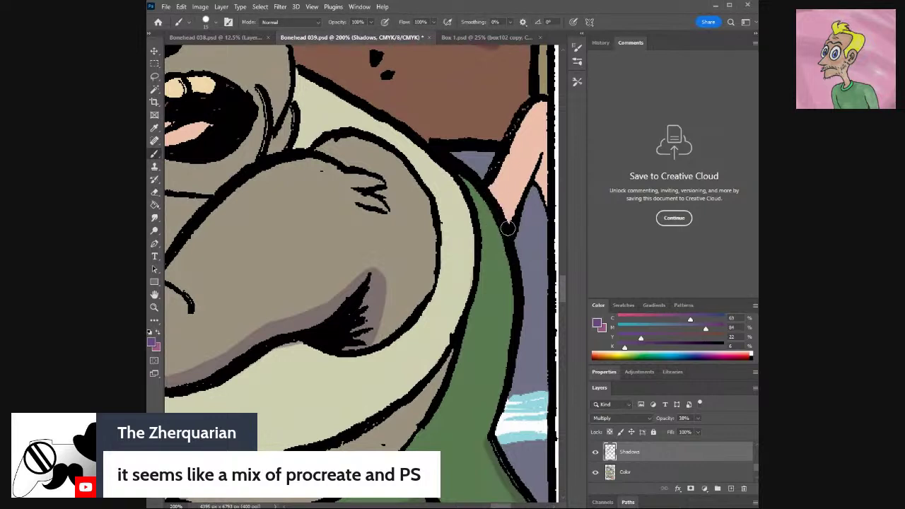
mouse_move(506, 221)
left_mouse_down()
mouse_move(495, 199)
mouse_move(499, 220)
left_mouse_up()
mouse_move(541, 157)
left_mouse_down()
mouse_move(535, 186)
mouse_move(541, 159)
mouse_move(540, 177)
left_mouse_up()
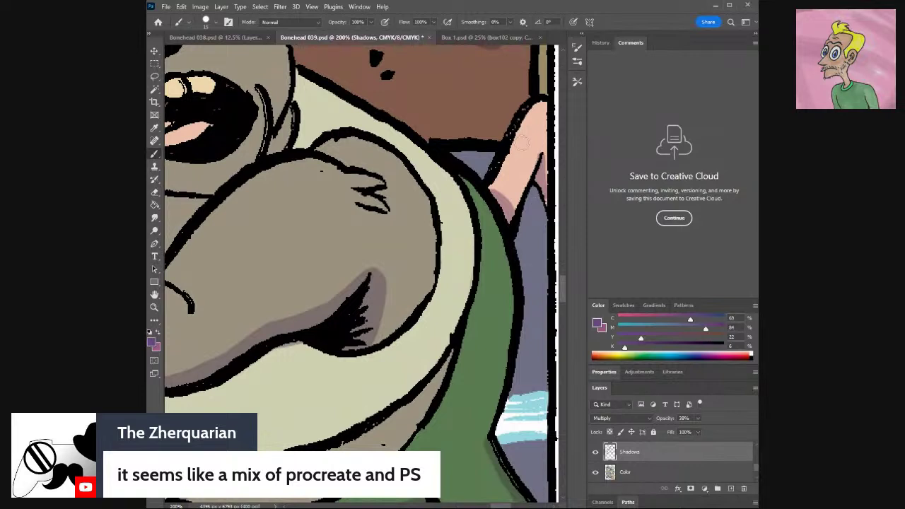
left_click_drag(538, 174, 547, 201)
left_click_drag(538, 154, 509, 207)
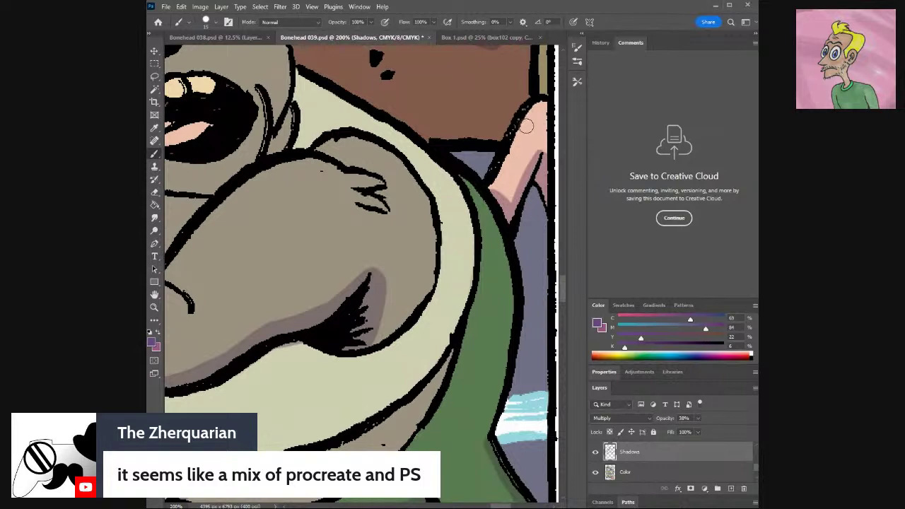
left_click_drag(485, 181, 495, 190)
Paint shadows below the fur tuft on the rat's shoulder and beneath the elbow on the shirt.
mouse_move(357, 206)
left_mouse_down()
mouse_move(375, 225)
mouse_move(373, 212)
left_mouse_up()
mouse_move(436, 380)
left_mouse_down()
mouse_move(436, 98)
mouse_move(551, 423)
mouse_move(326, 388)
left_mouse_up()
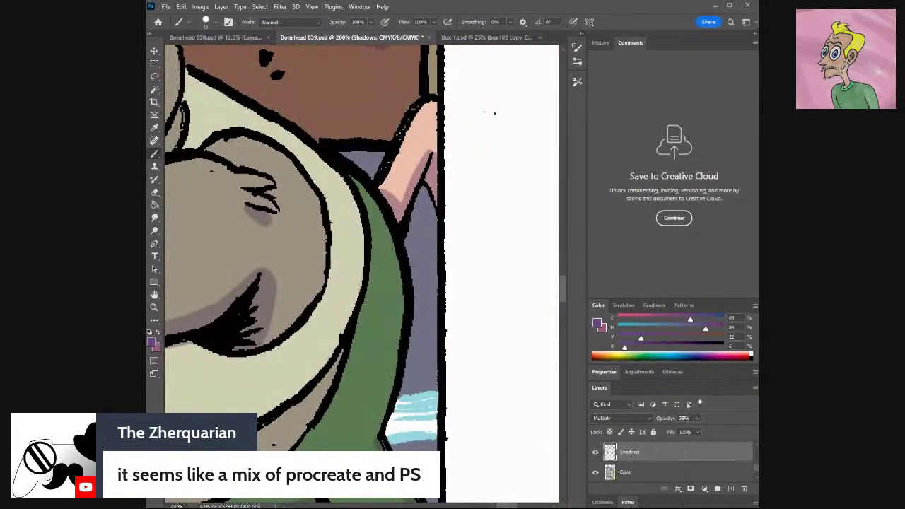
mouse_move(188, 339)
left_mouse_down()
mouse_move(326, 291)
mouse_move(385, 343)
mouse_move(438, 361)
mouse_move(459, 324)
mouse_move(388, 340)
left_mouse_up()
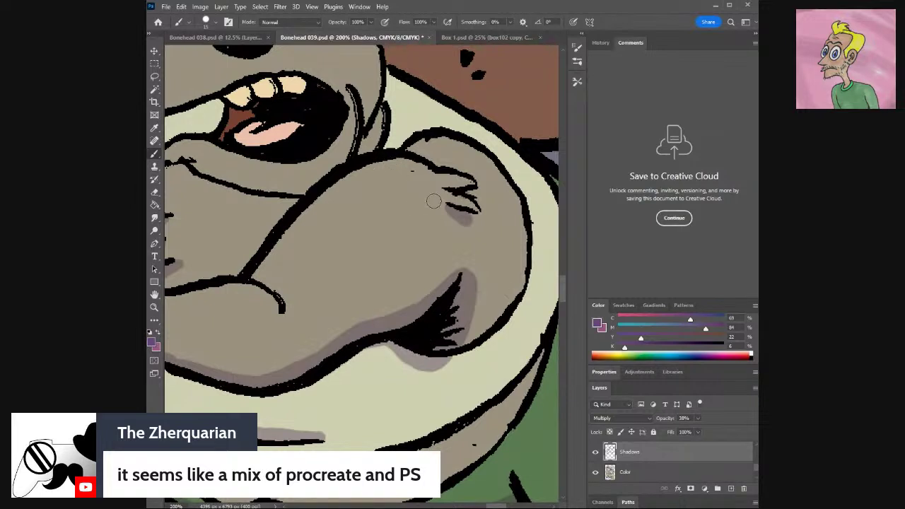
key("e")
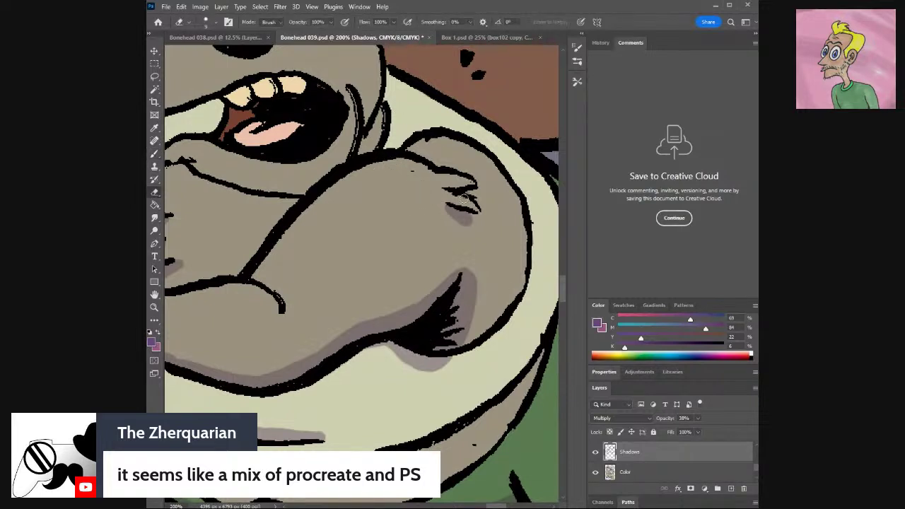
key("b")
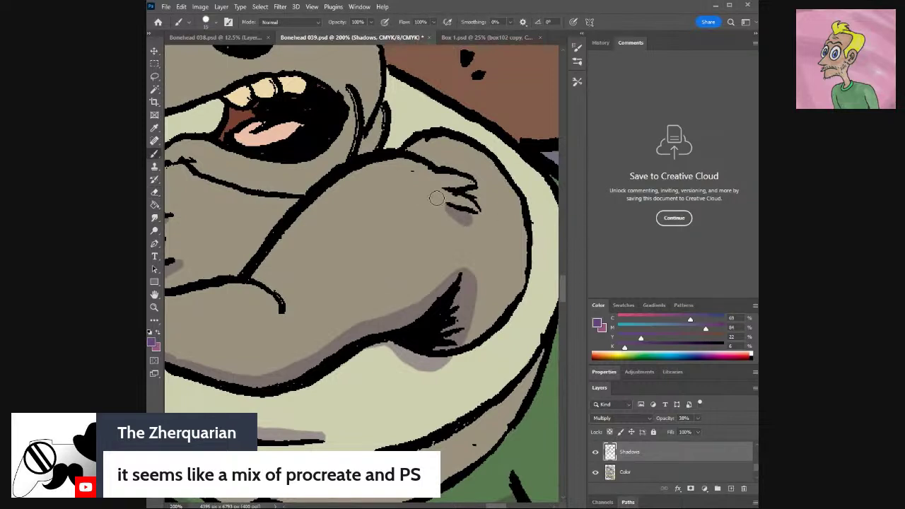
Shade the neck area behind the rat's cheek and paint a thin shadow beneath the chin line.
mouse_move(367, 131)
left_mouse_down()
mouse_move(359, 153)
mouse_move(381, 107)
mouse_move(357, 148)
left_mouse_up()
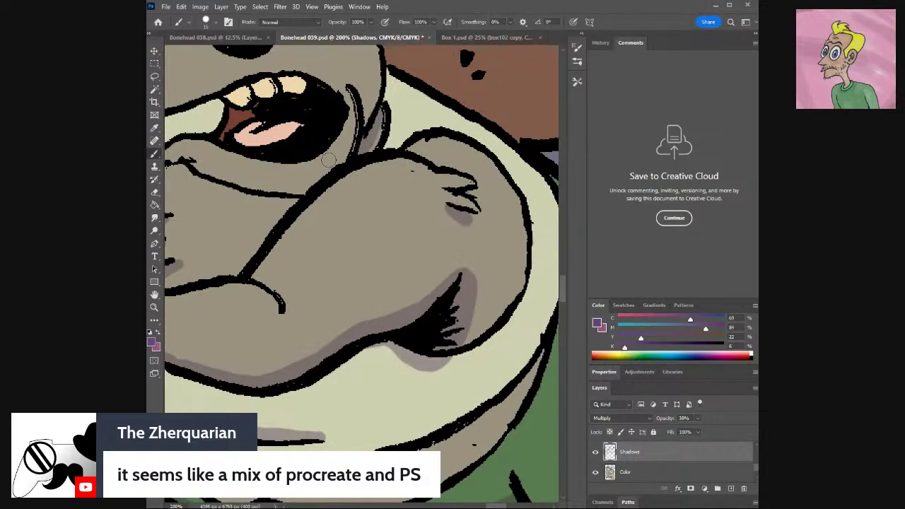
mouse_move(214, 184)
left_mouse_down()
mouse_move(202, 183)
mouse_move(303, 201)
mouse_move(272, 200)
left_mouse_up()
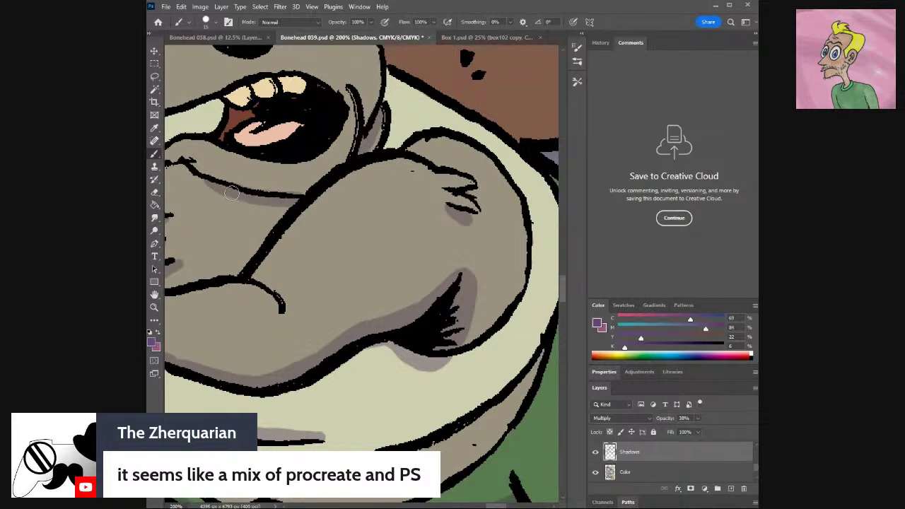
key("e")
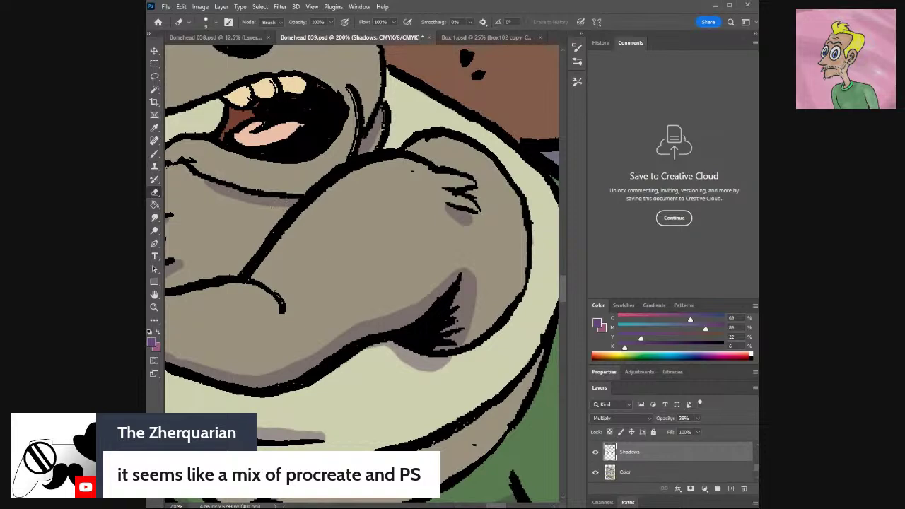
Widen the shadow beneath the rat's chin across the upper chest, redoing the first stroke.
scroll(362, 272, "down", 5)
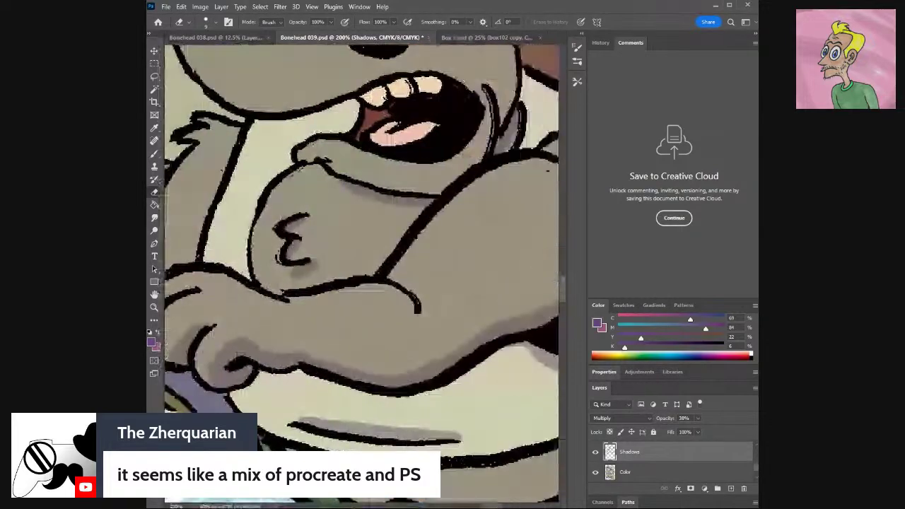
key("b")
left_click_drag(320, 185, 387, 214)
key("ctrl+z")
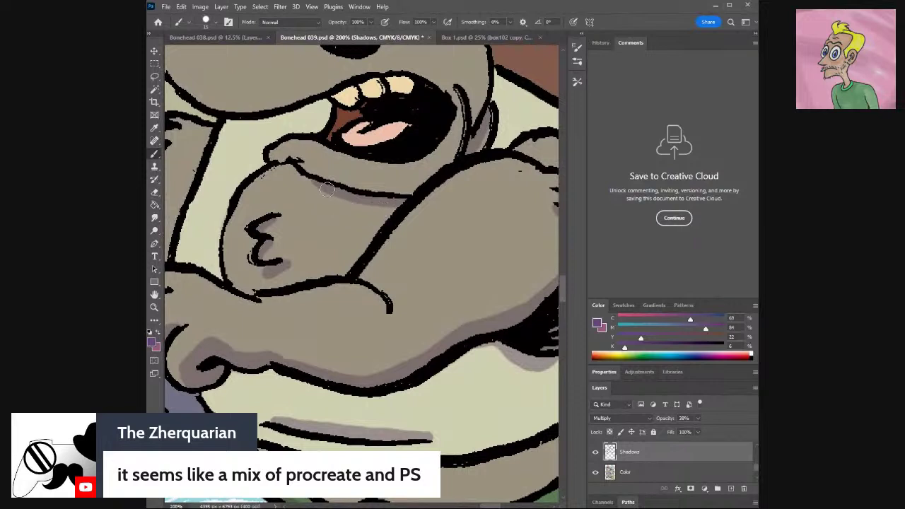
left_click_drag(315, 181, 390, 210)
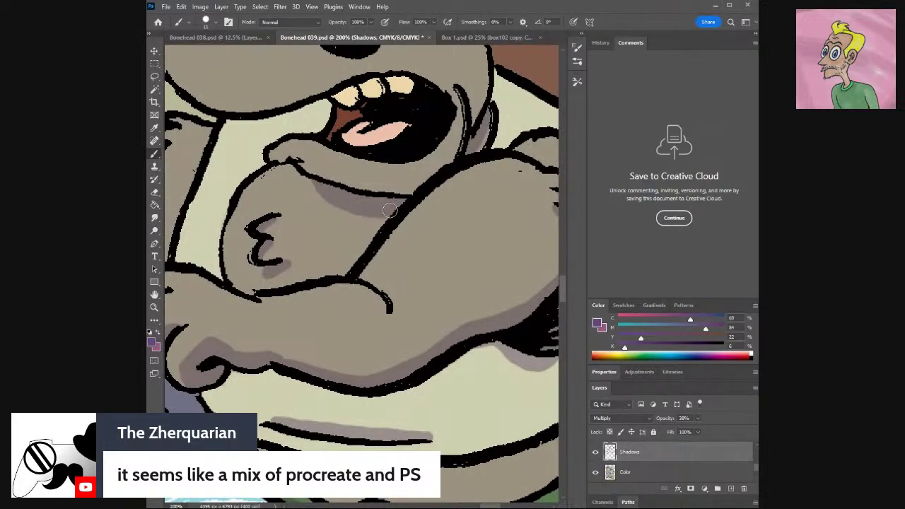
Shade the rat's cheek behind the mouth crease and along the underside of the lower jaw, redoing the crease stroke.
mouse_move(481, 117)
left_mouse_down()
mouse_move(476, 129)
mouse_move(469, 122)
left_mouse_up()
mouse_move(459, 91)
left_mouse_down()
mouse_move(478, 128)
mouse_move(474, 119)
mouse_move(397, 188)
mouse_move(451, 166)
mouse_move(464, 145)
mouse_move(389, 198)
left_mouse_up()
key("ctrl+z")
mouse_move(465, 127)
left_mouse_down()
mouse_move(441, 173)
mouse_move(419, 163)
mouse_move(375, 192)
mouse_move(422, 183)
mouse_move(413, 191)
mouse_move(346, 188)
mouse_move(300, 164)
left_mouse_up()
Paint a shadow on the rat's pink tongue, redoing the strokes until the shading suits the tongue's shape.
left_click_drag(404, 117, 357, 147)
key("ctrl+z")
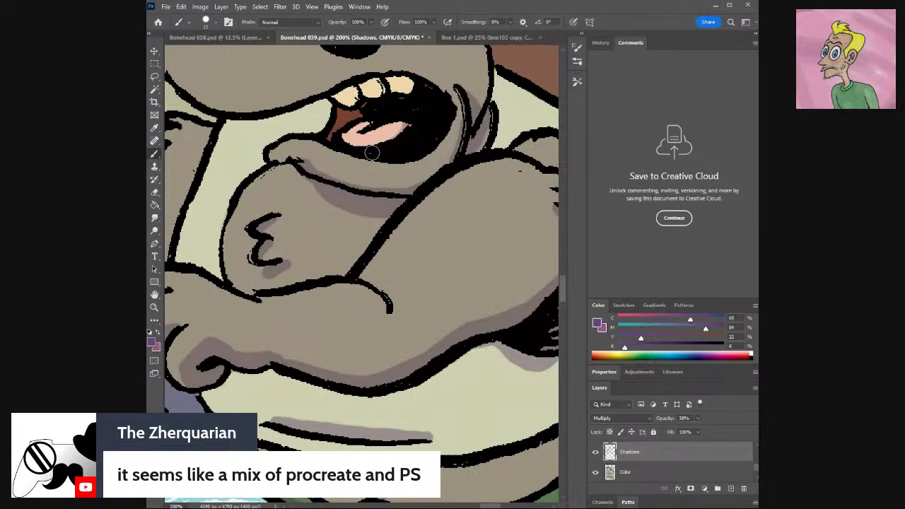
left_click_drag(399, 122, 362, 150)
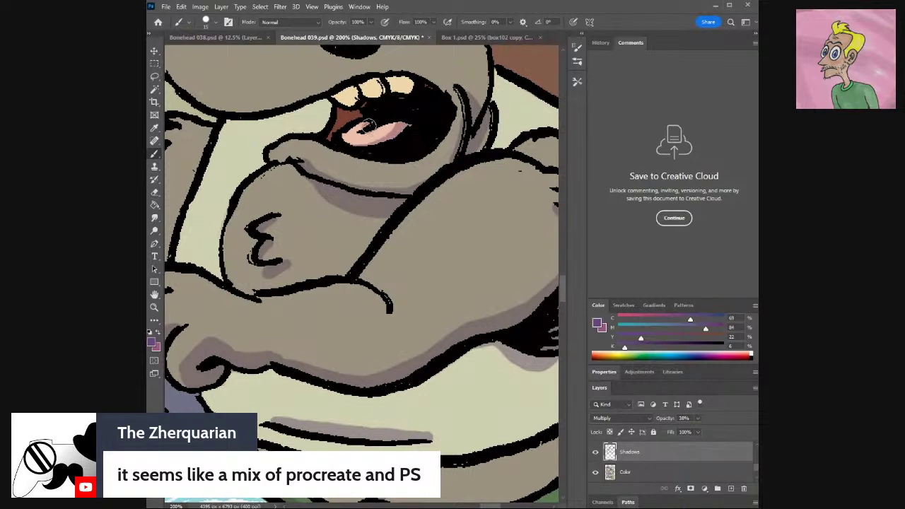
key("ctrl+z")
left_click_drag(368, 127, 340, 159)
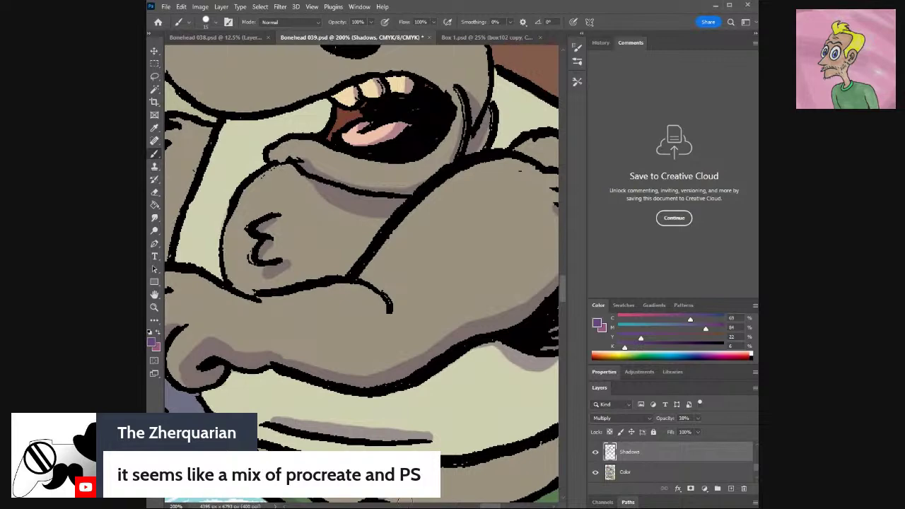
Shade the rat's fingers over the clipboard and the far forearm along the edge of the shirt.
scroll(388, 306, "down", 5)
scroll(394, 306, "right", 1)
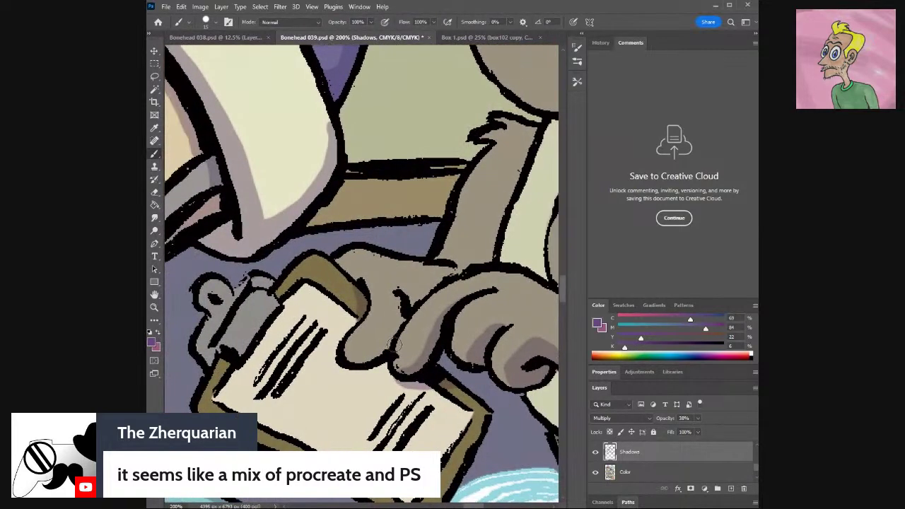
left_click_drag(400, 325, 345, 364)
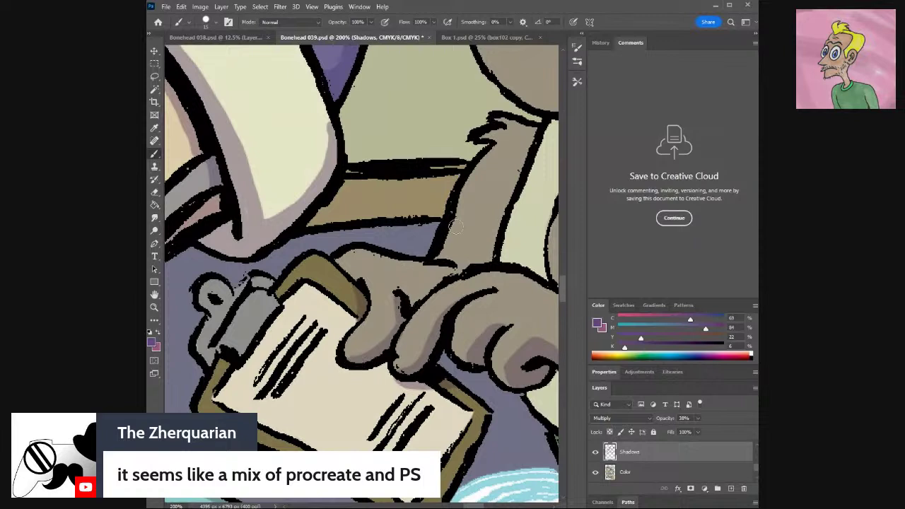
mouse_move(524, 171)
left_mouse_down()
mouse_move(491, 263)
mouse_move(503, 206)
mouse_move(488, 263)
mouse_move(475, 269)
left_mouse_up()
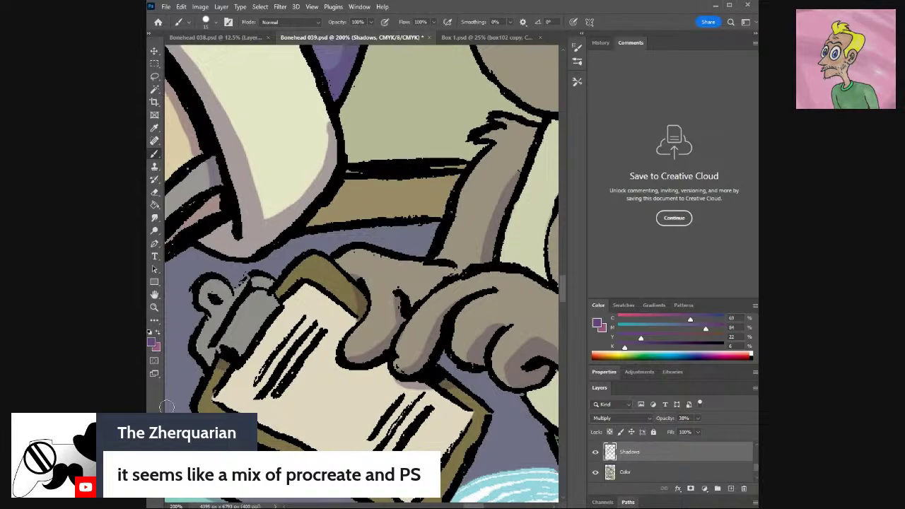
left_click_drag(335, 127, 324, 99)
Paint curved ring shadows across the upright part of the rat's pink tail.
scroll(361, 275, "right", 10)
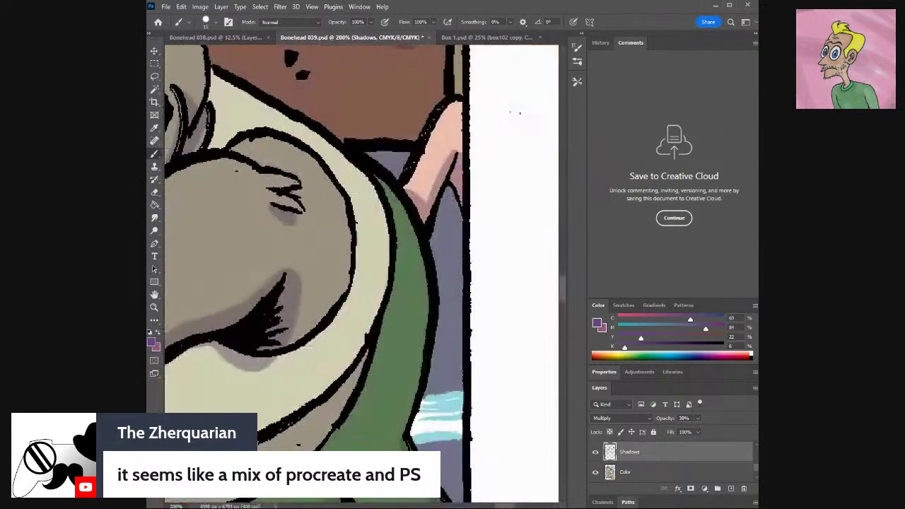
scroll(319, 274, "right", 2)
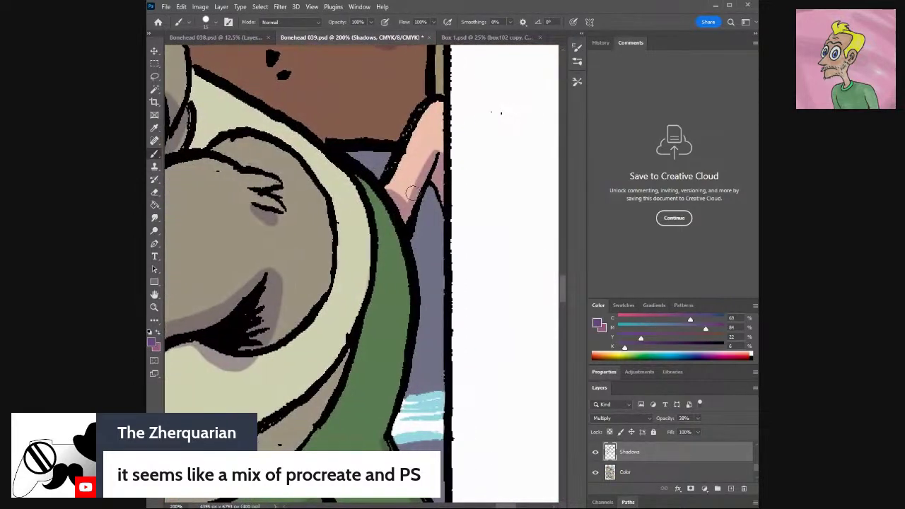
left_click_drag(428, 148, 430, 132)
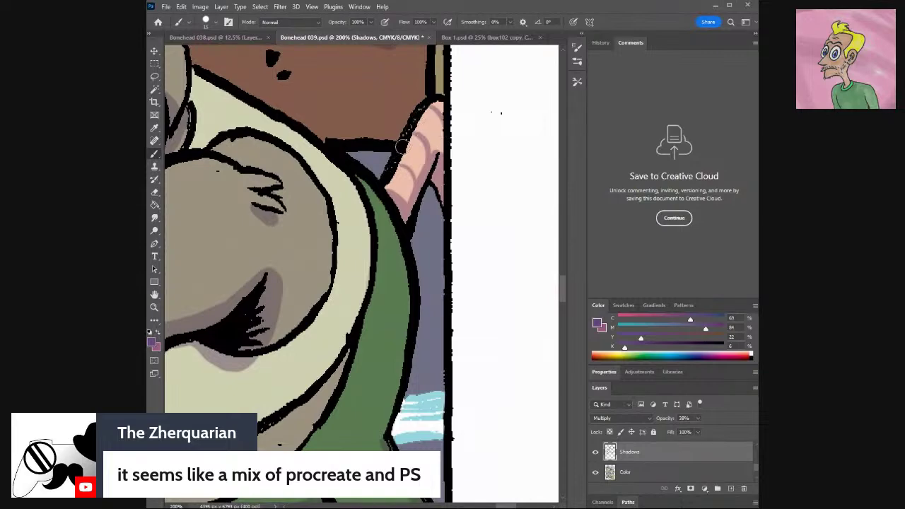
key("ctrl+minus")
key("ctrl+minus")
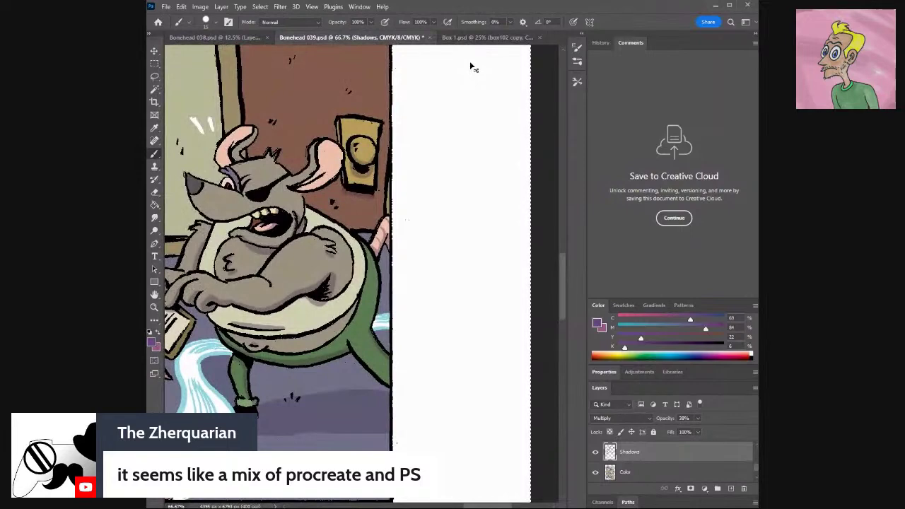
Paint a shadow along the back edge of the rat's green trousers, redoing the first stroke.
key("ctrl+plus")
key("ctrl+plus")
key("ctrl+plus")
key("ctrl+minus")
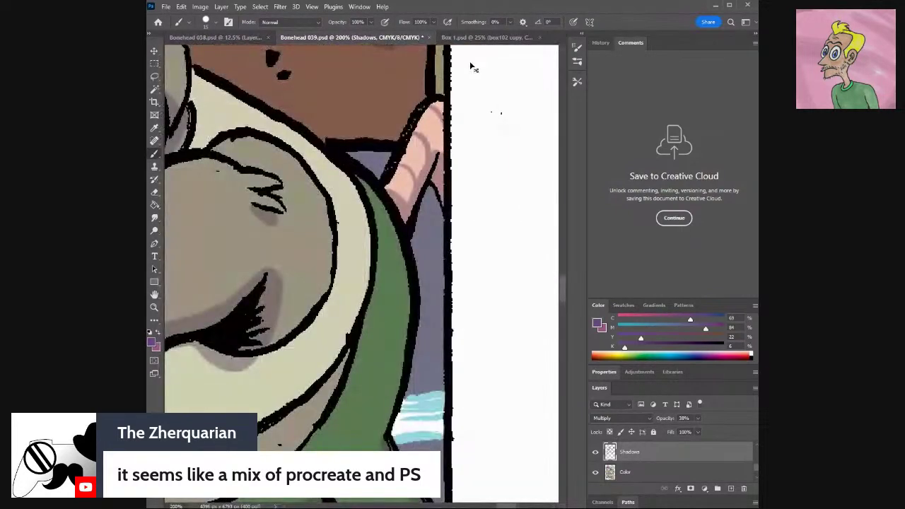
mouse_move(379, 434)
left_mouse_down()
mouse_move(404, 337)
mouse_move(393, 260)
left_mouse_up()
key("ctrl+z")
mouse_move(375, 440)
left_mouse_down()
mouse_move(397, 387)
mouse_move(405, 319)
mouse_move(400, 256)
mouse_move(366, 188)
left_mouse_up()
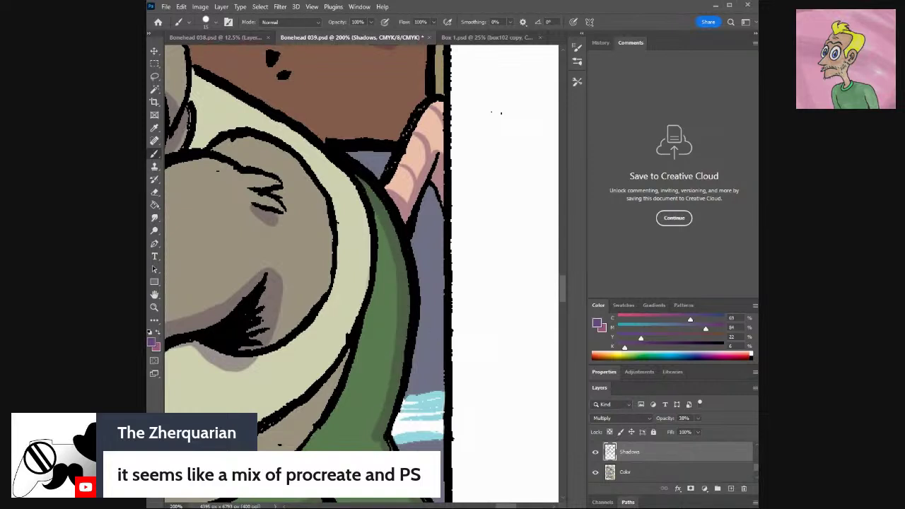
Paint a shadow along the rat's shirt from the trouser edge up over the back to the neck, redoing the first stroke.
left_click_drag(361, 275, 477, 276)
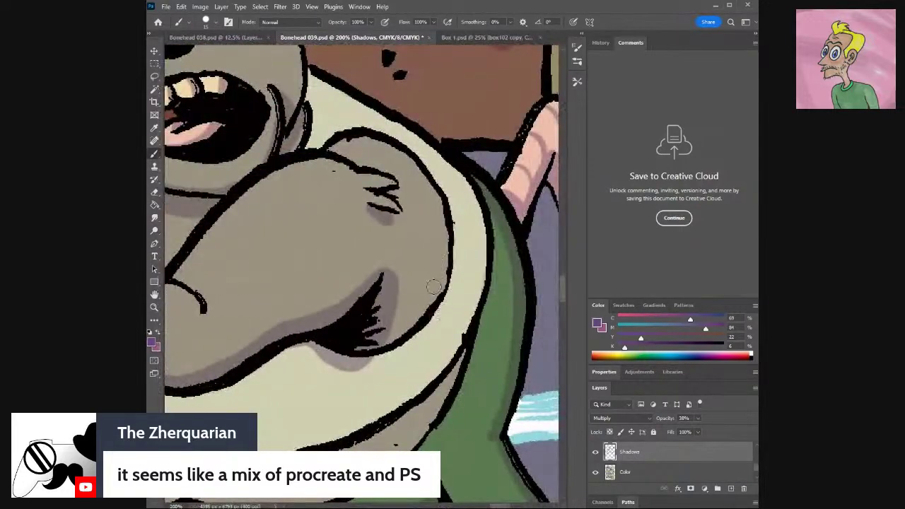
left_click_drag(485, 272, 469, 184)
key("ctrl+z")
mouse_move(491, 294)
left_mouse_down()
mouse_move(479, 225)
mouse_move(452, 168)
mouse_move(391, 111)
mouse_move(312, 78)
left_mouse_up()
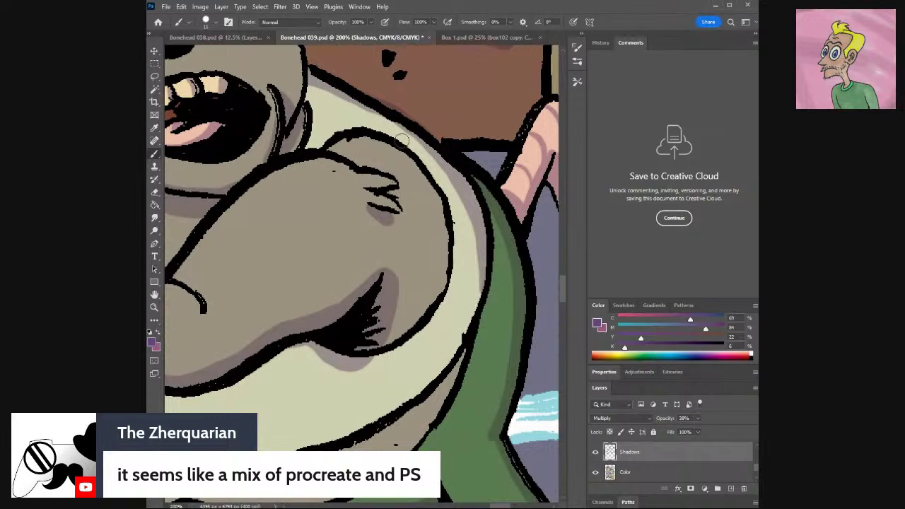
mouse_move(463, 180)
left_mouse_down()
mouse_move(385, 119)
mouse_move(313, 82)
left_mouse_up()
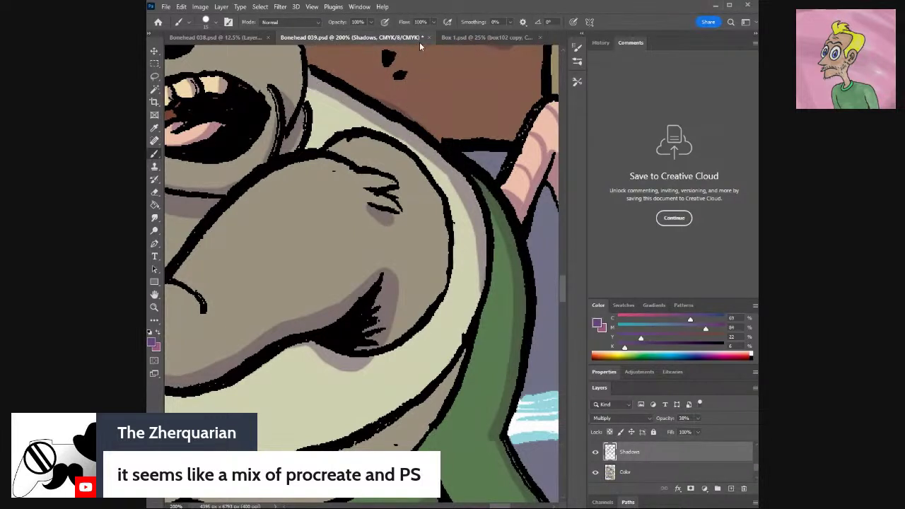
key("e")
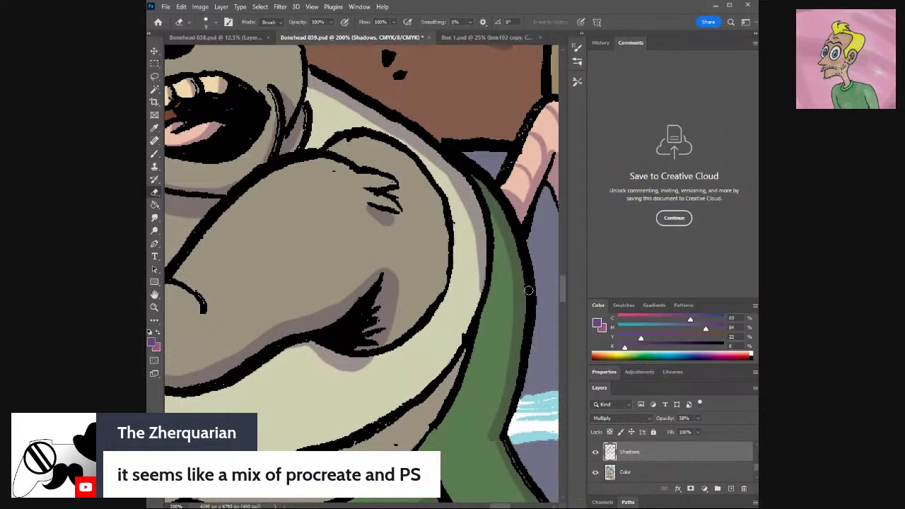
key("b")
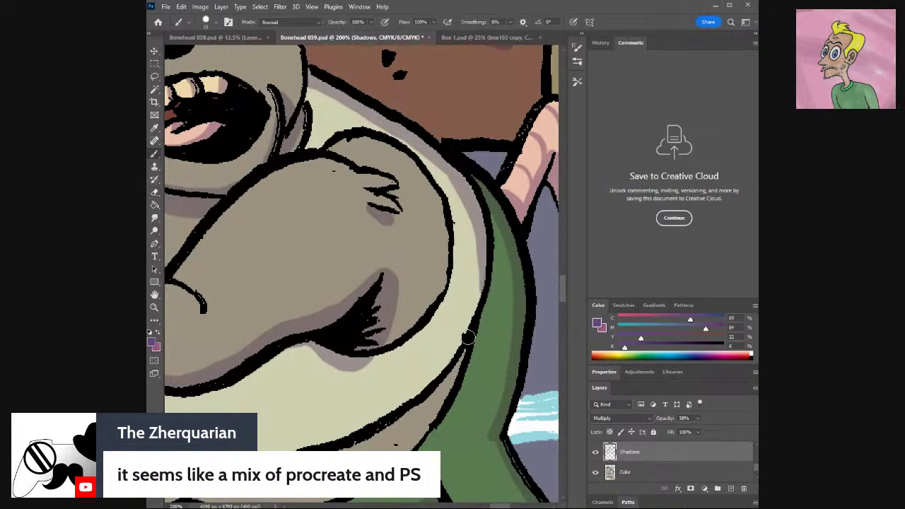
mouse_move(449, 364)
left_mouse_down()
mouse_move(477, 311)
mouse_move(484, 257)
mouse_move(478, 206)
mouse_move(452, 149)
mouse_move(479, 218)
mouse_move(462, 167)
left_mouse_up()
Shade the inner folds of both of the rat's pink ears and the base of the hair tuft.
scroll(559, 300, "up", 5)
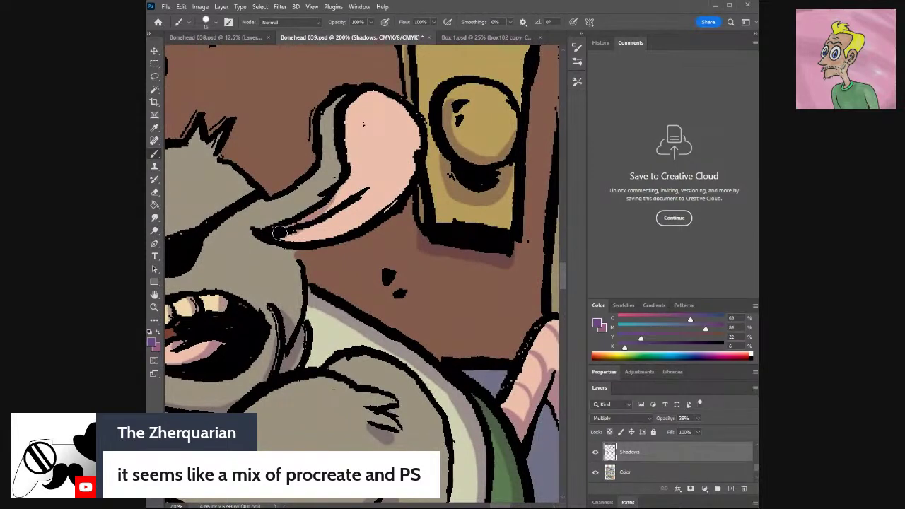
left_click_drag(373, 187, 277, 238)
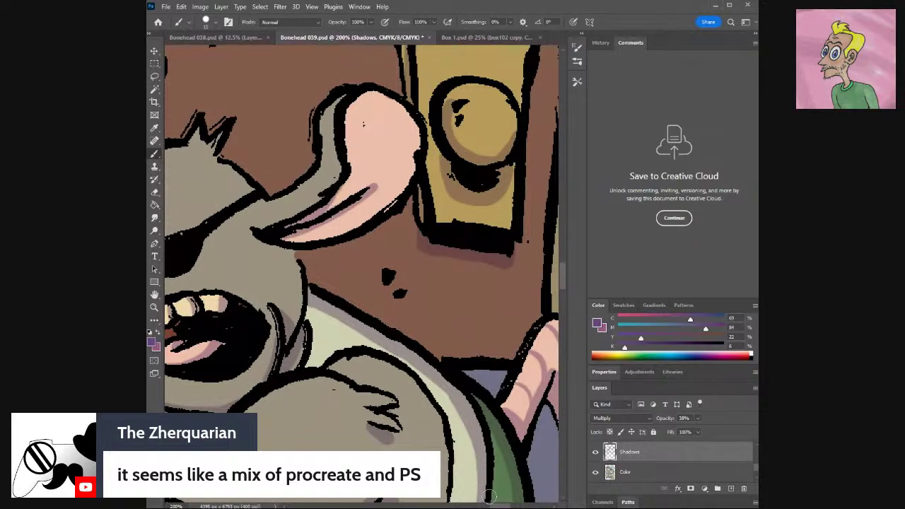
left_click_drag(363, 125, 558, 134)
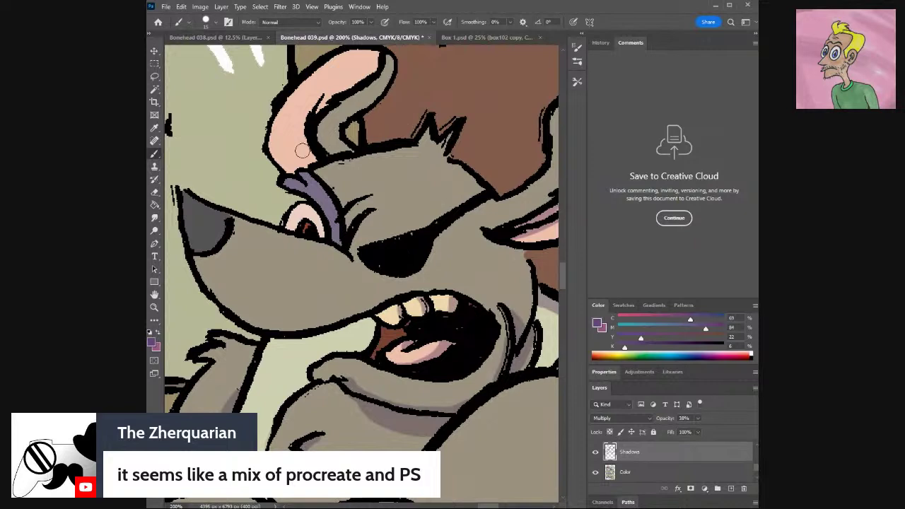
left_click_drag(326, 85, 313, 109)
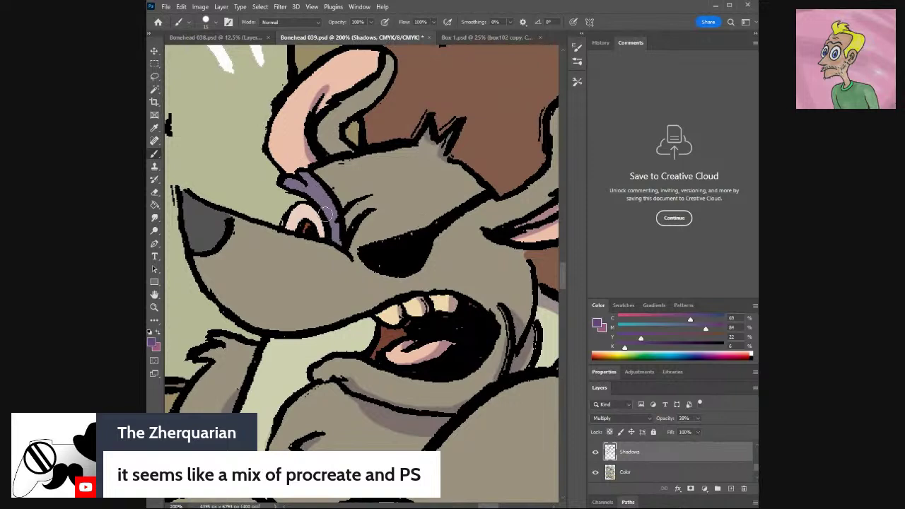
Shade the rat's purple eyelid, nose and the underside of the snout, and tidy the snout shadow with the Eraser.
left_click_drag(336, 241, 335, 204)
mouse_move(309, 331)
left_mouse_down()
mouse_move(237, 306)
mouse_move(200, 259)
mouse_move(186, 219)
mouse_move(196, 207)
mouse_move(201, 219)
mouse_move(182, 209)
mouse_move(182, 195)
mouse_move(193, 257)
mouse_move(220, 304)
mouse_move(248, 326)
mouse_move(308, 336)
left_mouse_up()
key("ctrl+z")
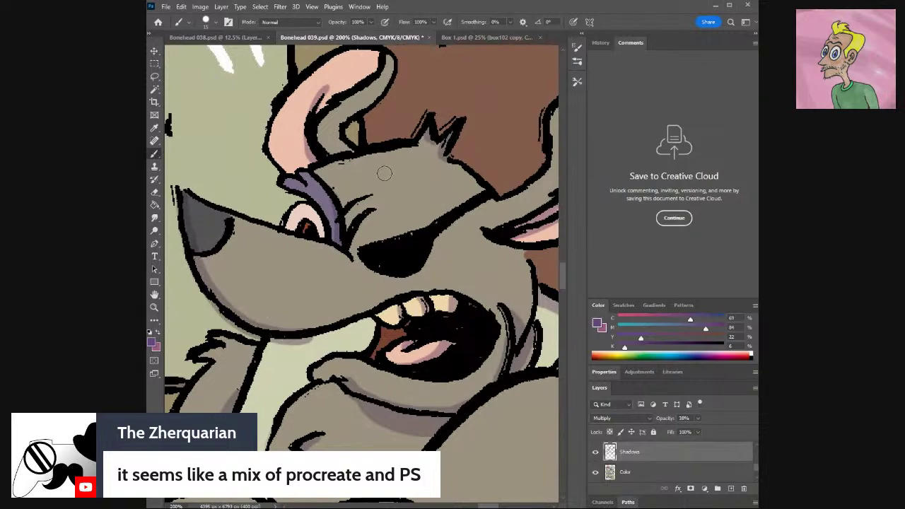
key("e")
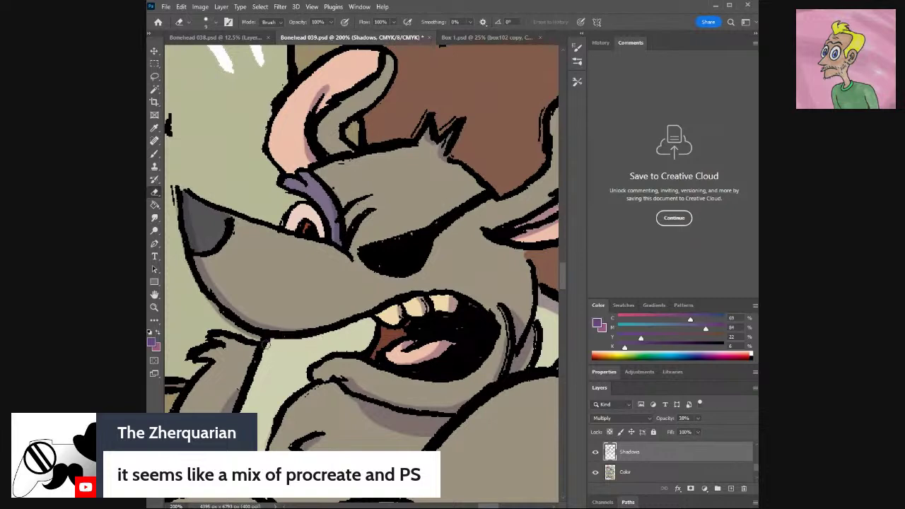
left_click_drag(236, 329, 210, 306)
left_click_drag(562, 276, 562, 301)
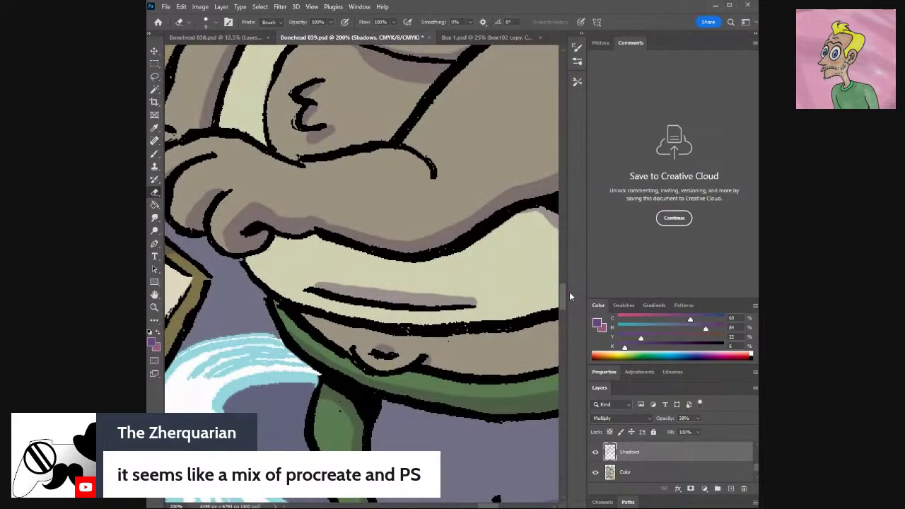
key("ctrl+minus")
key("ctrl+minus")
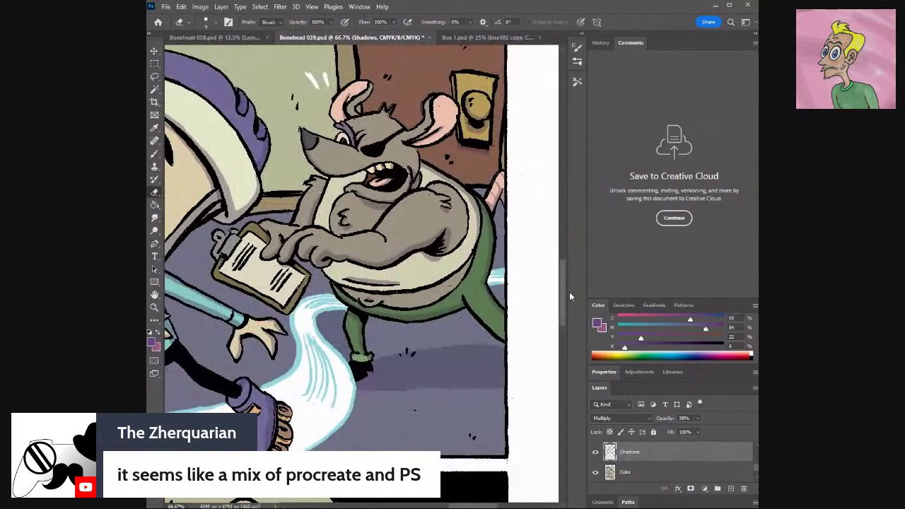
Shade the back of the rat's cheek below the ear and the back of the head behind the hair tuft.
key("ctrl+plus")
key("ctrl+plus")
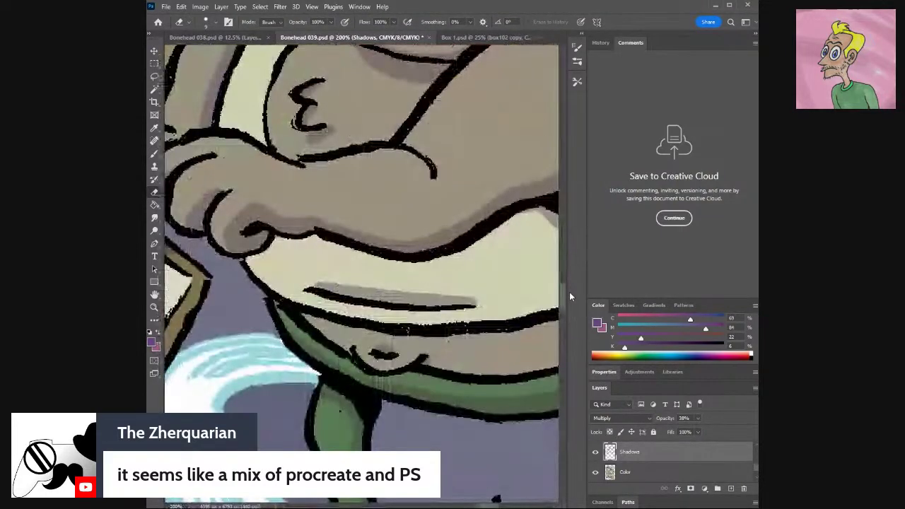
left_click_drag(563, 297, 564, 268)
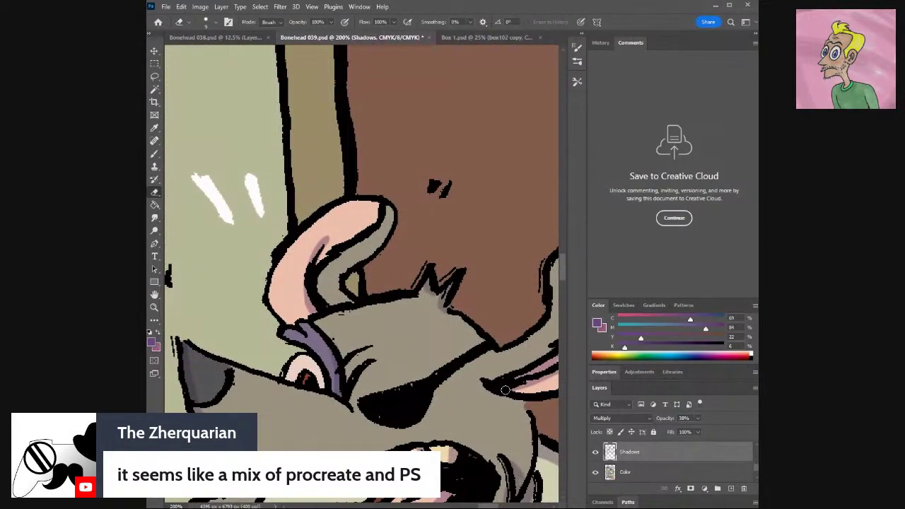
key("b")
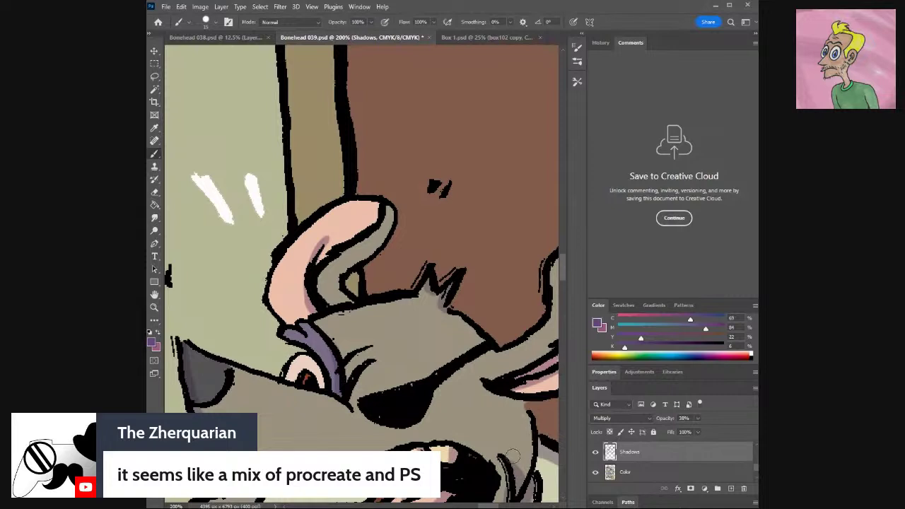
mouse_move(524, 485)
left_mouse_down()
mouse_move(527, 430)
mouse_move(517, 400)
left_mouse_up()
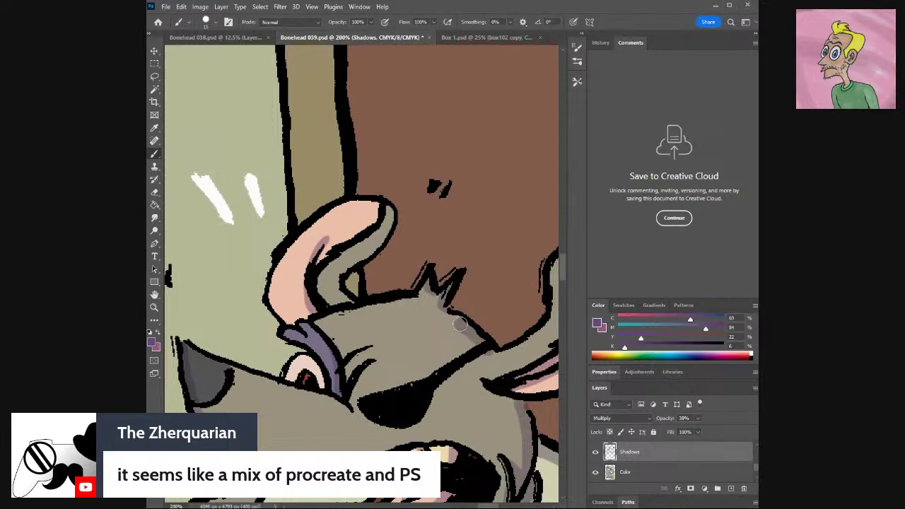
mouse_move(455, 319)
left_mouse_down()
mouse_move(493, 332)
mouse_move(493, 357)
left_mouse_up()
mouse_move(390, 219)
left_mouse_down()
mouse_move(338, 276)
mouse_move(335, 291)
mouse_move(350, 303)
mouse_move(392, 210)
mouse_move(230, 212)
mouse_move(240, 212)
left_mouse_up()
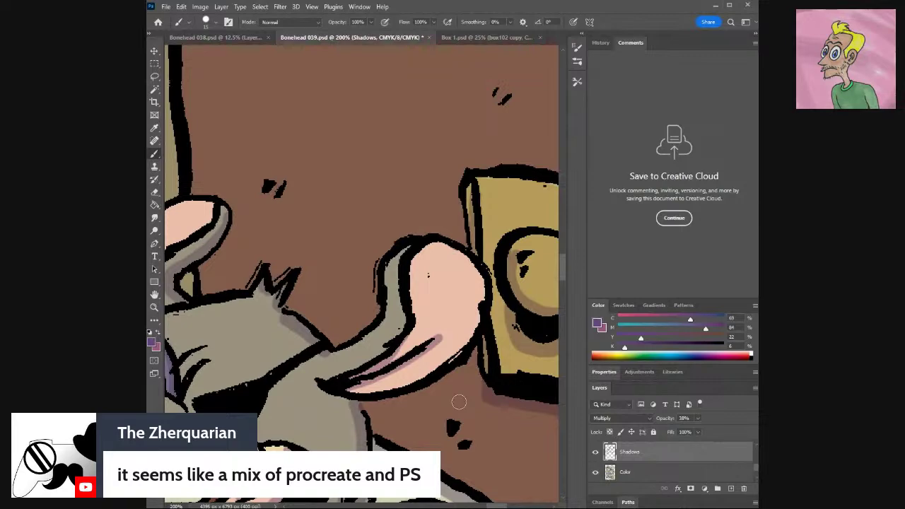
key("ctrl+minus")
key("ctrl+minus")
key("ctrl+minus")
key("ctrl+minus")
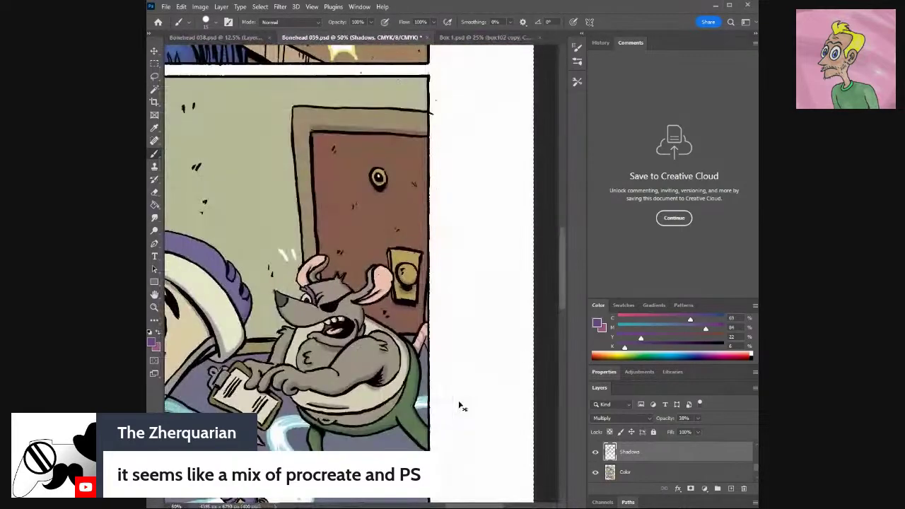
key("ctrl+minus")
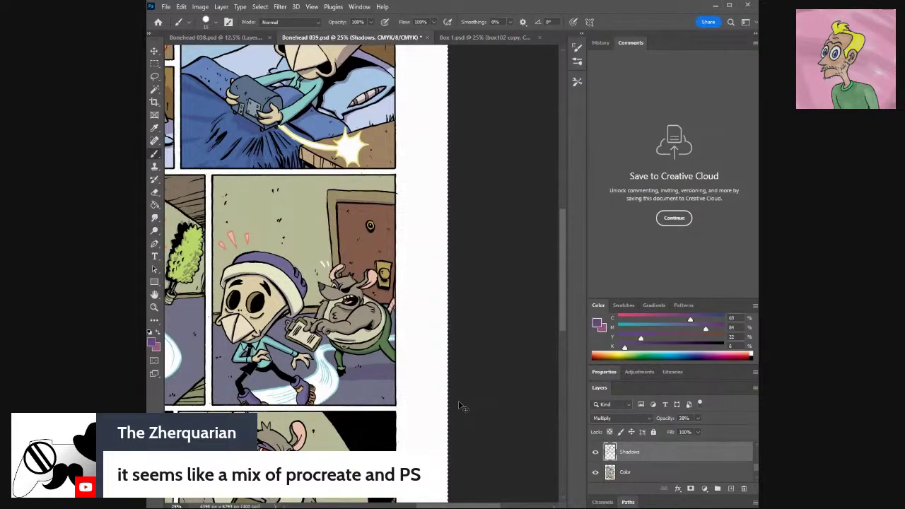
key("ctrl+plus")
key("ctrl+plus")
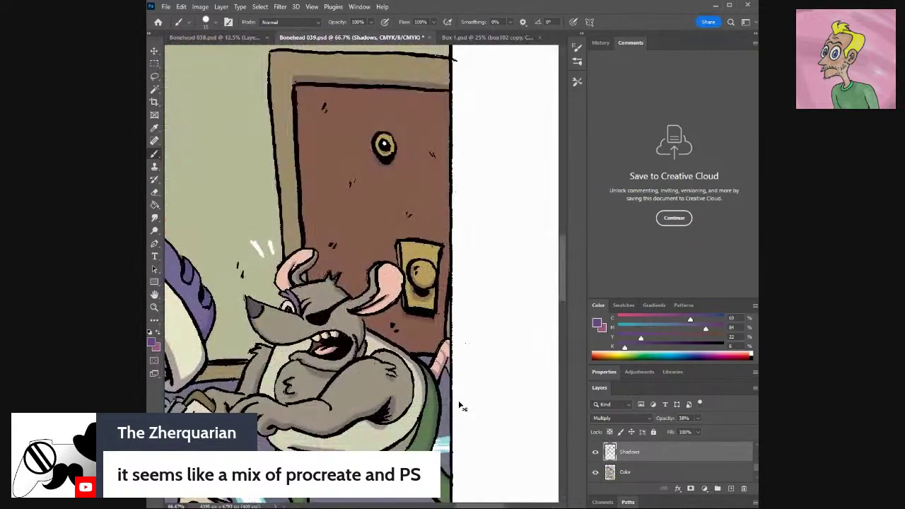
key("ctrl+plus")
key("ctrl+minus")
key("ctrl+minus")
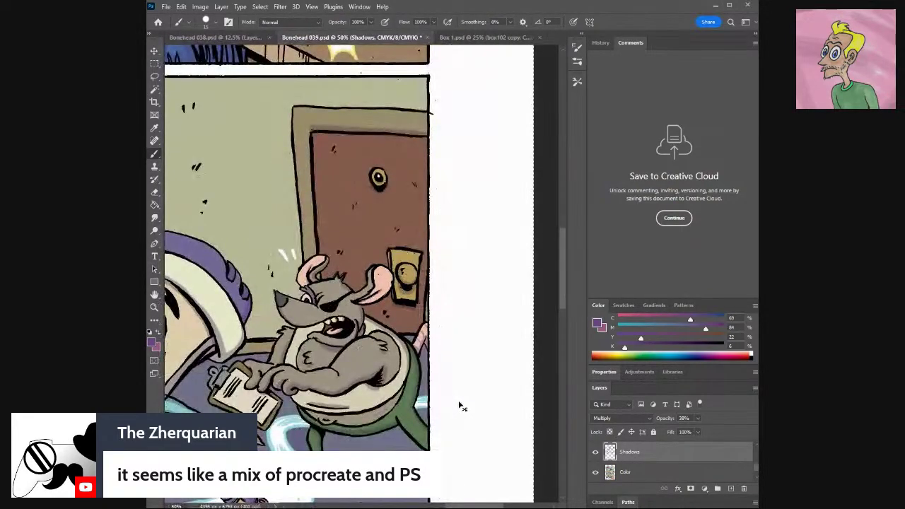
key("ctrl+minus")
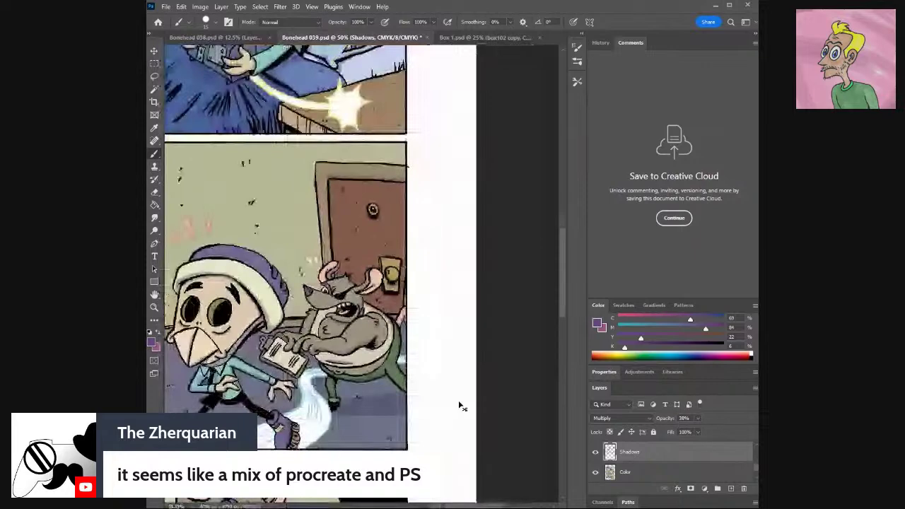
key("ctrl+minus")
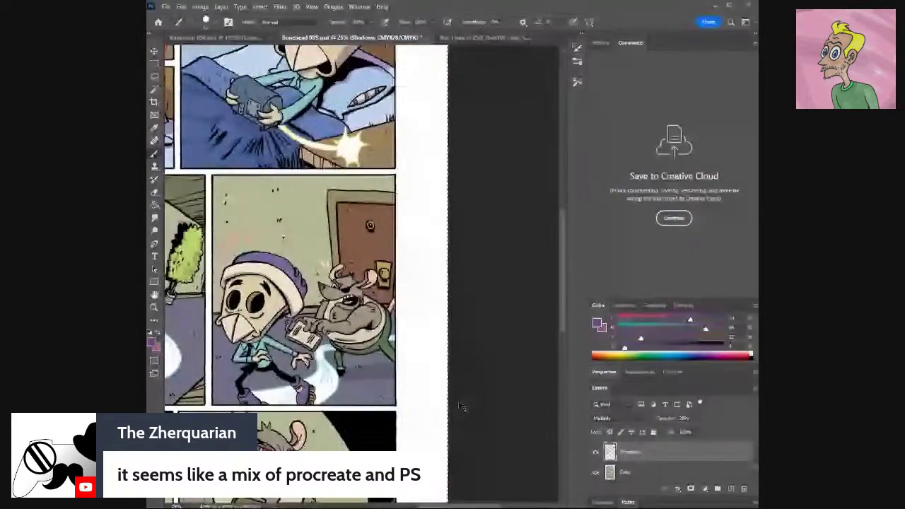
Paint a floor shadow along the outer edge of the white speed trail behind the skater's boot, near the rat panel's lower border.
key("ctrl+plus")
key("ctrl+plus")
key("ctrl+plus")
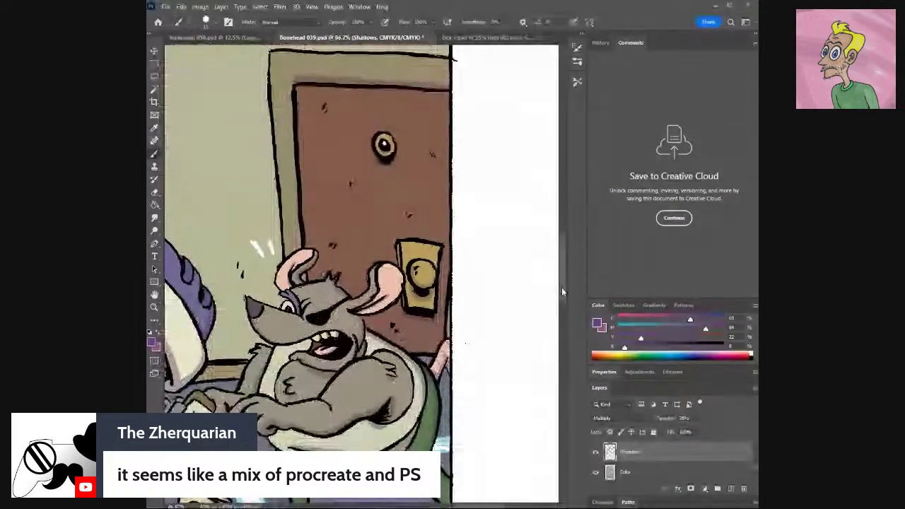
left_click_drag(561, 287, 562, 318)
scroll(228, 287, "down", 2)
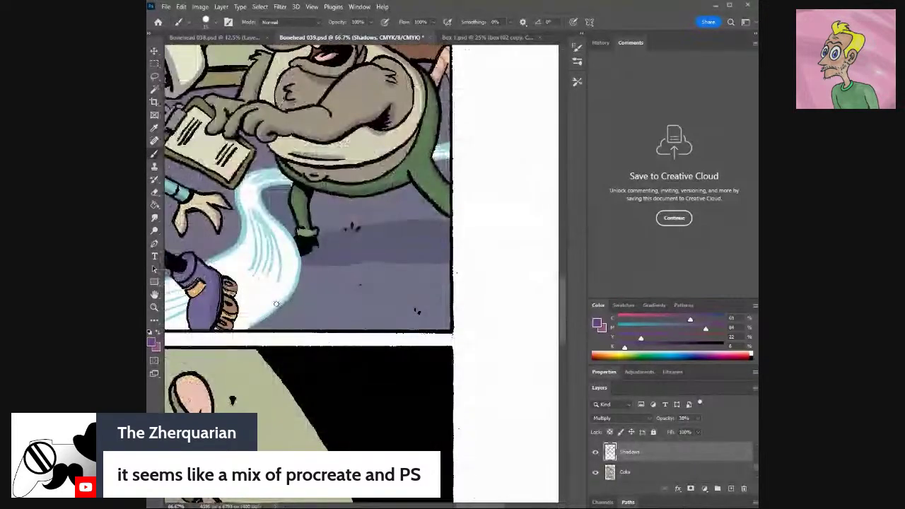
left_click_drag(276, 304, 259, 333)
left_click_drag(294, 301, 258, 325)
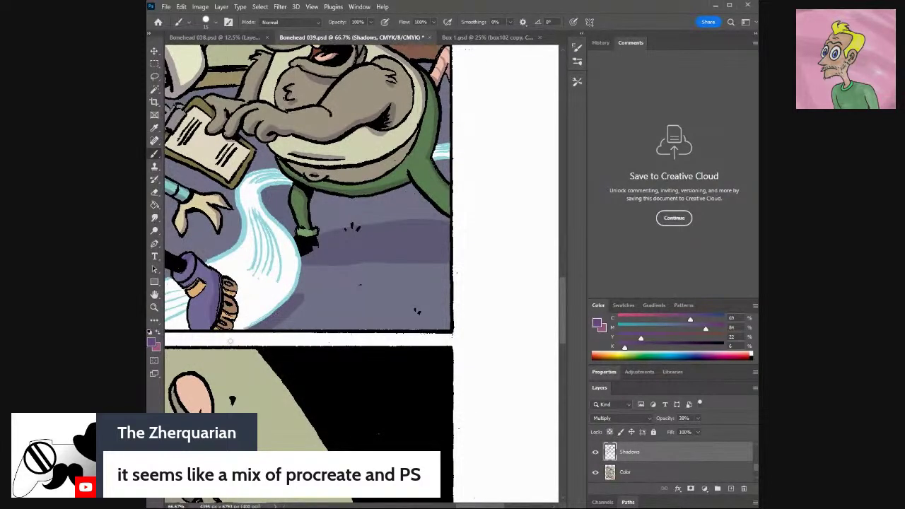
key("e")
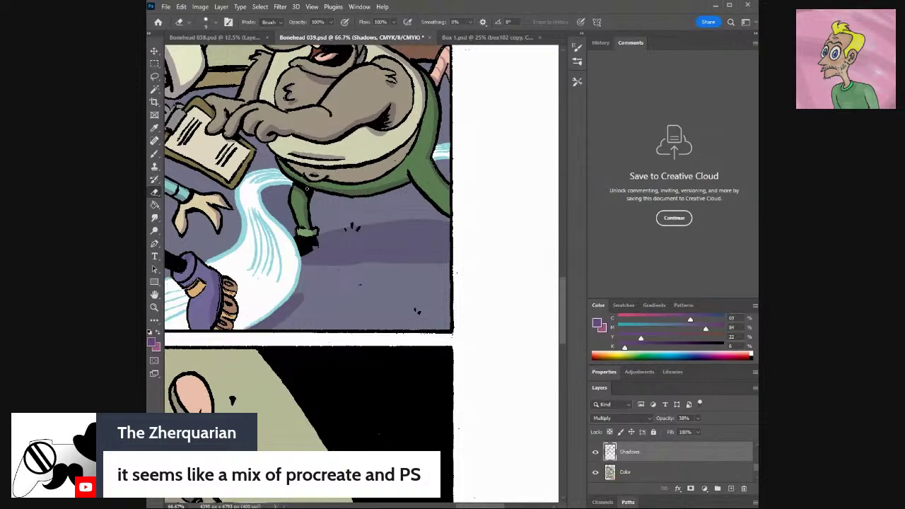
Shade the front end of the cream hat brim on the pointing skater in the lower panel, undoing the strokes that miss.
left_click_drag(563, 340, 562, 382)
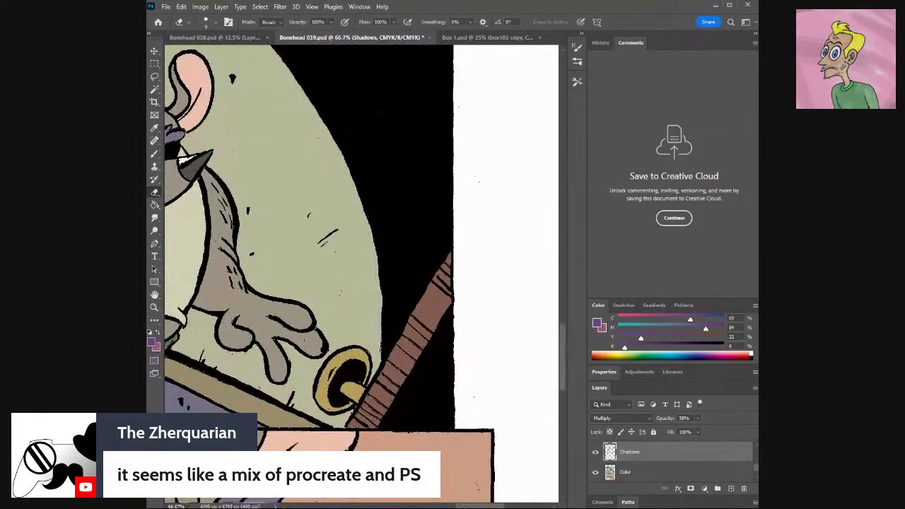
scroll(360, 275, "up", 5)
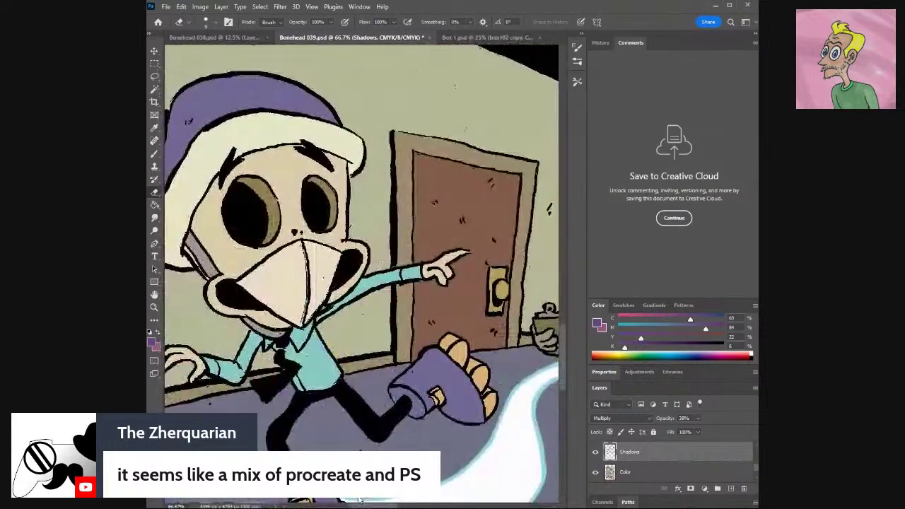
scroll(359, 499, "left", 4)
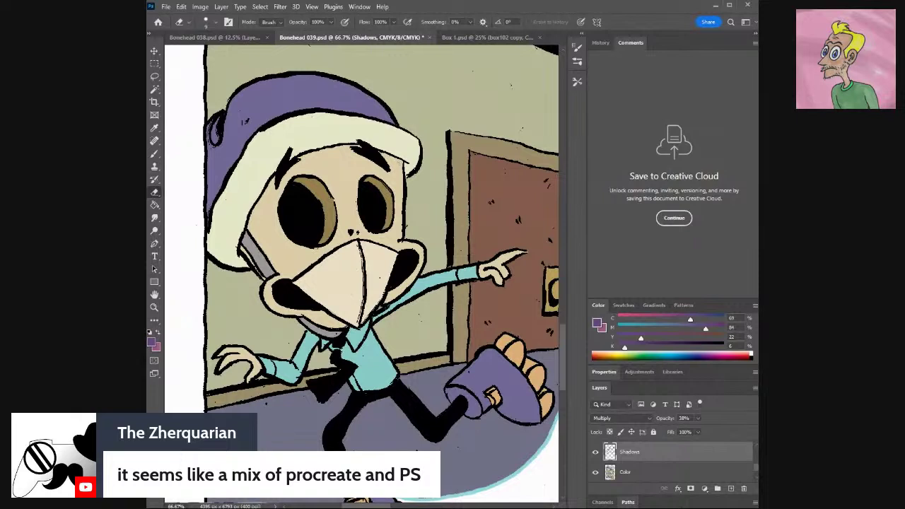
key("b")
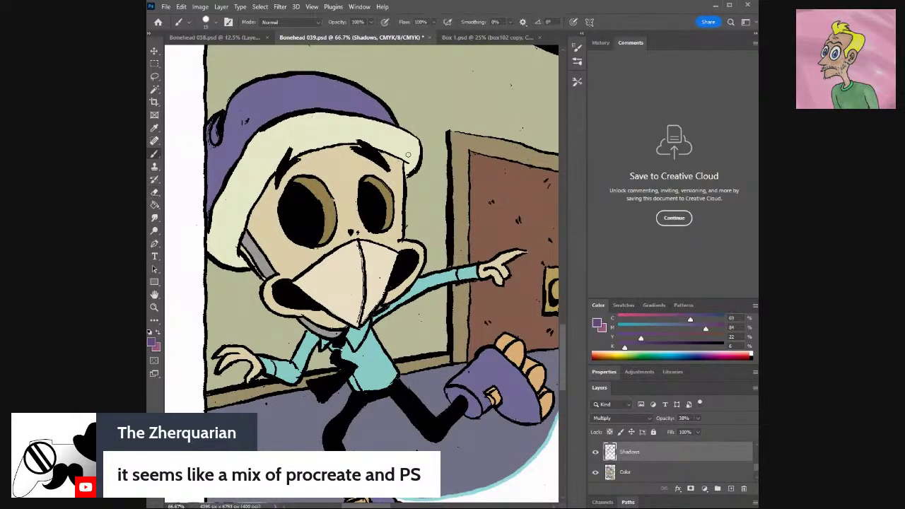
key("ctrl+shift+n")
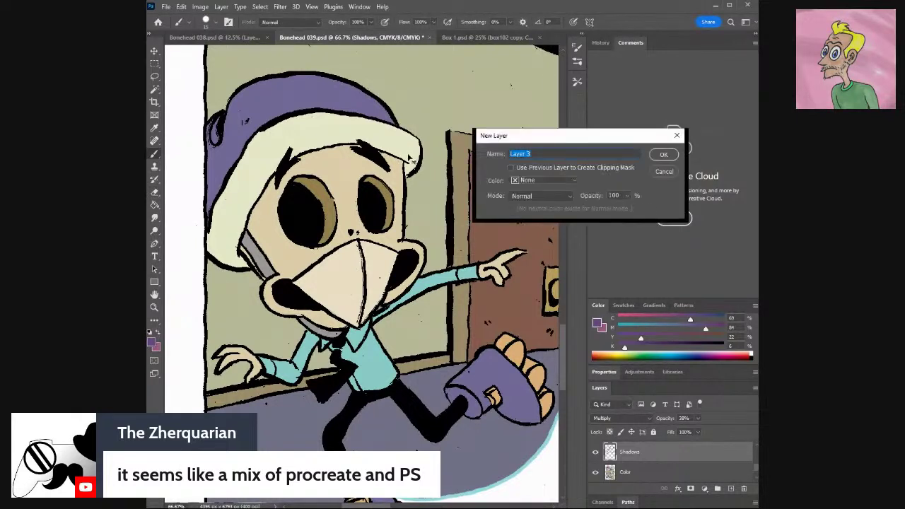
left_click(663, 172)
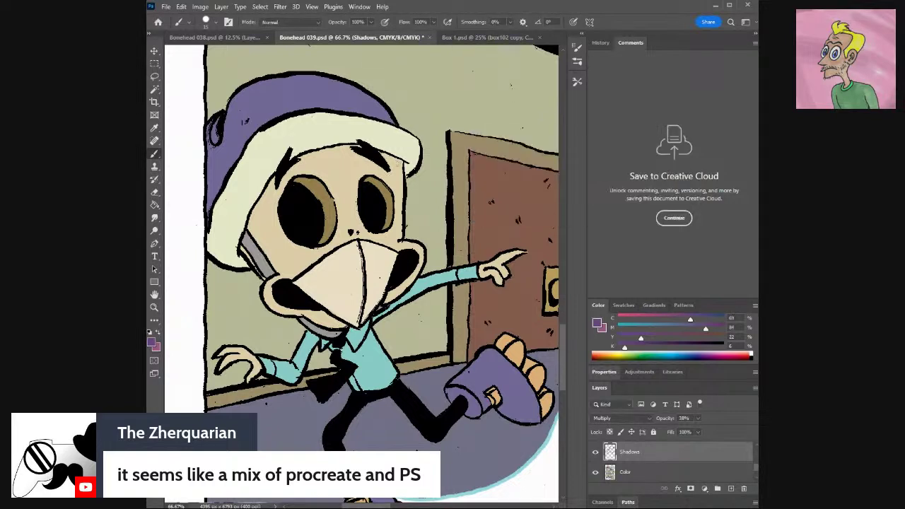
left_click_drag(408, 172, 410, 157)
mouse_move(404, 160)
left_mouse_down()
mouse_move(409, 168)
mouse_move(383, 150)
left_mouse_up()
key("ctrl+z")
mouse_move(406, 157)
left_mouse_down()
mouse_move(379, 146)
mouse_move(400, 152)
mouse_move(338, 138)
left_mouse_up()
key("ctrl+z")
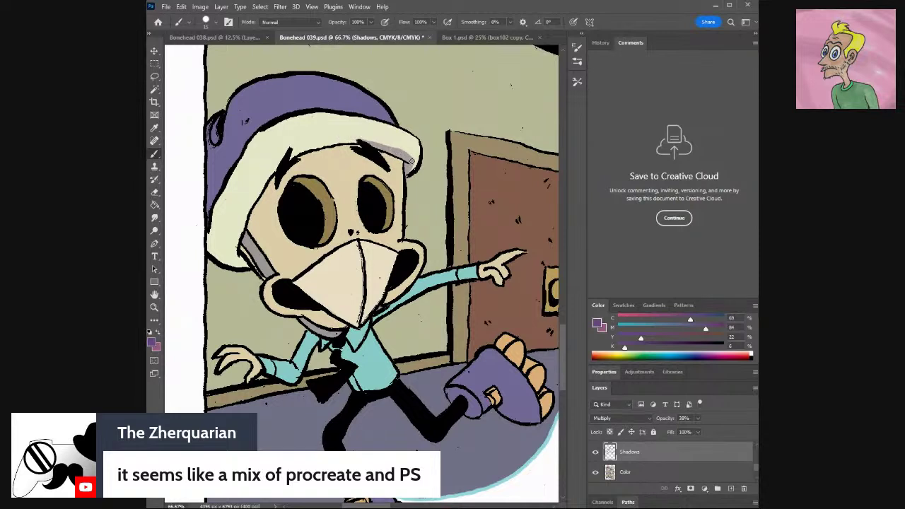
Extend the shadow along the lower edge of the hat brim to the back of the head, redoing the first long stroke.
mouse_move(412, 161)
left_mouse_down()
mouse_move(259, 181)
mouse_move(230, 232)
left_mouse_up()
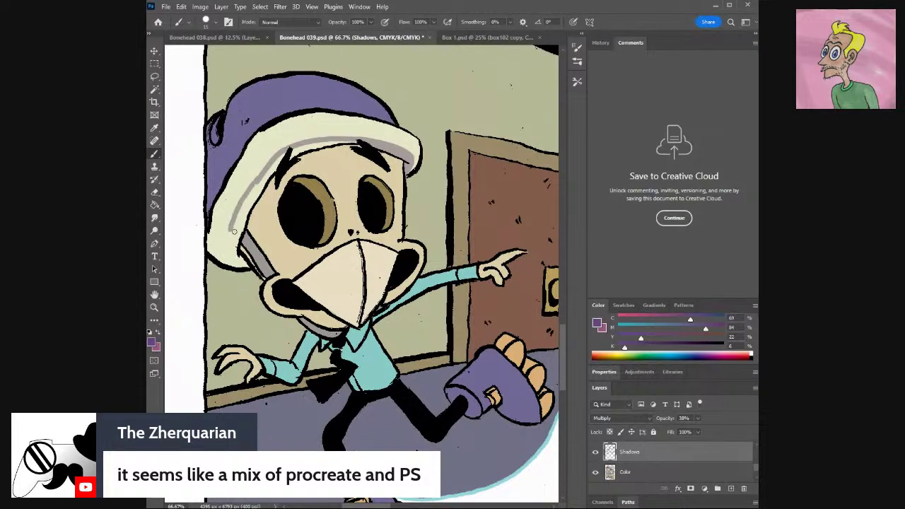
key("ctrl+z")
mouse_move(261, 176)
left_mouse_down()
mouse_move(228, 253)
mouse_move(239, 263)
left_mouse_up()
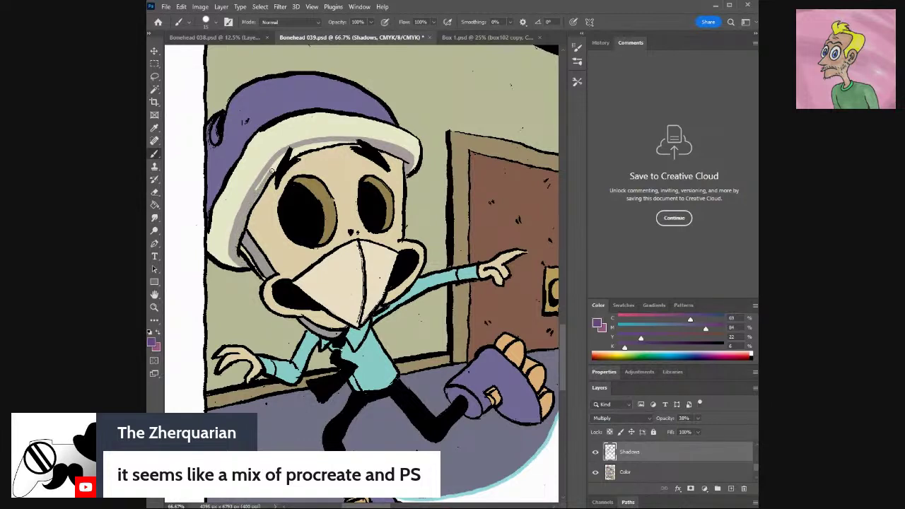
left_click_drag(282, 154, 277, 166)
left_click_drag(296, 154, 358, 141)
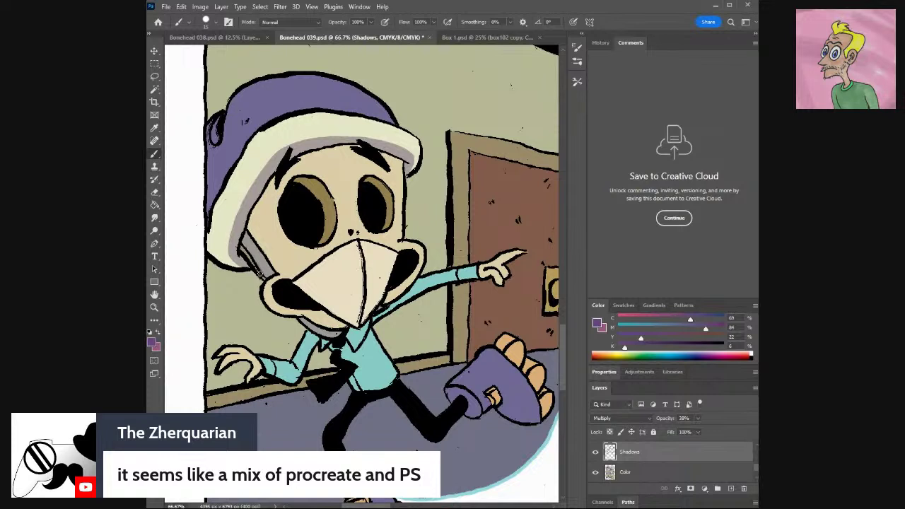
key("e")
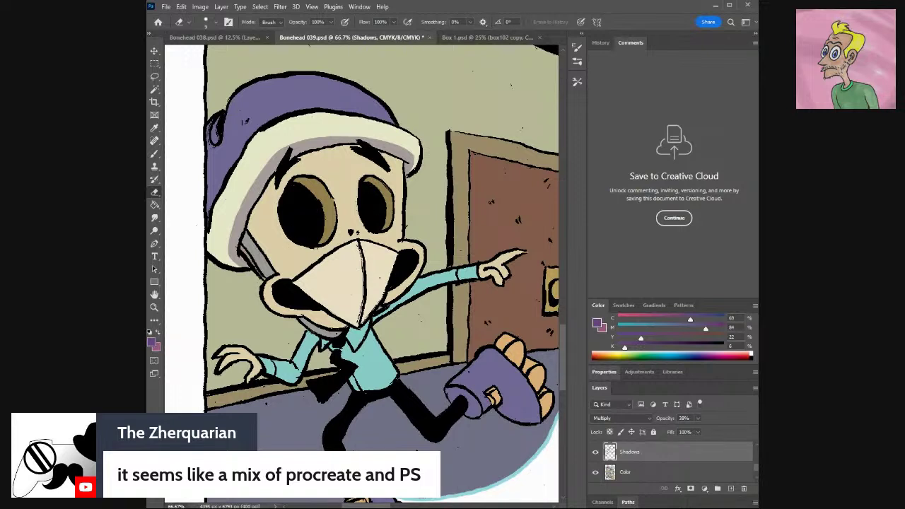
Shade the undersides of the skater's cheeks, the beak's center line, the outstretched sleeve and the shirt beside the tie.
key("b")
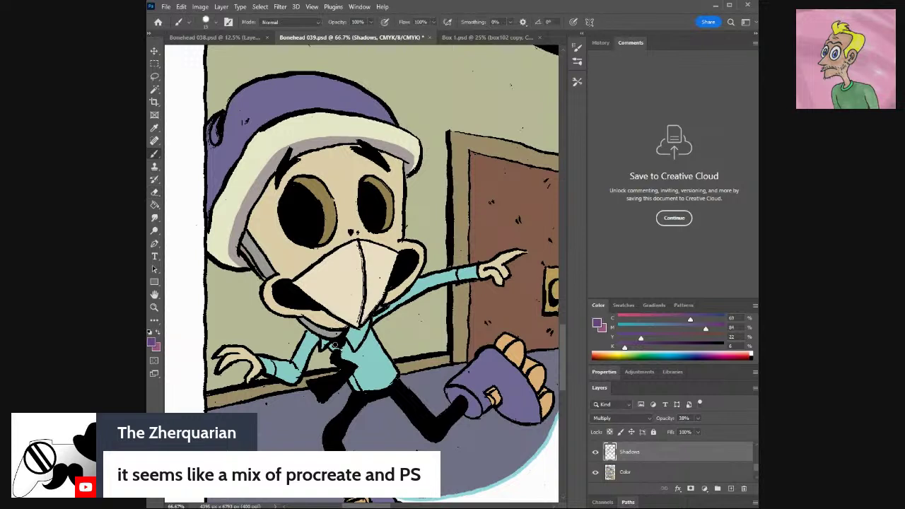
left_click_drag(355, 327, 295, 284)
mouse_move(358, 328)
left_mouse_down()
mouse_move(367, 267)
mouse_move(359, 240)
left_mouse_up()
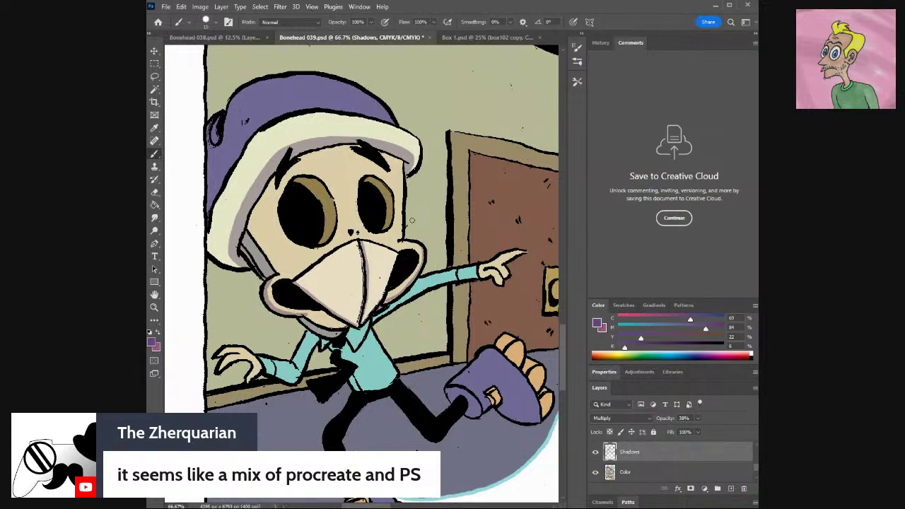
key("e")
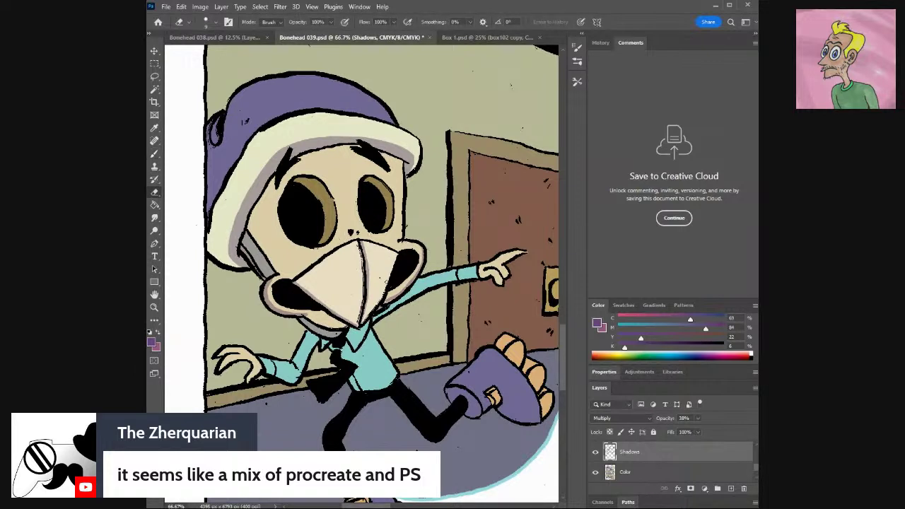
key("b")
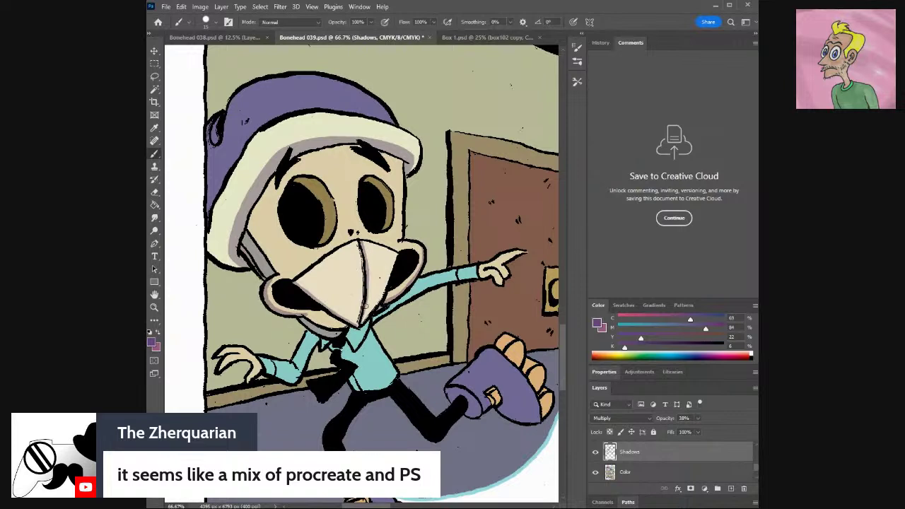
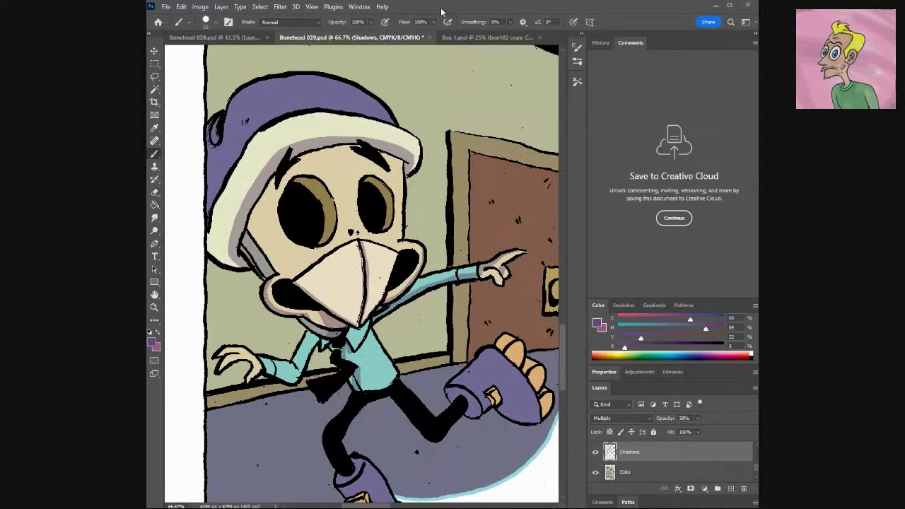
Hide the Shadows and Color layers and view the line art of the whole page.
key("ctrl+minus")
key("ctrl+minus")
key("ctrl+minus")
key("ctrl+minus")
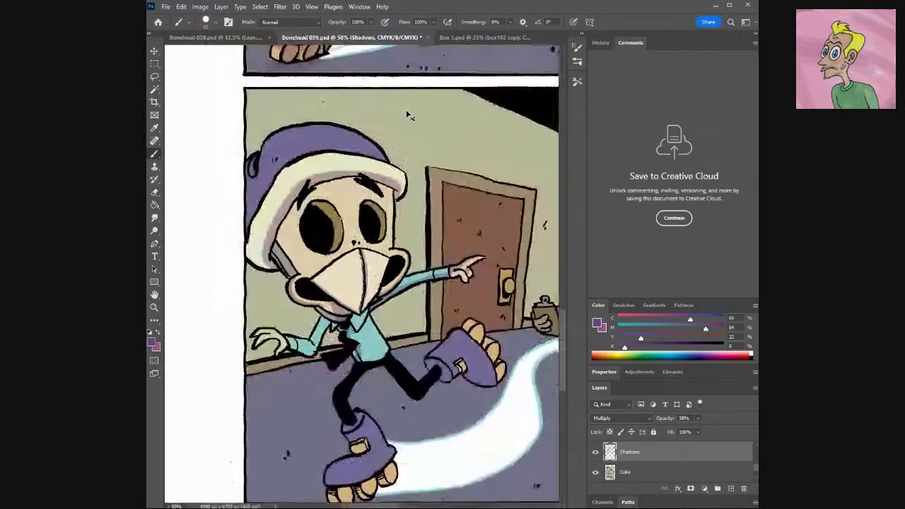
key("ctrl+minus")
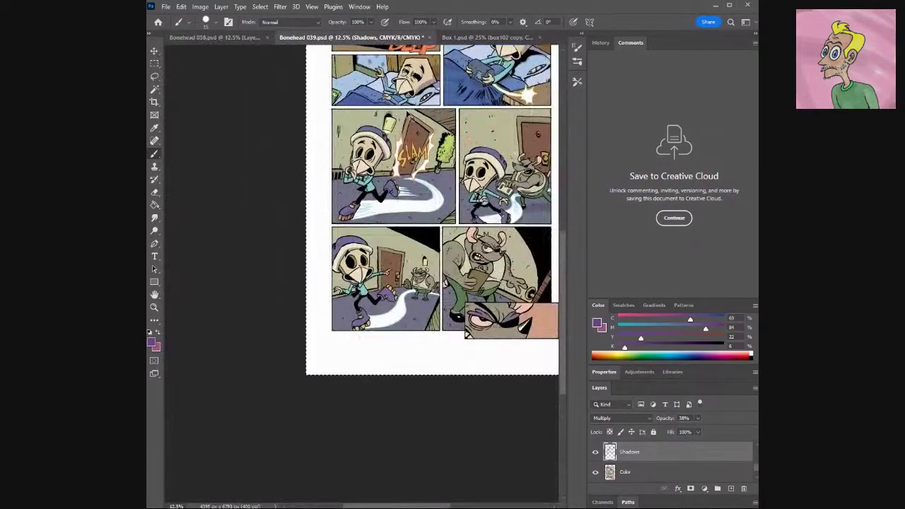
scroll(436, 213, "up", 2)
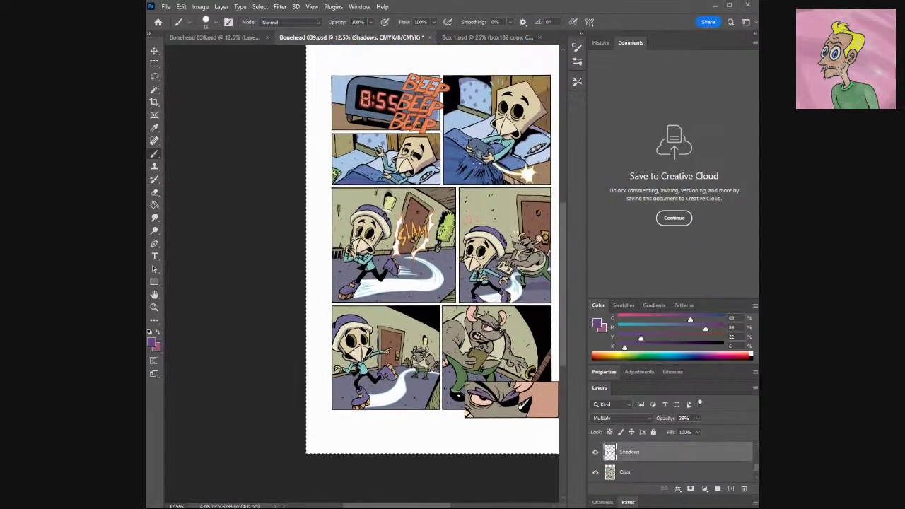
left_click(595, 452)
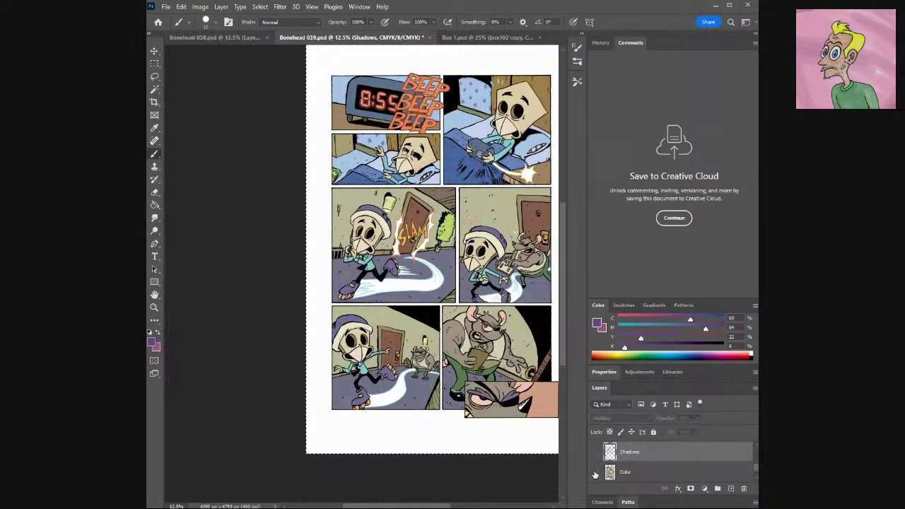
left_click(594, 472)
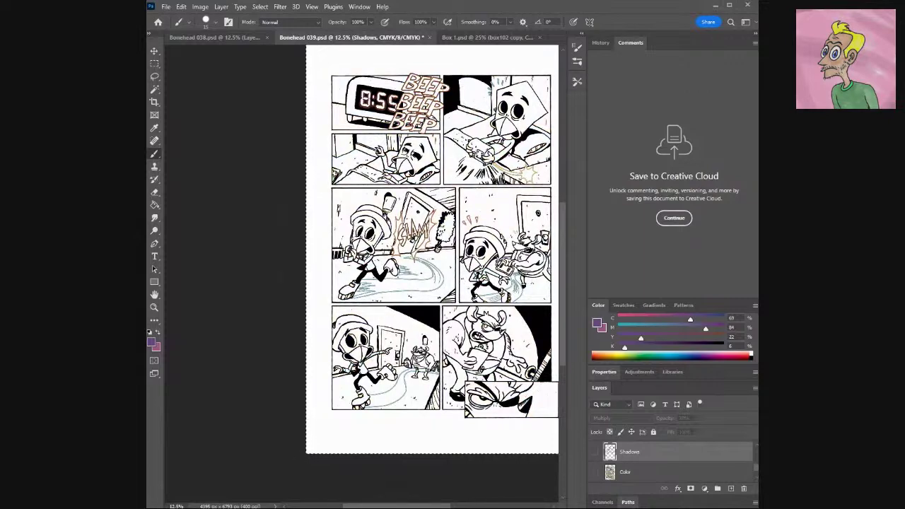
scroll(365, 356, "right", 3)
scroll(365, 283, "left", 1)
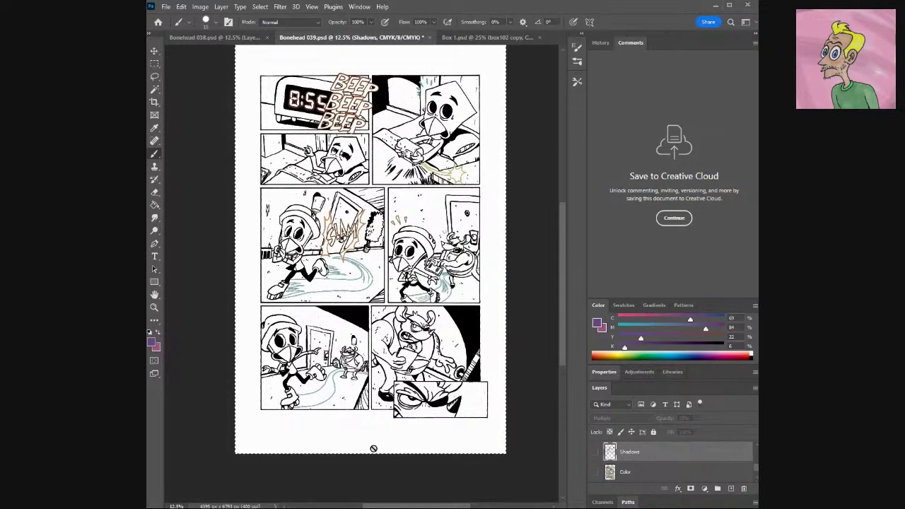
scroll(374, 448, "up", 1)
scroll(374, 447, "up", 1)
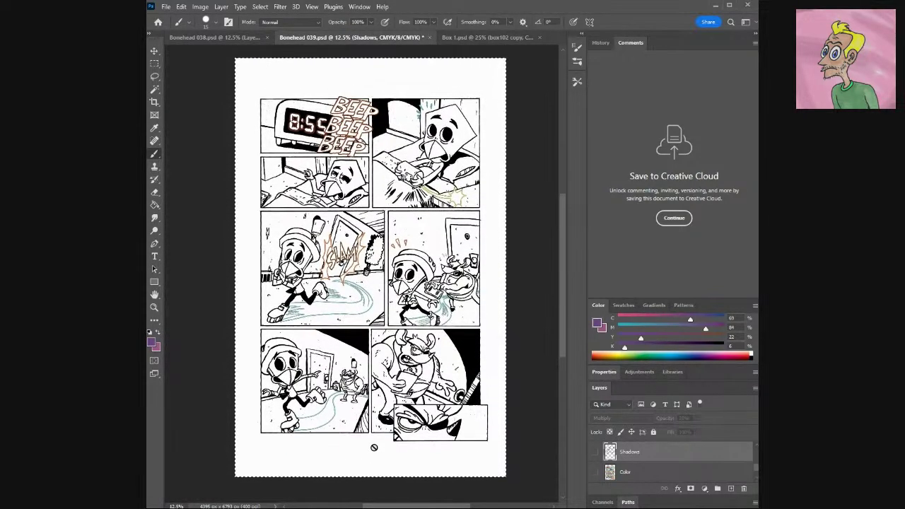
scroll(374, 448, "up", 1)
scroll(374, 447, "up", 1)
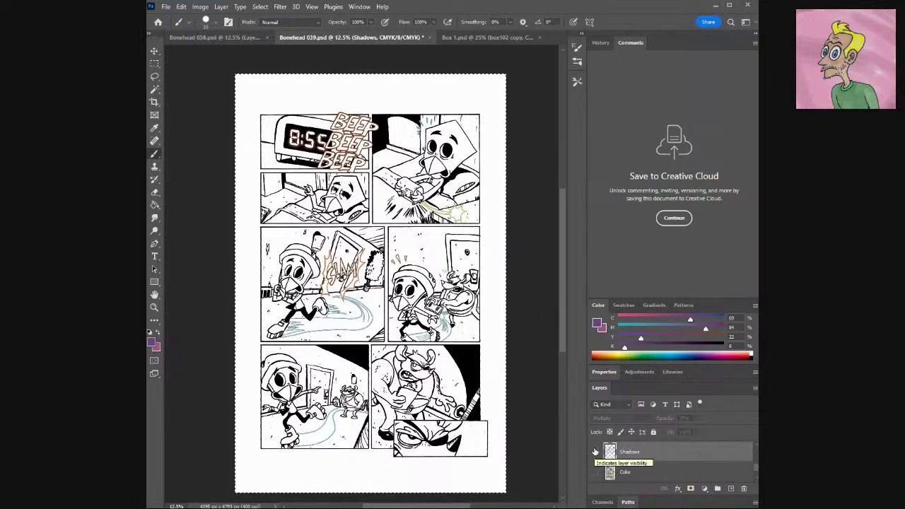
Show the Color and Shadows layers again and clear the selection around the page.
left_click(595, 473)
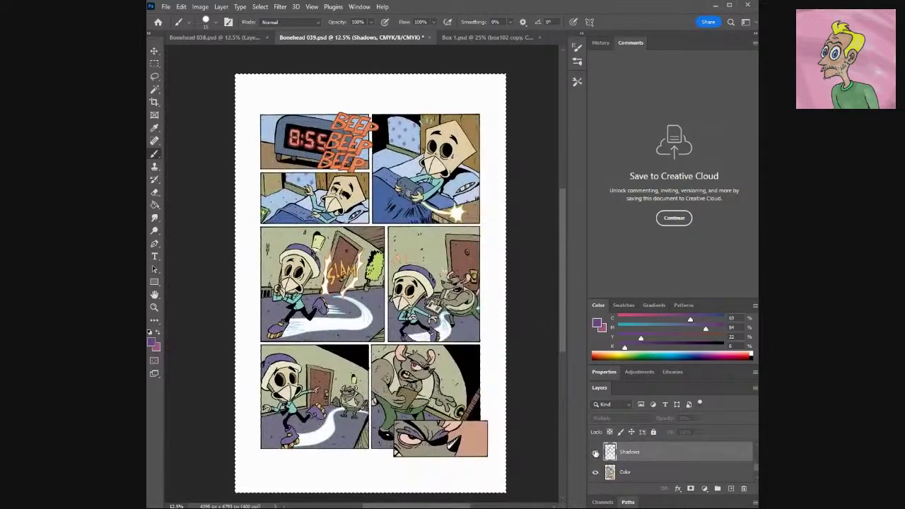
left_click(595, 453)
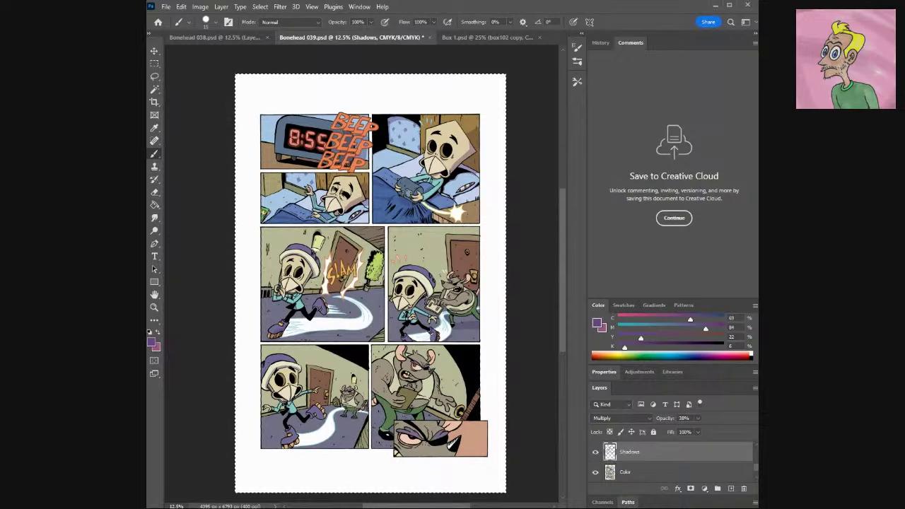
key("ctrl+d")
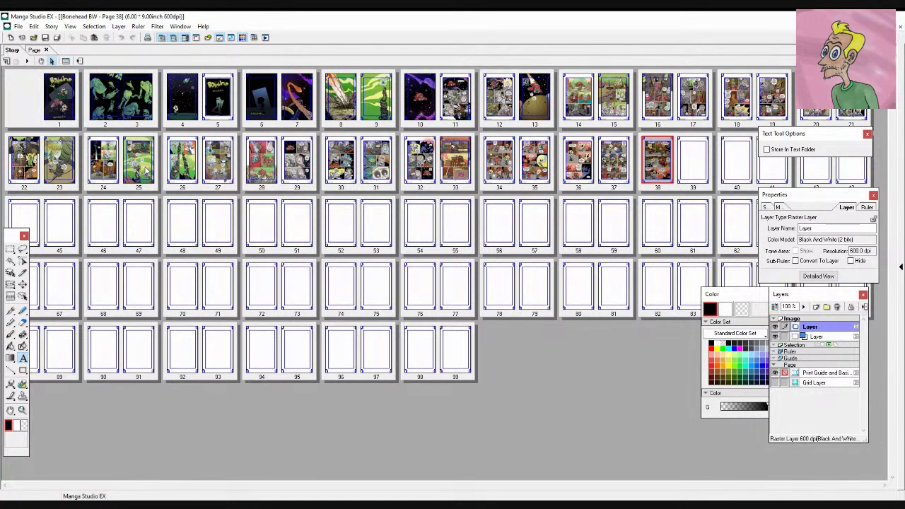
Switch to Manga Studio EX, open page 23 of the Bonehead BW story and save the changes to page 38.
double_click(61, 161)
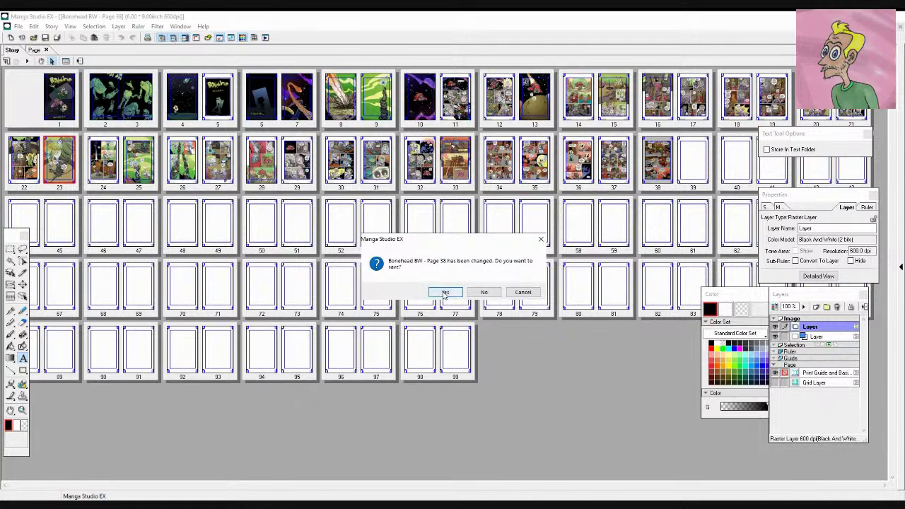
left_click(444, 292)
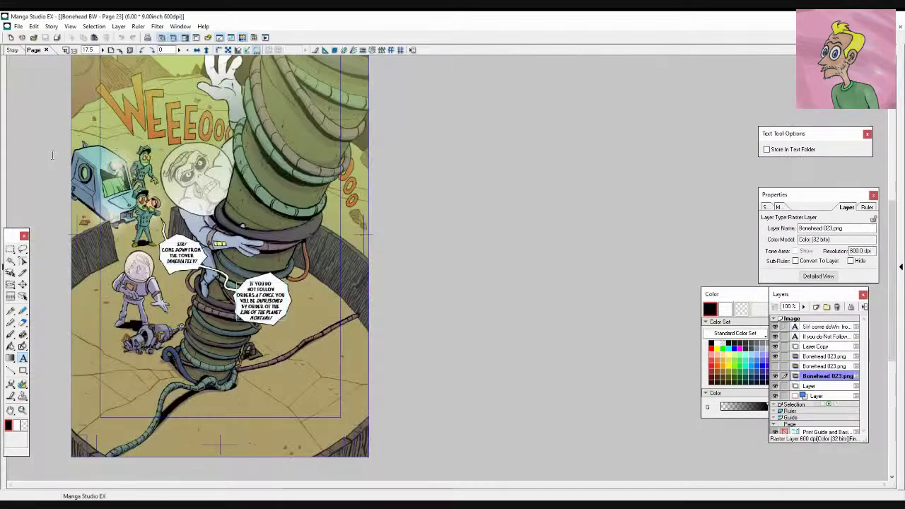
scroll(219, 269, "up", 2)
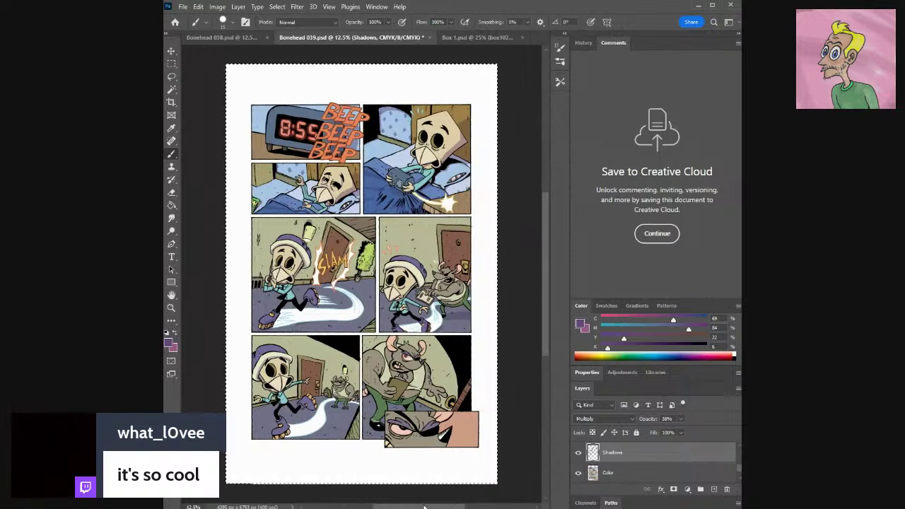
Return to Bonehead 039.psd in Photoshop, clear the selection around the page with a marquee tool and reactivate the Brush.
left_click_drag(423, 507, 410, 507)
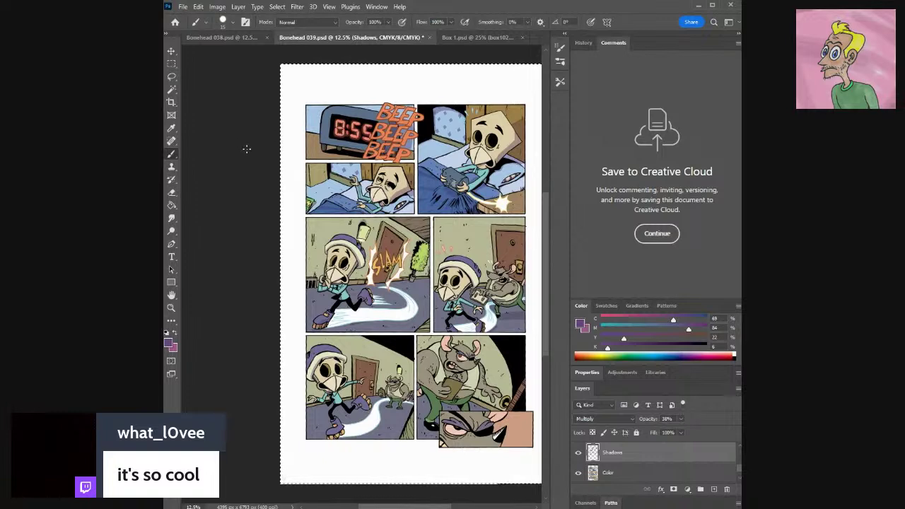
left_click(171, 51)
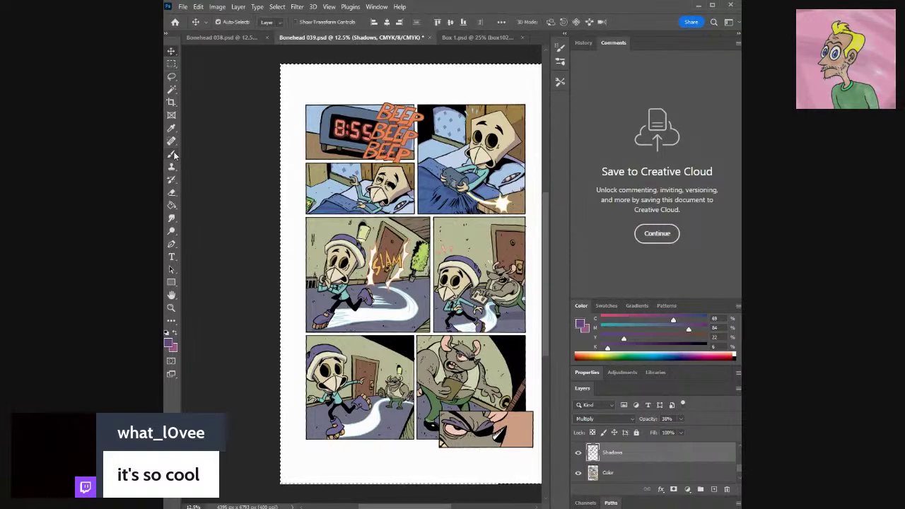
left_click(172, 154)
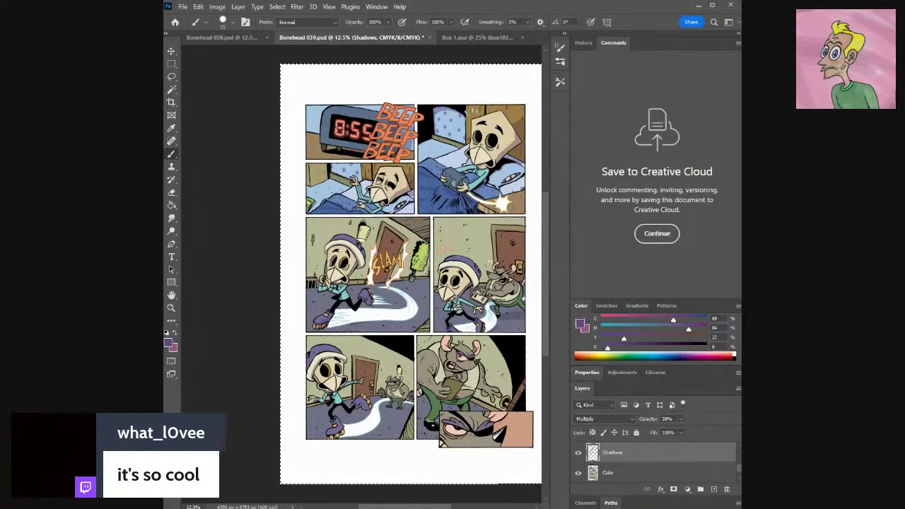
left_click_drag(392, 507, 407, 507)
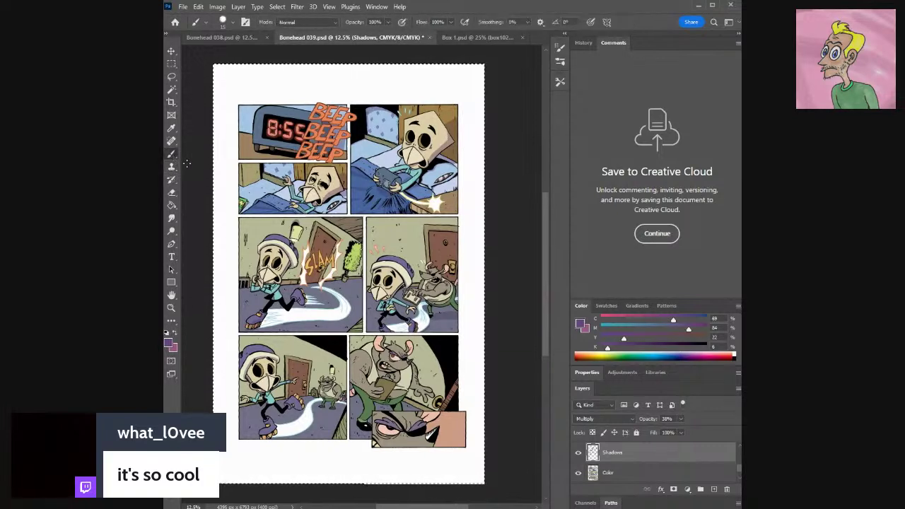
left_click_drag(169, 61, 198, 83)
left_click(197, 83)
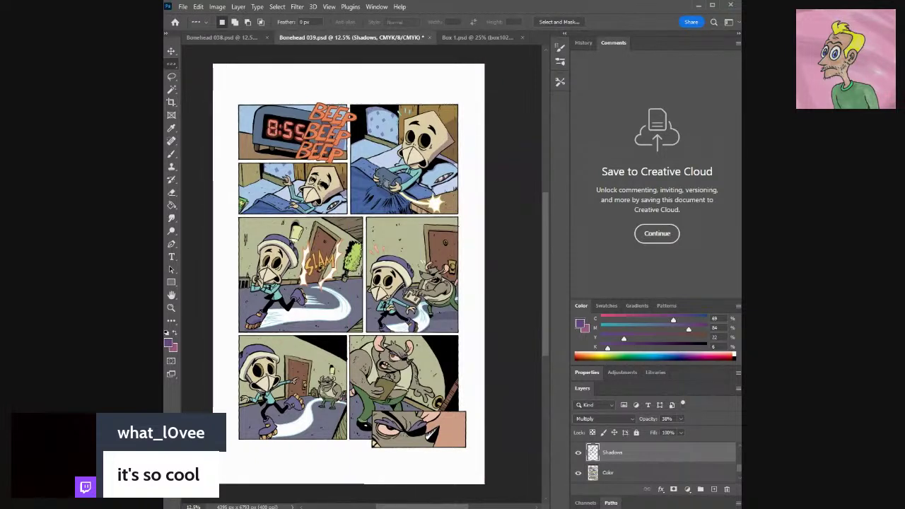
left_click(172, 154)
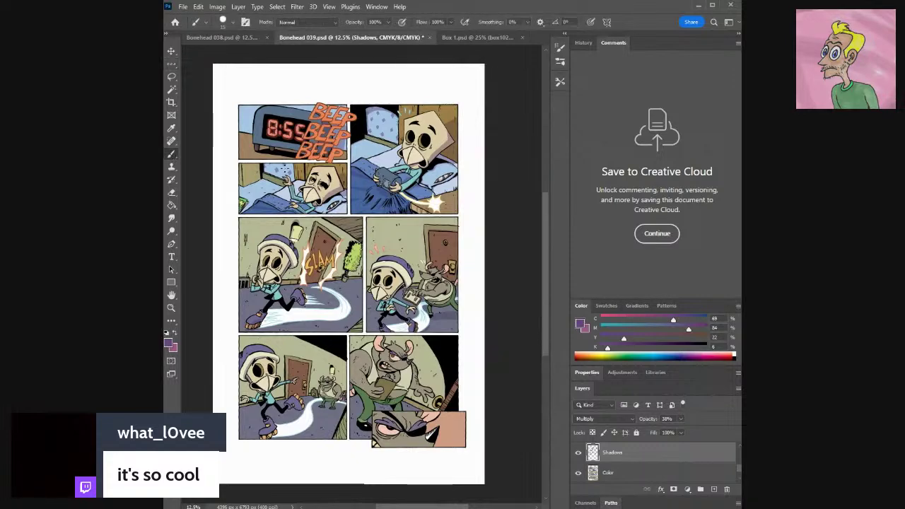
Shade the edge of the skater's face nearest the door and the small bobble on the back of the hat in the lower panel.
key("ctrl+plus")
key("ctrl+plus")
key("ctrl+plus")
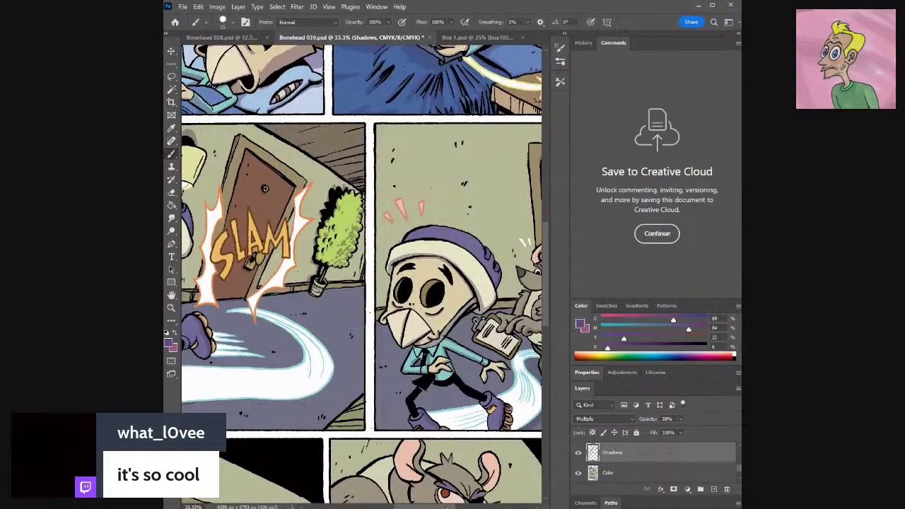
scroll(362, 273, "left", 5)
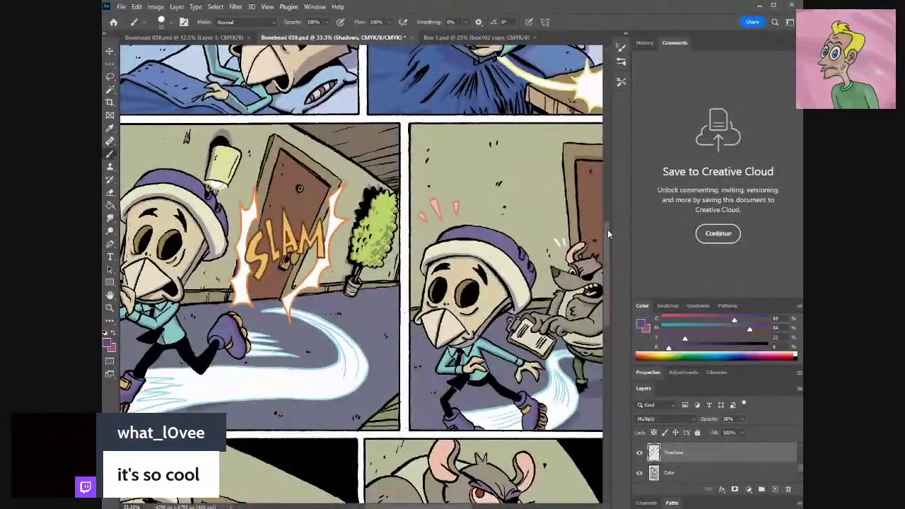
scroll(609, 233, "down", 2)
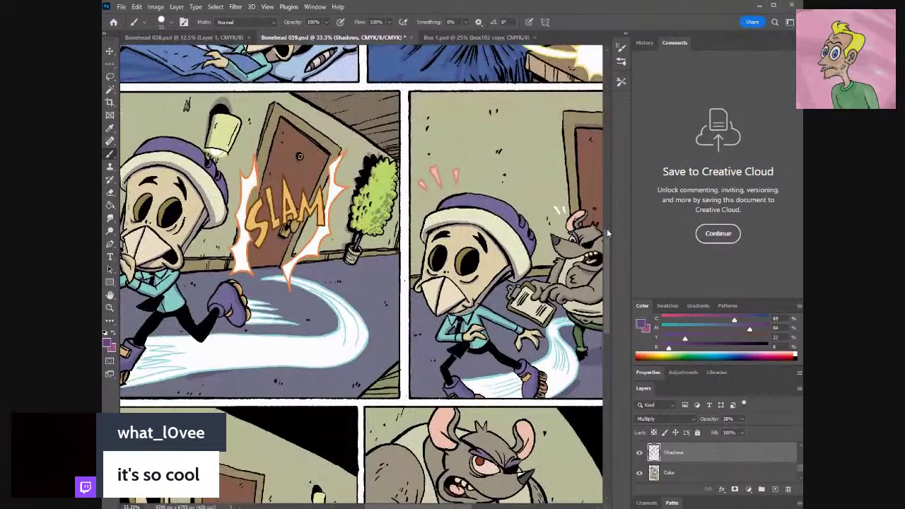
left_click_drag(606, 259, 609, 303)
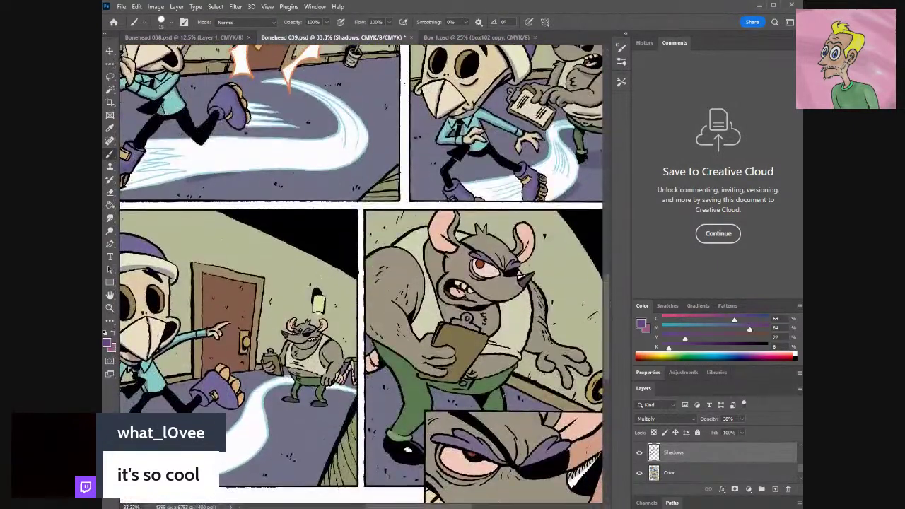
scroll(361, 273, "up", 3)
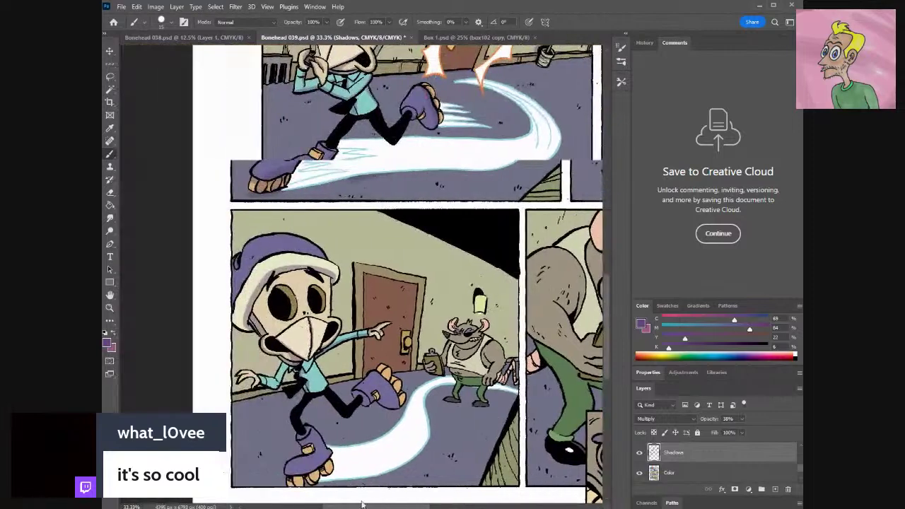
key("ctrl+plus")
key("ctrl+plus")
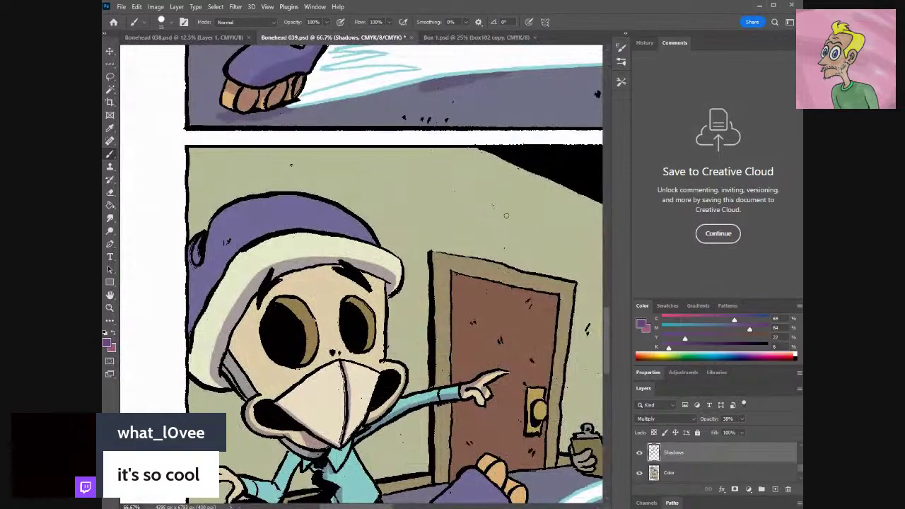
left_click_drag(382, 352, 384, 282)
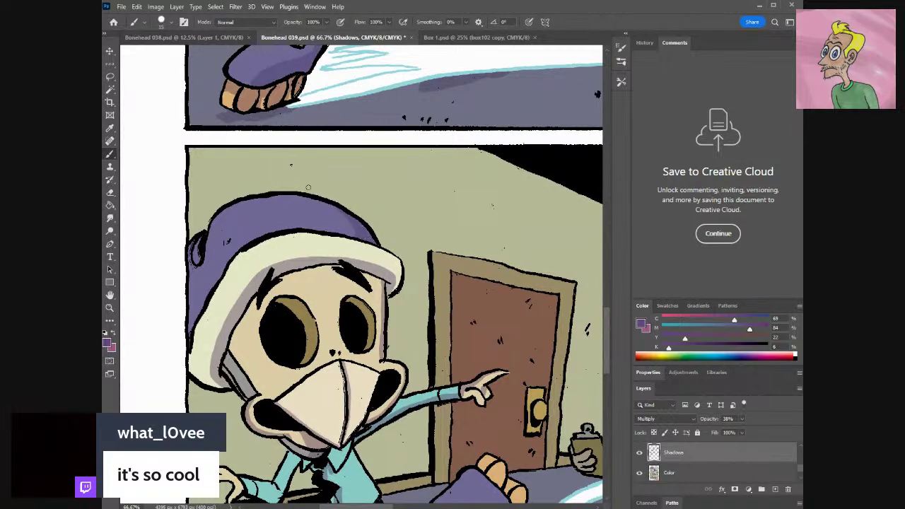
left_click_drag(201, 238, 196, 253)
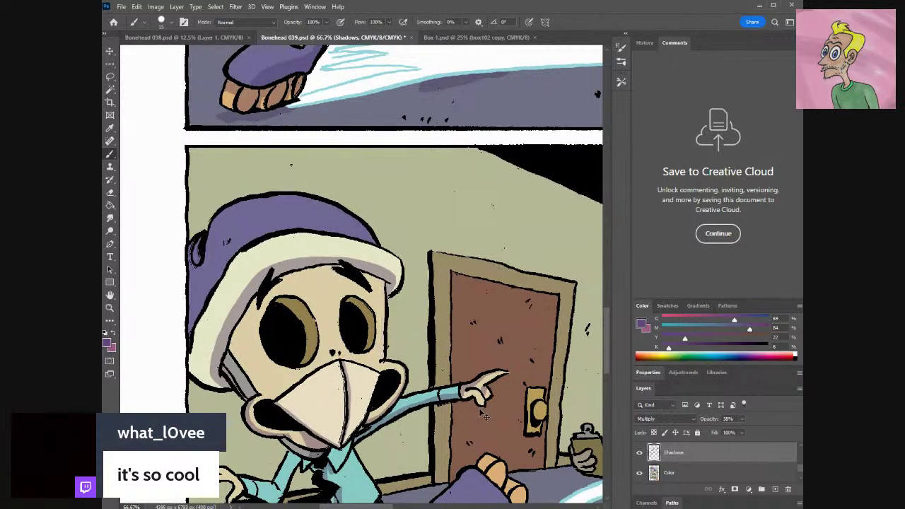
Hide the Color and Shadows layers to examine the skater's line art, and show both layers again.
key("ctrl+comma")
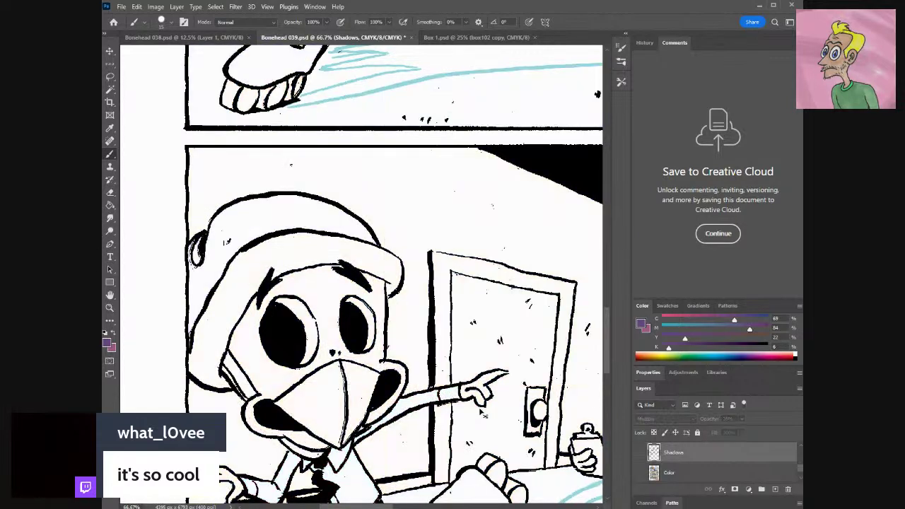
key("ctrl+y")
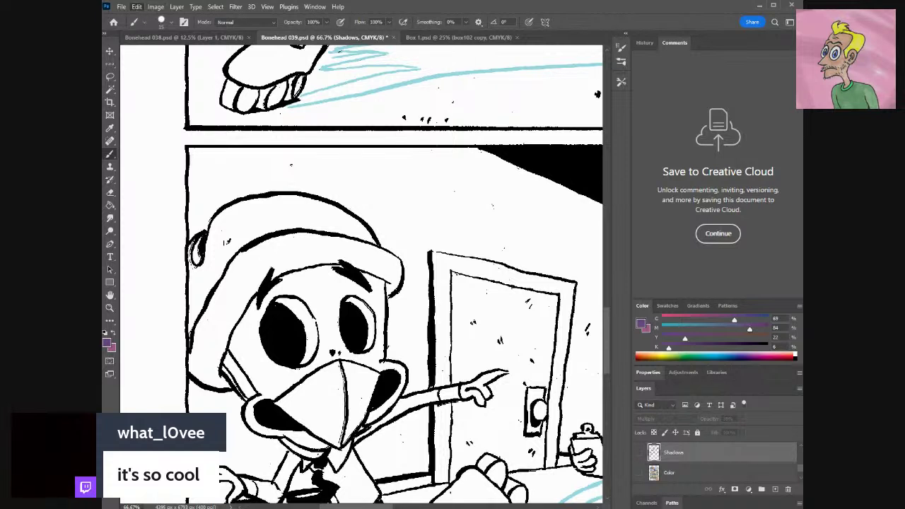
key("ctrl+z")
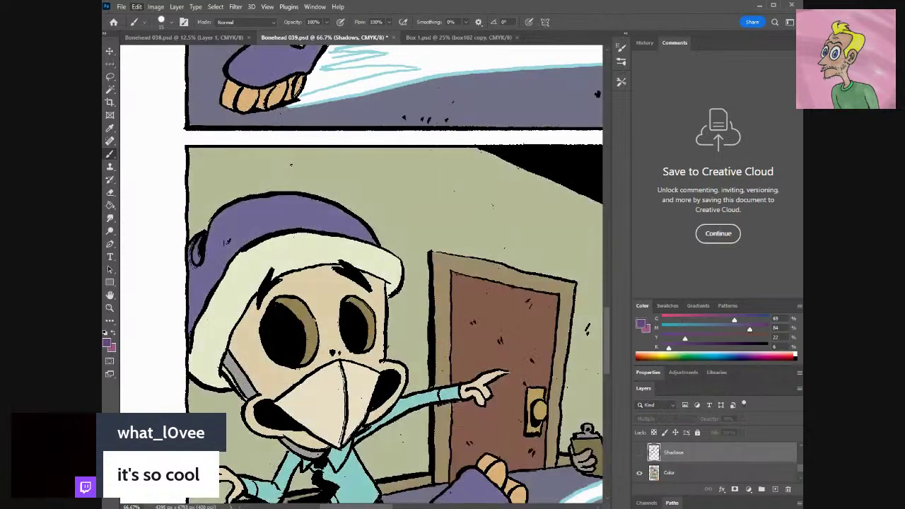
key("ctrl+z")
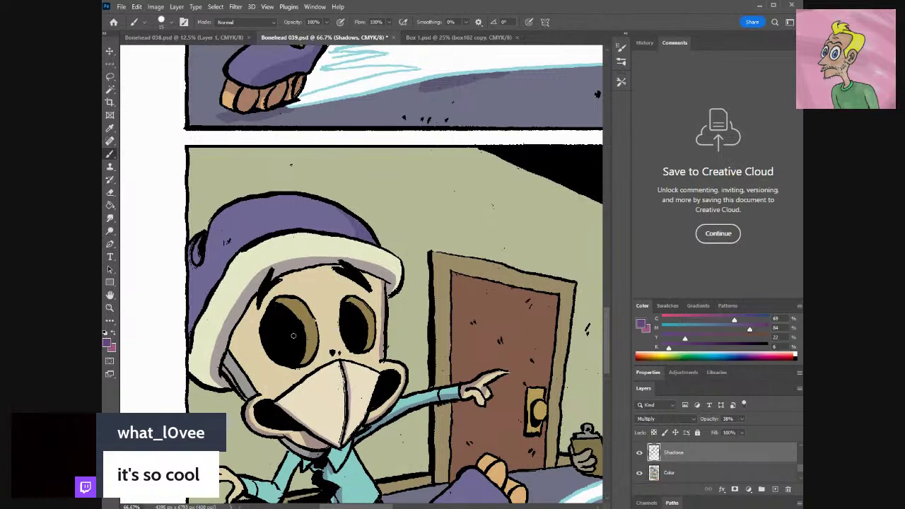
Shade the fingers and underside of the skater's pointing hand, trimming the shadow with the Eraser.
key("e")
left_click_drag(487, 376, 485, 394)
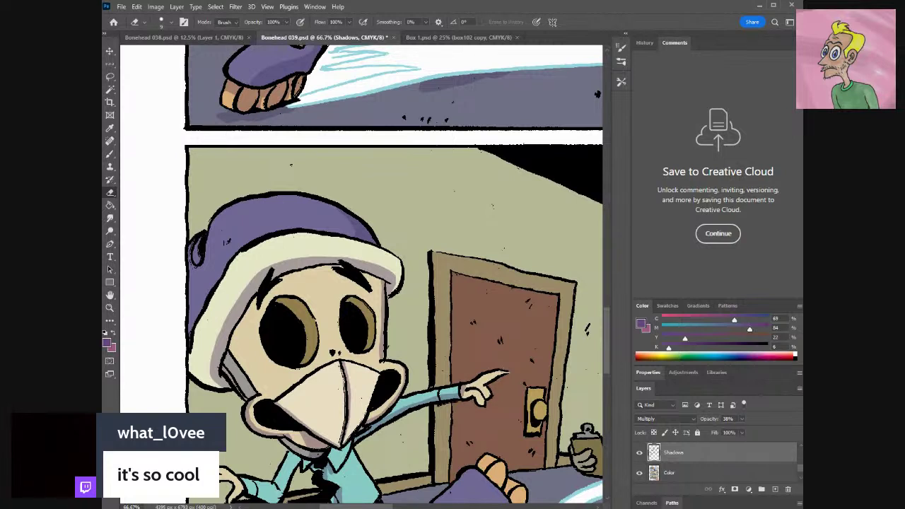
key("b")
left_click_drag(484, 393, 485, 393)
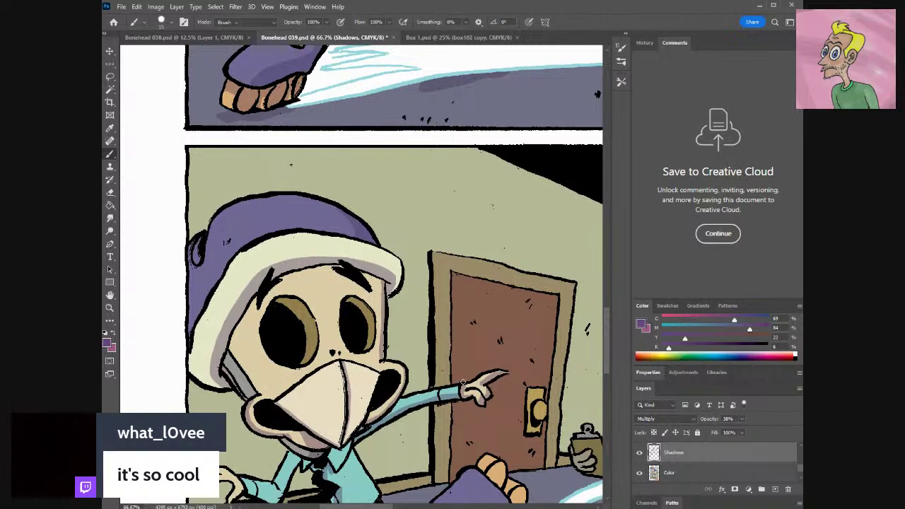
key("e")
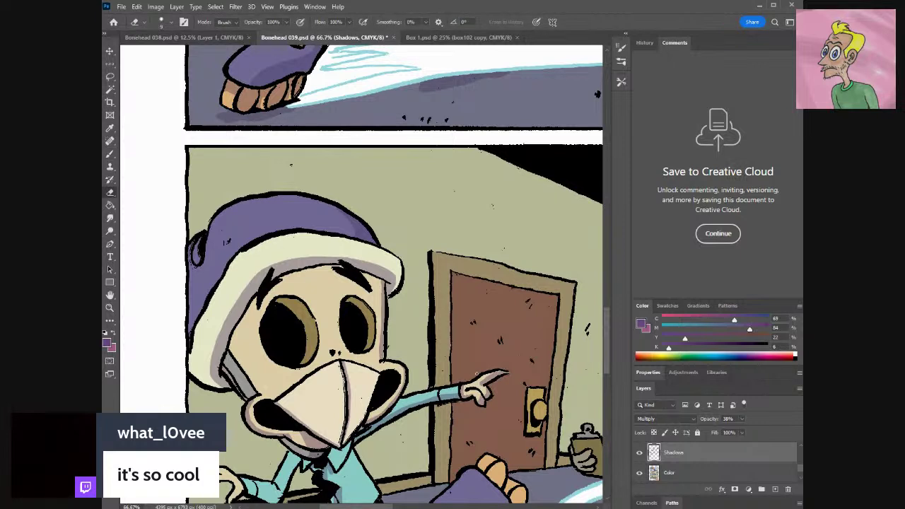
key("b")
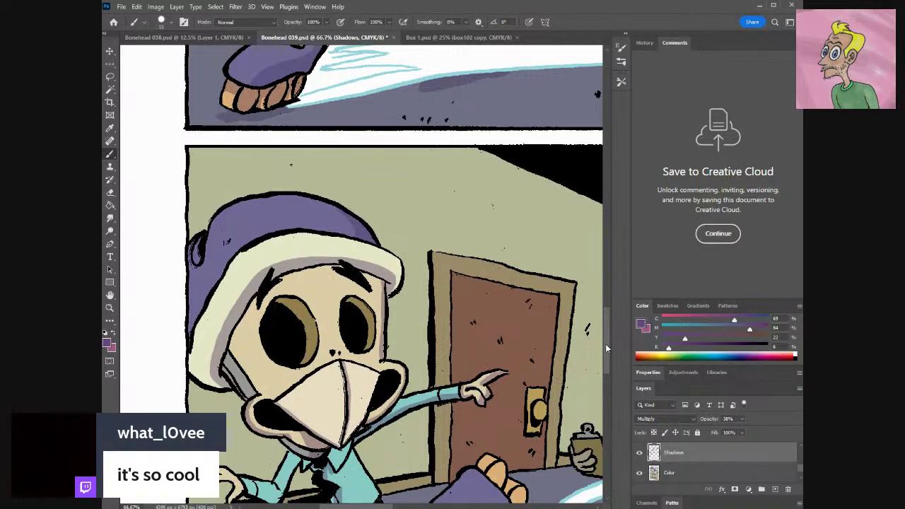
Shade the underside of the sleeve on the skater's trailing arm.
scroll(605, 344, "down", 3)
mouse_move(298, 350)
left_mouse_down()
mouse_move(280, 389)
mouse_move(283, 382)
mouse_move(295, 390)
mouse_move(286, 371)
mouse_move(293, 357)
mouse_move(274, 396)
left_mouse_up()
mouse_move(300, 349)
left_mouse_down()
mouse_move(278, 391)
mouse_move(281, 381)
mouse_move(270, 393)
mouse_move(253, 388)
mouse_move(276, 386)
mouse_move(253, 382)
mouse_move(261, 383)
left_mouse_up()
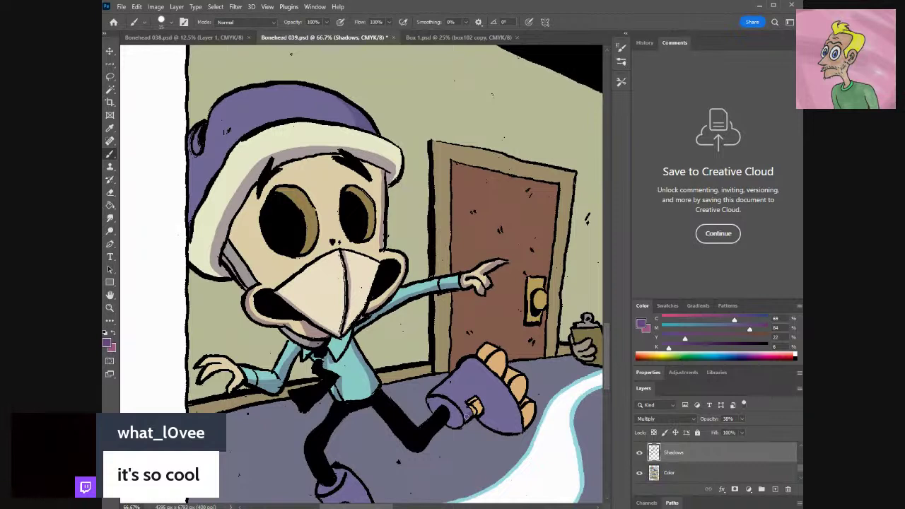
Paint and fill the shadow across the boot of the skater's raised skate and clean it up with the Eraser.
mouse_move(520, 431)
left_mouse_down()
mouse_move(473, 359)
mouse_move(480, 383)
mouse_move(458, 395)
left_mouse_up()
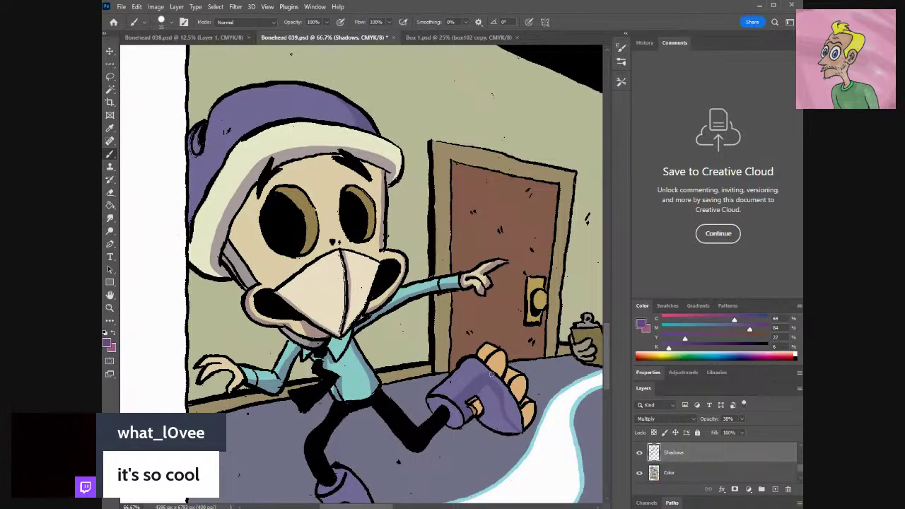
left_click_drag(490, 373, 519, 424)
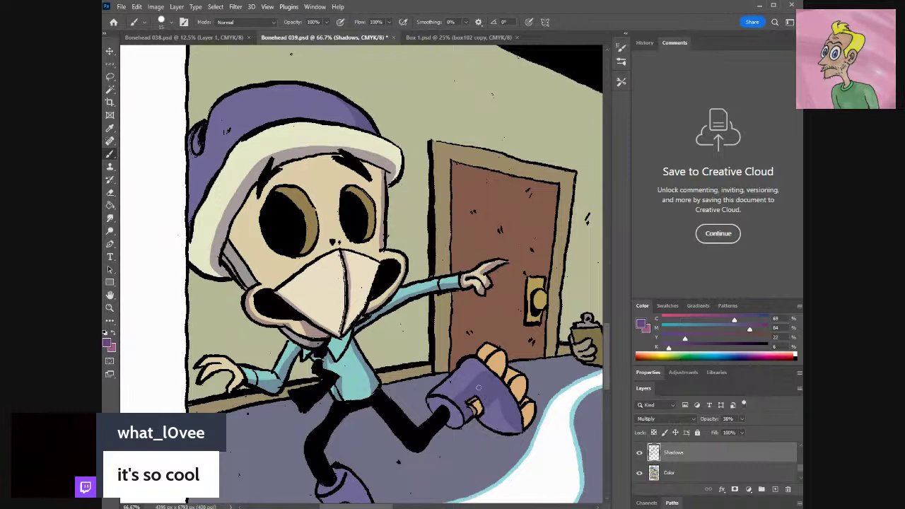
key("e")
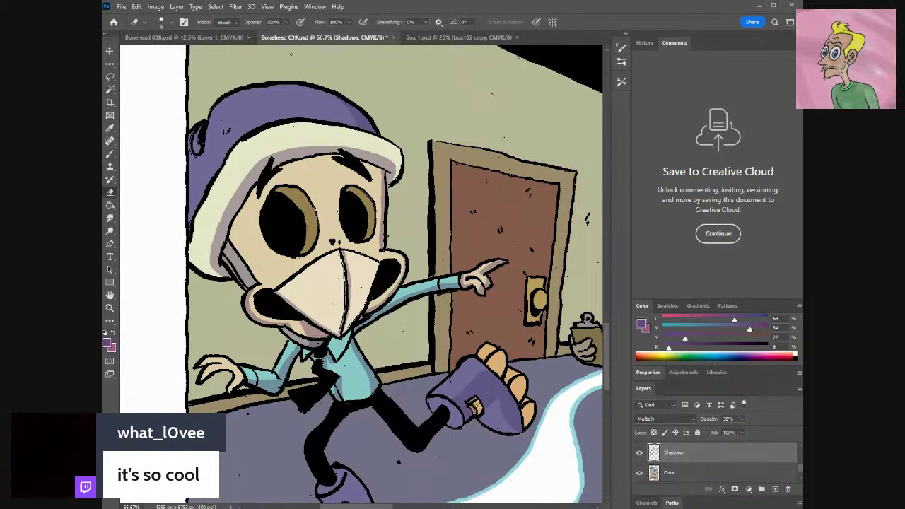
Shade the orange wheels of the skater's raised skate with the Brush.
key("b")
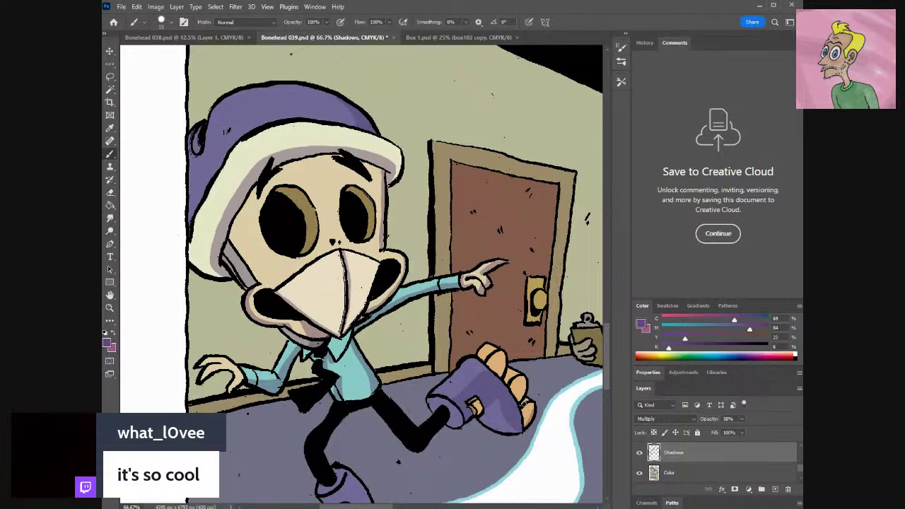
mouse_move(528, 413)
left_mouse_down()
mouse_move(515, 423)
mouse_move(524, 416)
left_mouse_up()
mouse_move(515, 412)
left_mouse_down()
mouse_move(523, 388)
mouse_move(516, 401)
mouse_move(518, 388)
mouse_move(513, 399)
mouse_move(516, 386)
mouse_move(496, 381)
mouse_move(499, 353)
left_mouse_up()
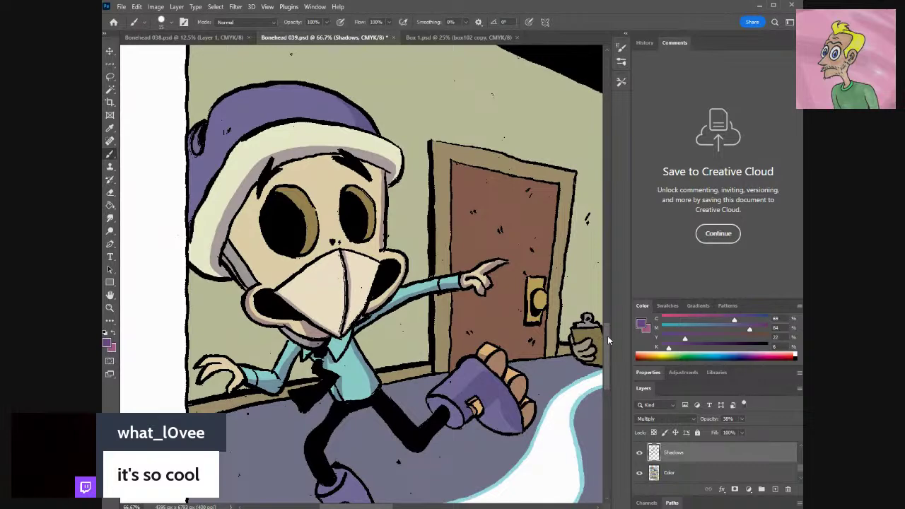
Shade the boot and orange wheels of the skater's planted skate, refining the shadow edges with the Eraser and Brush.
left_click_drag(605, 361, 607, 372)
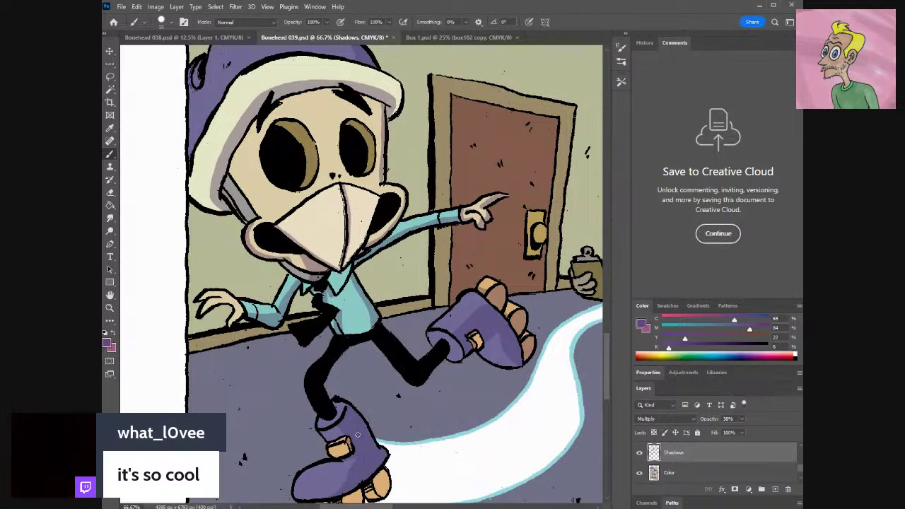
mouse_move(377, 472)
left_mouse_down()
mouse_move(385, 495)
mouse_move(385, 471)
mouse_move(378, 494)
left_mouse_up()
left_click_drag(446, 413, 495, 417)
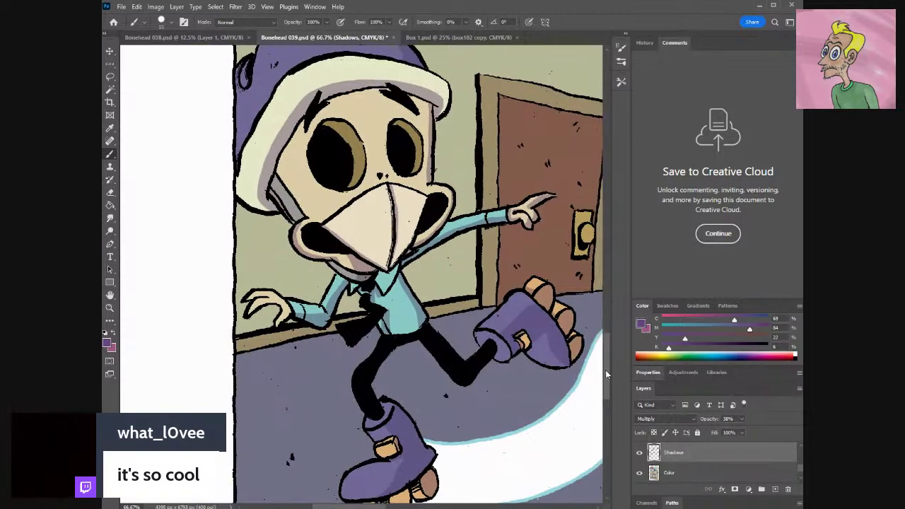
left_click_drag(605, 370, 607, 383)
mouse_move(393, 394)
left_mouse_down()
mouse_move(398, 407)
mouse_move(407, 386)
mouse_move(402, 403)
mouse_move(398, 388)
mouse_move(366, 403)
mouse_move(384, 398)
mouse_move(363, 413)
mouse_move(377, 417)
mouse_move(375, 395)
mouse_move(371, 410)
mouse_move(360, 403)
left_mouse_up()
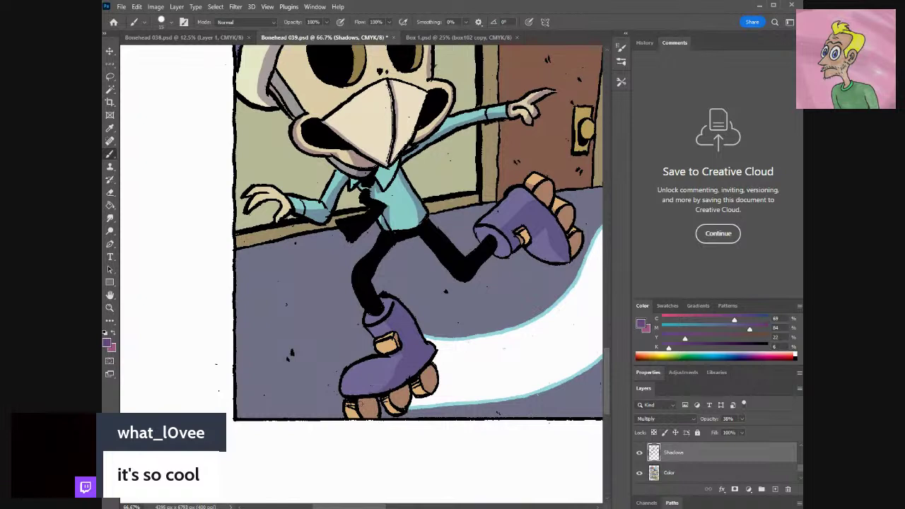
key("e")
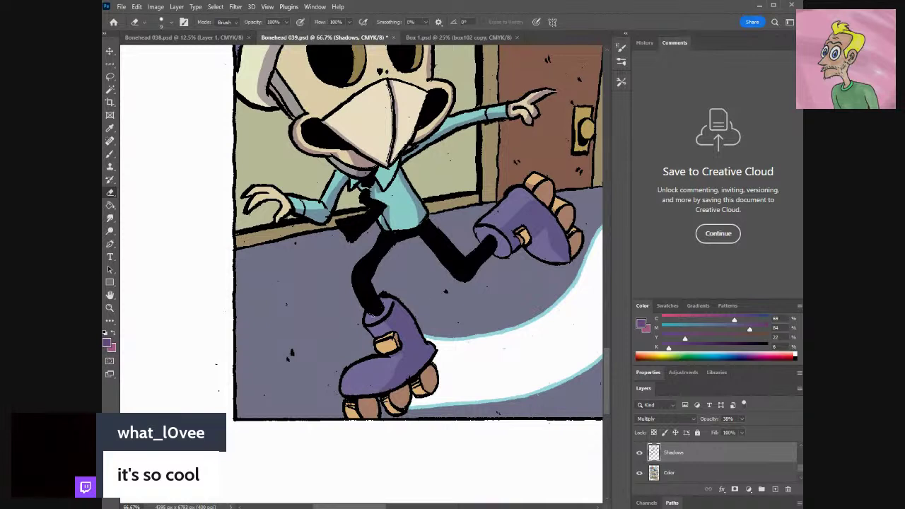
key("b")
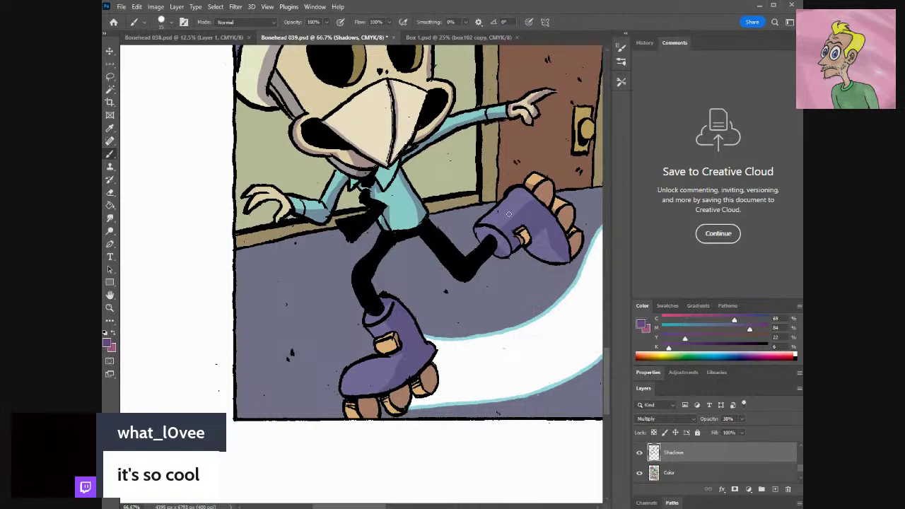
key("e")
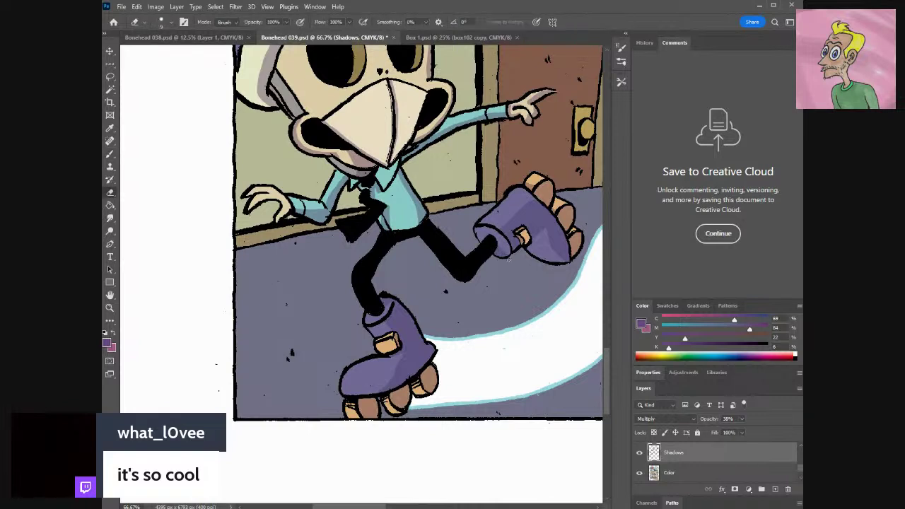
key("b")
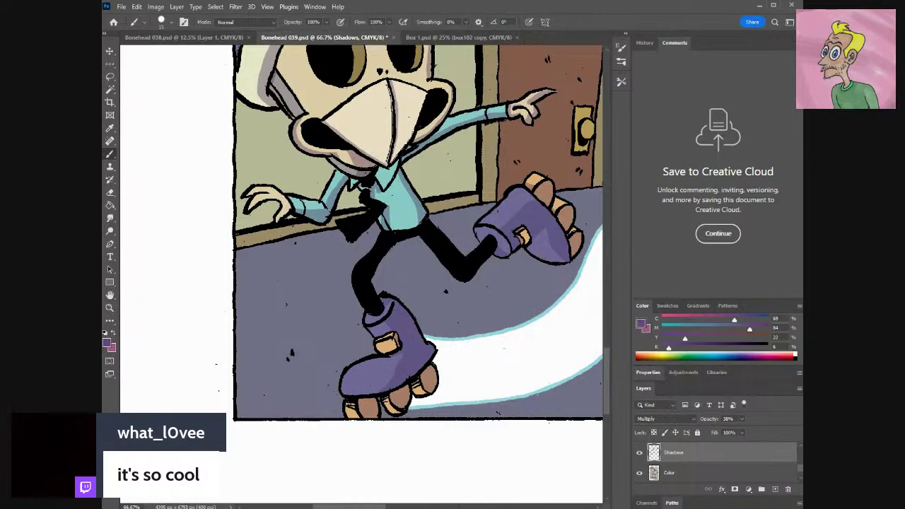
Paint the shadow that the hat brim casts across the skater's forehead.
left_click_drag(605, 359, 603, 330)
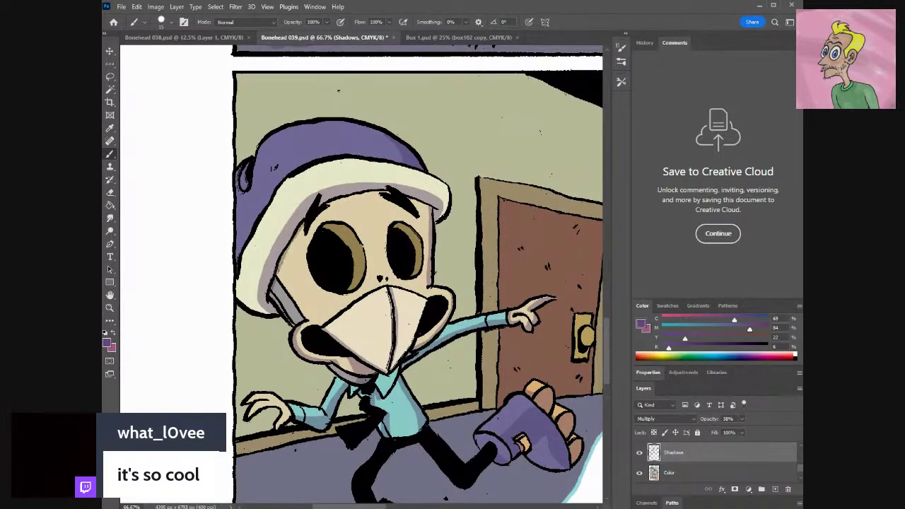
left_click_drag(387, 192, 325, 205)
mouse_move(427, 206)
left_mouse_down()
mouse_move(407, 183)
mouse_move(387, 195)
left_mouse_up()
mouse_move(377, 507)
left_mouse_down()
mouse_move(402, 507)
mouse_move(378, 507)
left_mouse_up()
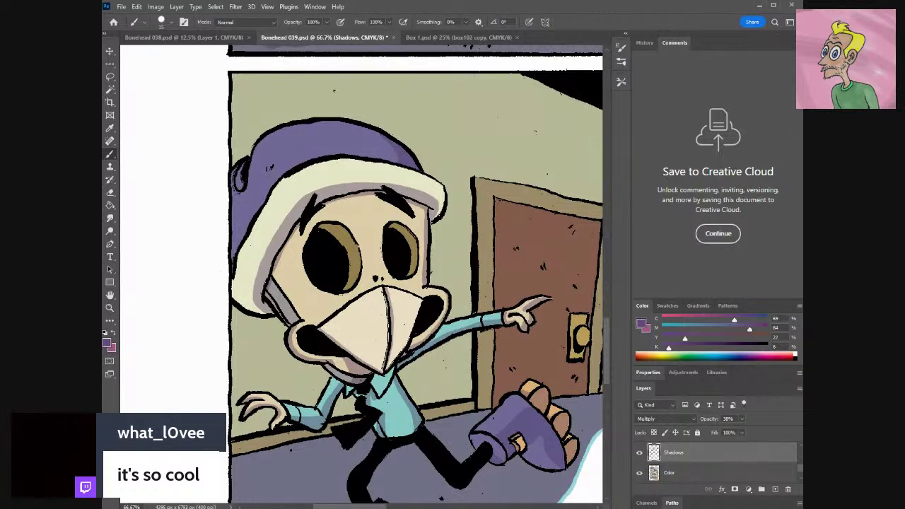
Activate Layer 0, switch to the Pencil tool and set the foreground color to black.
scroll(475, 347, "right", 3)
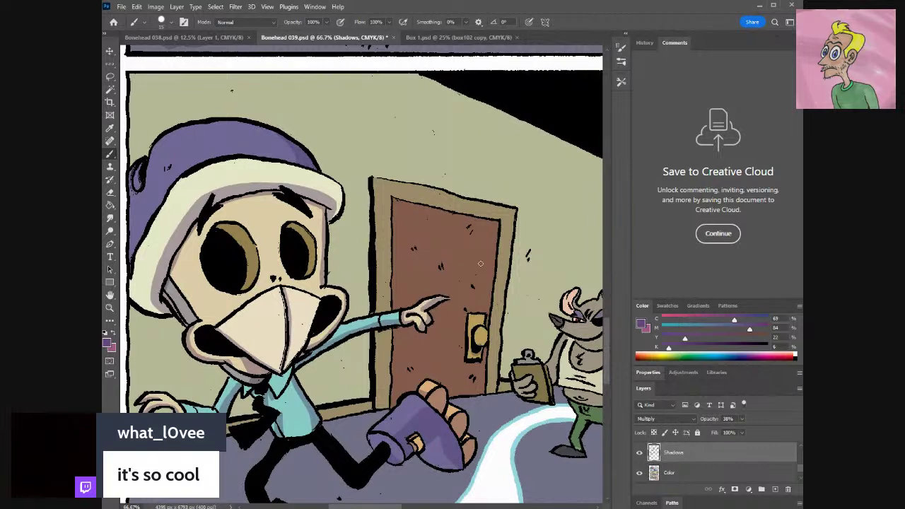
scroll(801, 481, "down", 1)
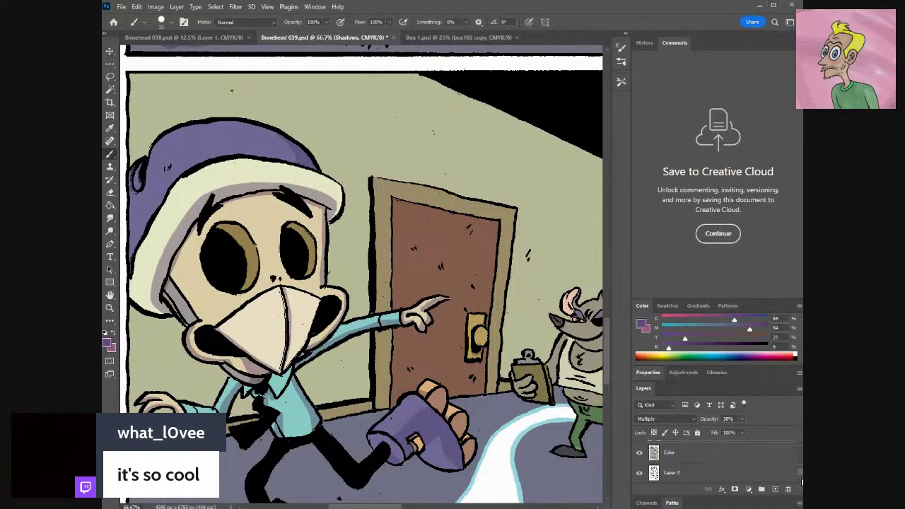
left_click(673, 478)
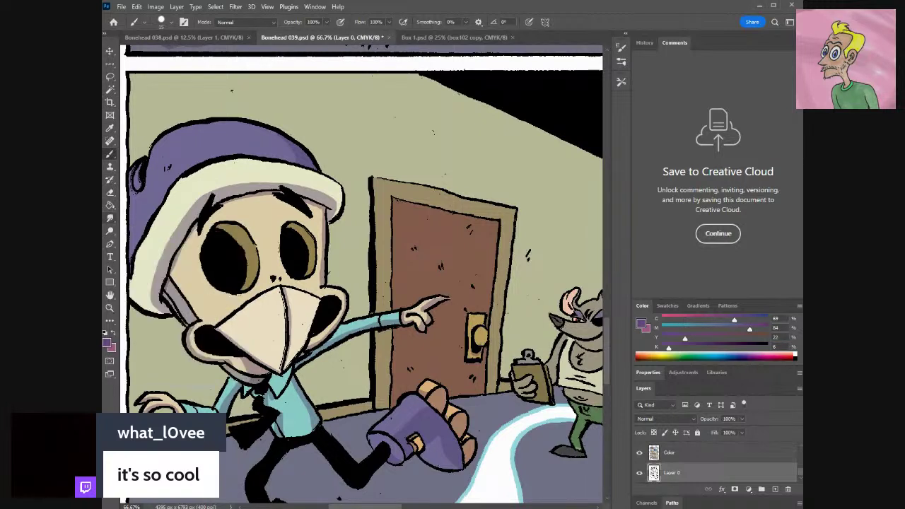
left_click(109, 217)
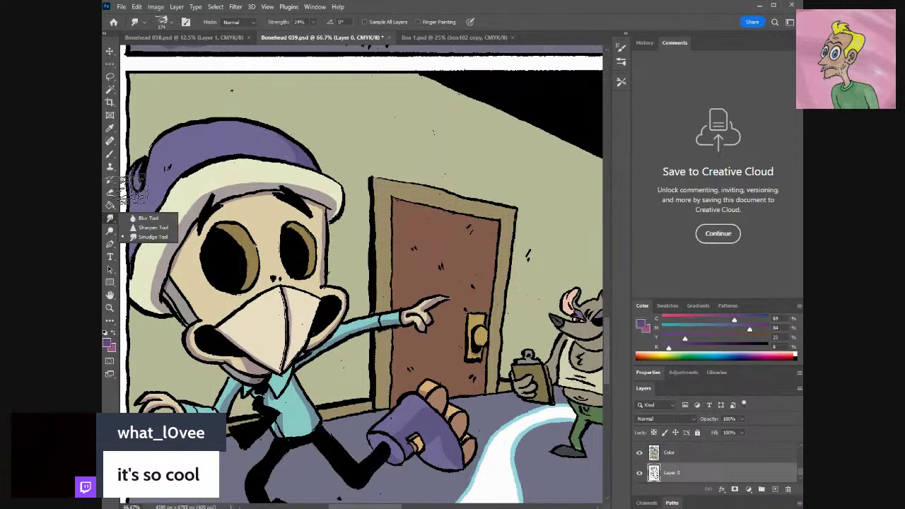
left_click(112, 192)
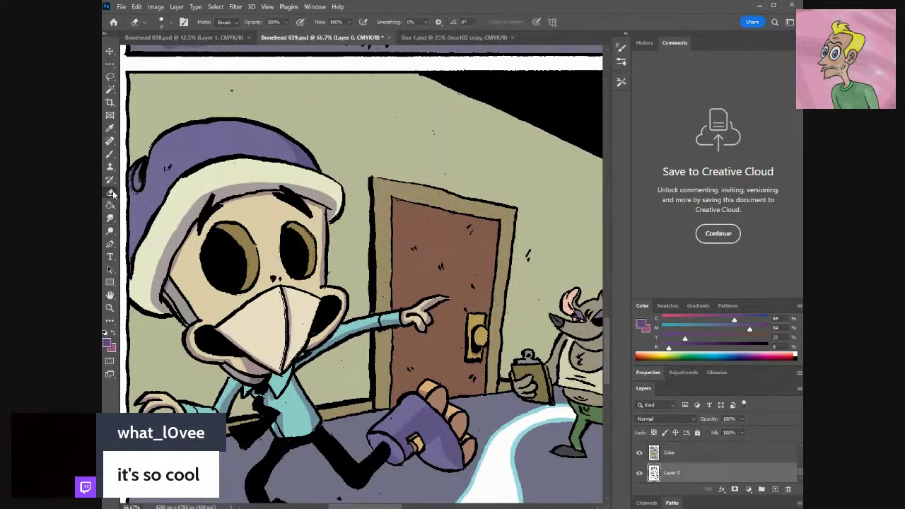
left_click(111, 154)
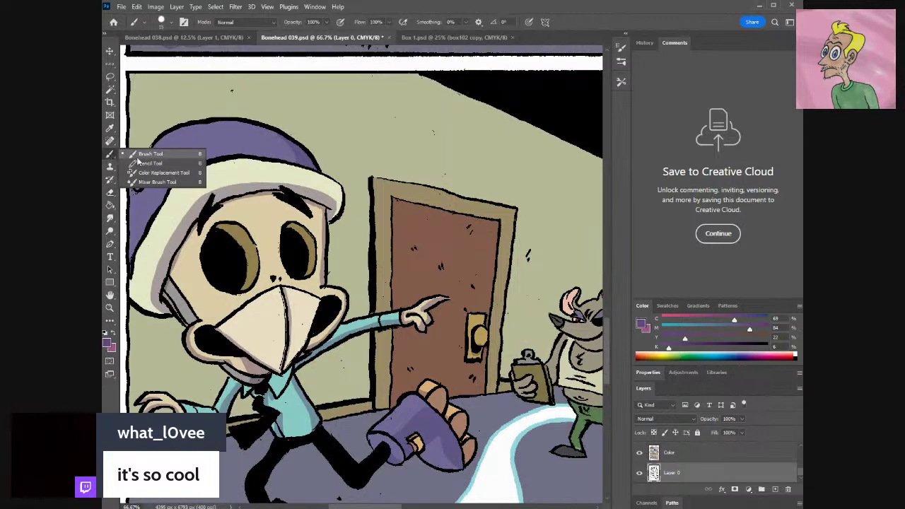
key("shift+b")
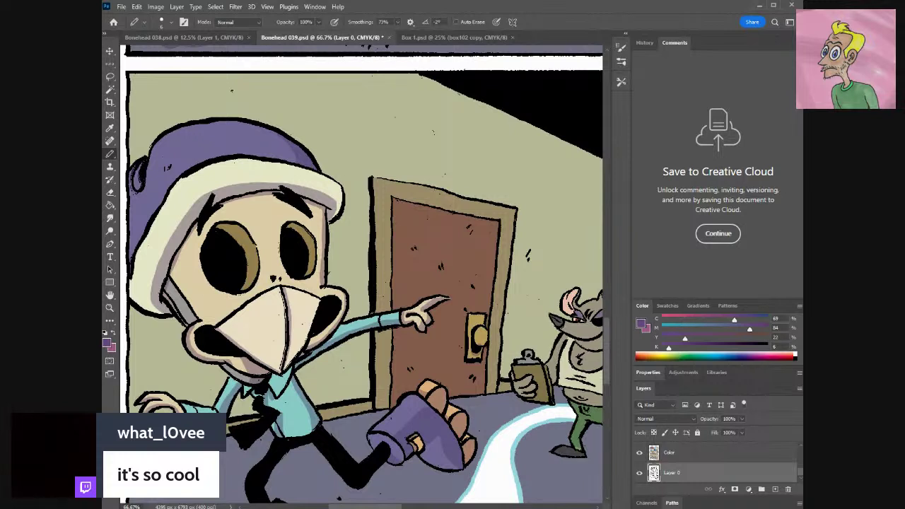
left_click(108, 343)
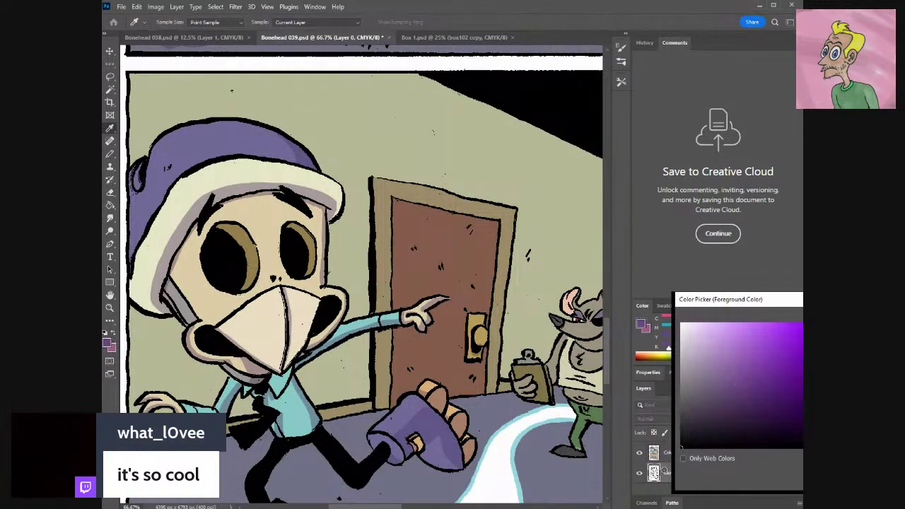
key("Escape")
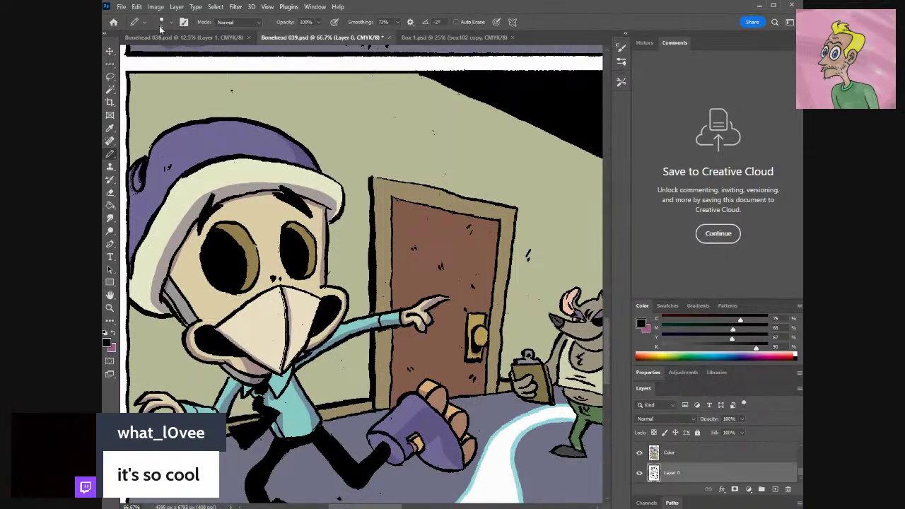
Set the Pencil size to 3 px for detail on the brown door and make the Layer 0 copy layer active.
key("ctrl+plus")
key("ctrl+plus")
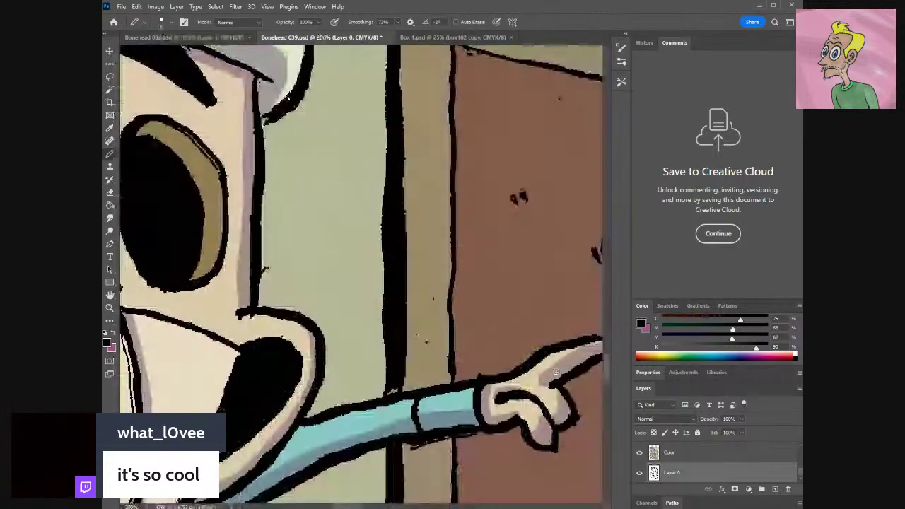
scroll(556, 372, "right", 8)
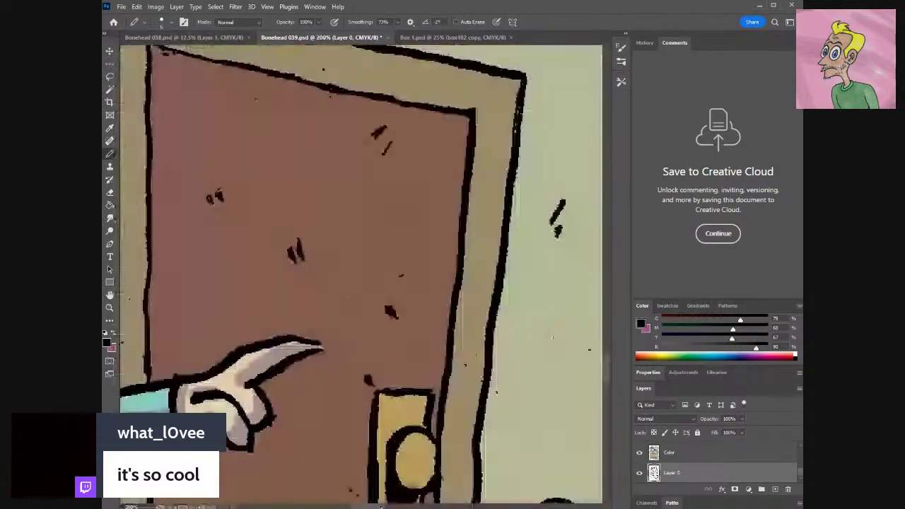
scroll(381, 495, "left", 1)
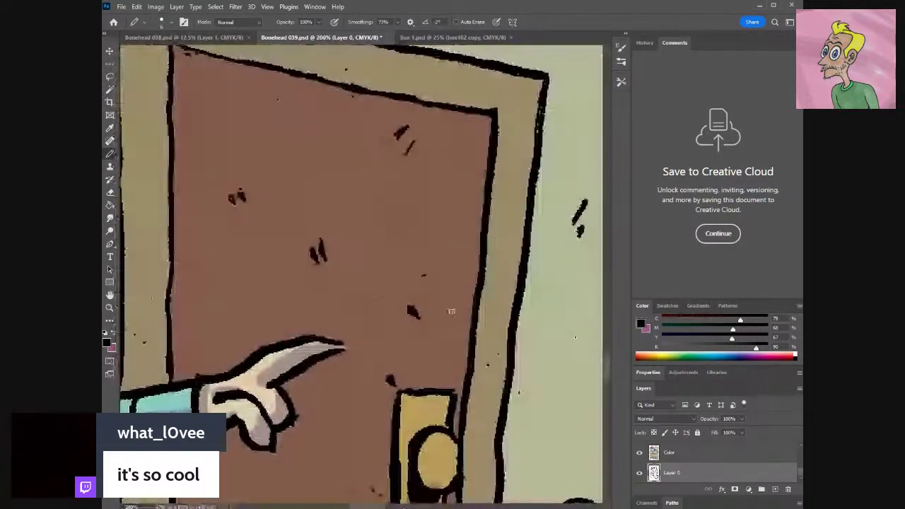
left_click(171, 23)
left_click_drag(157, 55, 158, 55)
key("BackSpace")
type("3")
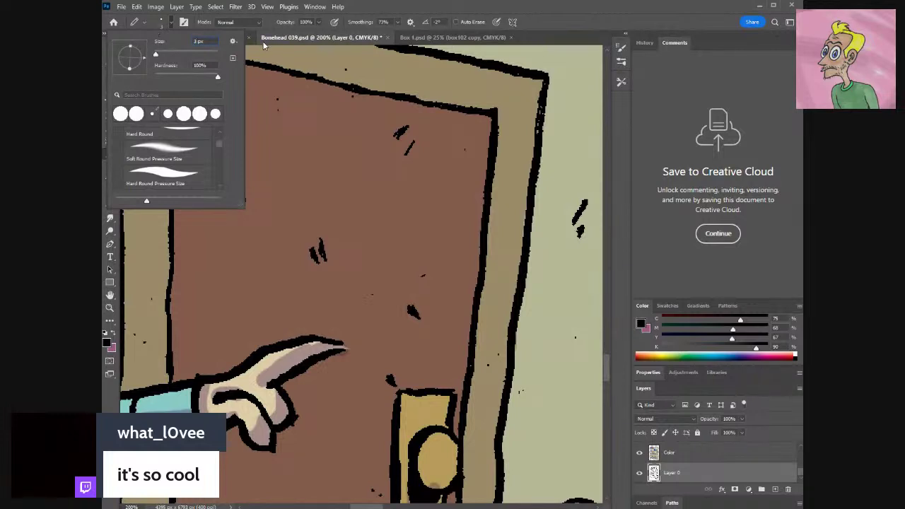
key("Return")
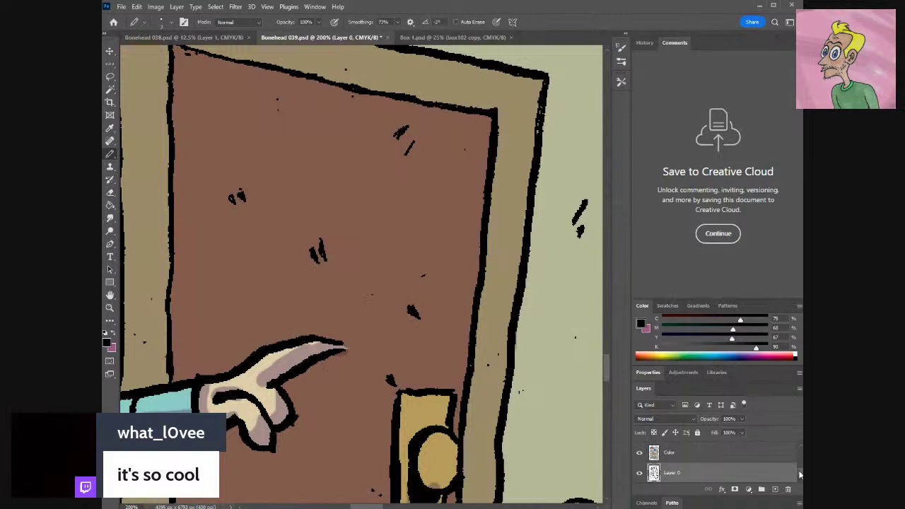
left_click_drag(799, 475, 801, 460)
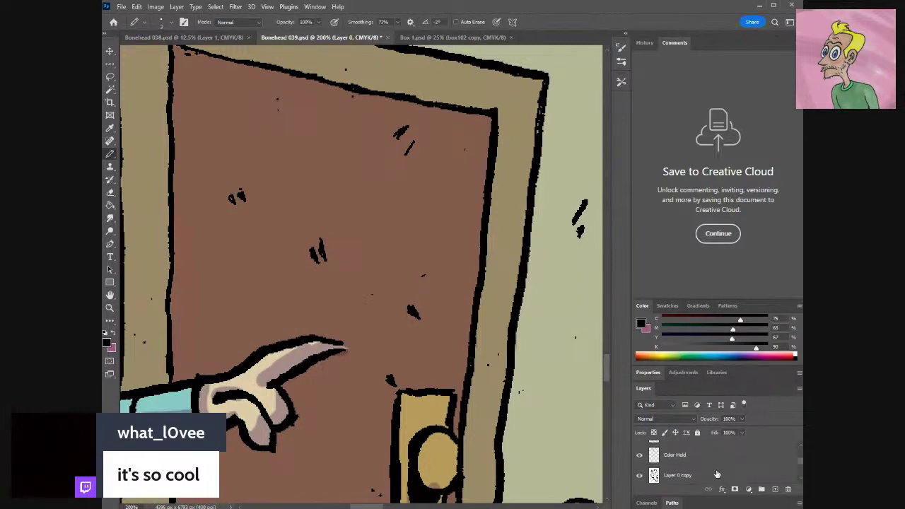
left_click(692, 473)
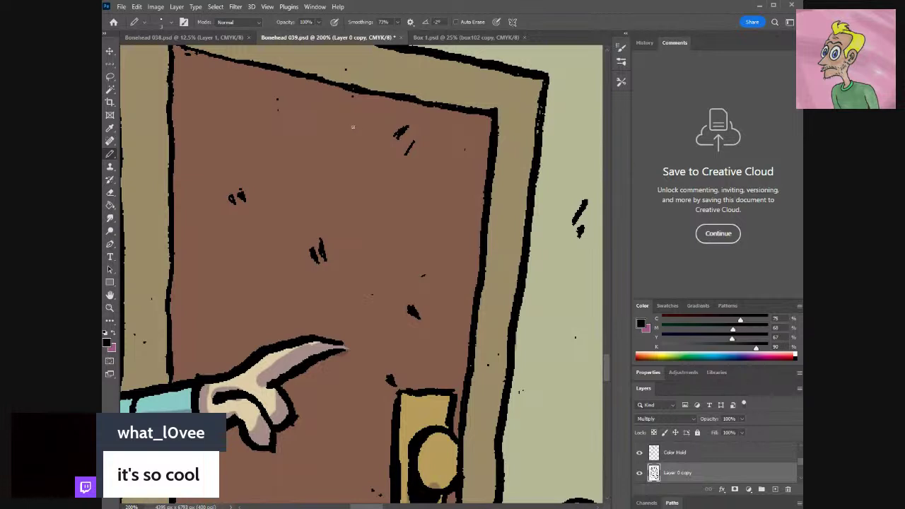
Try a circular peephole outline on the door, compare it with the peephole in the upper panel, and undo the circle.
mouse_move(354, 126)
left_mouse_down()
mouse_move(338, 138)
mouse_move(353, 160)
mouse_move(373, 153)
mouse_move(375, 142)
mouse_move(371, 127)
mouse_move(351, 123)
left_mouse_up()
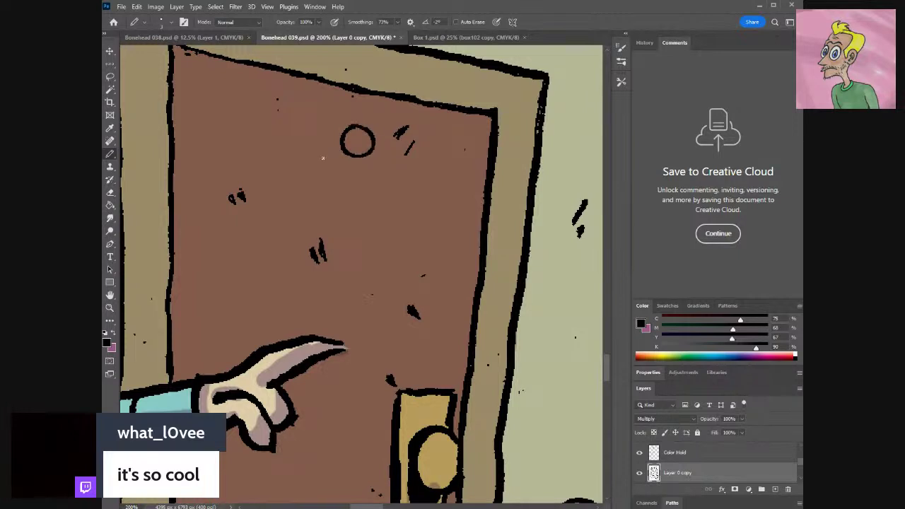
left_click_drag(607, 372, 208, 66)
left_click_drag(385, 507, 375, 507)
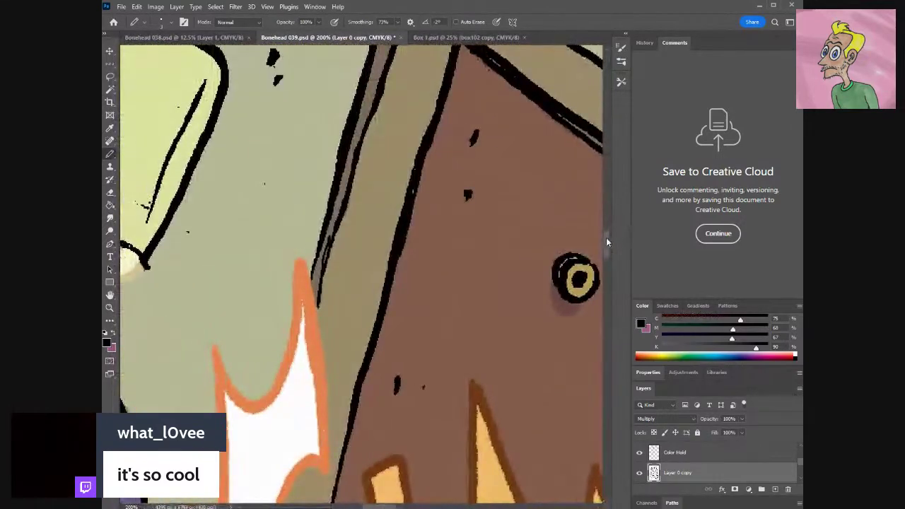
left_click_drag(606, 238, 605, 361)
key("ctrl+z")
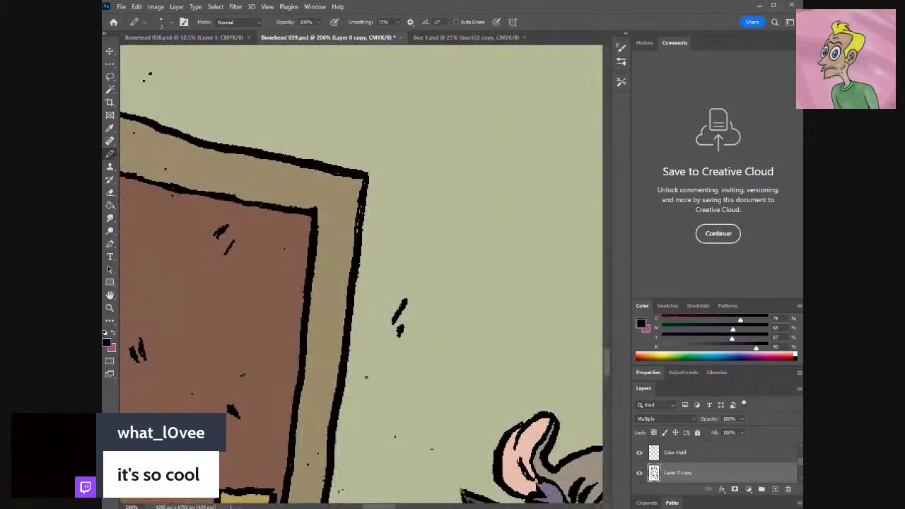
Draw a round peephole with a filled center and a thick side rim on the upper part of the door.
left_click_drag(382, 507, 359, 506)
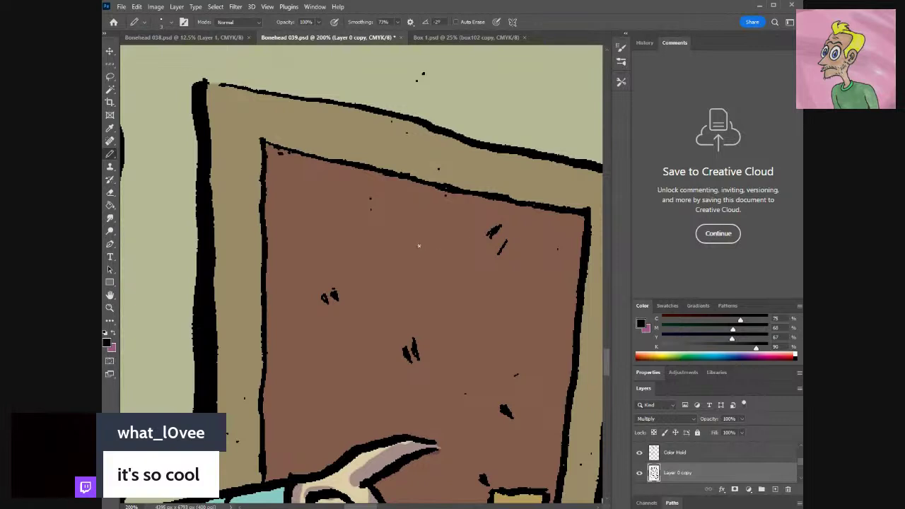
mouse_move(425, 245)
left_mouse_down()
mouse_move(415, 260)
mouse_move(428, 269)
mouse_move(448, 259)
mouse_move(433, 238)
mouse_move(413, 240)
left_mouse_up()
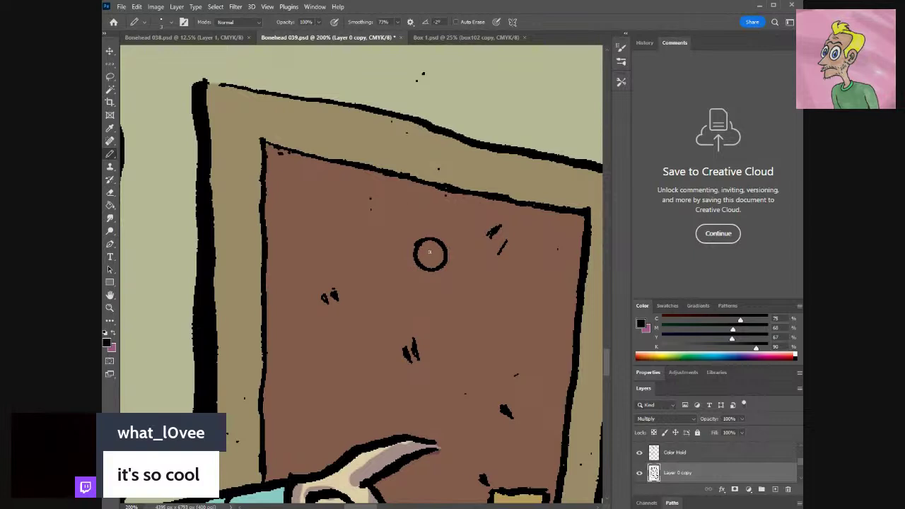
mouse_move(426, 260)
left_mouse_down()
mouse_move(431, 251)
mouse_move(424, 254)
mouse_move(434, 261)
mouse_move(424, 256)
mouse_move(434, 263)
mouse_move(431, 248)
mouse_move(435, 256)
left_mouse_up()
mouse_move(417, 269)
left_mouse_down()
mouse_move(407, 259)
mouse_move(414, 241)
mouse_move(439, 238)
mouse_move(443, 247)
left_mouse_up()
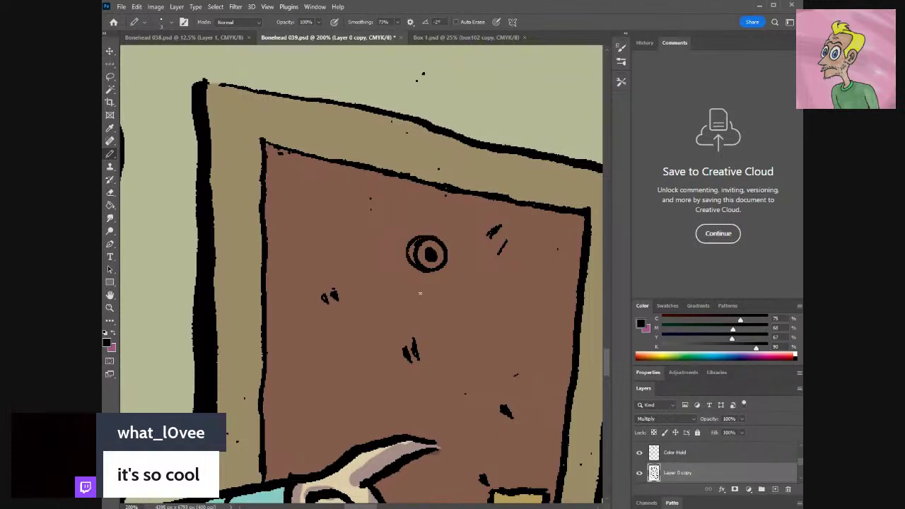
left_click_drag(432, 274, 407, 259)
left_click_drag(418, 277, 432, 270)
key("e")
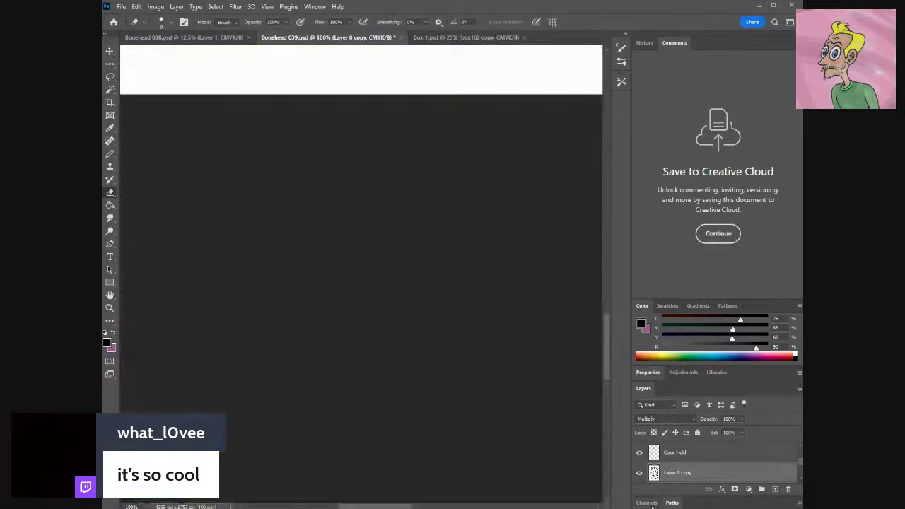
Return to a view of the whole skater panel and make the Shadows layer active.
key("ctrl+minus")
key("ctrl+minus")
key("ctrl+minus")
key("ctrl+minus")
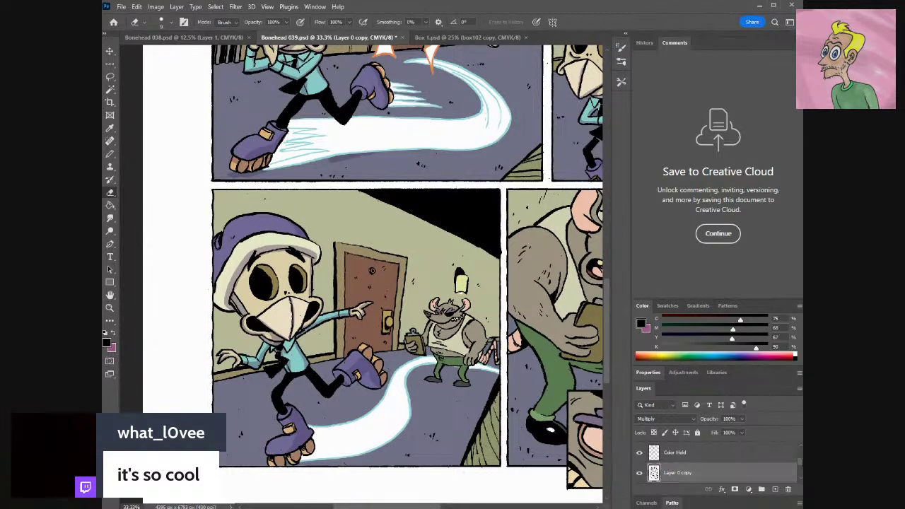
mouse_move(802, 467)
left_mouse_down()
mouse_move(802, 453)
mouse_move(801, 473)
left_mouse_up()
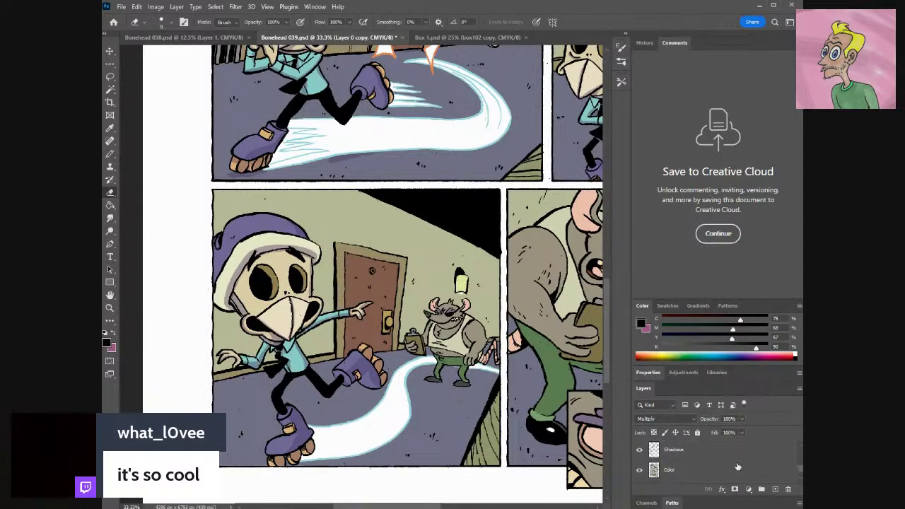
left_click(706, 450)
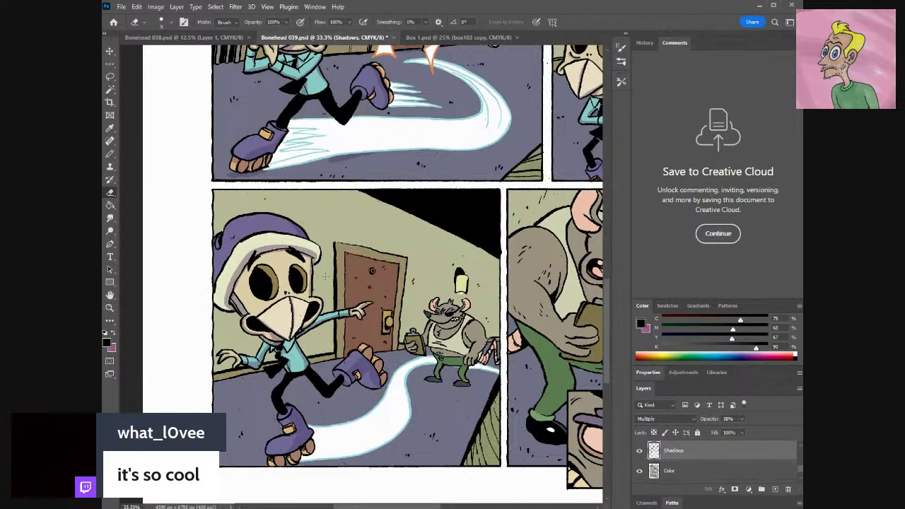
On the Color layer, fill the door's peephole with the gold sampled from the doorknob, using the Brush.
left_click(665, 473)
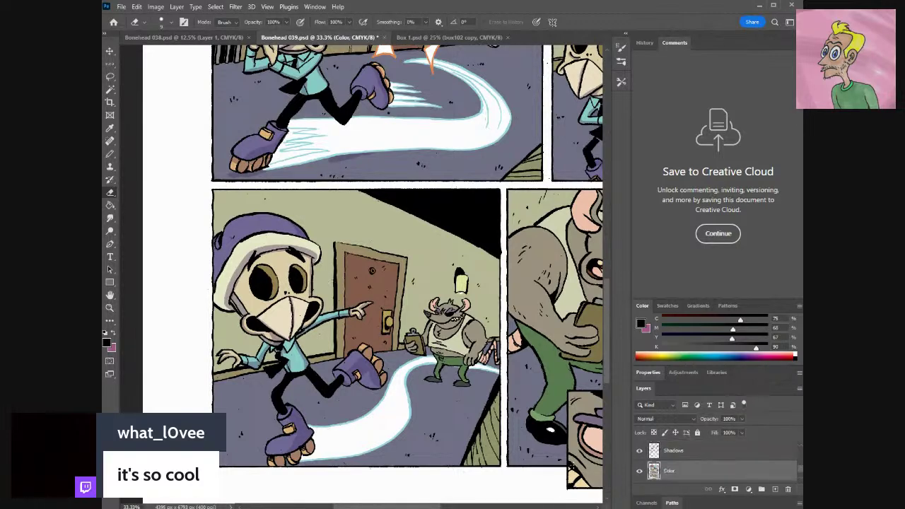
key("i")
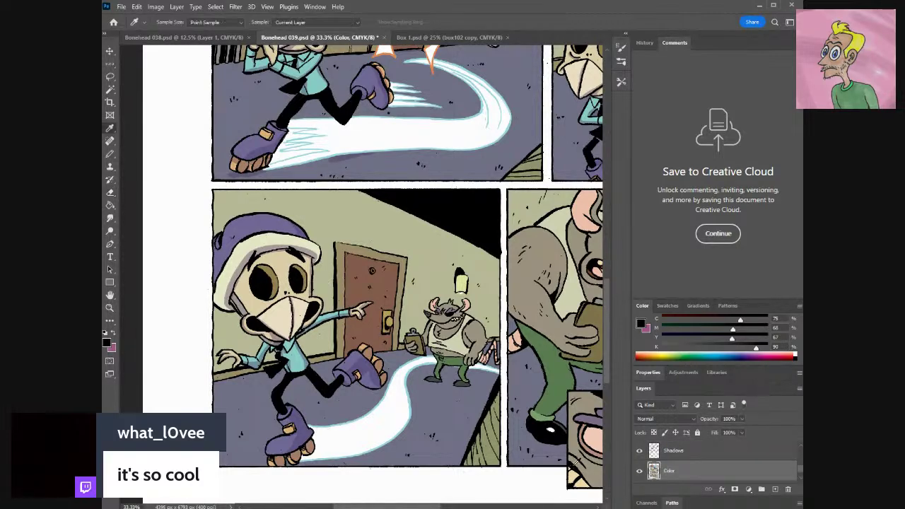
left_click(390, 321)
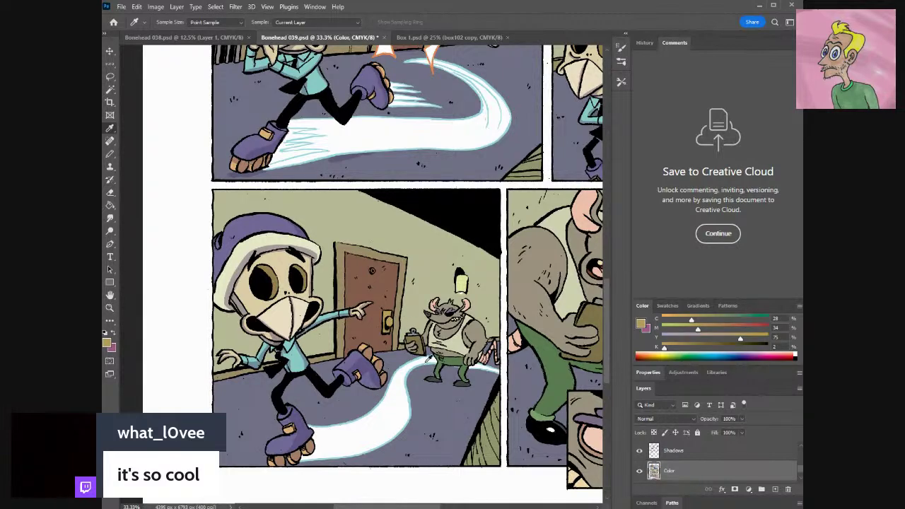
scroll(427, 359, "up", 5)
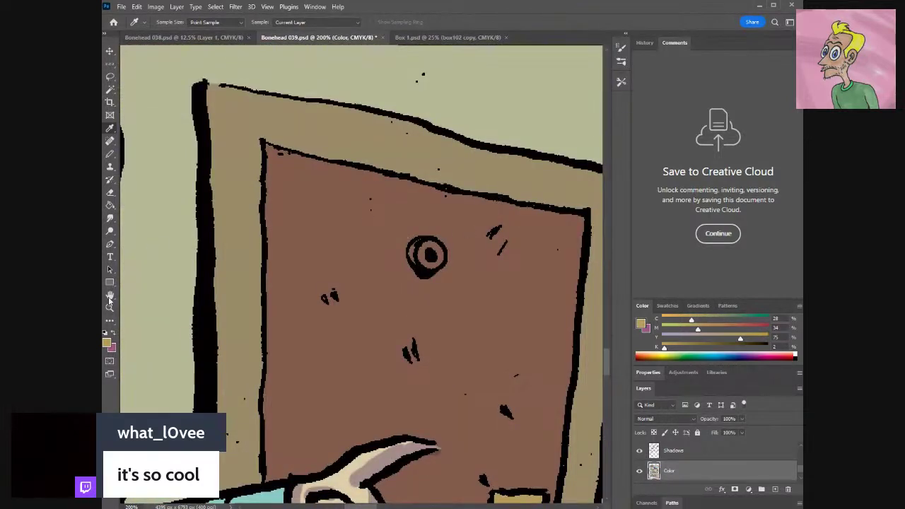
right_click(112, 157)
left_click(137, 153)
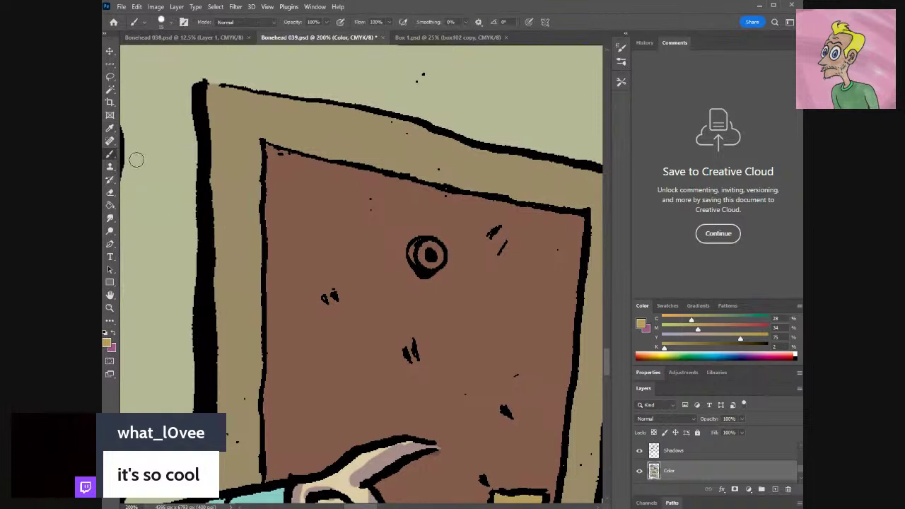
mouse_move(426, 256)
left_mouse_down()
mouse_move(432, 250)
mouse_move(418, 247)
mouse_move(414, 257)
mouse_move(423, 253)
left_mouse_up()
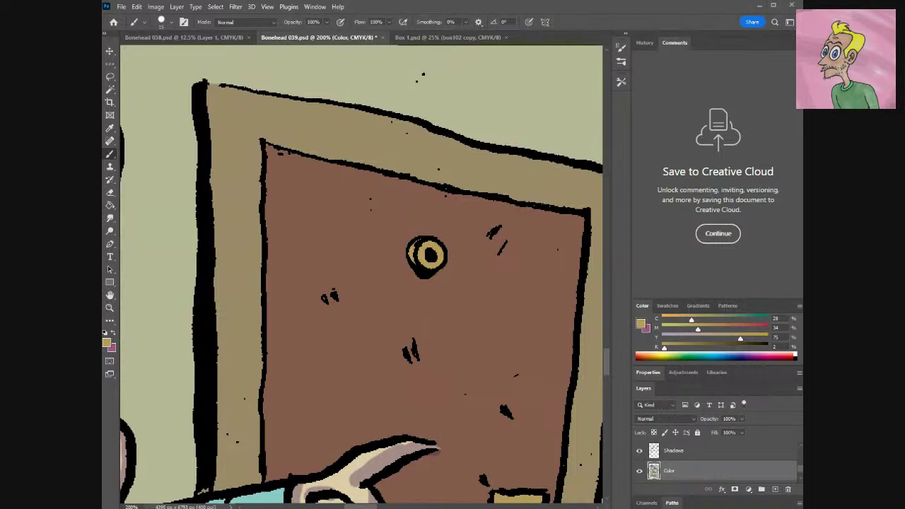
On the Shadows layer, sample the purple shadow color and paint the peephole's side shading and its cast shadow on the door.
left_click(655, 452)
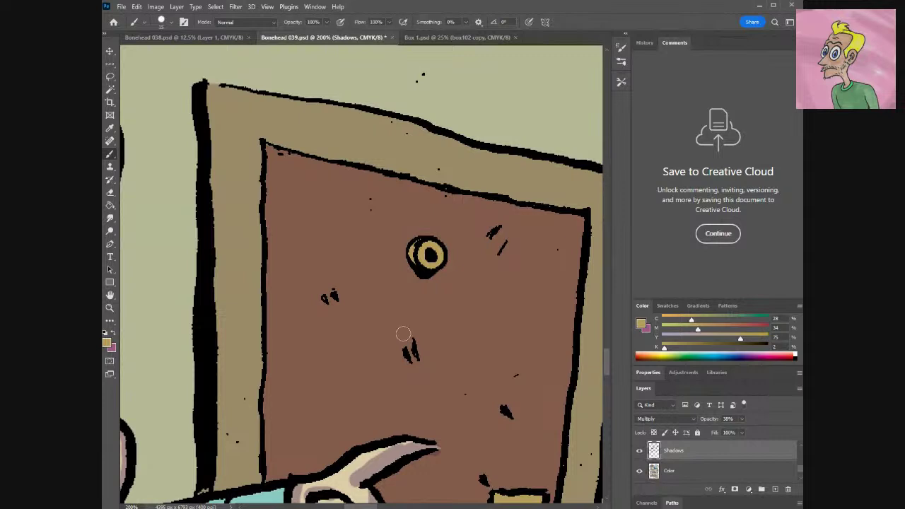
key("e")
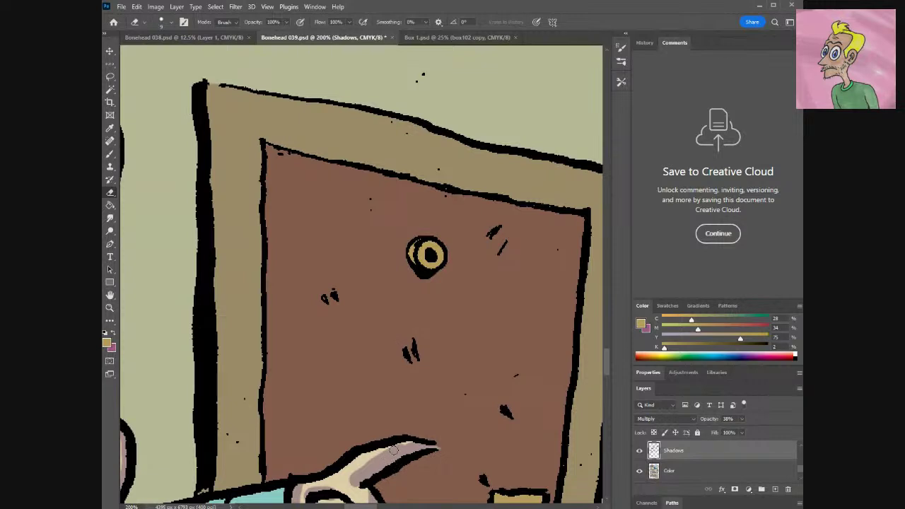
key("b")
left_click(390, 454, "alt")
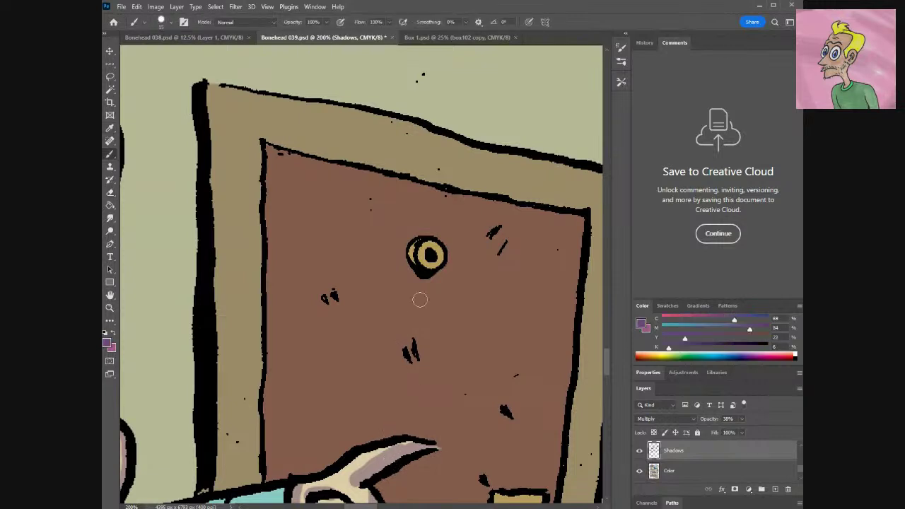
mouse_move(414, 263)
left_mouse_down()
mouse_move(418, 279)
mouse_move(425, 274)
mouse_move(410, 277)
mouse_move(417, 242)
mouse_move(415, 267)
left_mouse_up()
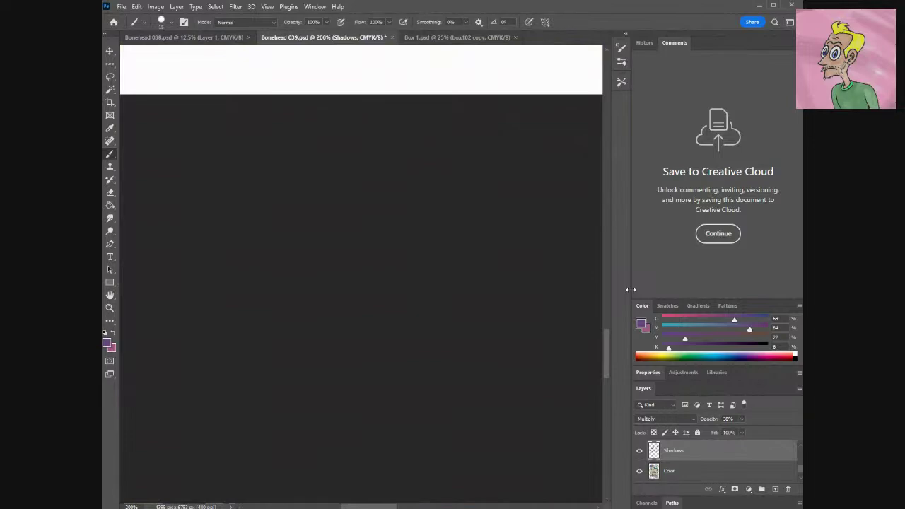
Paint a thin cast shadow along the bottom edge of the gold doorknob plate.
key("ctrl+0")
key("ctrl+plus")
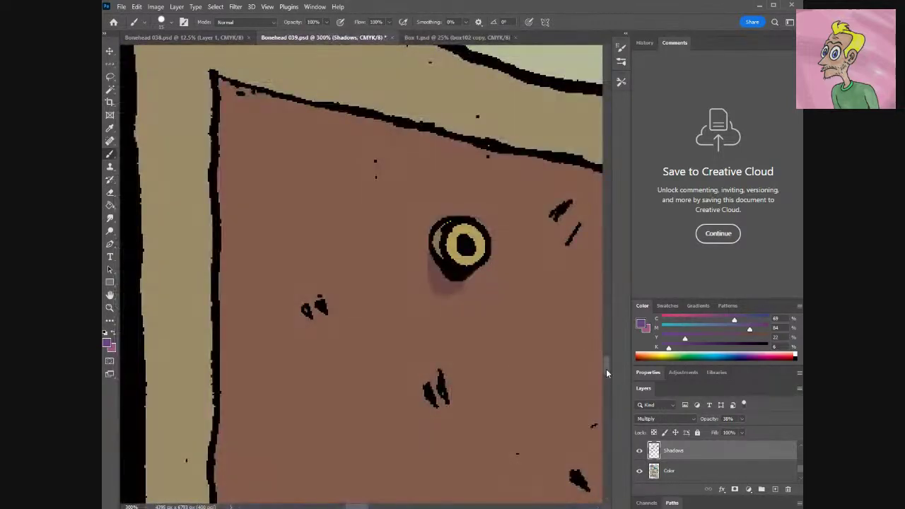
left_click_drag(605, 363, 607, 387)
scroll(606, 386, "down", 3)
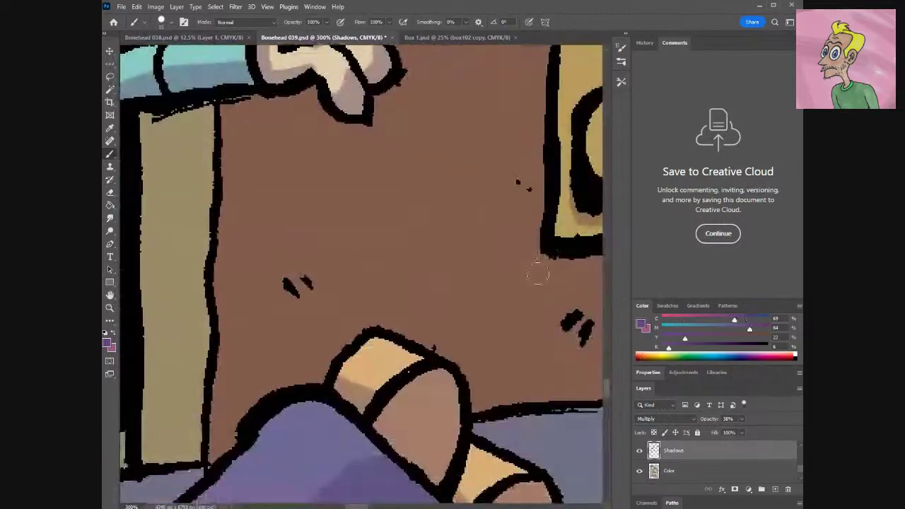
left_click_drag(360, 506, 374, 506)
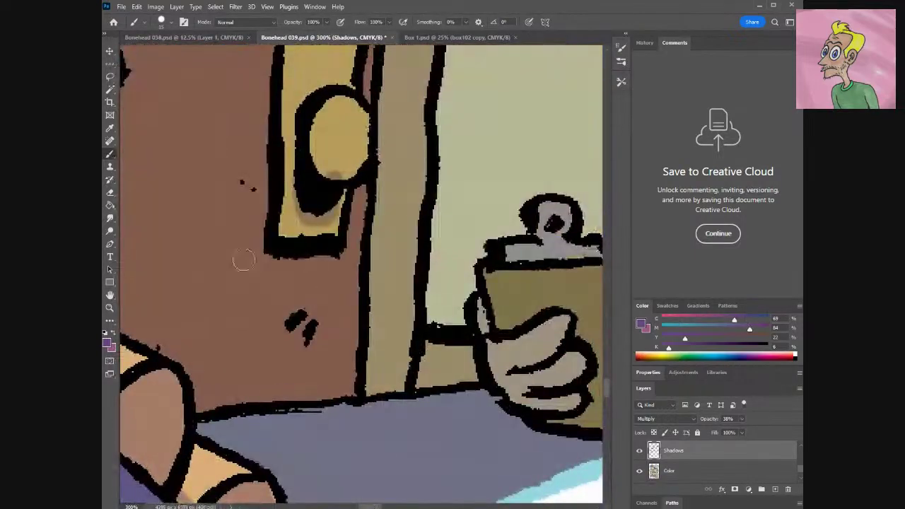
left_click_drag(312, 255, 268, 252)
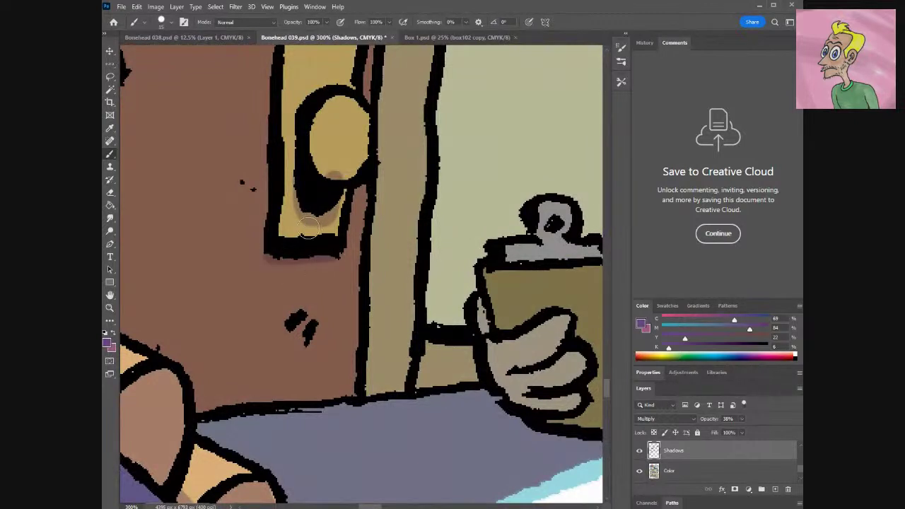
Erase and repaint the doorknob's shading along its shadowed side, and shade the rat's clipboard above the thumb.
key("e")
mouse_move(316, 177)
left_mouse_down()
mouse_move(333, 174)
mouse_move(326, 188)
mouse_move(356, 197)
left_mouse_up()
key("b")
mouse_move(304, 124)
left_mouse_down()
mouse_move(308, 111)
mouse_move(315, 171)
mouse_move(341, 181)
mouse_move(364, 173)
left_mouse_up()
mouse_move(319, 211)
left_mouse_down()
mouse_move(309, 232)
mouse_move(318, 233)
left_mouse_up()
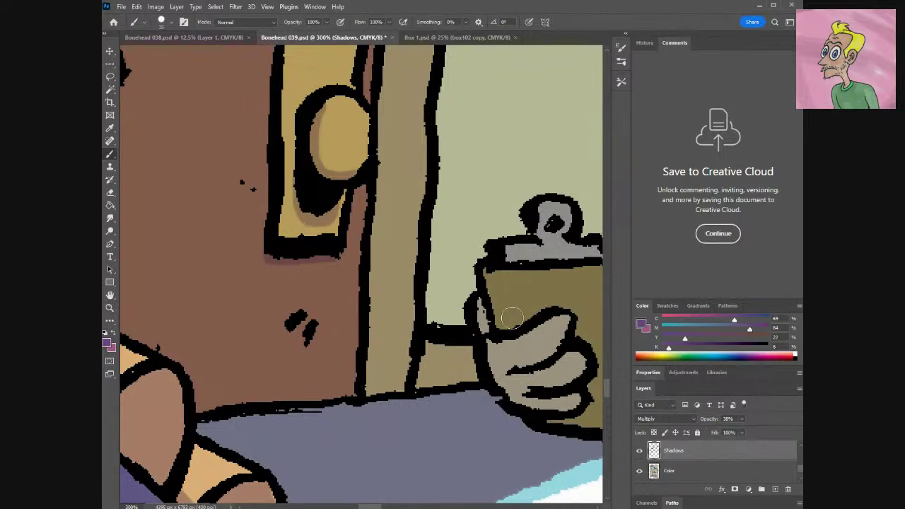
left_click_drag(486, 326, 526, 324)
Examine the shading of the doors and characters in the upper and neighbouring panels.
key("ctrl+1")
key("ctrl+minus")
key("ctrl+minus")
key("ctrl+minus")
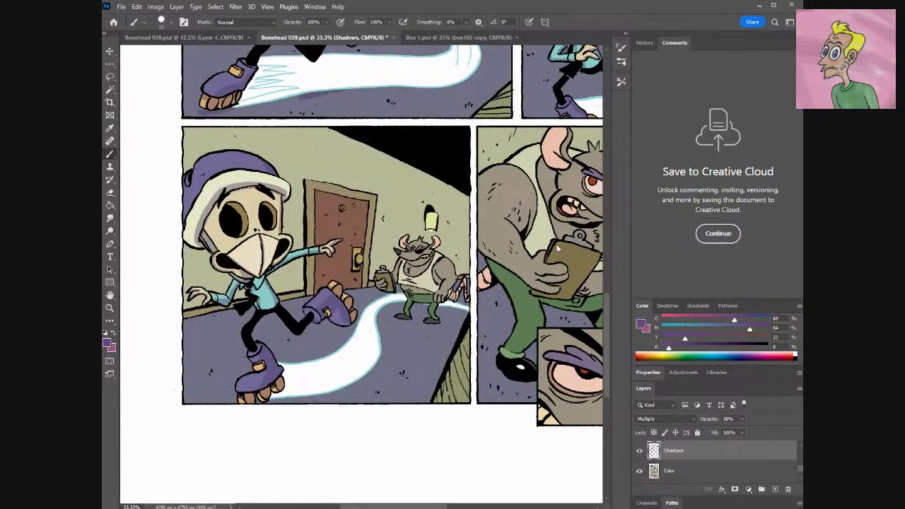
left_click_drag(607, 317, 608, 263)
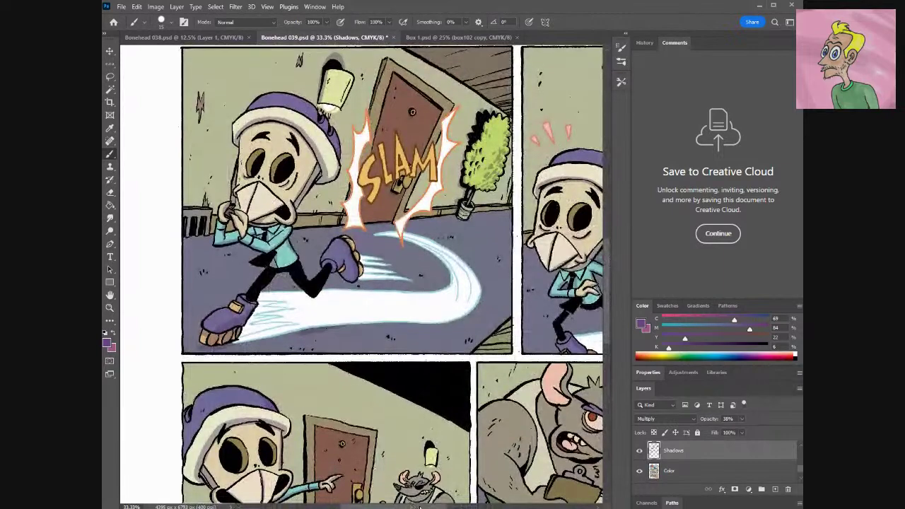
scroll(361, 276, "right", 3)
scroll(361, 276, "right", 4)
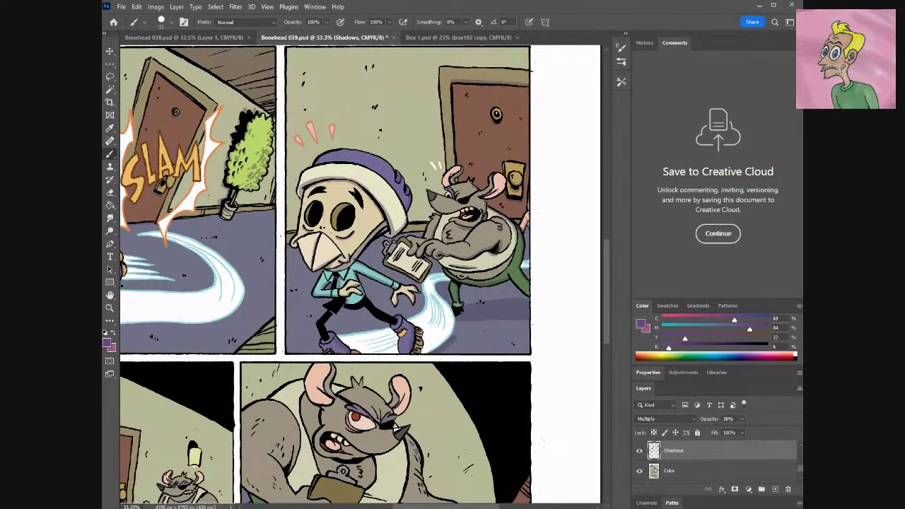
left_click_drag(427, 506, 368, 506)
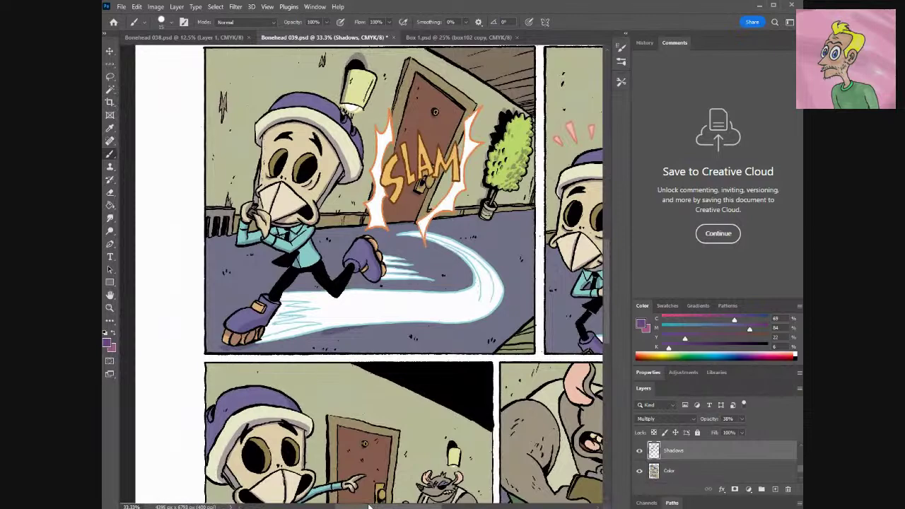
left_click_drag(369, 507, 364, 506)
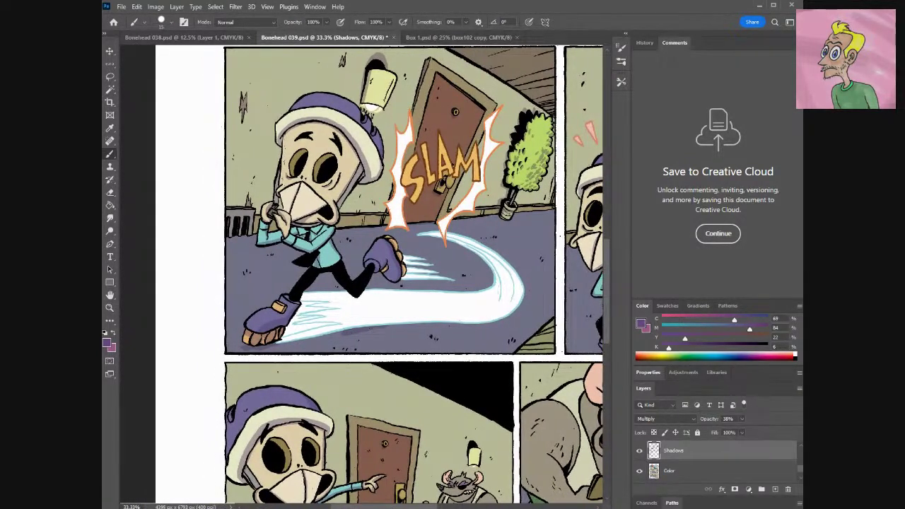
key("ctrl+plus")
key("ctrl+plus")
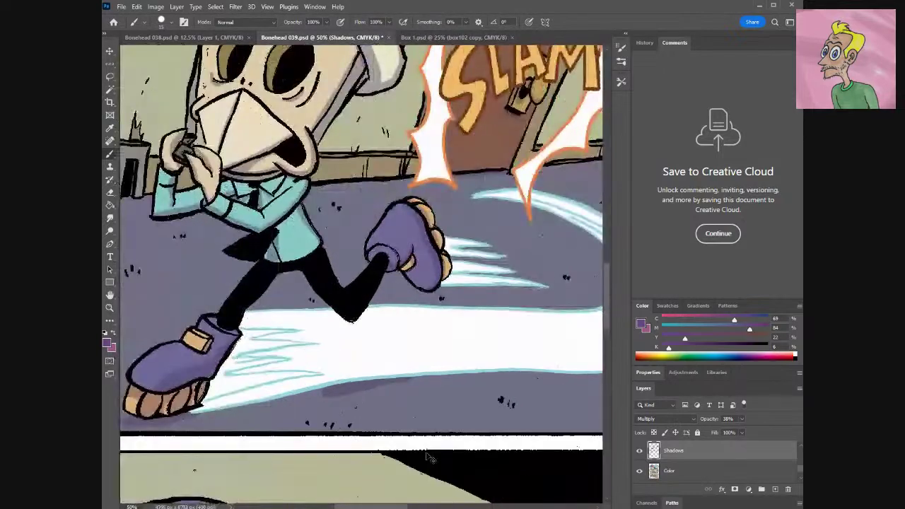
Paint shadows on the small rat's hand, upper arm and tank top in the hallway panel.
left_click_drag(606, 282, 615, 345)
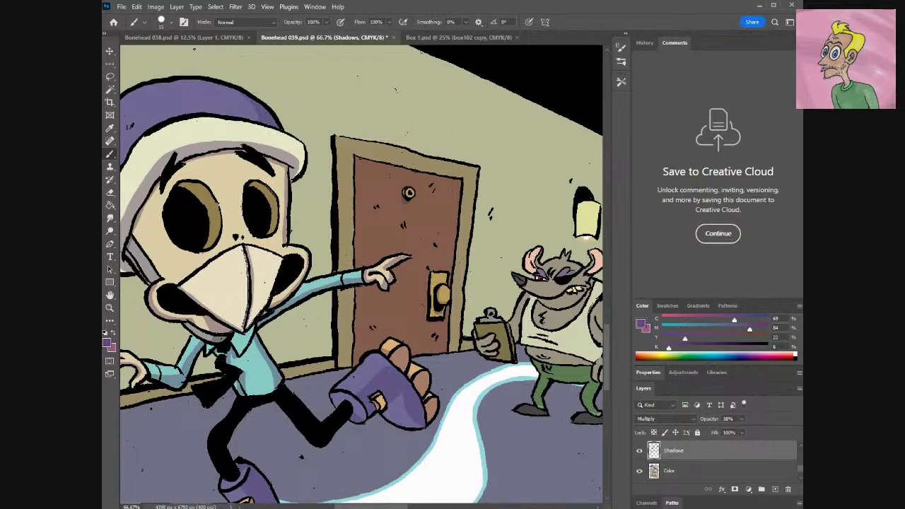
scroll(360, 272, "up", 2)
scroll(360, 272, "down", 2)
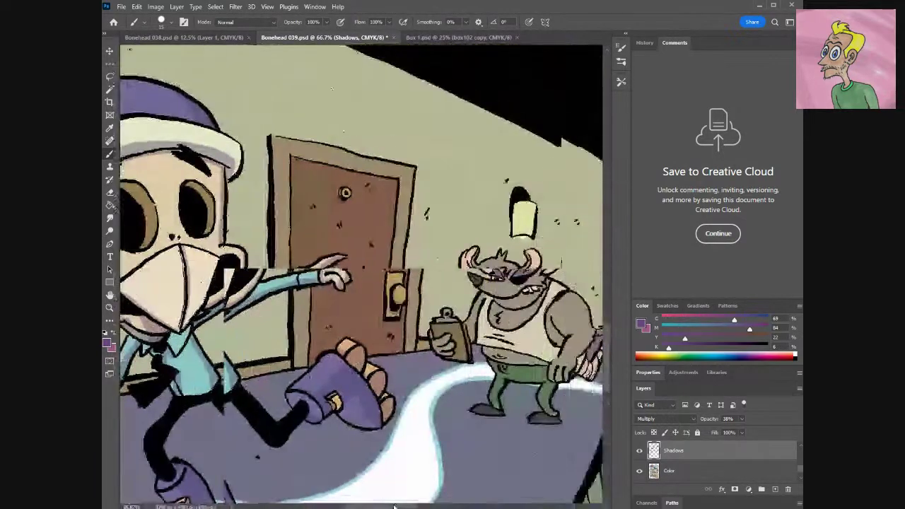
scroll(394, 506, "right", 4)
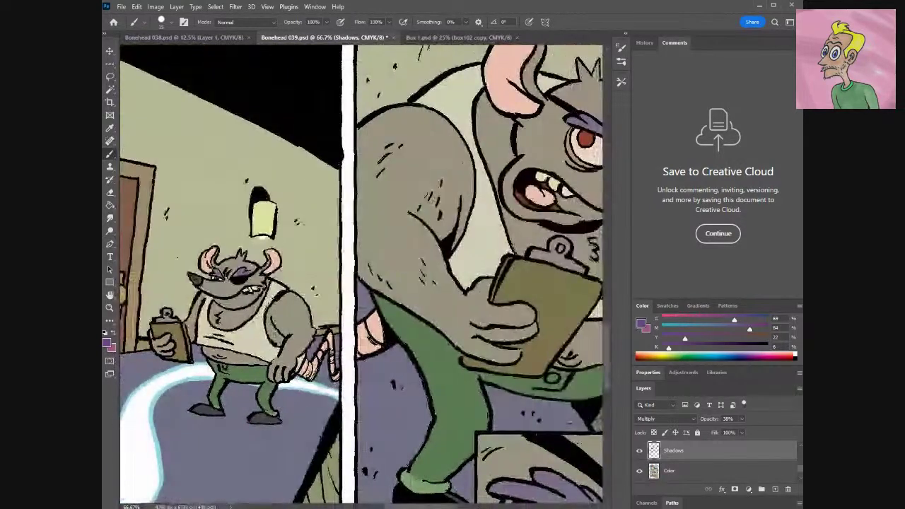
scroll(394, 506, "right", 3)
scroll(394, 506, "left", 8)
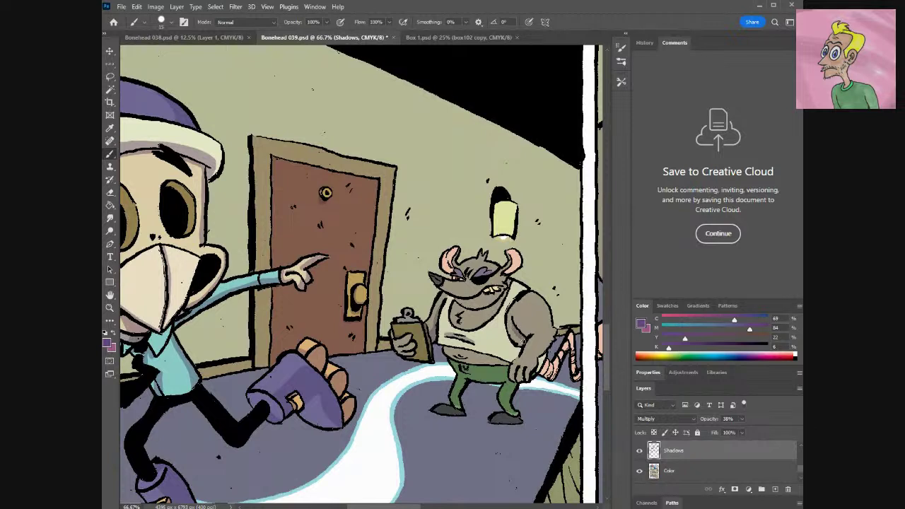
left_click_drag(519, 340, 513, 362)
mouse_move(548, 305)
left_mouse_down()
mouse_move(549, 318)
mouse_move(534, 293)
left_mouse_up()
left_click_drag(446, 337, 472, 339)
Sample the floor trail's white on the Color layer, and resample the purple shadow color with the Shadows layer active.
left_click(664, 467)
key("i")
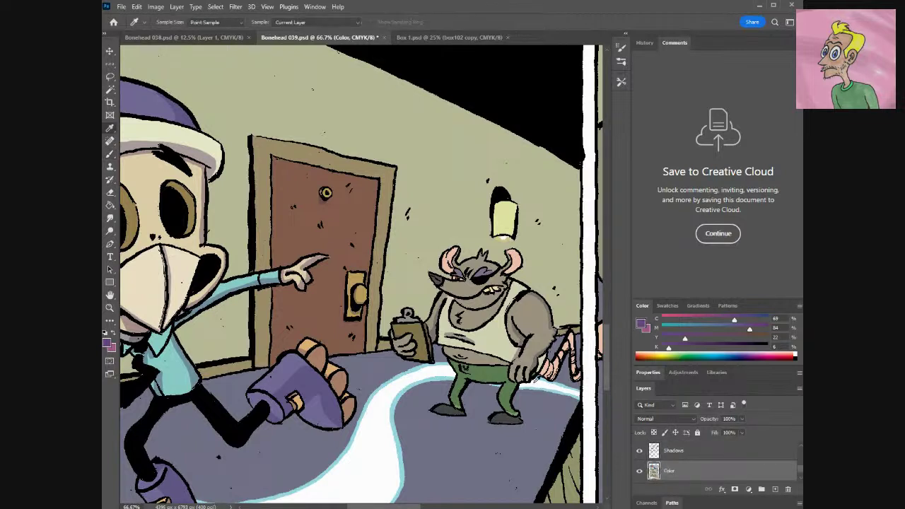
key("b")
left_click(543, 388, "alt")
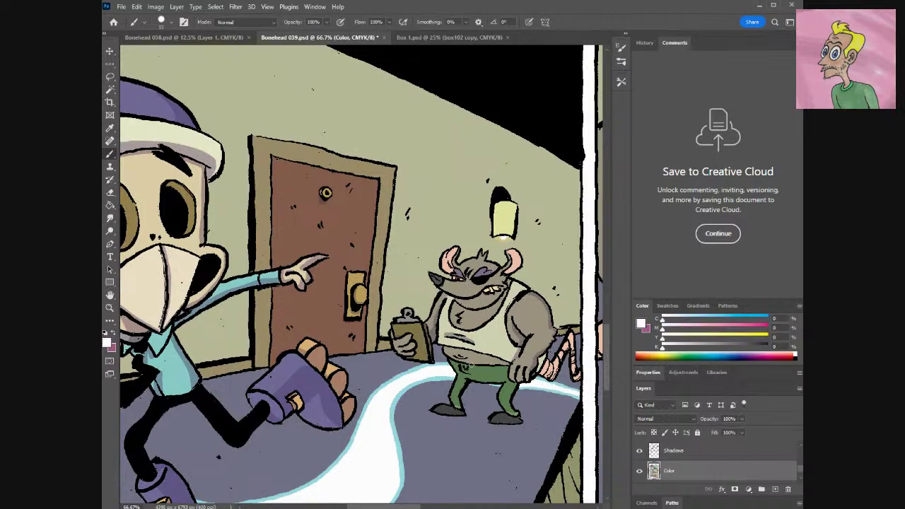
left_click(669, 452)
key("i")
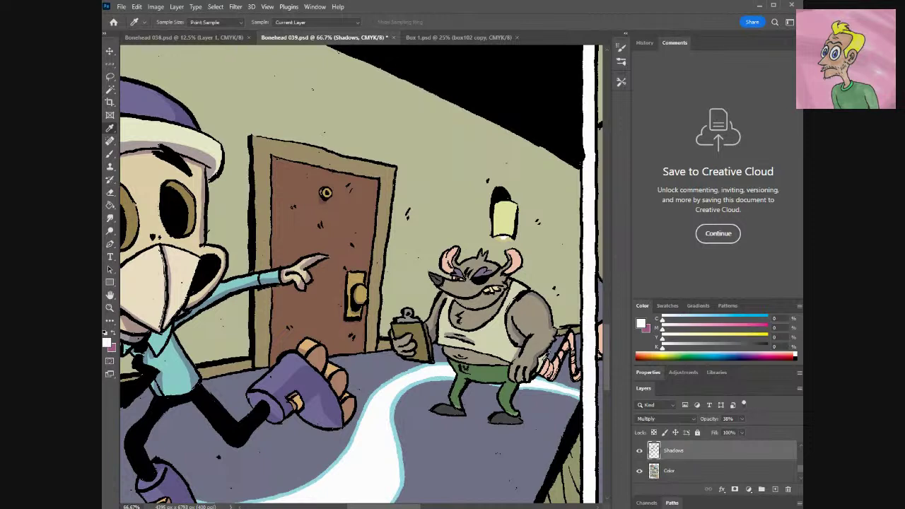
key("b")
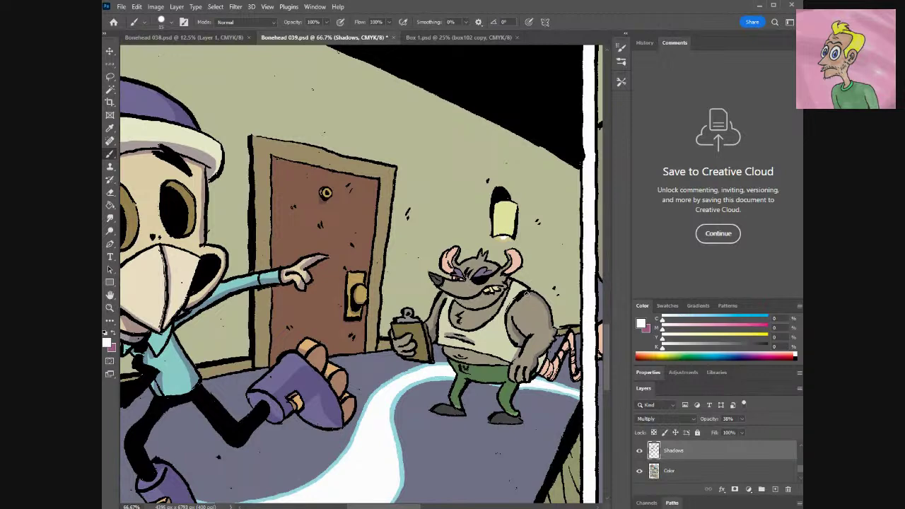
left_click(525, 337, "alt")
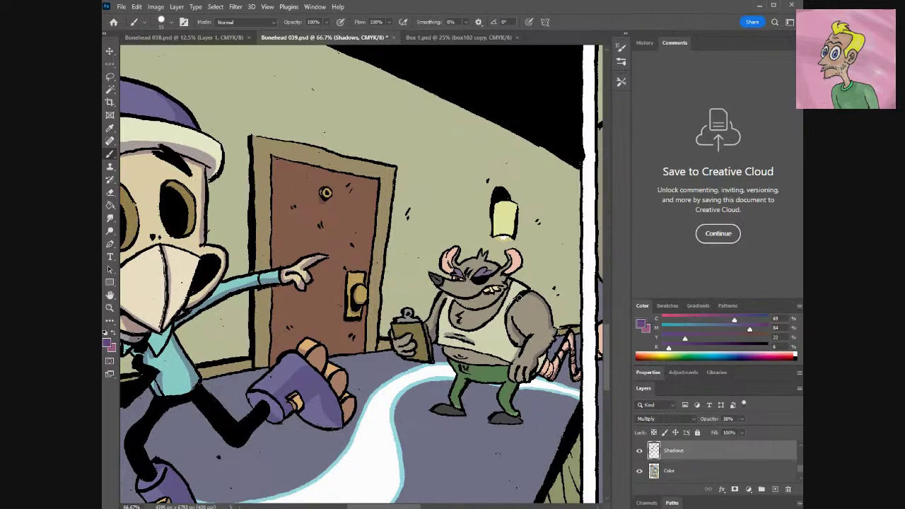
Paint shadows on the small rat's fingers and the hand gripping the clipboard in the hallway panel.
key("e")
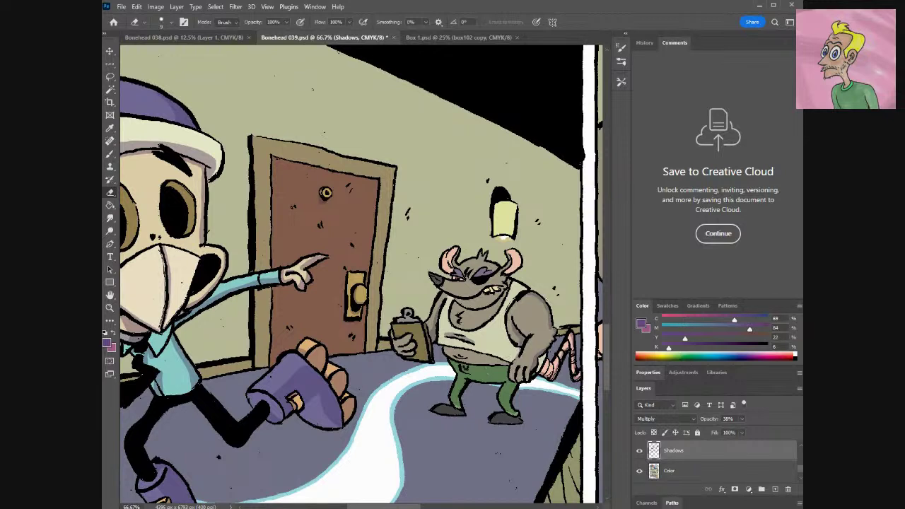
key("ctrl+plus")
key("ctrl+plus")
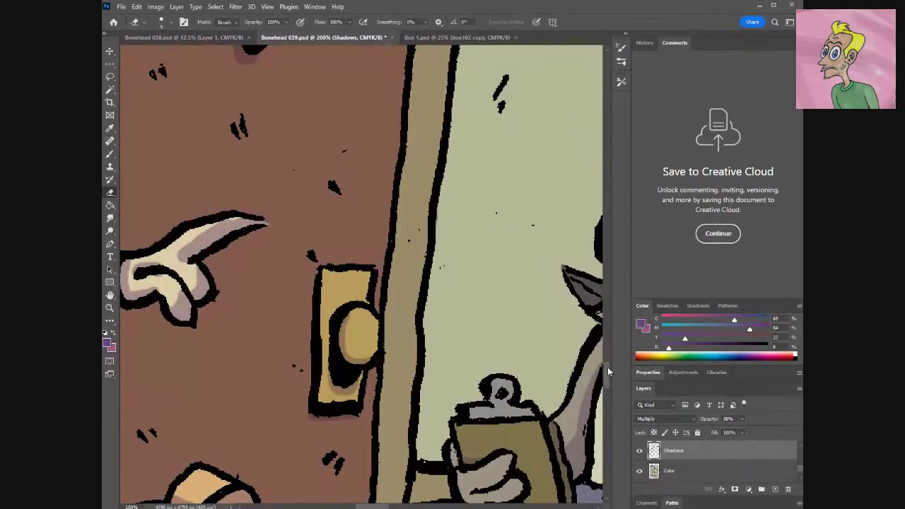
scroll(607, 366, "down", 5)
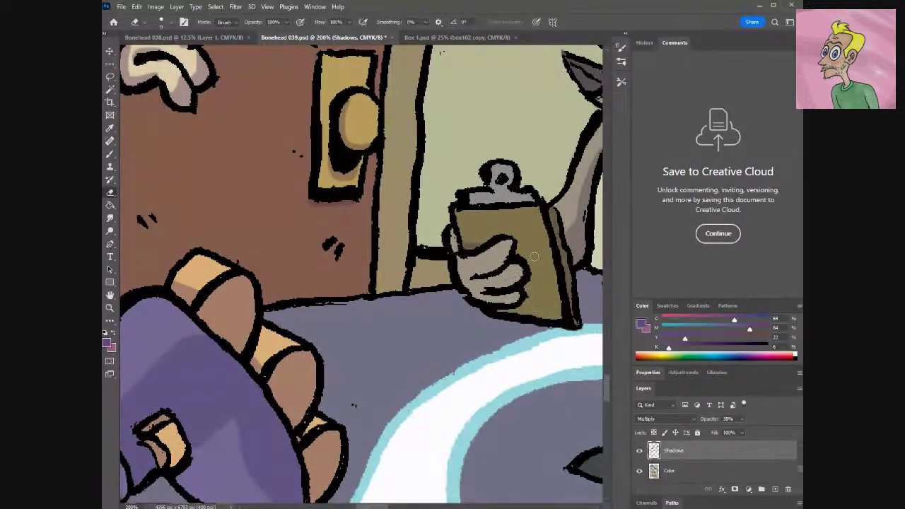
key("b")
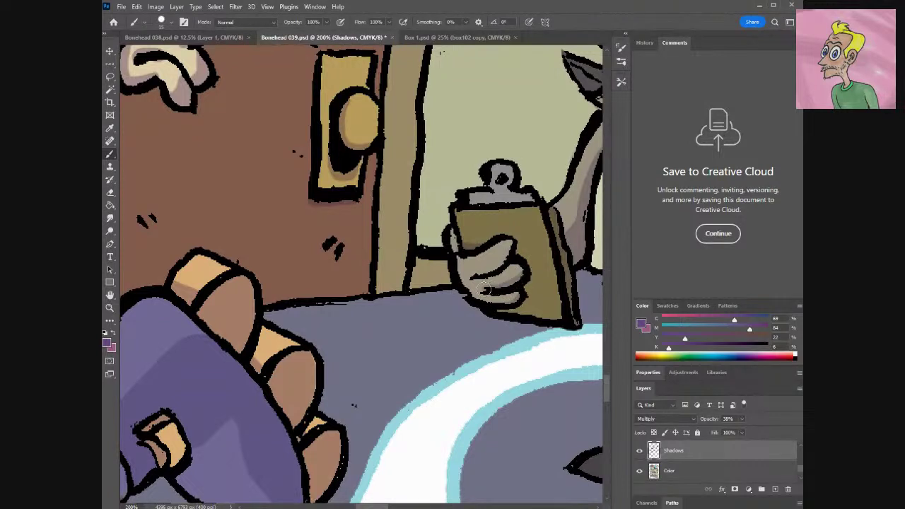
mouse_move(509, 240)
left_mouse_down()
mouse_move(492, 272)
mouse_move(472, 281)
left_mouse_up()
mouse_move(457, 237)
left_mouse_down()
mouse_move(454, 230)
mouse_move(472, 221)
left_mouse_up()
Paint shadows on the small rat's lowered hand, the tank top beside it and behind the shoulder, and the chest beneath the chin.
left_click_drag(372, 506, 400, 506)
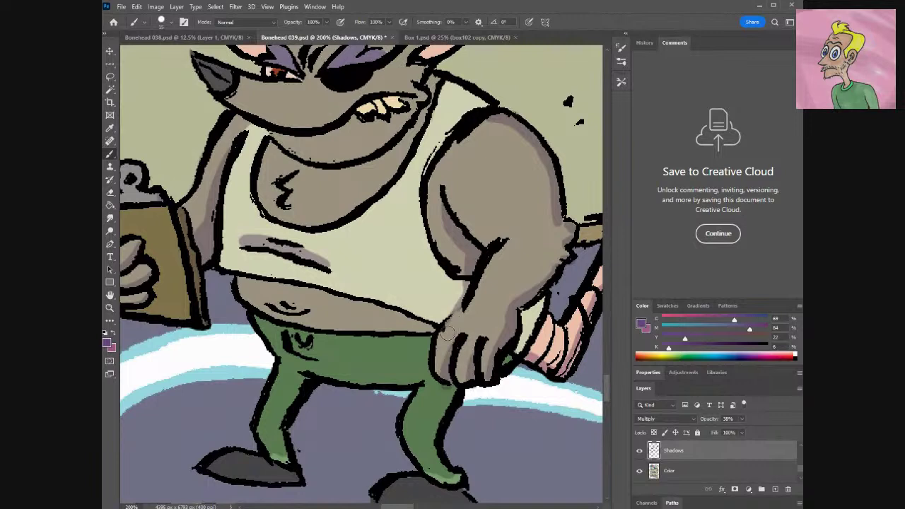
key("e")
key("b")
left_click_drag(516, 357, 539, 300)
mouse_move(480, 110)
left_mouse_down()
mouse_move(491, 106)
mouse_move(433, 80)
mouse_move(389, 133)
mouse_move(382, 159)
mouse_move(341, 176)
mouse_move(320, 174)
mouse_move(310, 157)
mouse_move(282, 200)
mouse_move(287, 212)
mouse_move(289, 195)
left_mouse_up()
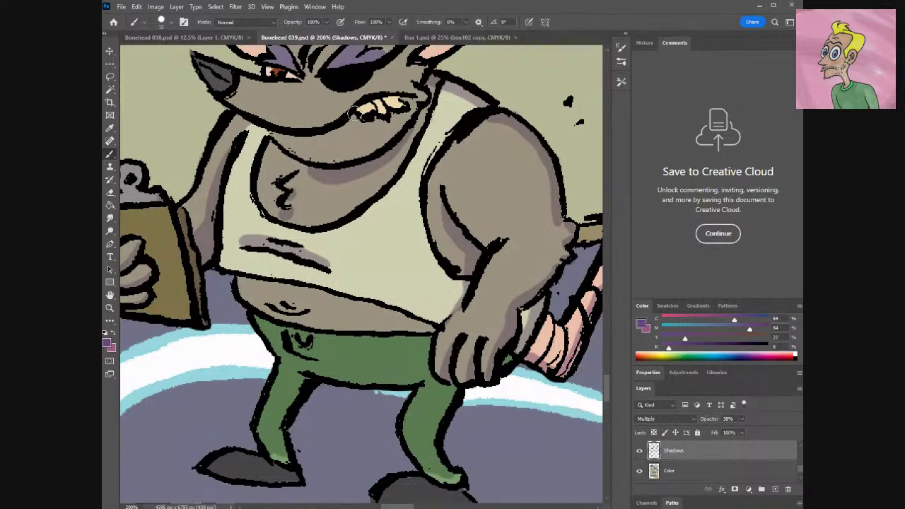
Shade the underside of the small rat's snout and its bared teeth.
mouse_move(345, 122)
left_mouse_down()
mouse_move(321, 134)
mouse_move(285, 134)
mouse_move(275, 126)
mouse_move(331, 119)
mouse_move(319, 130)
mouse_move(283, 131)
mouse_move(220, 98)
mouse_move(272, 105)
left_mouse_up()
key("e")
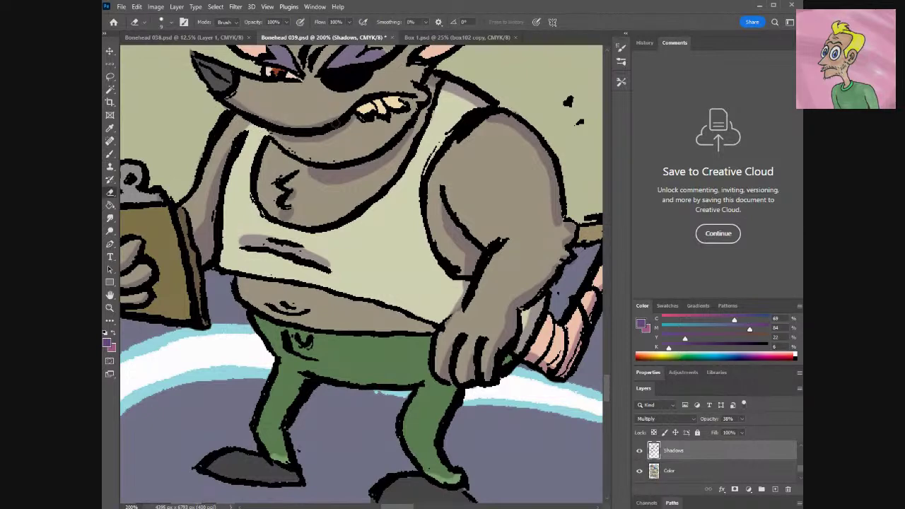
key("b")
mouse_move(358, 103)
left_mouse_down()
mouse_move(369, 111)
mouse_move(380, 101)
mouse_move(405, 106)
left_mouse_up()
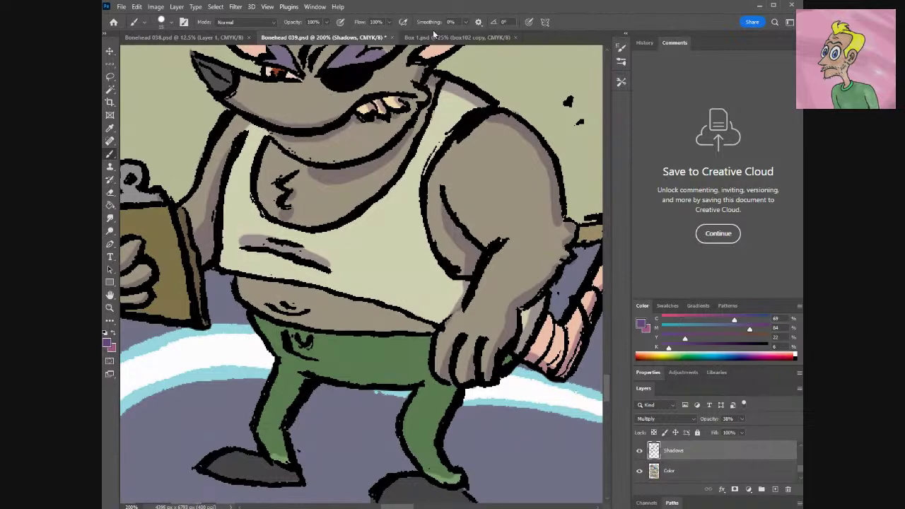
Paint shadows on the small rat's ear, the side of its head and both purple eyelids.
left_click_drag(611, 401, 610, 384)
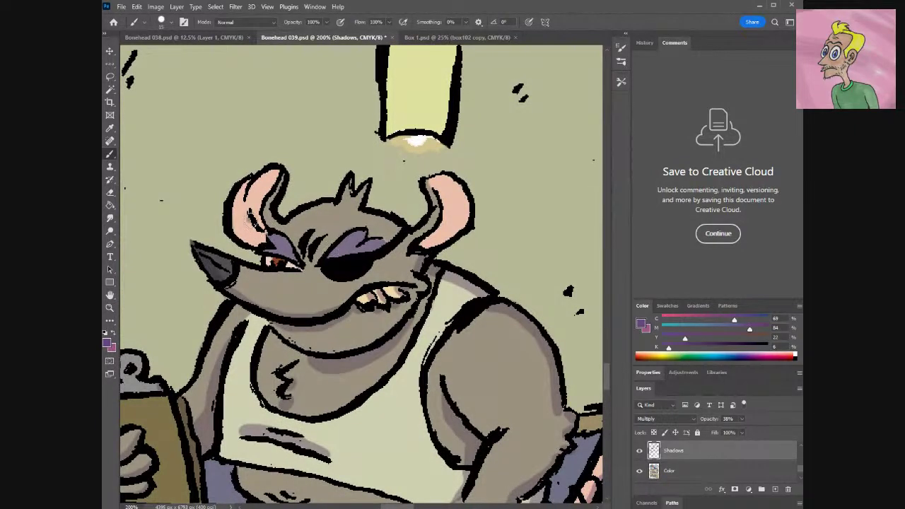
mouse_move(419, 247)
left_mouse_down()
mouse_move(453, 210)
mouse_move(437, 234)
mouse_move(410, 231)
left_mouse_up()
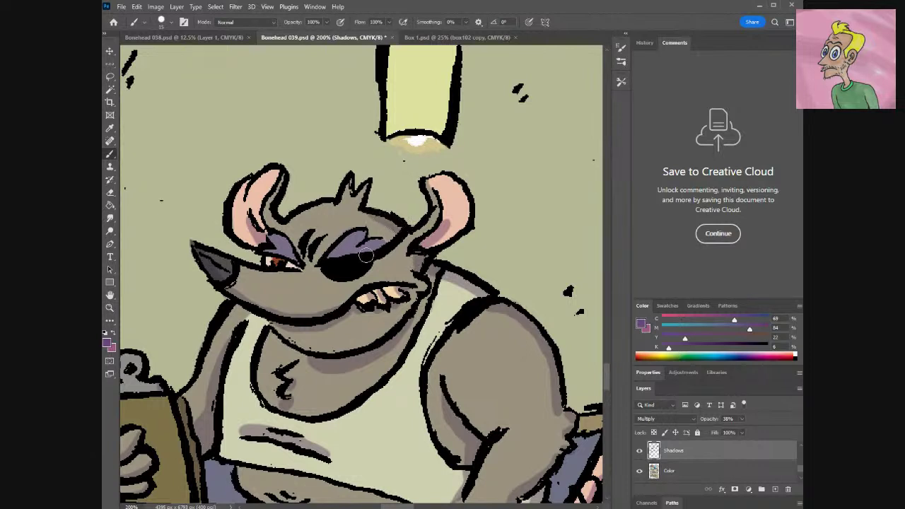
left_click_drag(381, 244, 356, 256)
mouse_move(277, 249)
left_mouse_down()
mouse_move(286, 241)
mouse_move(295, 260)
left_mouse_up()
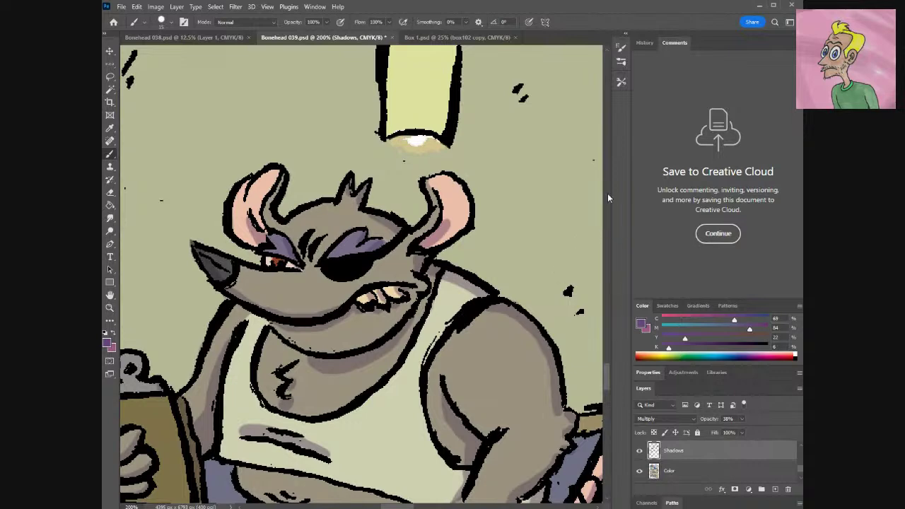
Shade the inner or rear edges of both green trouser legs on the small rat.
left_click_drag(607, 371, 612, 403)
scroll(611, 400, "up", 5)
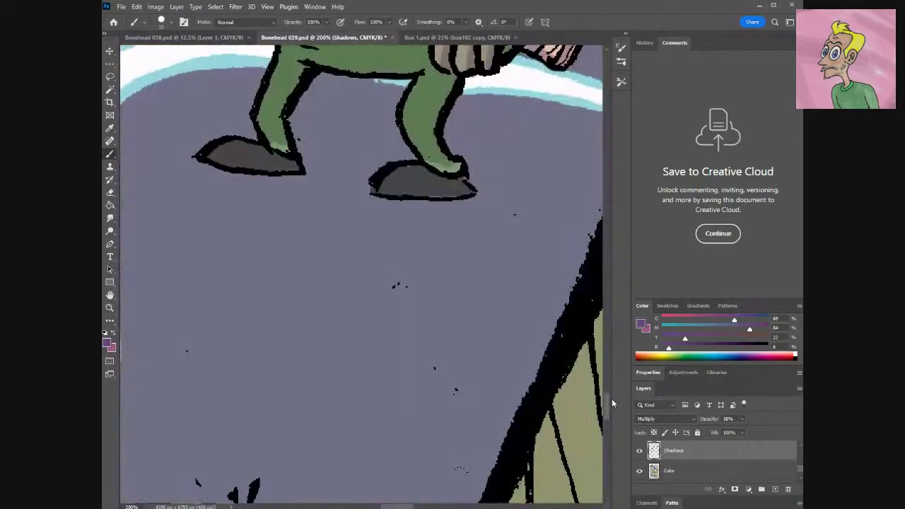
mouse_move(456, 360)
left_mouse_down()
mouse_move(437, 315)
mouse_move(453, 274)
left_mouse_up()
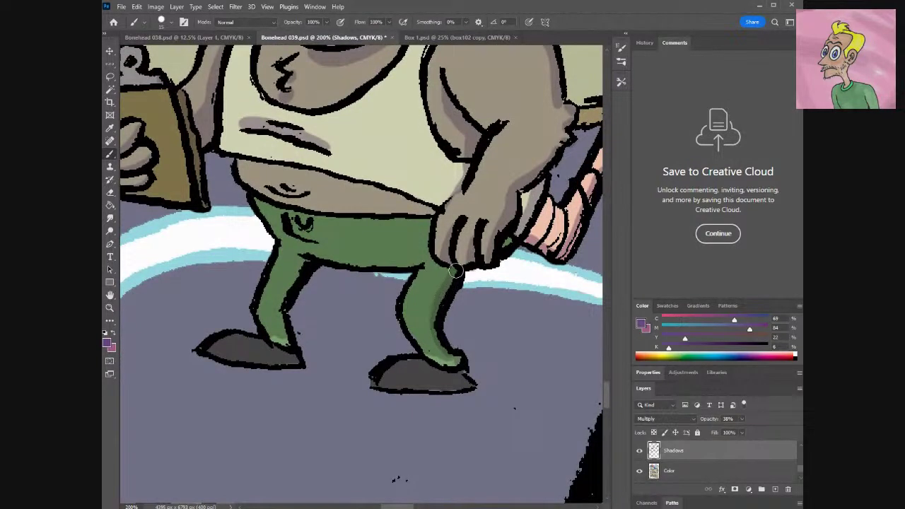
mouse_move(304, 263)
left_mouse_down()
mouse_move(280, 306)
mouse_move(291, 350)
left_mouse_up()
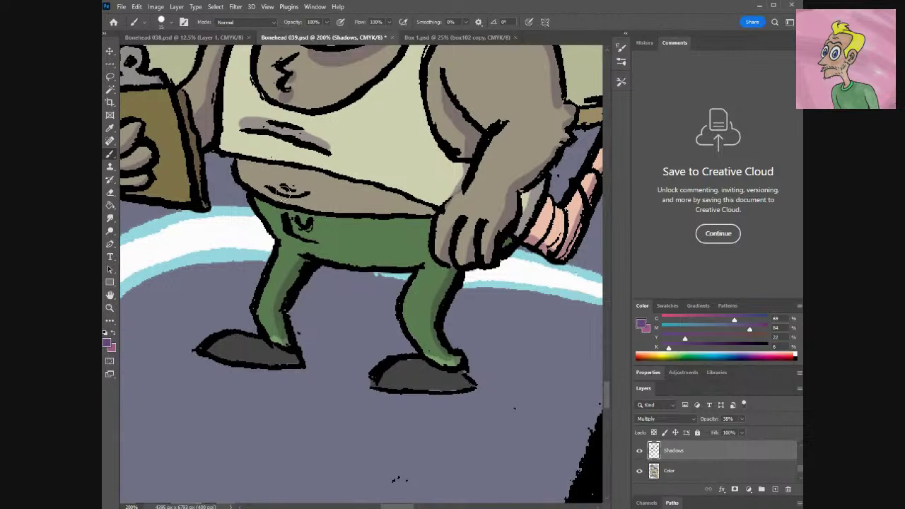
Paint shading inside the small rat's navel and erase the excess around it.
mouse_move(282, 189)
left_mouse_down()
mouse_move(277, 195)
mouse_move(307, 193)
mouse_move(282, 189)
left_mouse_up()
key("e")
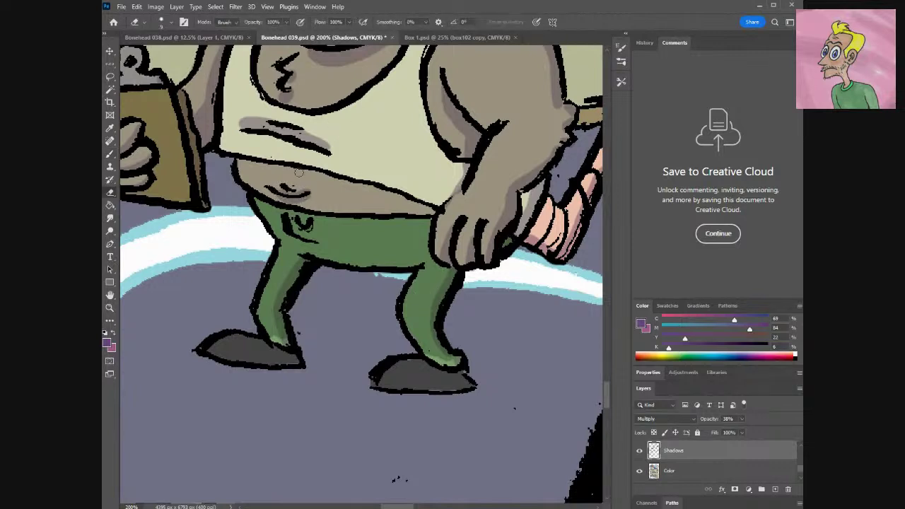
left_click_drag(290, 188, 297, 190)
key("b")
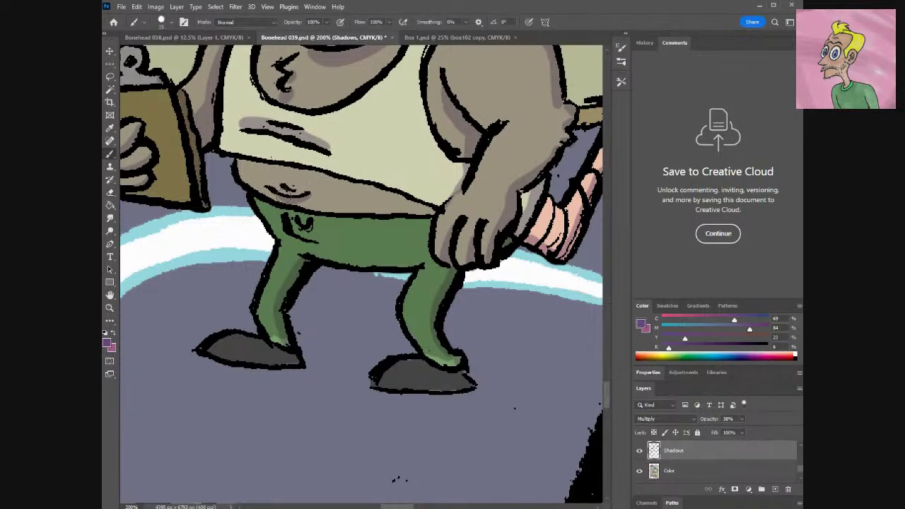
left_click(292, 187)
key("e")
left_click_drag(303, 183, 295, 180)
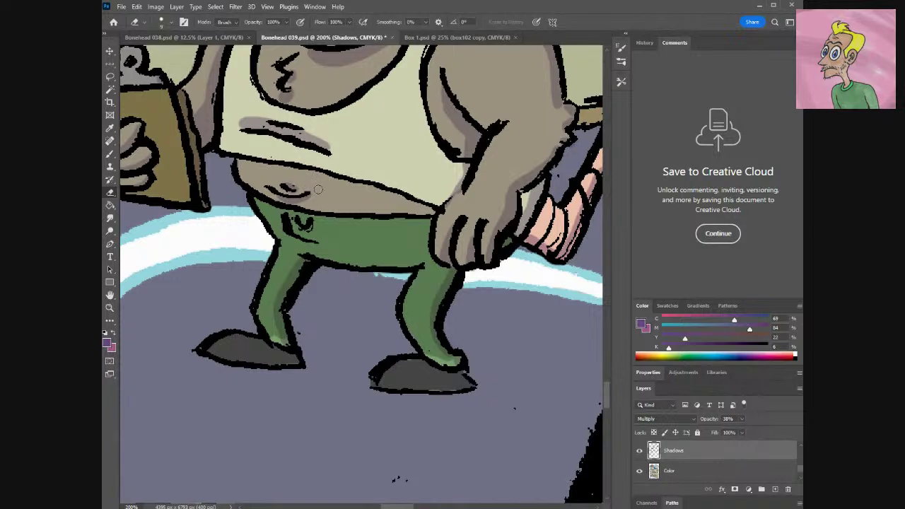
Shade the small rat's green trousers along the crotch seam and beneath the belly.
key("b")
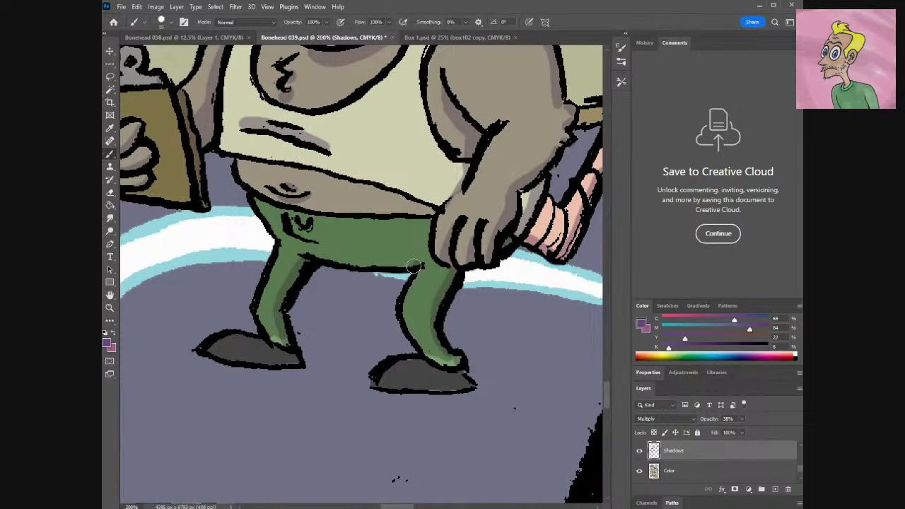
mouse_move(367, 265)
left_mouse_down()
mouse_move(293, 250)
mouse_move(282, 202)
mouse_move(278, 216)
mouse_move(254, 198)
mouse_move(285, 212)
left_mouse_up()
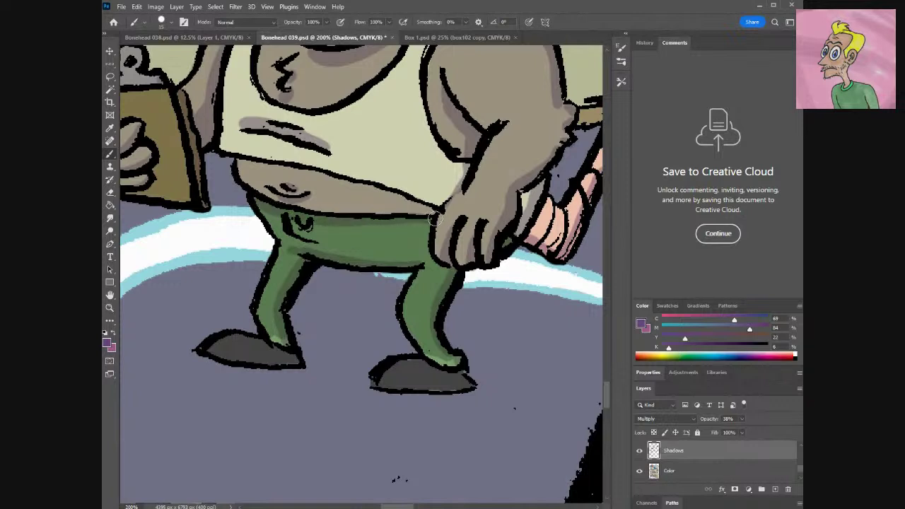
key("e")
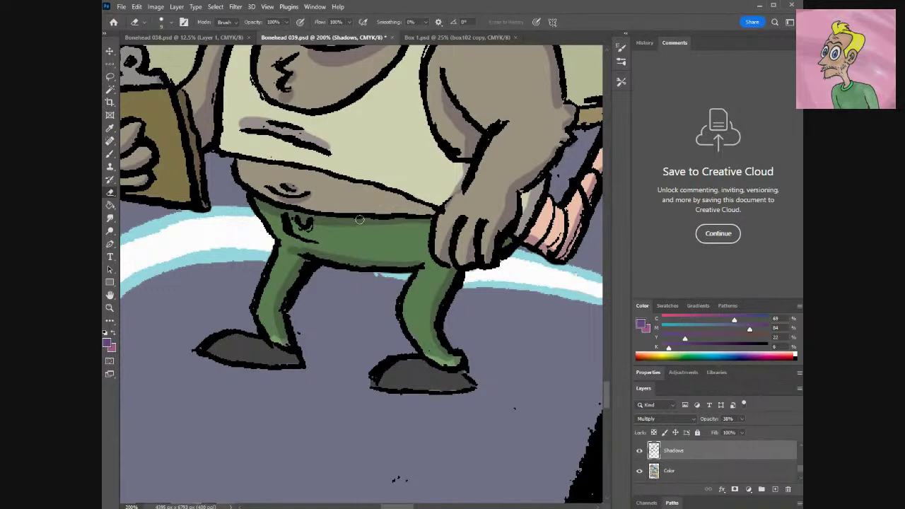
Paint shadows along the soles of both of the small rat's dark shoes.
key("b")
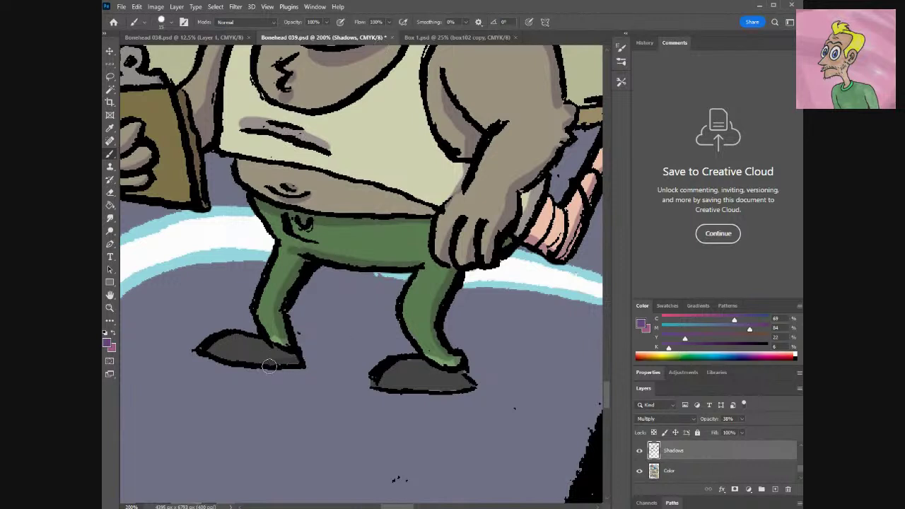
left_click_drag(287, 363, 239, 362)
mouse_move(395, 388)
left_mouse_down()
mouse_move(450, 390)
mouse_move(466, 380)
mouse_move(440, 388)
left_mouse_up()
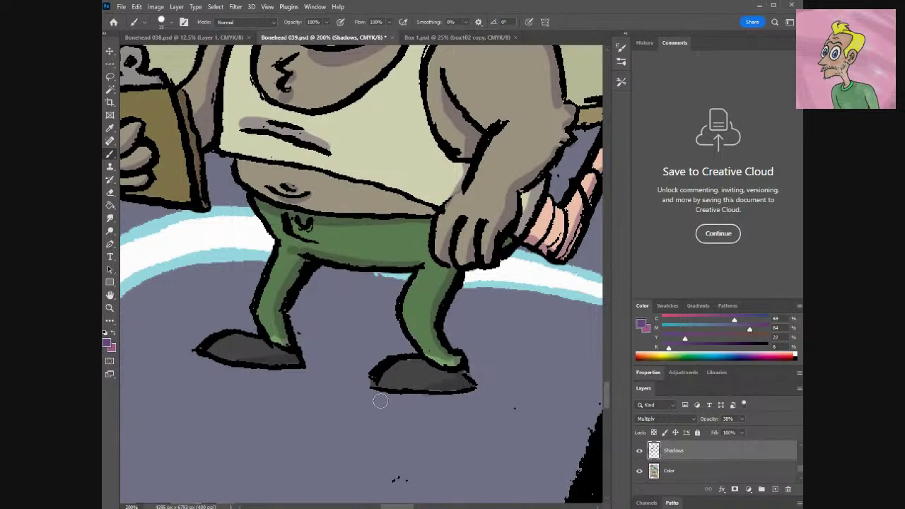
key("e")
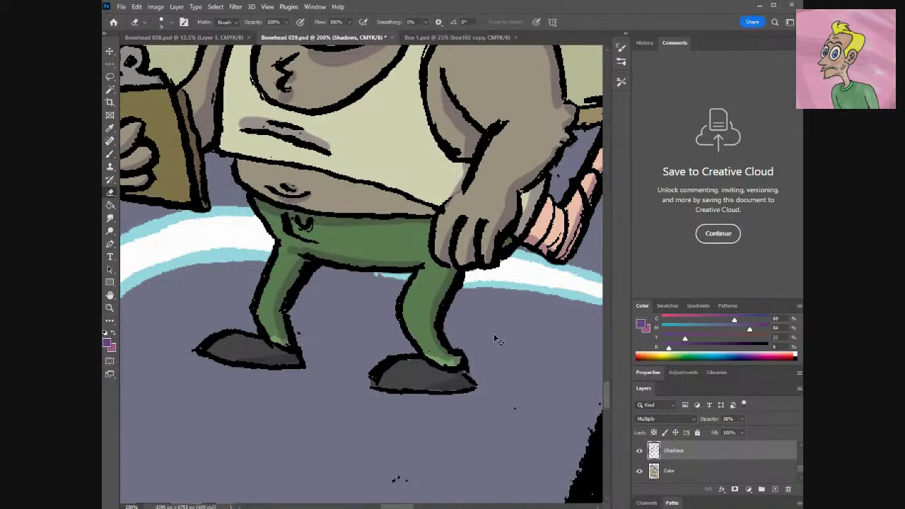
Examine the small rat's shading against the whole hallway panel and its neighbouring panels.
key("ctrl+minus")
key("ctrl+minus")
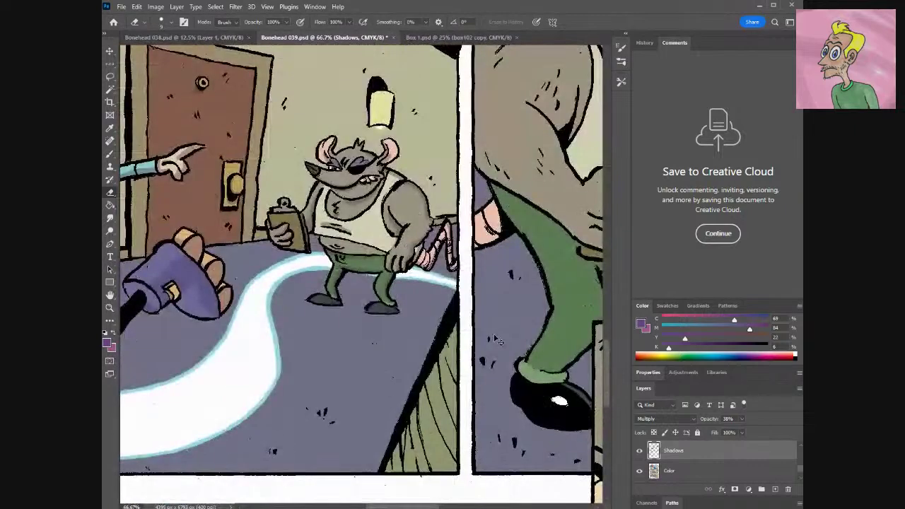
key("ctrl+minus")
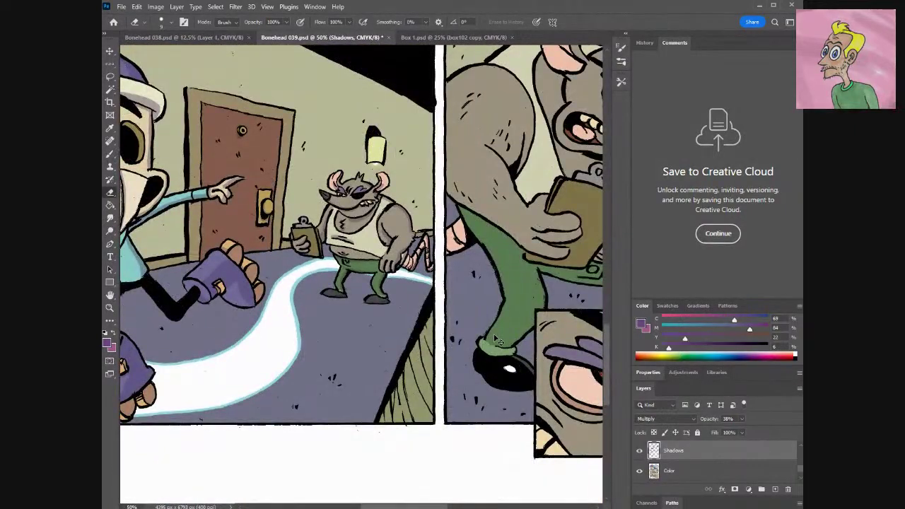
key("ctrl+minus")
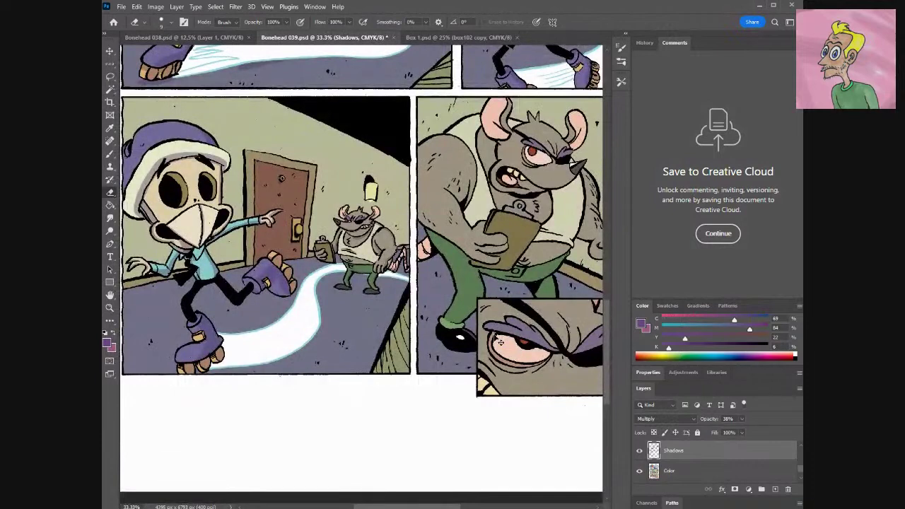
key("ctrl+plus")
key("ctrl+plus")
key("ctrl+plus")
key("ctrl+plus")
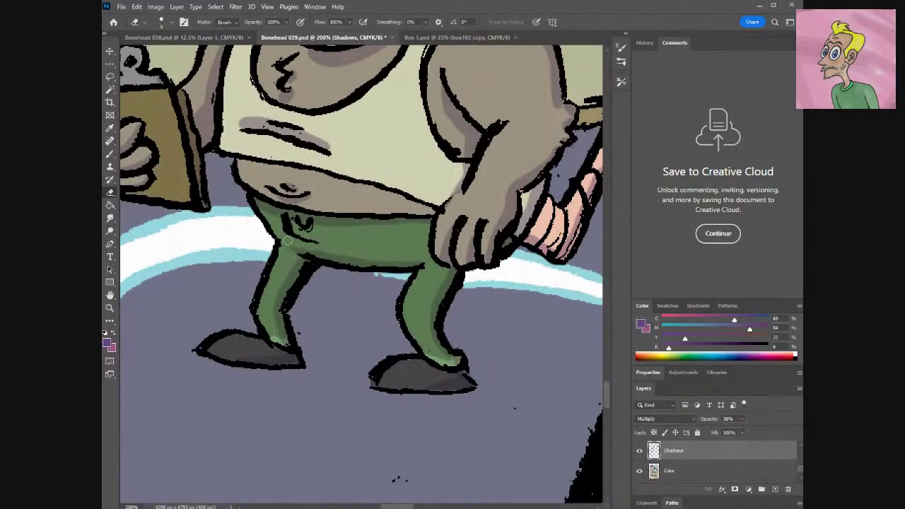
Shade the wall lamp's side and paint a narrow shadow on the wall around its black mount, redoing the first wall stroke.
left_click_drag(609, 388, 608, 368)
key("b")
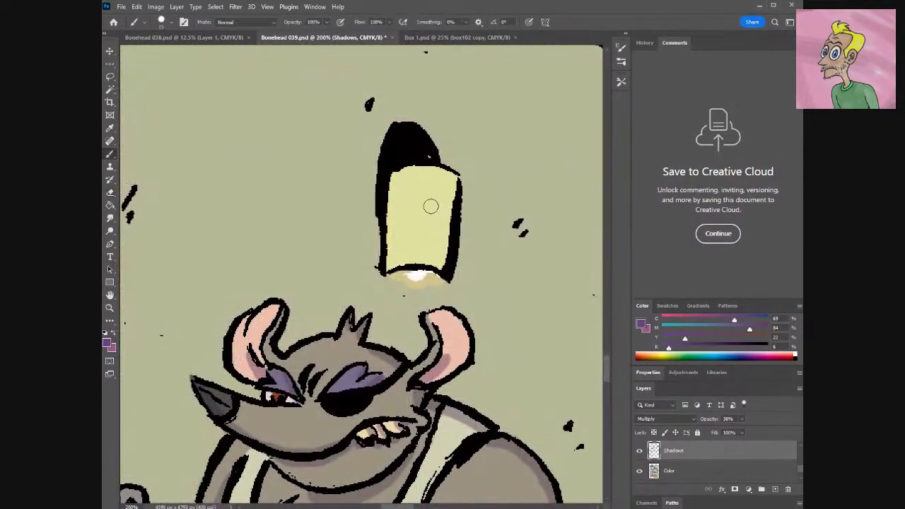
left_click_drag(393, 169, 388, 270)
mouse_move(381, 214)
left_mouse_down()
mouse_move(382, 130)
mouse_move(395, 105)
mouse_move(409, 108)
mouse_move(434, 155)
left_mouse_up()
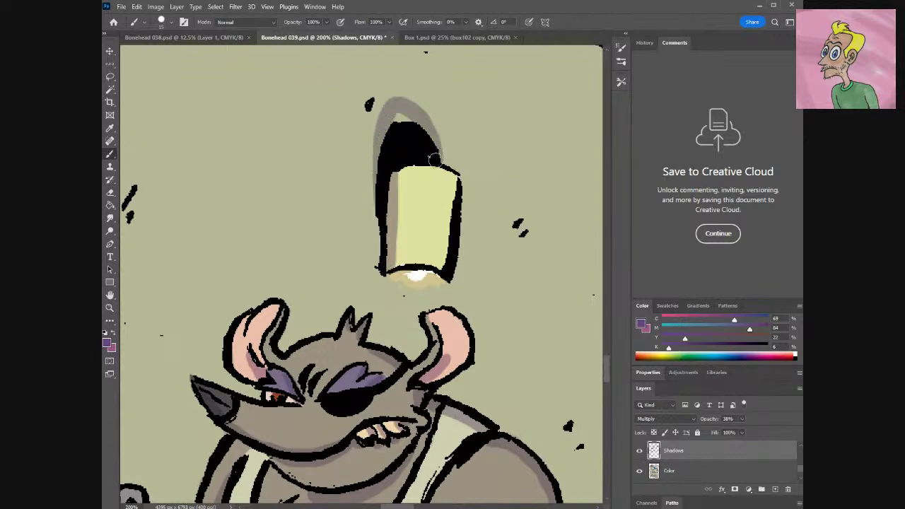
key("ctrl+z")
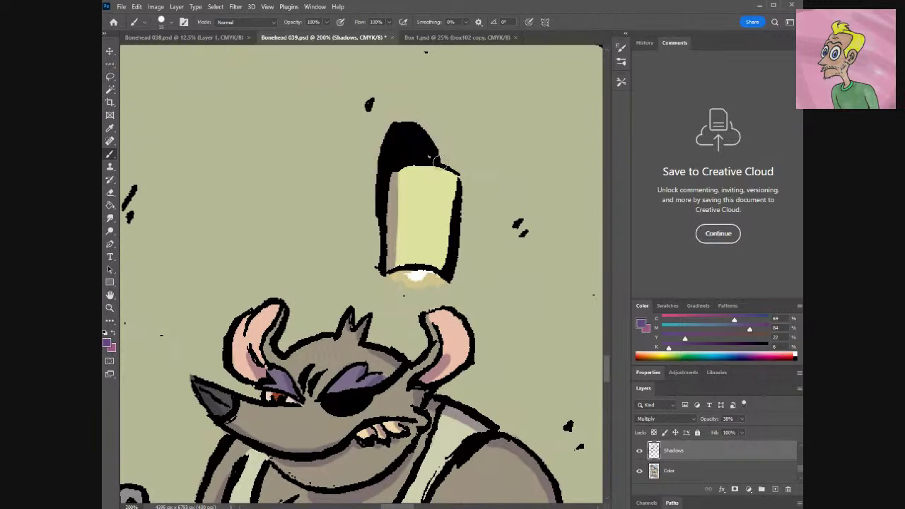
mouse_move(437, 164)
left_mouse_down()
mouse_move(428, 130)
mouse_move(408, 106)
mouse_move(390, 113)
mouse_move(382, 265)
mouse_move(383, 245)
left_mouse_up()
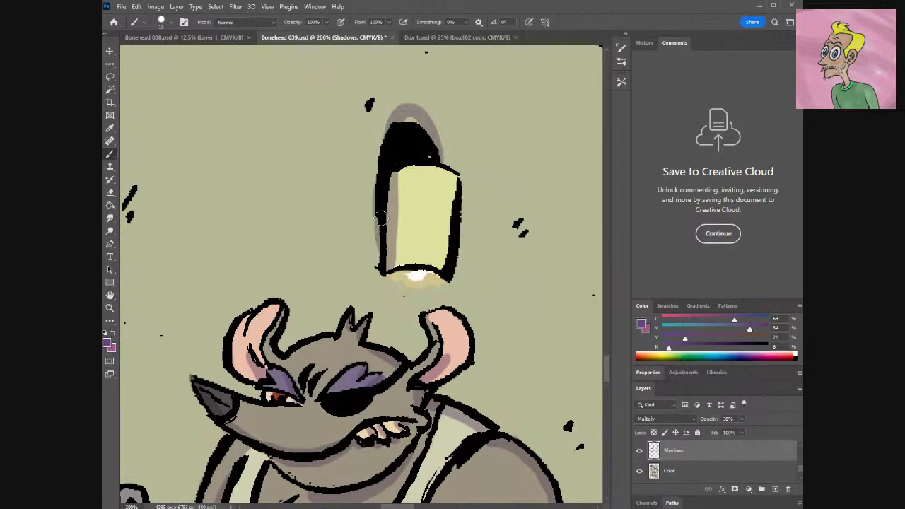
mouse_move(380, 174)
left_mouse_down()
mouse_move(385, 131)
mouse_move(403, 114)
mouse_move(432, 164)
mouse_move(452, 151)
left_mouse_up()
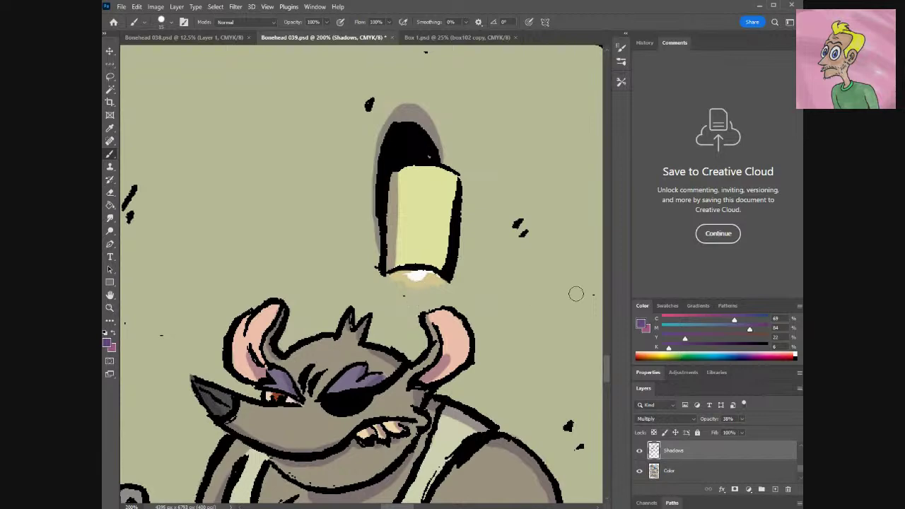
Paint a thin shadow on the floor along the door's base and erase the spill onto the door.
left_click_drag(609, 364, 613, 403)
left_click_drag(424, 506, 389, 506)
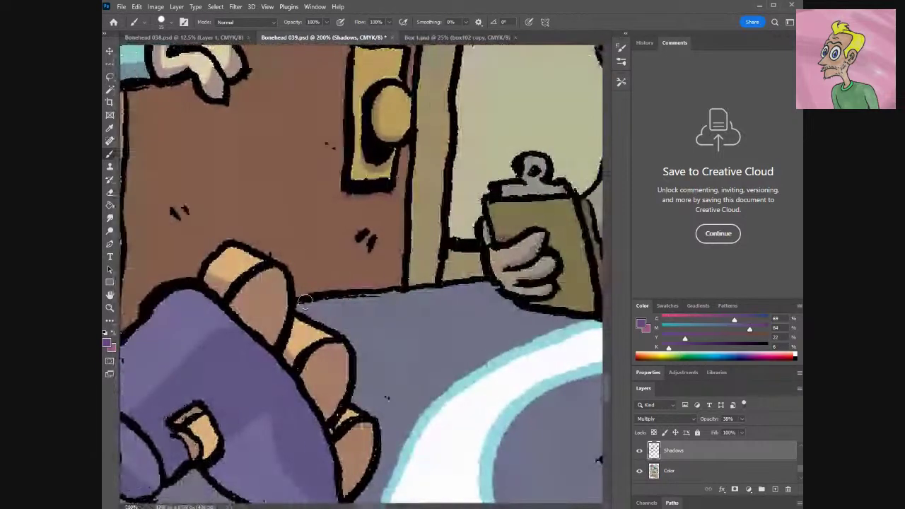
left_click_drag(396, 288, 296, 304)
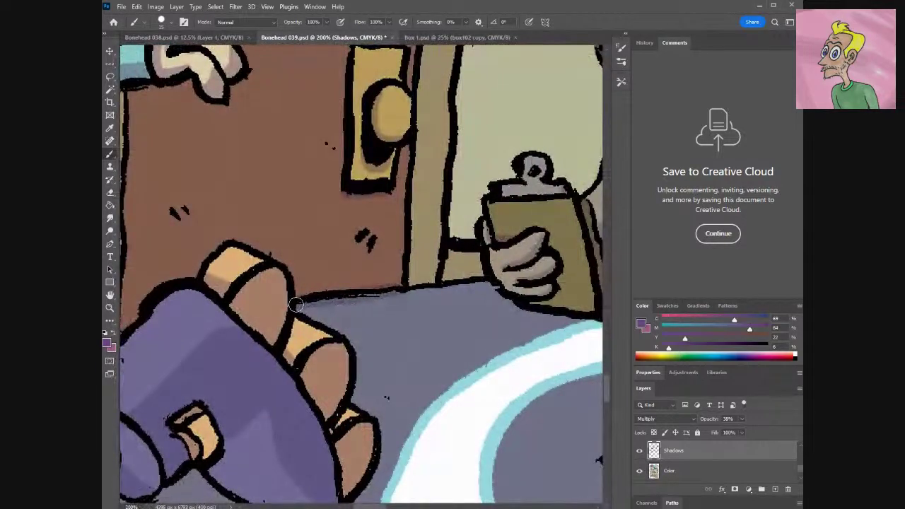
key("e")
left_click_drag(390, 283, 353, 282)
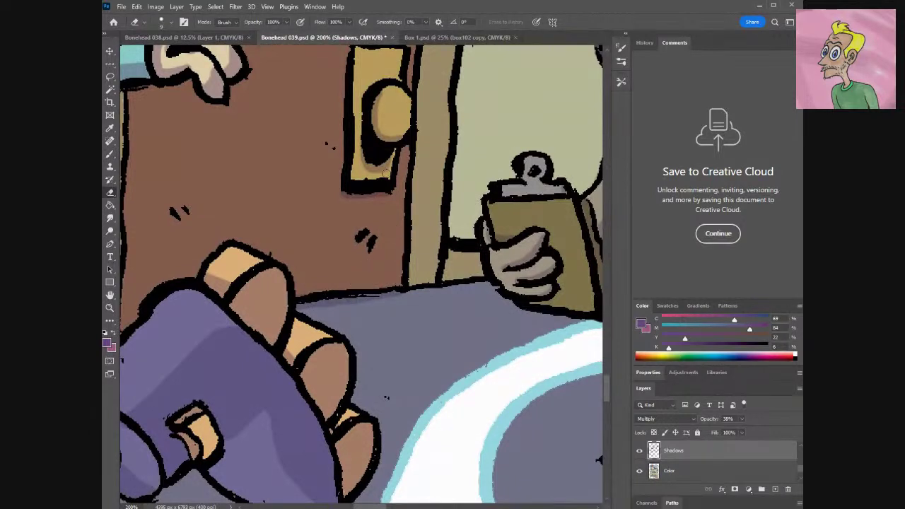
Ready the brush on the Shadows layer for more shading around the small rat's legs.
key("ctrl+minus")
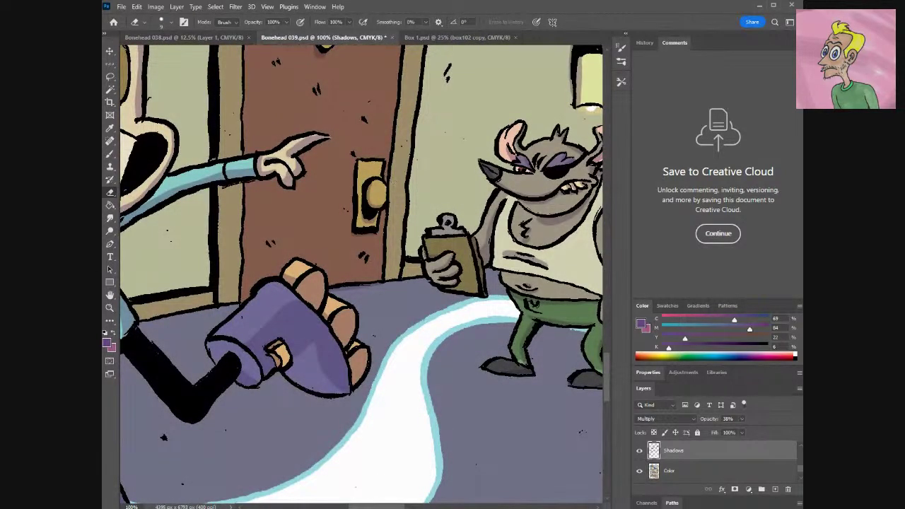
left_click_drag(374, 506, 413, 487)
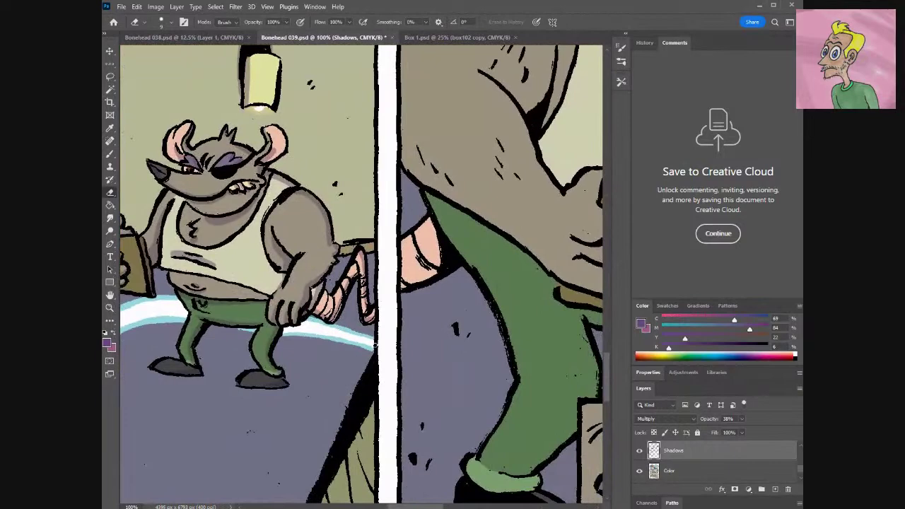
key("b")
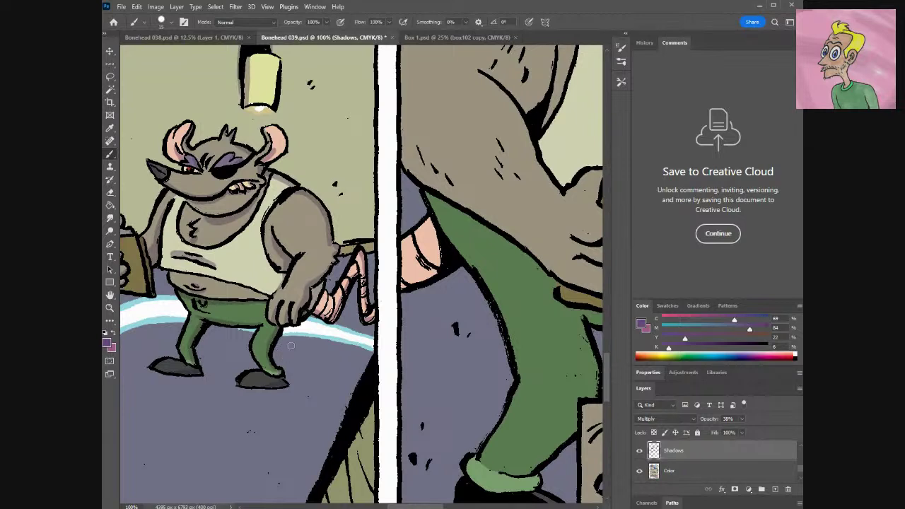
Paint a shadow on the Shadows layer along the horn and the underside of the snout in the large clipboard character panel.
key("e")
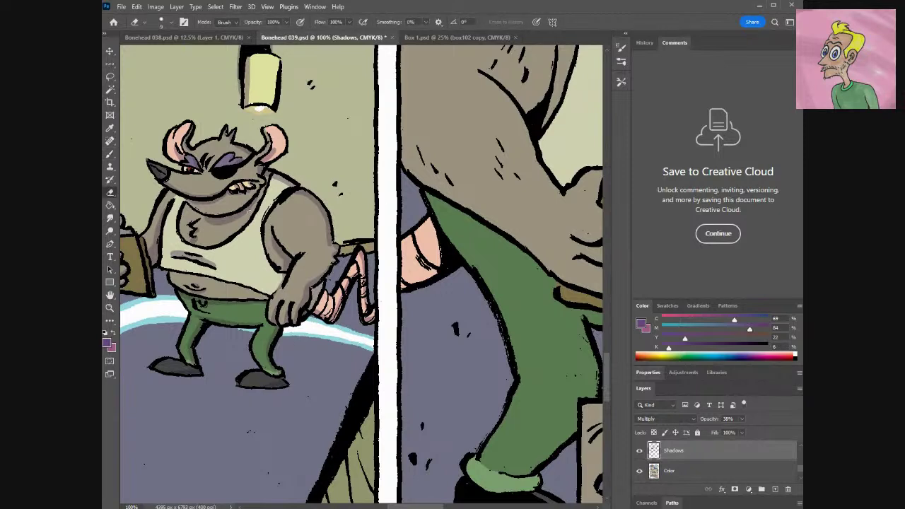
scroll(606, 359, "down", 10)
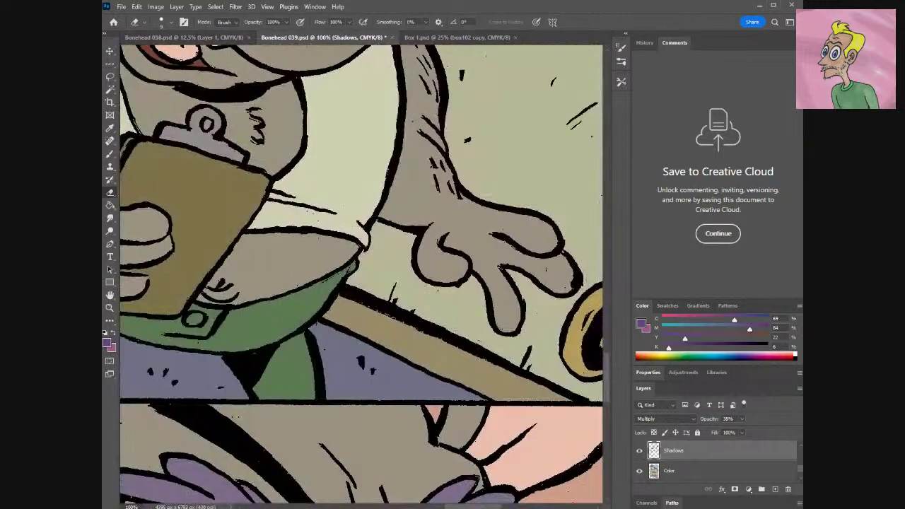
left_click_drag(606, 373, 610, 342)
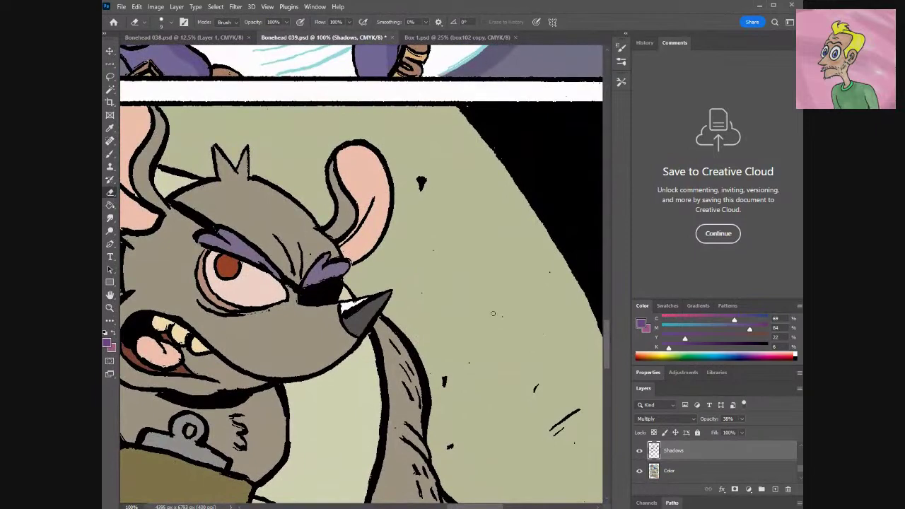
key("b")
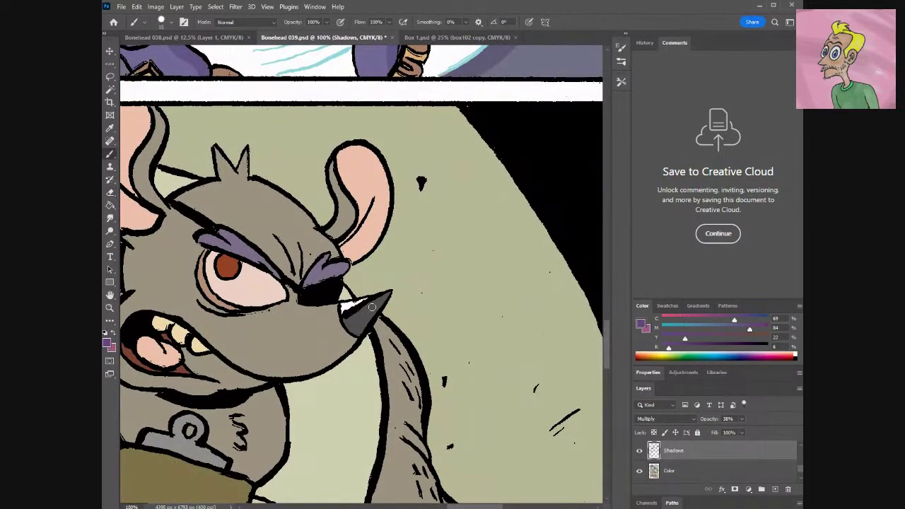
mouse_move(387, 295)
left_mouse_down()
mouse_move(326, 364)
mouse_move(268, 375)
mouse_move(238, 367)
mouse_move(231, 376)
left_mouse_up()
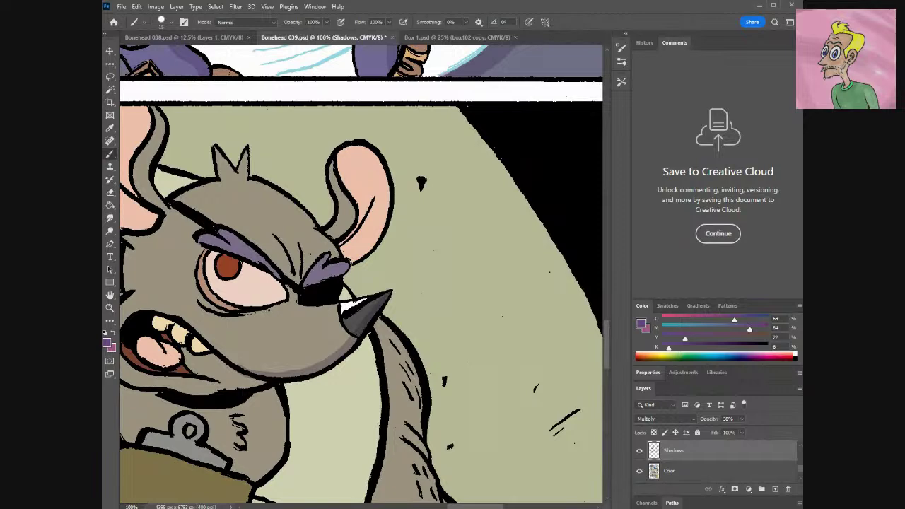
Paint shadows around the rim of the character's open eye and in the bags beneath it, redoing the unwanted stroke.
key("h")
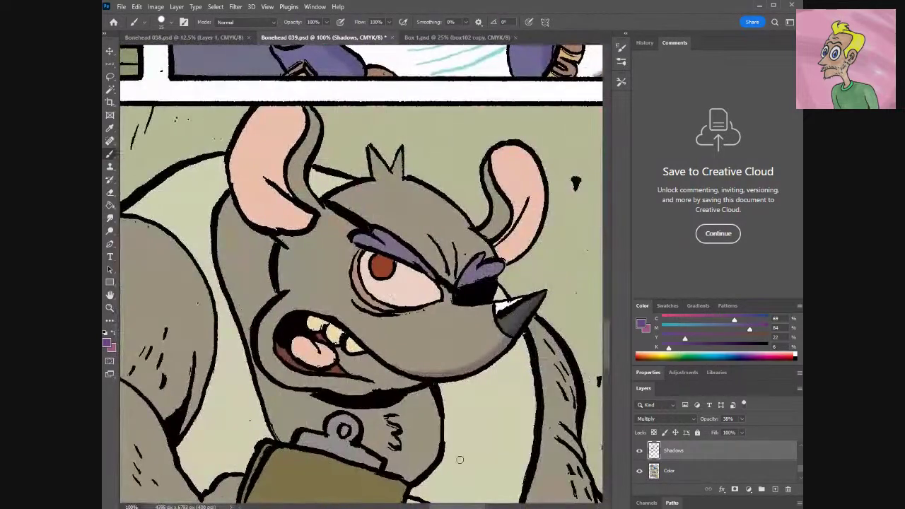
key("e")
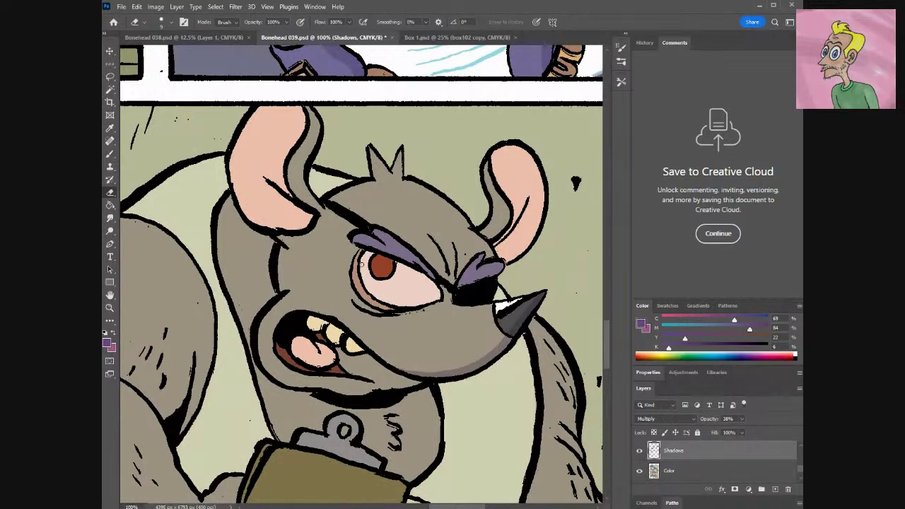
key("b")
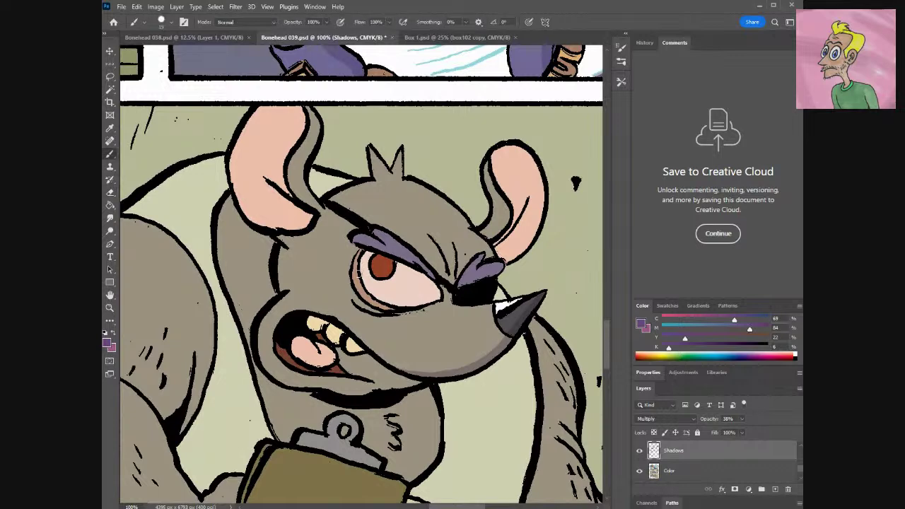
mouse_move(360, 258)
left_mouse_down()
mouse_move(369, 292)
mouse_move(387, 304)
mouse_move(442, 300)
mouse_move(369, 304)
mouse_move(355, 284)
mouse_move(357, 251)
left_mouse_up()
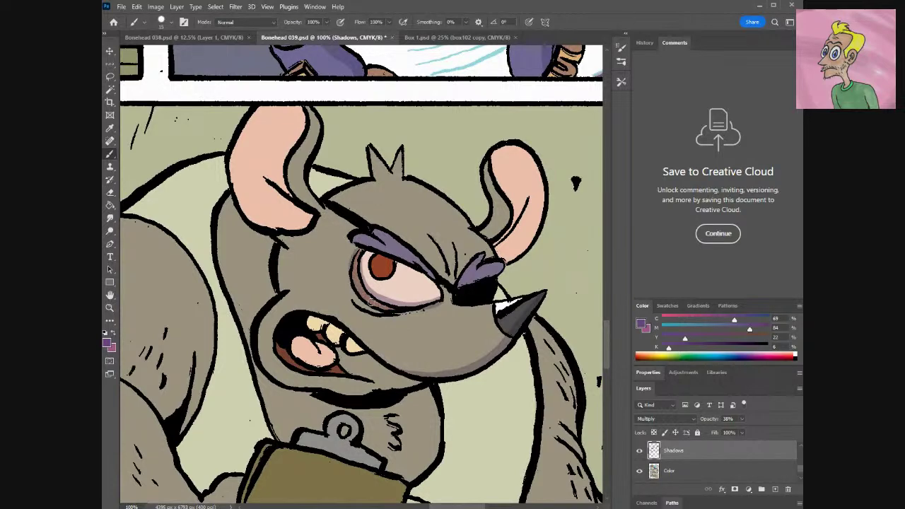
key("ctrl+z")
left_click_drag(378, 314, 354, 303)
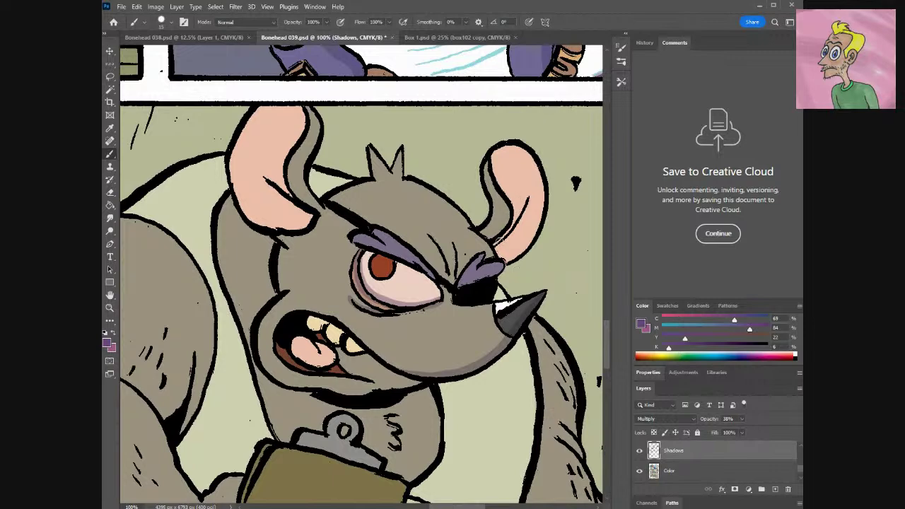
Paint shadows in the inner fold of the smaller ear and along both purple eyebrows.
left_click_drag(496, 246, 525, 206)
left_click_drag(499, 252, 513, 231)
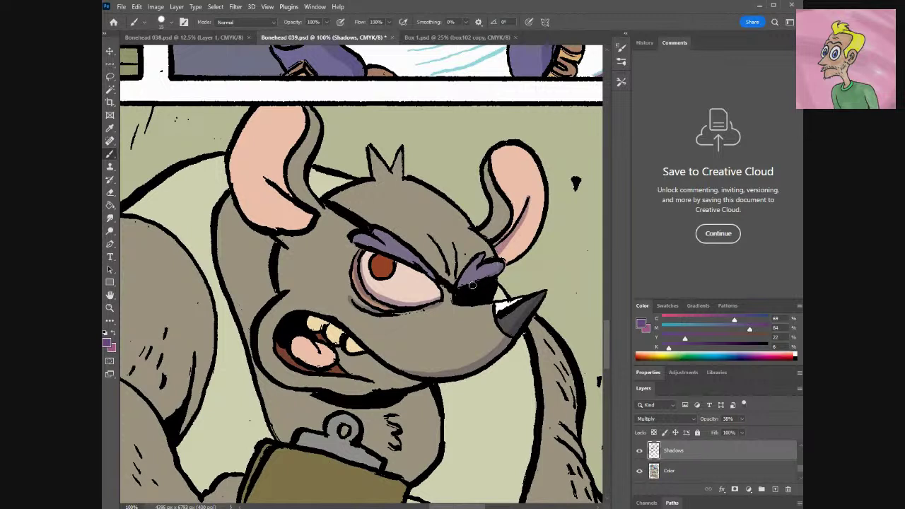
left_click_drag(358, 234, 429, 271)
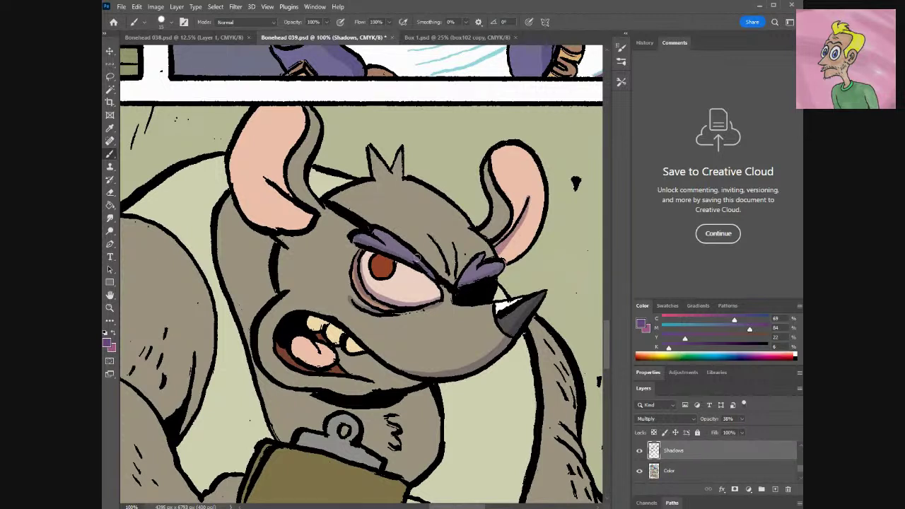
mouse_move(371, 233)
left_mouse_down()
mouse_move(378, 240)
mouse_move(368, 249)
left_mouse_up()
left_click_drag(483, 255, 461, 289)
Paint shadows on the larger ear's inner fold and rim, and along the upper edge of the forehead.
mouse_move(270, 185)
left_mouse_down()
mouse_move(308, 225)
mouse_move(306, 217)
left_mouse_up()
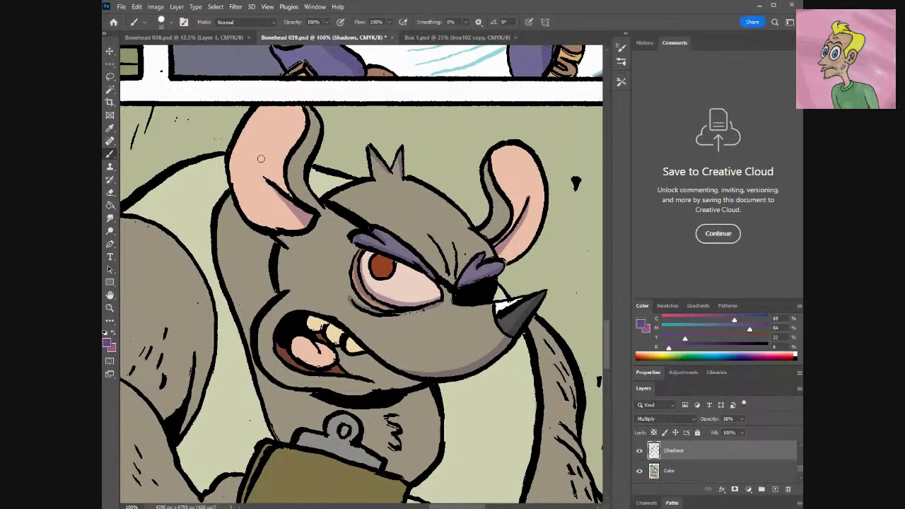
mouse_move(297, 212)
left_mouse_down()
mouse_move(298, 225)
mouse_move(288, 198)
left_mouse_up()
left_click_drag(470, 225, 410, 184)
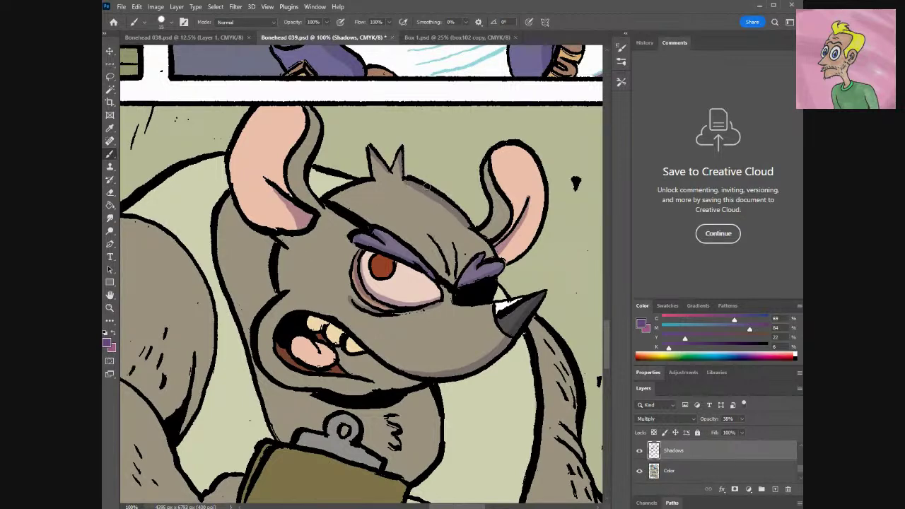
left_click_drag(462, 230, 493, 255)
mouse_move(315, 200)
left_mouse_down()
mouse_move(298, 170)
mouse_move(318, 135)
mouse_move(303, 195)
mouse_move(322, 209)
mouse_move(316, 177)
left_mouse_up()
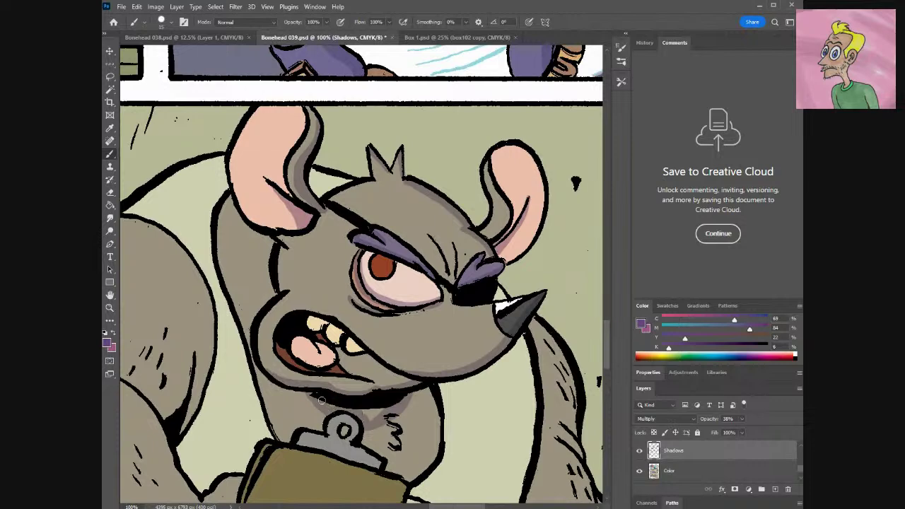
Paint shadows on the neck below the jaw and down the outer side of the outstretched arm.
left_click_drag(363, 411, 369, 417)
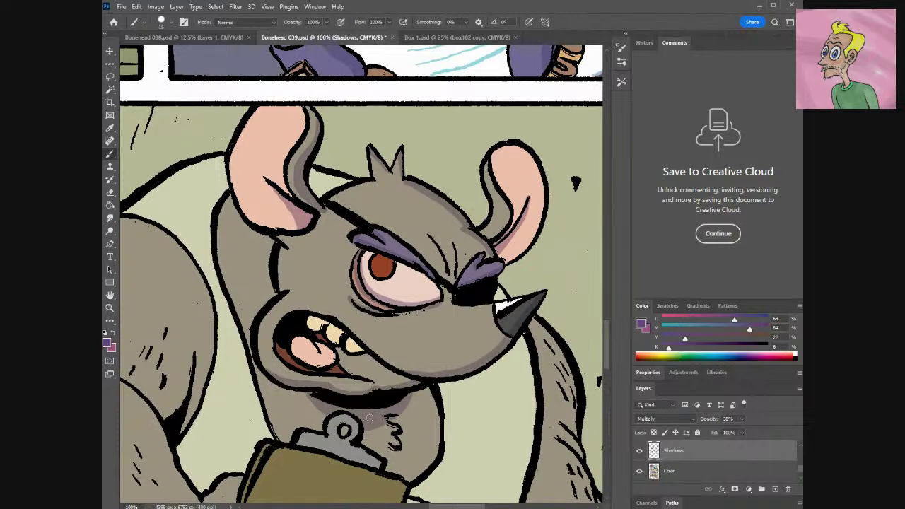
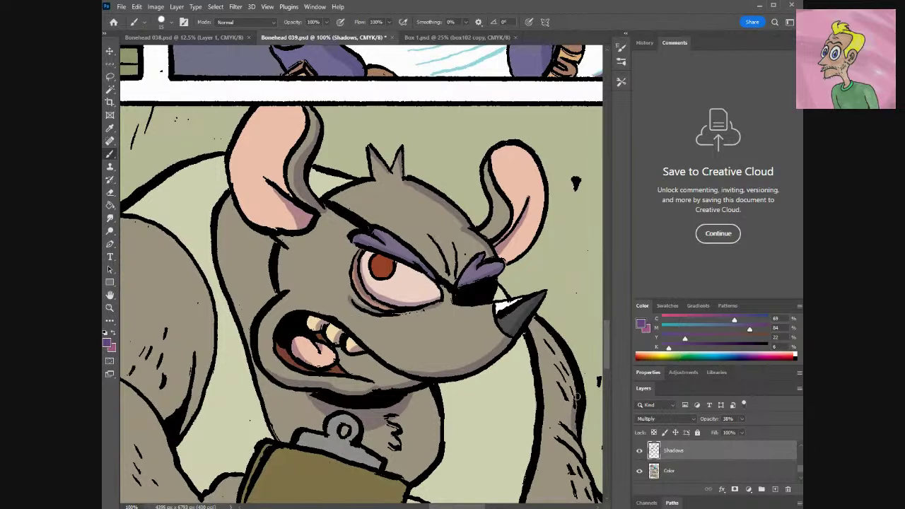
mouse_move(568, 411)
left_mouse_down()
mouse_move(567, 378)
mouse_move(549, 336)
mouse_move(529, 323)
left_mouse_up()
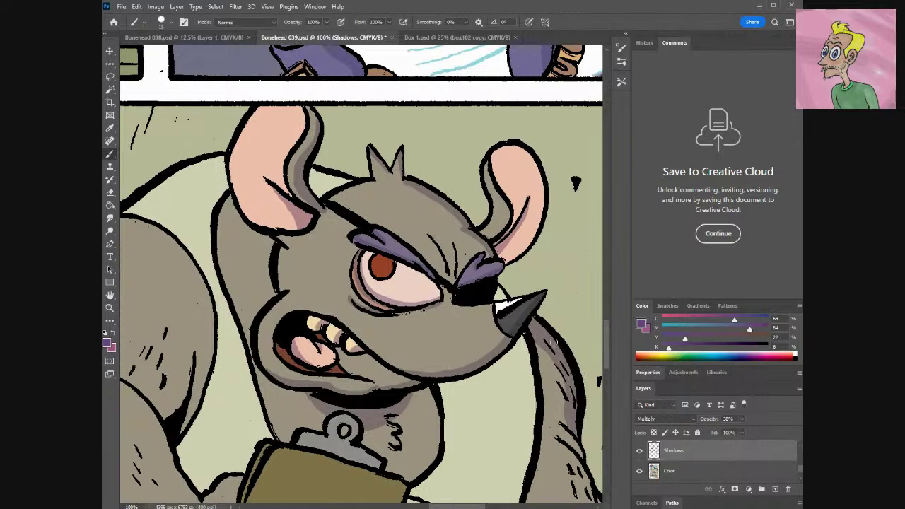
left_click_drag(608, 356, 608, 374)
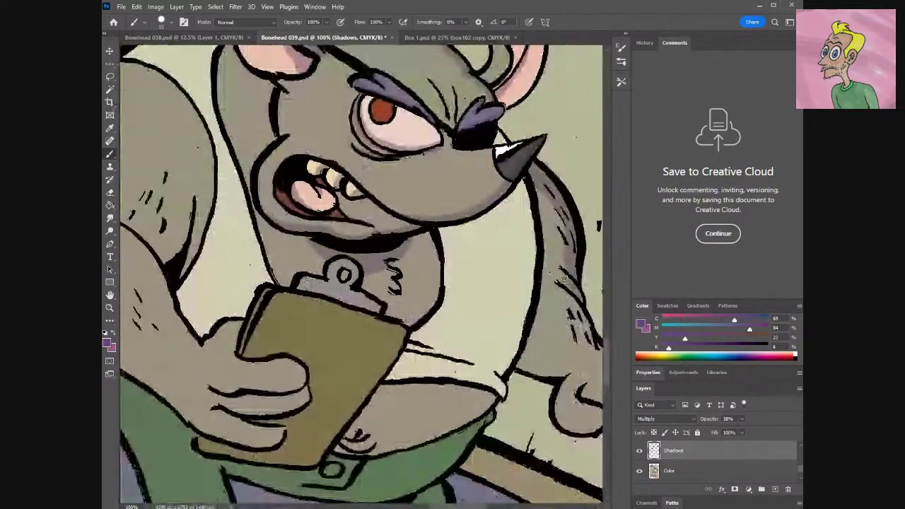
left_click_drag(566, 280, 580, 322)
Paint shadows along the back of the outstretched hand, its fingers and its thumb.
left_click_drag(436, 506, 444, 507)
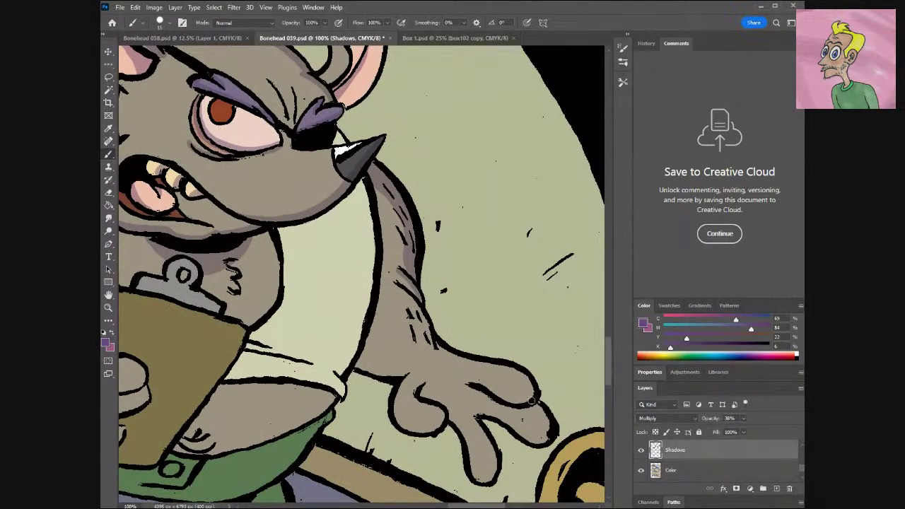
mouse_move(531, 400)
left_mouse_down()
mouse_move(521, 378)
mouse_move(437, 345)
left_mouse_up()
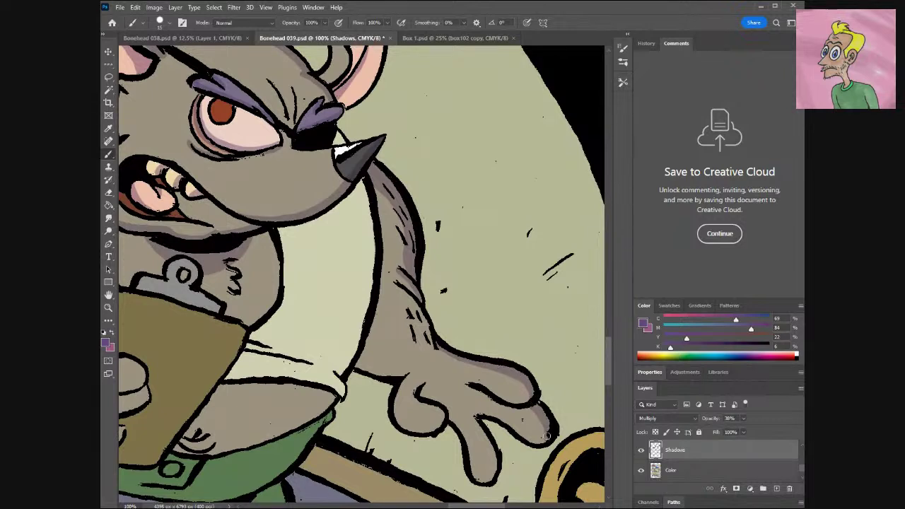
mouse_move(483, 482)
left_mouse_down()
mouse_move(496, 467)
mouse_move(483, 428)
mouse_move(491, 483)
left_mouse_up()
mouse_move(433, 431)
left_mouse_down()
mouse_move(438, 420)
mouse_move(413, 393)
mouse_move(429, 382)
left_mouse_up()
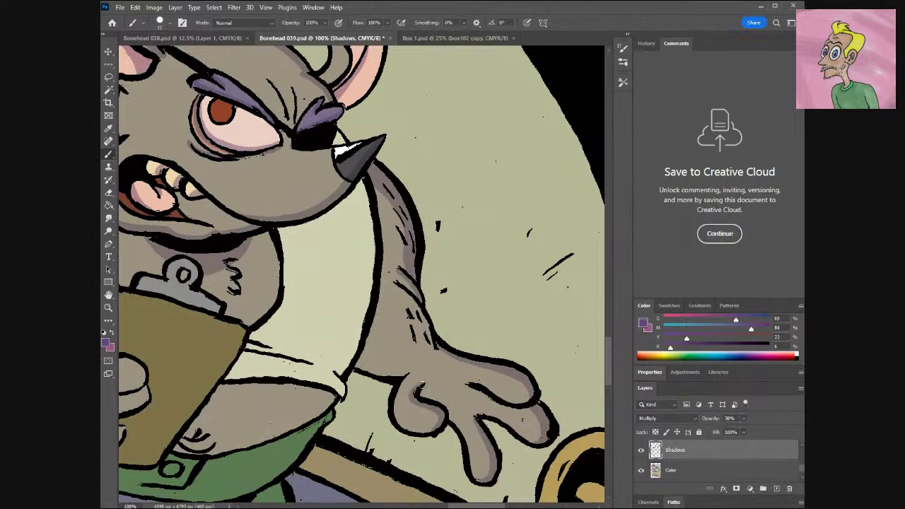
mouse_move(433, 410)
left_mouse_down()
mouse_move(425, 434)
mouse_move(431, 411)
mouse_move(416, 432)
mouse_move(418, 401)
left_mouse_up()
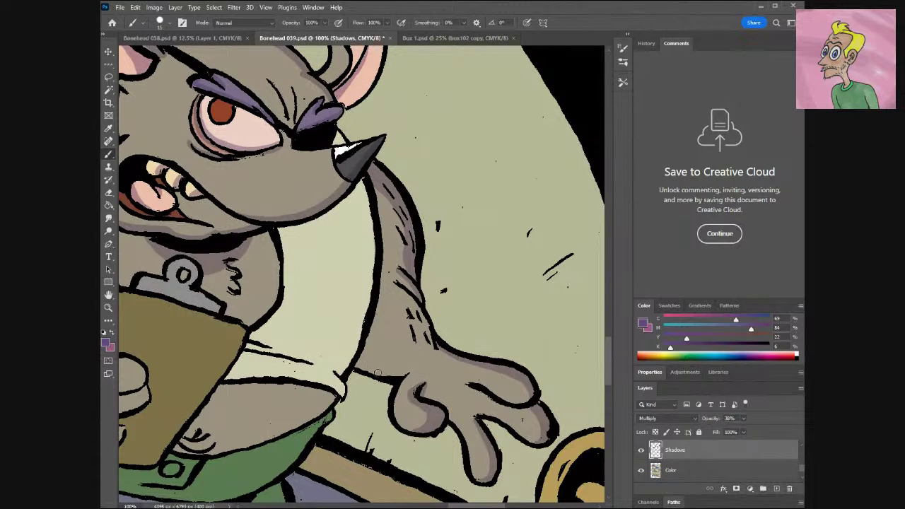
Paint shadows along the outstretched arm's inner edge beside the shirt and under the shirt's lower creases.
mouse_move(405, 374)
left_mouse_down()
mouse_move(380, 377)
mouse_move(393, 374)
mouse_move(377, 350)
mouse_move(376, 311)
mouse_move(378, 371)
mouse_move(366, 350)
mouse_move(369, 369)
mouse_move(355, 364)
left_mouse_up()
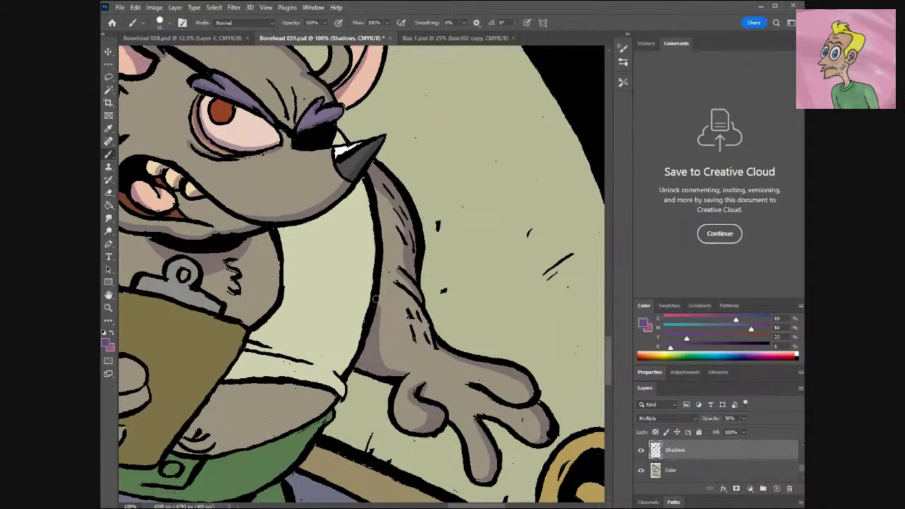
mouse_move(405, 373)
left_mouse_down()
mouse_move(386, 358)
mouse_move(374, 314)
left_mouse_up()
left_click_drag(380, 261, 370, 186)
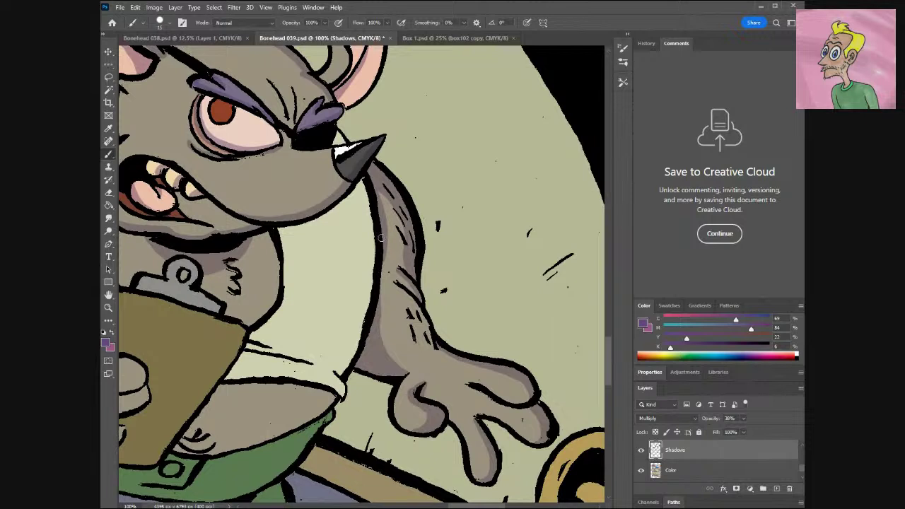
left_click_drag(244, 346, 315, 363)
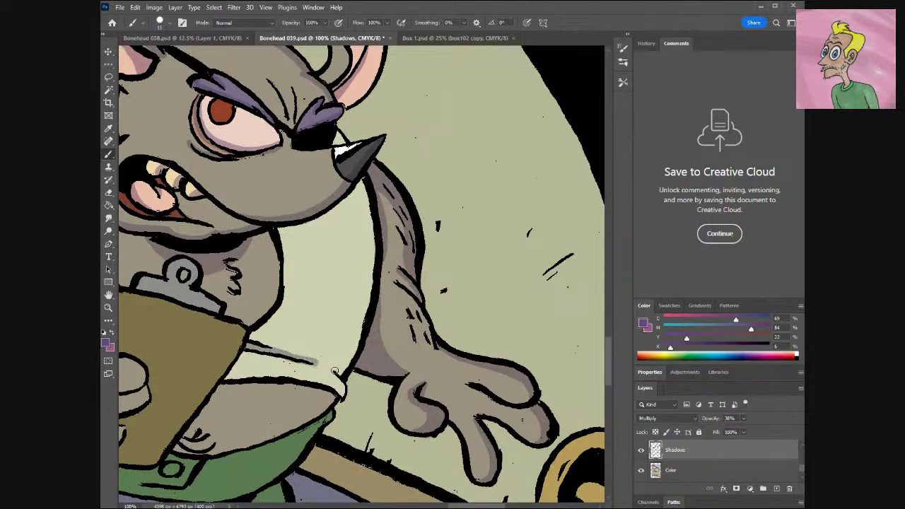
left_click(339, 387)
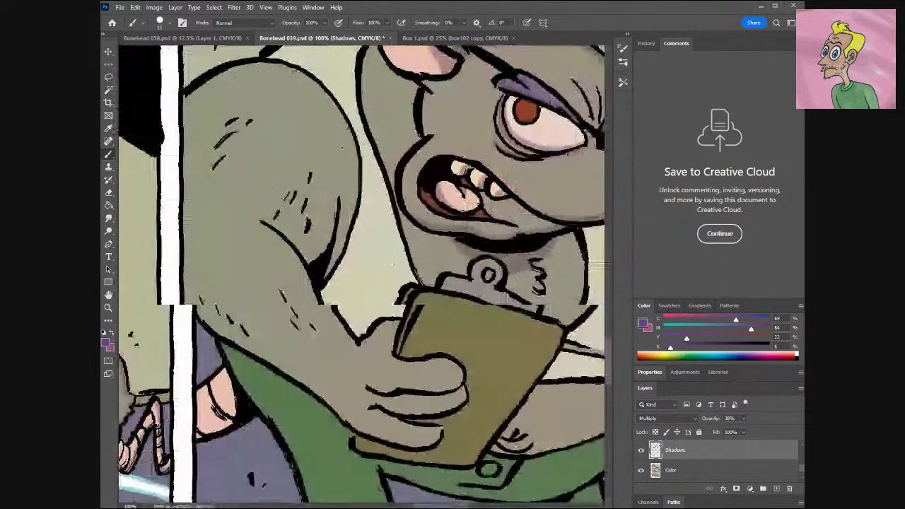
Paint shadows on the lower fingers of the hand gripping the clipboard, redoing the unwanted stroke.
scroll(364, 450, "right", 5)
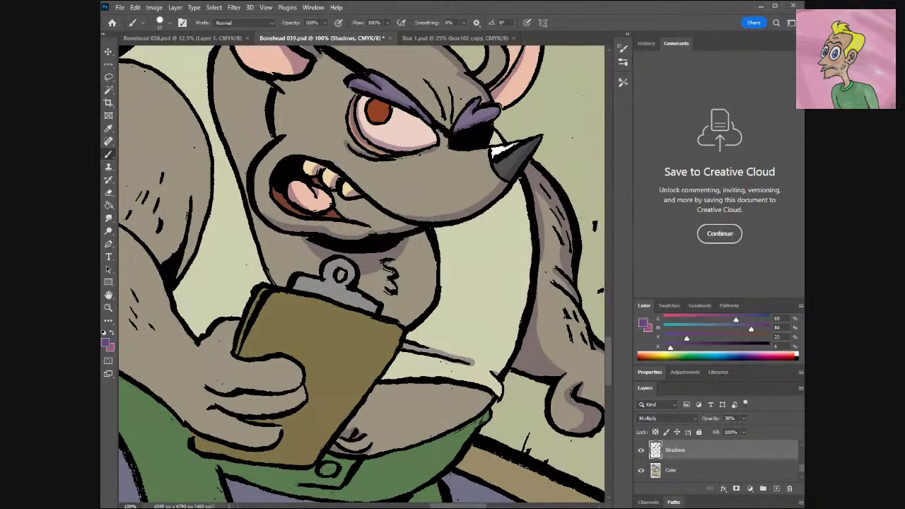
left_click_drag(234, 458, 410, 493)
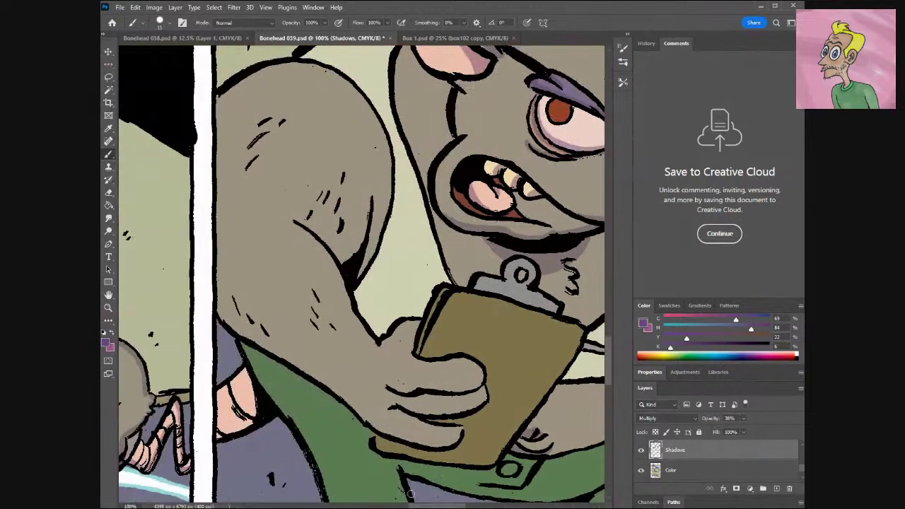
mouse_move(435, 419)
left_mouse_down()
mouse_move(457, 430)
mouse_move(397, 408)
mouse_move(438, 429)
left_mouse_up()
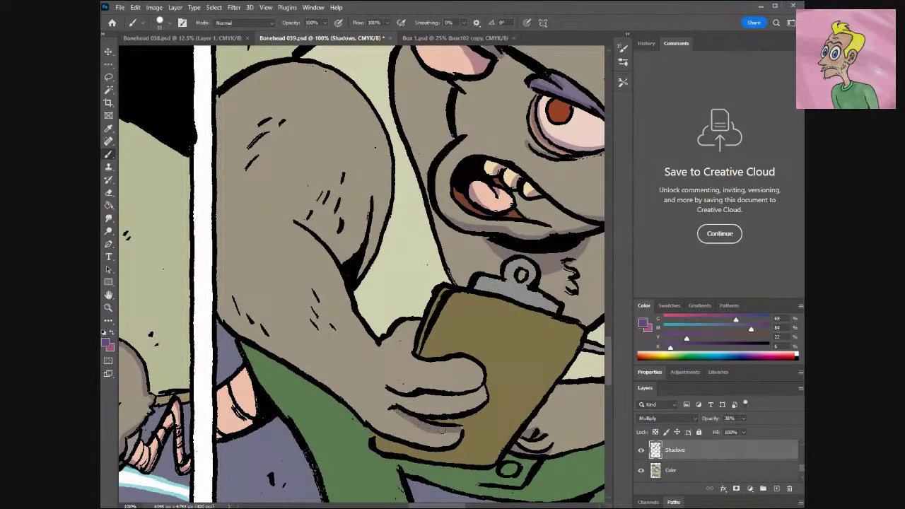
key("ctrl+z")
left_click_drag(410, 393, 443, 394)
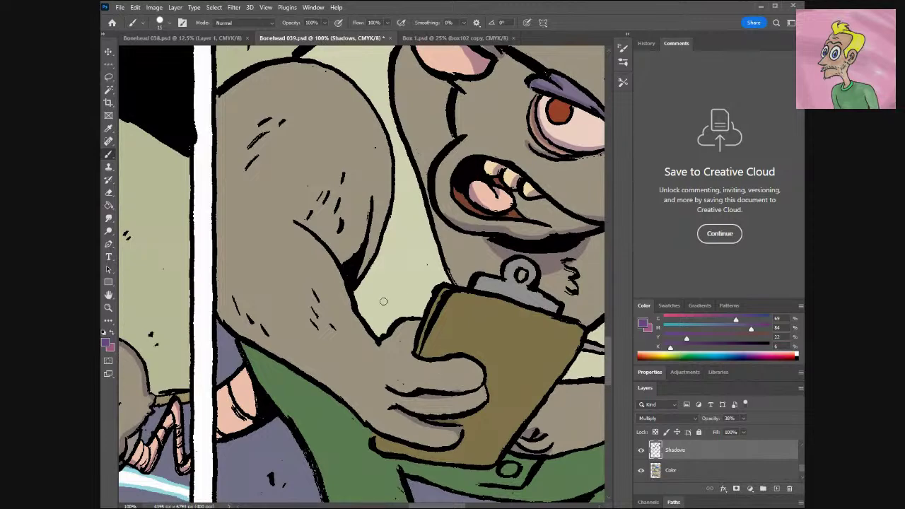
Shade the topmost finger of the hand gripping the clipboard and clean up the shadow's edge with the Eraser.
key("e")
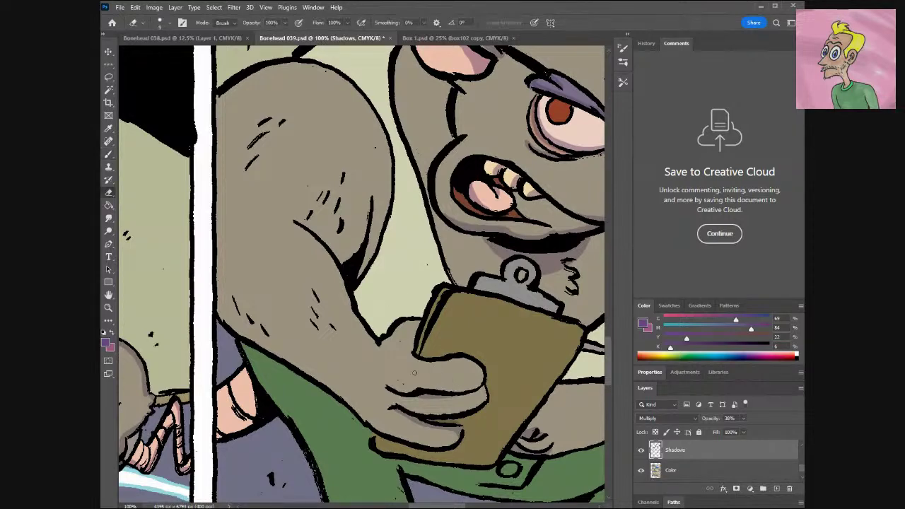
key("b")
mouse_move(414, 353)
left_mouse_down()
mouse_move(466, 359)
mouse_move(482, 372)
left_mouse_up()
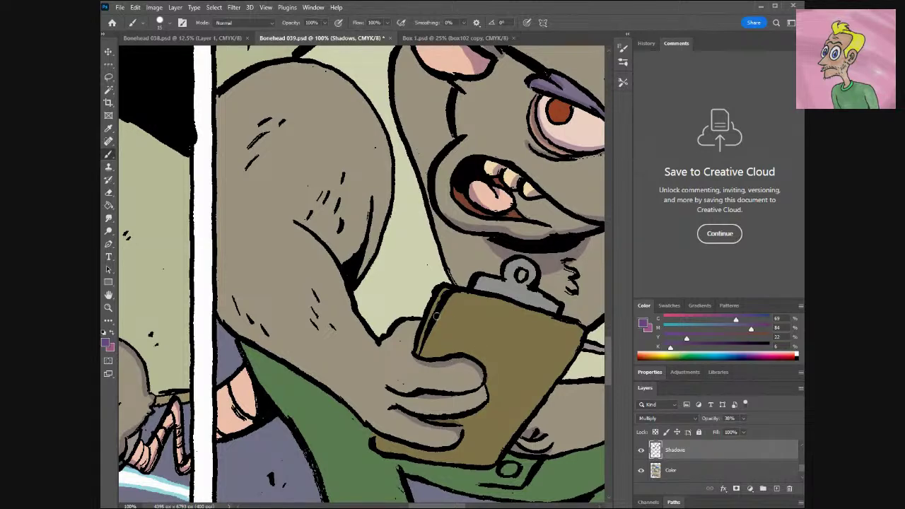
key("e")
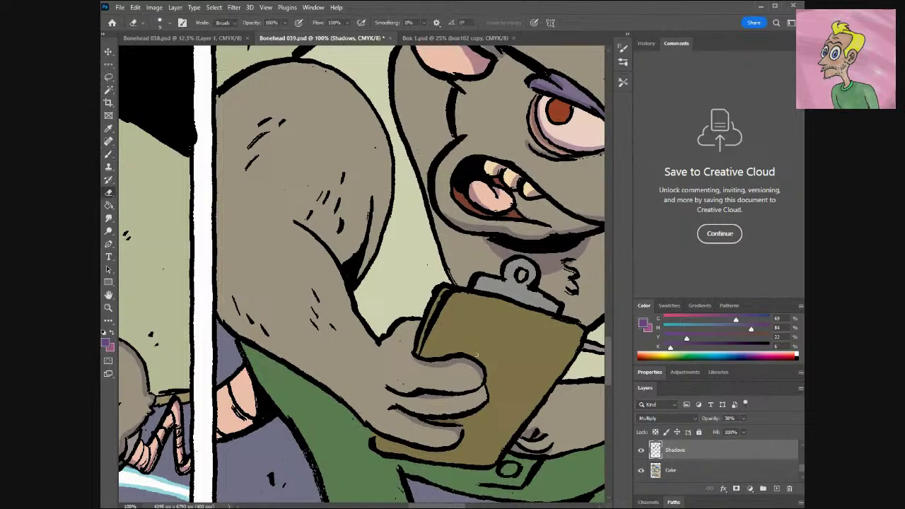
key("b")
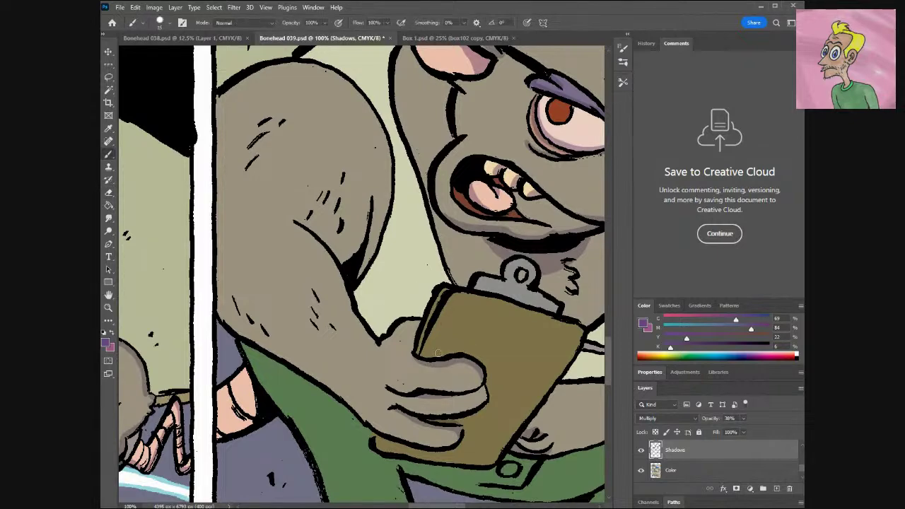
Paint shadows on the clipboard above the gripping fingers, around the bent arm's crease and adjoining shirt, and on the pink tail.
mouse_move(448, 359)
left_mouse_down()
mouse_move(415, 352)
mouse_move(446, 289)
left_mouse_up()
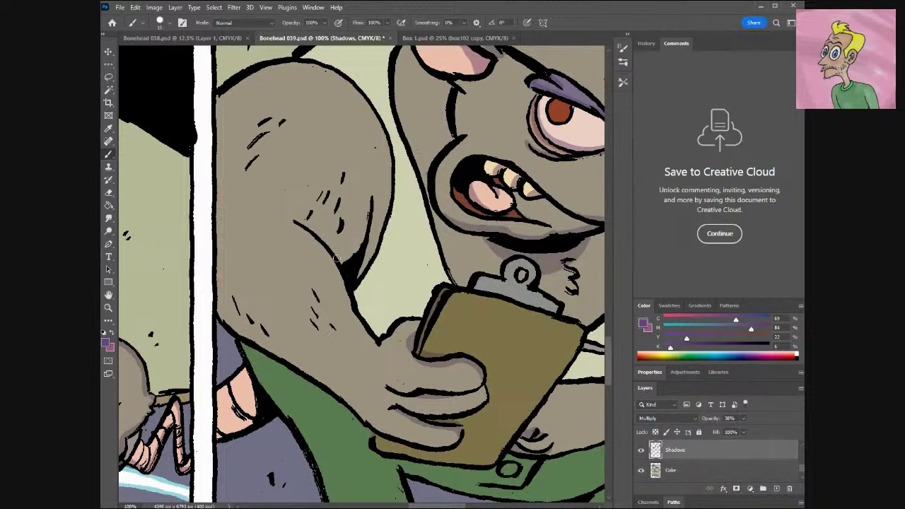
mouse_move(333, 253)
left_mouse_down()
mouse_move(357, 234)
mouse_move(369, 196)
mouse_move(360, 244)
mouse_move(343, 268)
mouse_move(369, 222)
mouse_move(365, 314)
mouse_move(363, 281)
mouse_move(357, 305)
mouse_move(370, 243)
left_mouse_up()
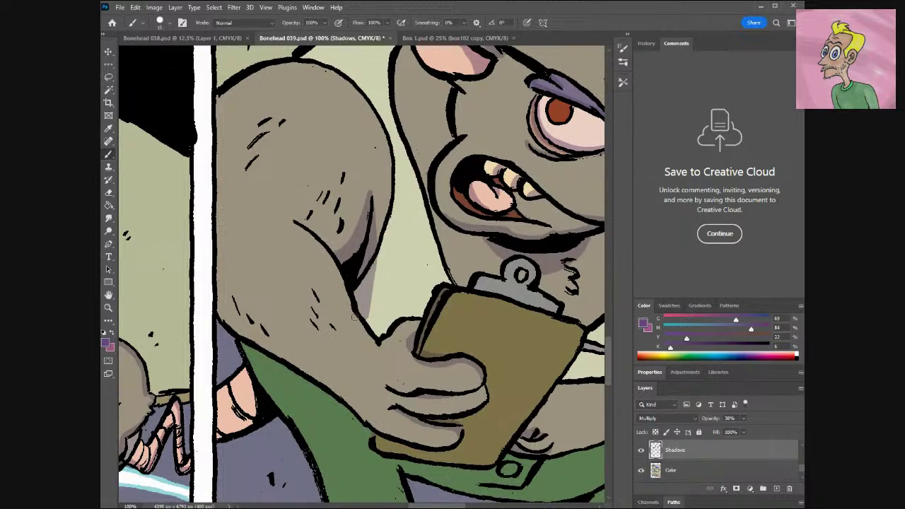
mouse_move(362, 313)
left_mouse_down()
mouse_move(367, 319)
mouse_move(376, 290)
left_mouse_up()
left_click_drag(367, 321, 365, 322)
mouse_move(242, 372)
left_mouse_down()
mouse_move(244, 422)
mouse_move(253, 400)
mouse_move(219, 435)
left_mouse_up()
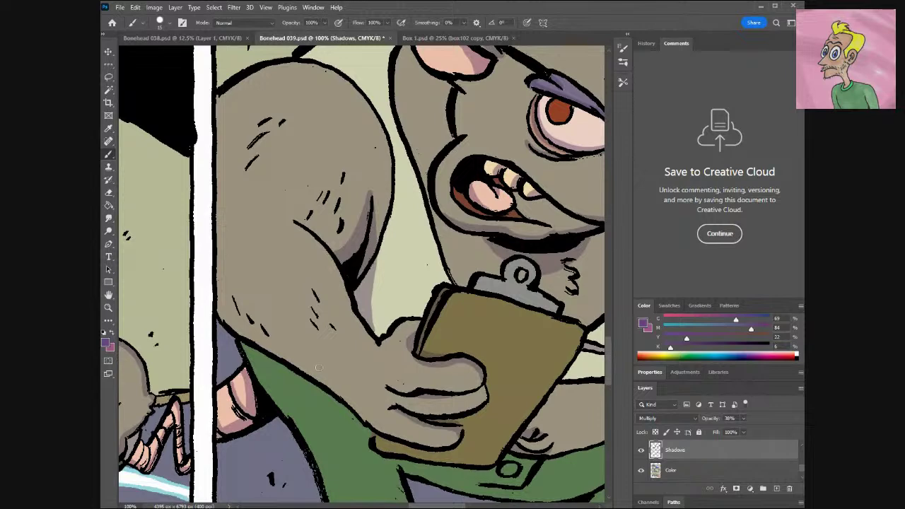
Paint shadows on the far side of the rat's bare belly and along the shirt's outer edge and lower hem.
scroll(360, 276, "right", 10)
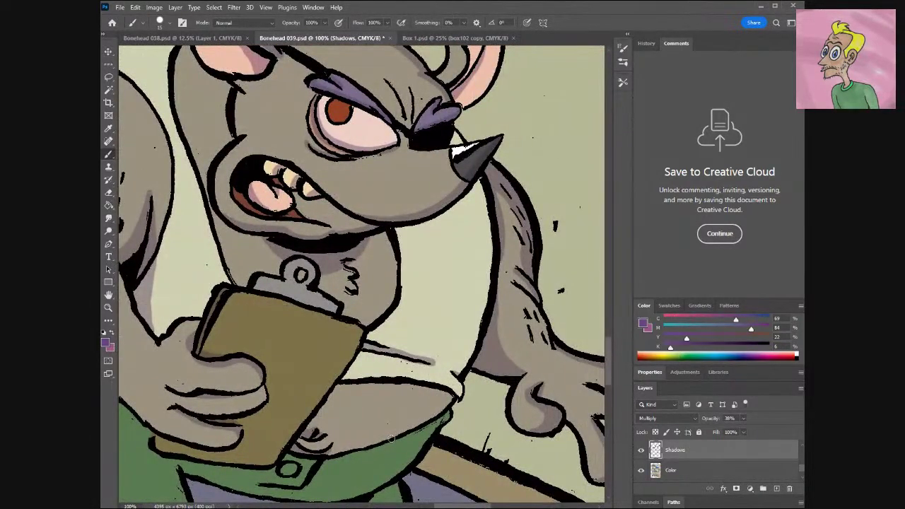
mouse_move(410, 430)
left_mouse_down()
mouse_move(438, 405)
mouse_move(428, 386)
mouse_move(441, 388)
mouse_move(440, 410)
left_mouse_up()
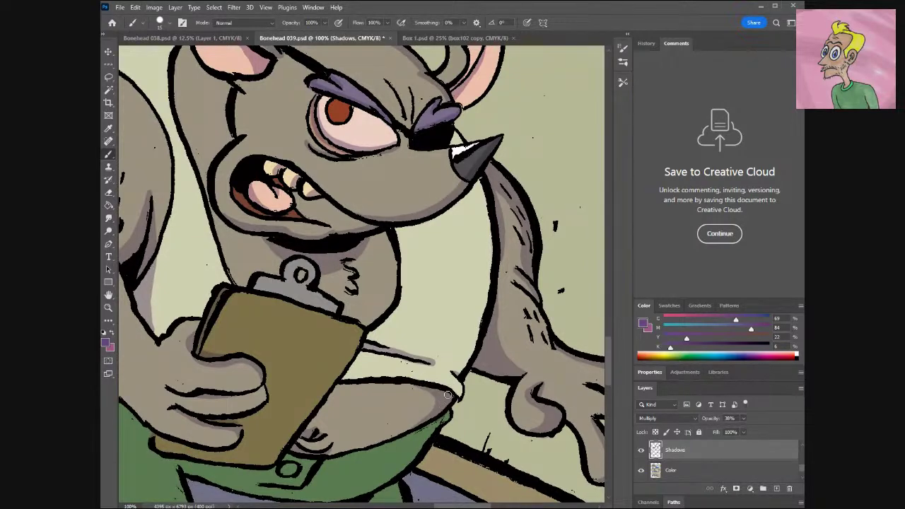
mouse_move(445, 364)
left_mouse_down()
mouse_move(479, 305)
mouse_move(485, 252)
mouse_move(466, 157)
mouse_move(491, 243)
mouse_move(481, 325)
mouse_move(461, 369)
left_mouse_up()
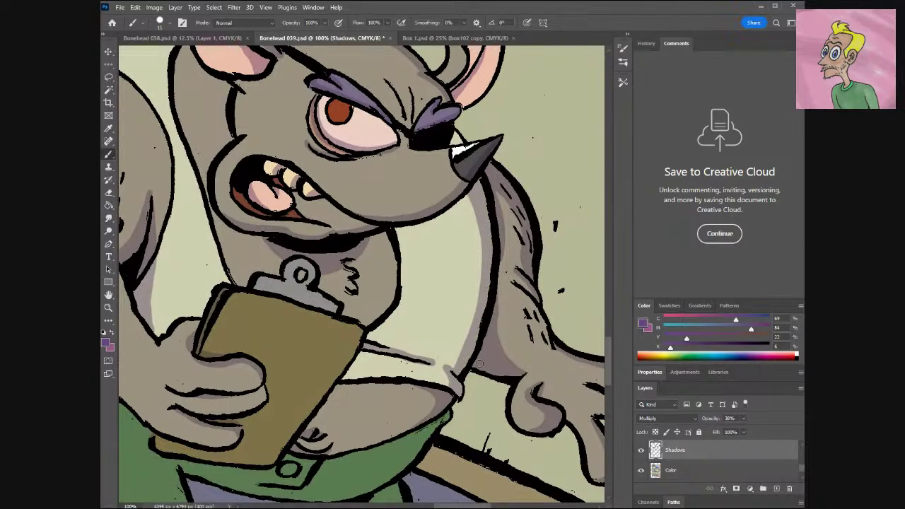
left_click_drag(461, 140, 453, 141)
mouse_move(453, 369)
left_mouse_down()
mouse_move(477, 282)
mouse_move(464, 202)
left_mouse_up()
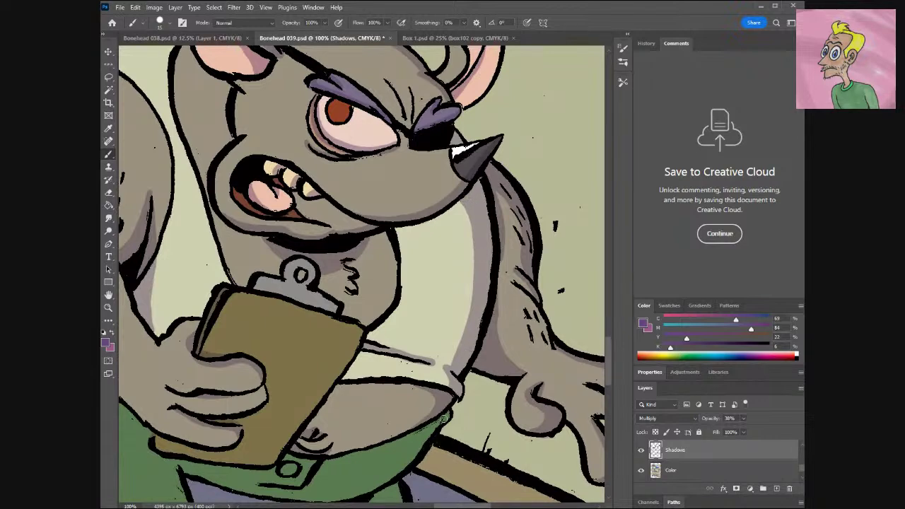
Paint shadows on the green trousers along the far side of the waist and down the far leg.
mouse_move(424, 427)
left_mouse_down()
mouse_move(387, 482)
mouse_move(438, 417)
left_mouse_up()
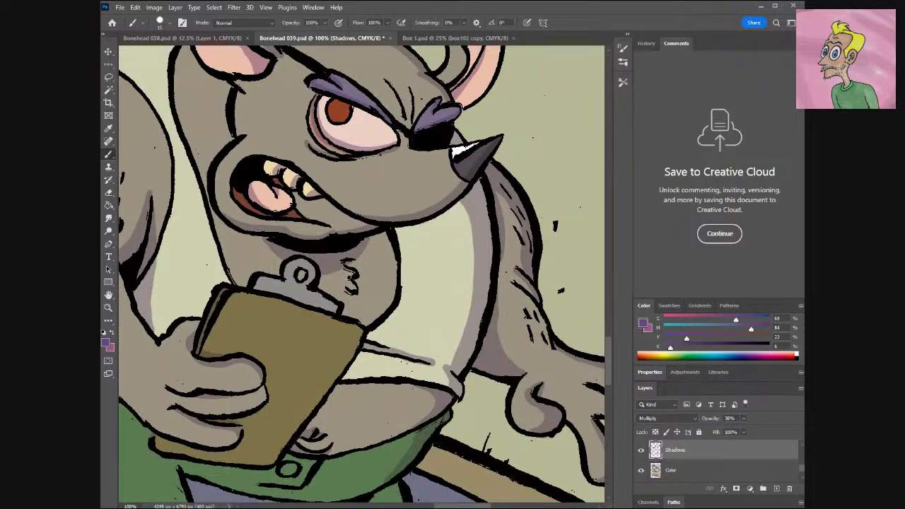
left_click_drag(348, 278, 349, 295)
left_click_drag(612, 347, 613, 363)
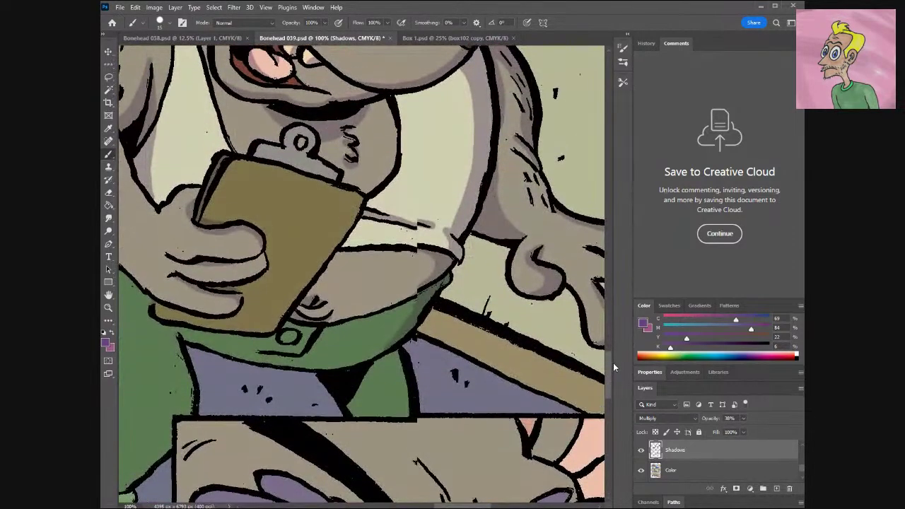
mouse_move(370, 367)
left_mouse_down()
mouse_move(389, 417)
mouse_move(408, 416)
mouse_move(390, 412)
mouse_move(396, 379)
mouse_move(405, 402)
mouse_move(396, 358)
mouse_move(375, 365)
mouse_move(389, 399)
mouse_move(387, 370)
mouse_move(406, 411)
mouse_move(396, 357)
left_mouse_up()
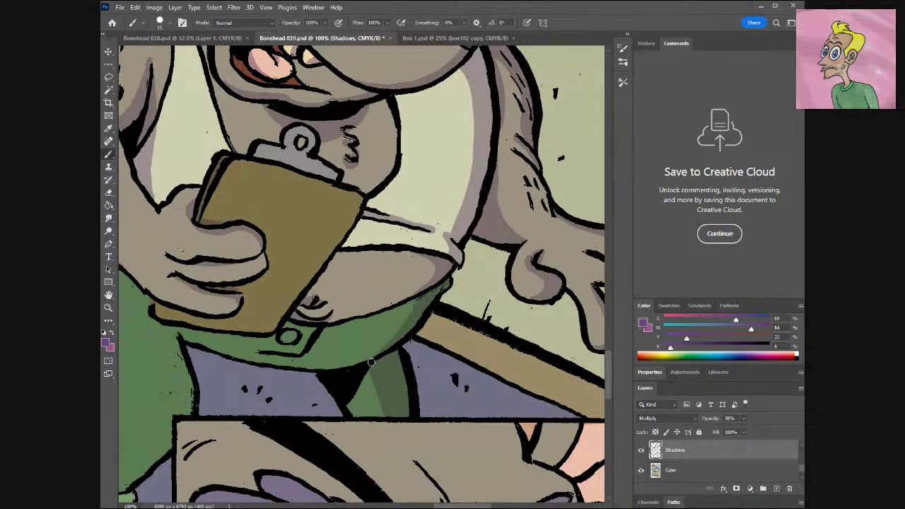
left_click(662, 469)
key("i")
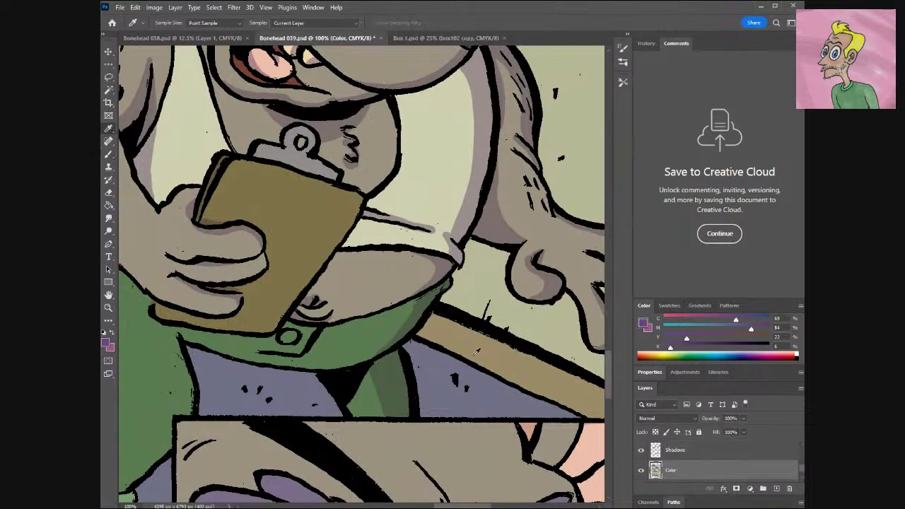
left_click(417, 351)
key("b")
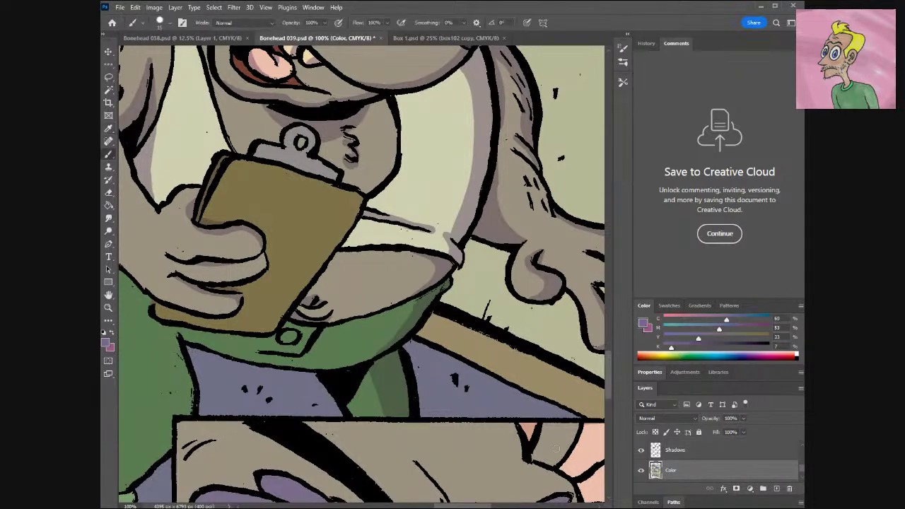
left_click(696, 457)
key("i")
left_click(418, 306)
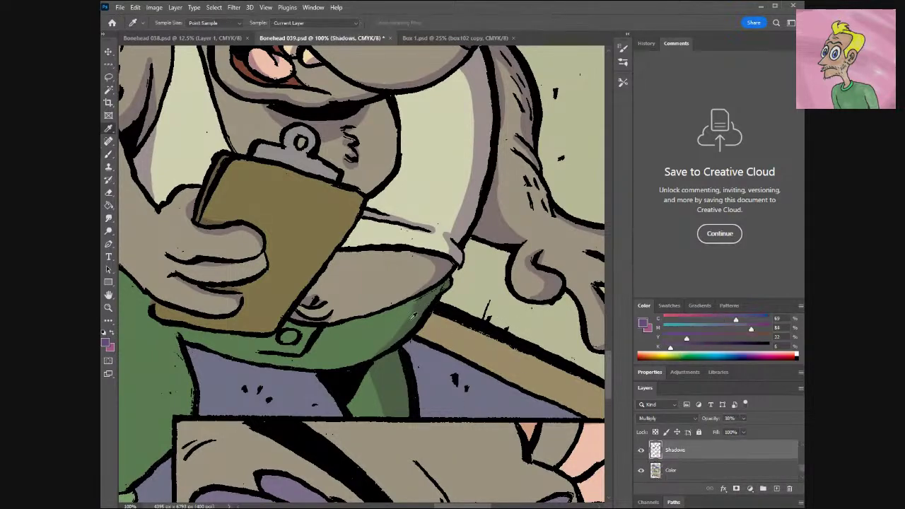
key("b")
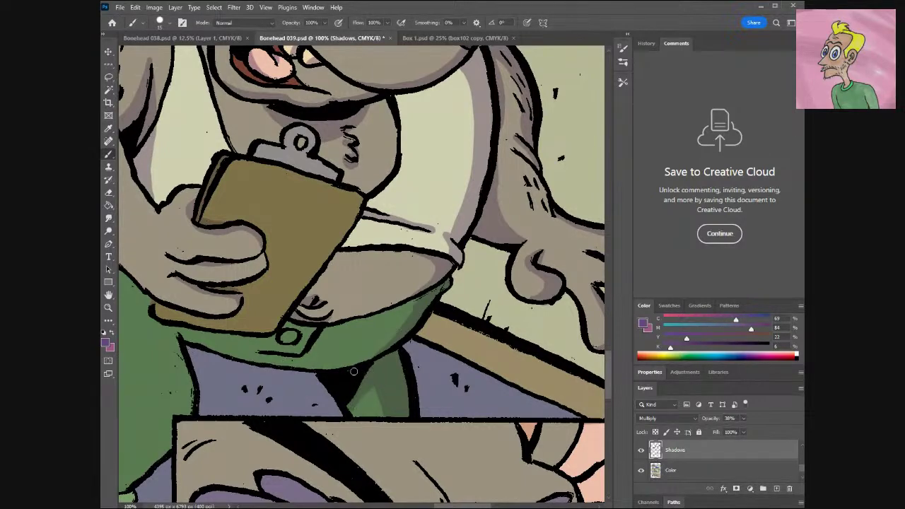
Paint shadows along the inner edge of the near green trouser leg and on its light green cuff.
scroll(438, 506, "left", 3)
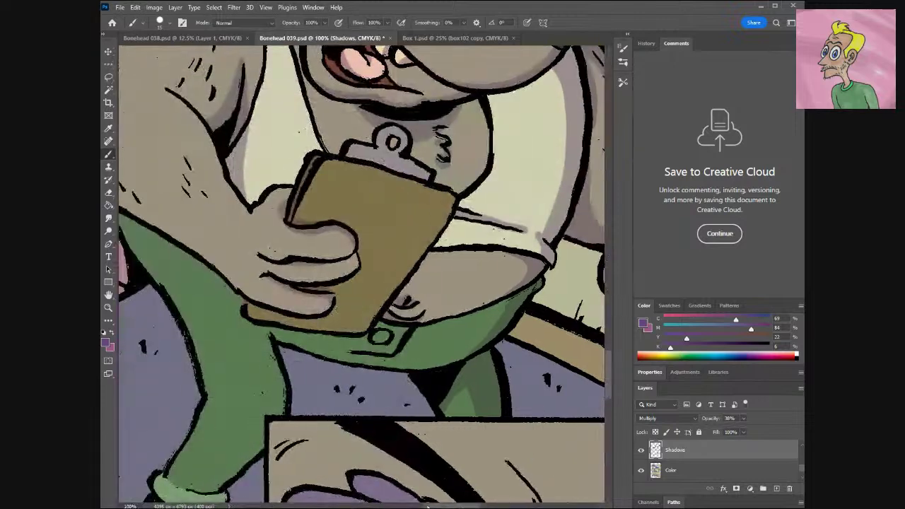
left_click_drag(402, 337, 416, 410)
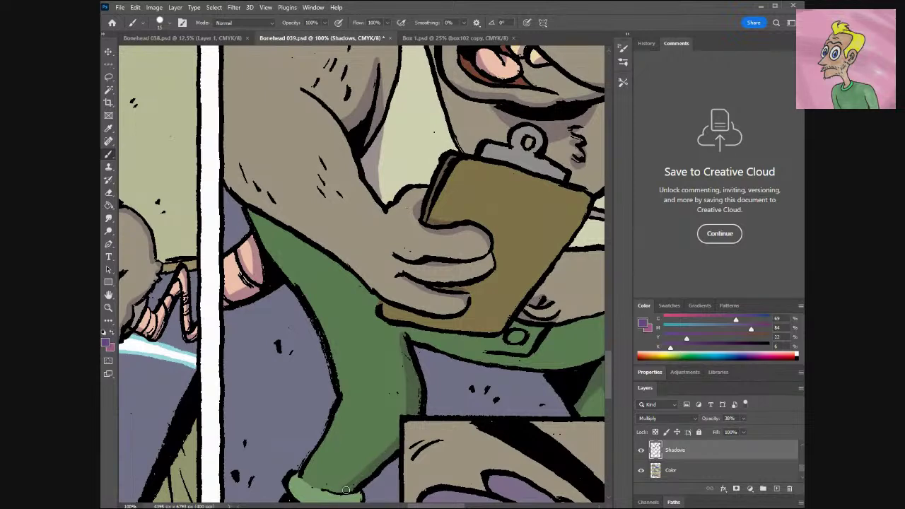
left_click_drag(608, 386, 608, 406)
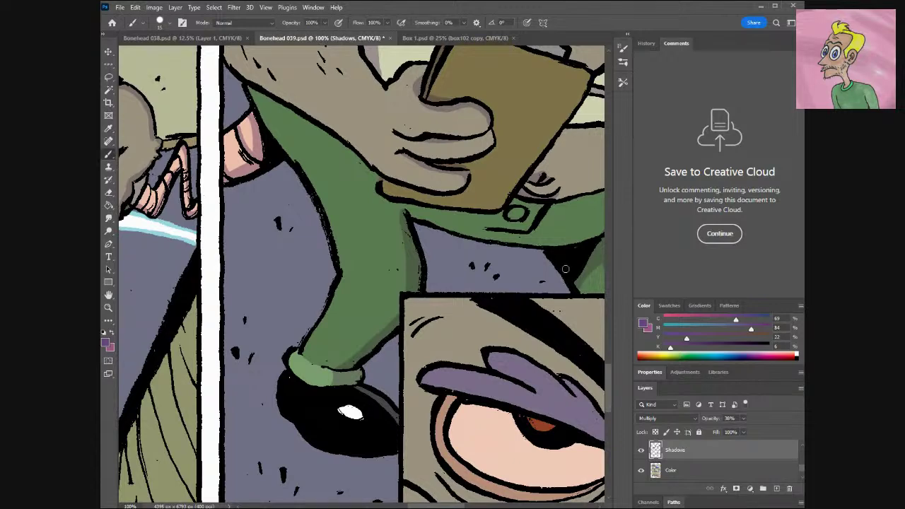
Paint a shadow below the fold line inside the pink ear in the close-up eye panel.
left_click_drag(609, 388, 608, 406)
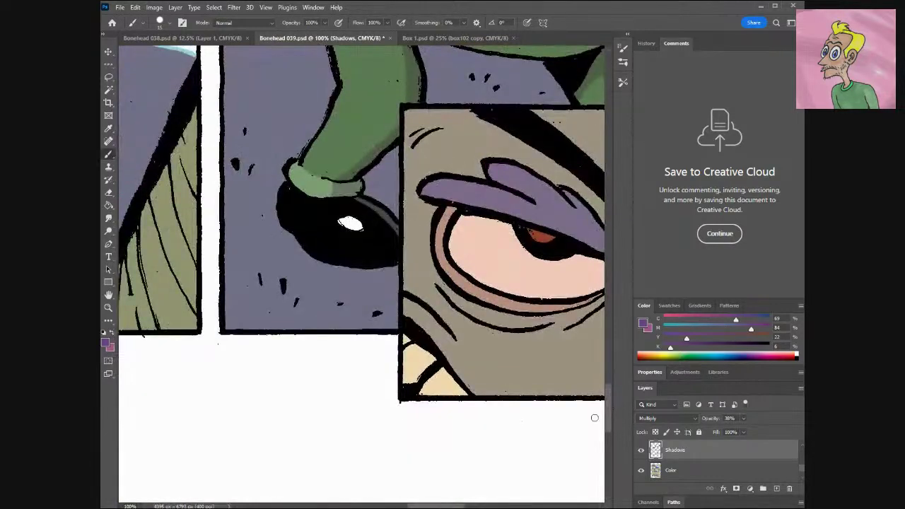
left_click_drag(428, 506, 469, 506)
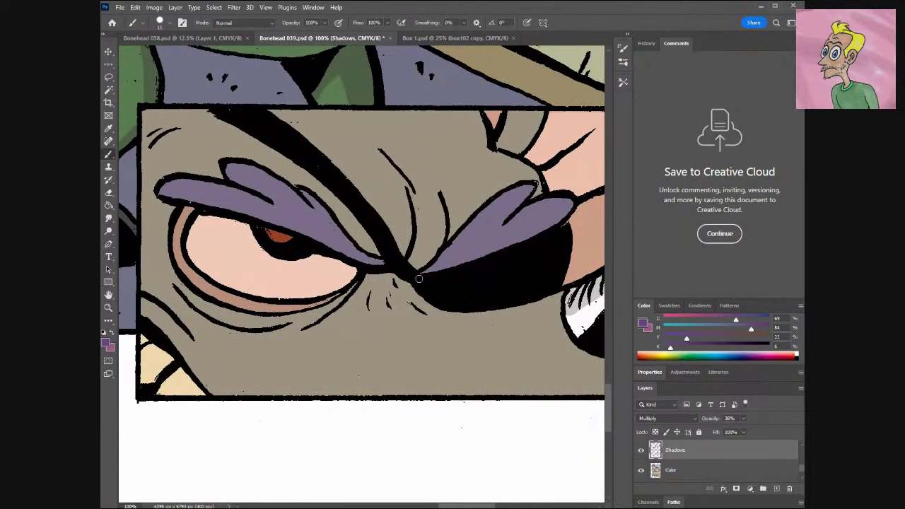
mouse_move(568, 153)
left_mouse_down()
mouse_move(552, 175)
mouse_move(545, 170)
left_mouse_up()
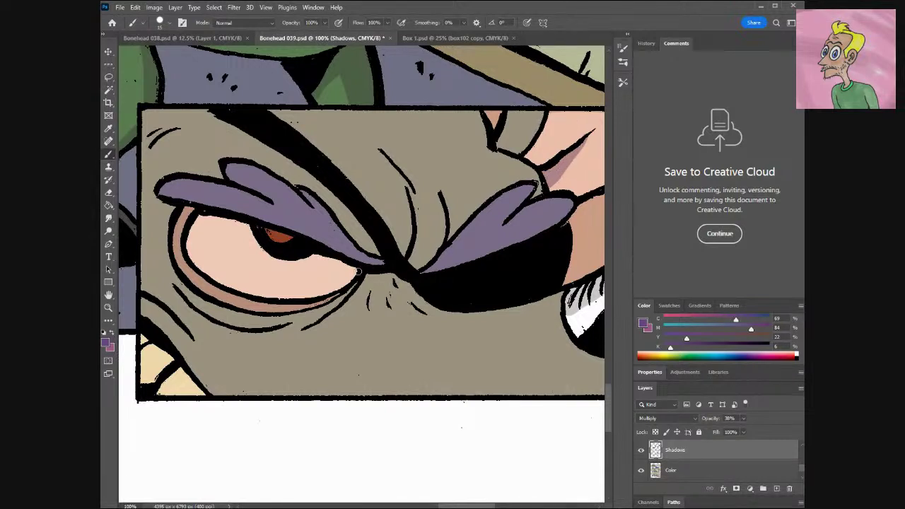
left_click(670, 470)
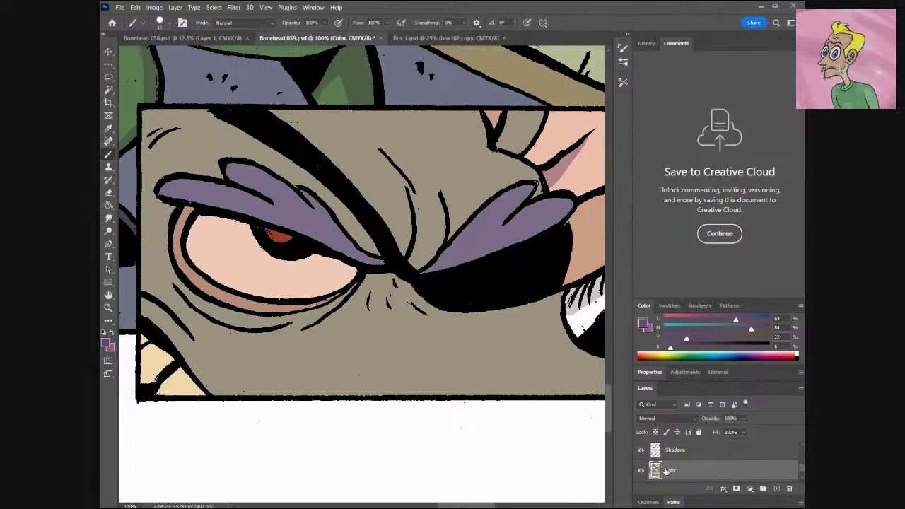
key("i")
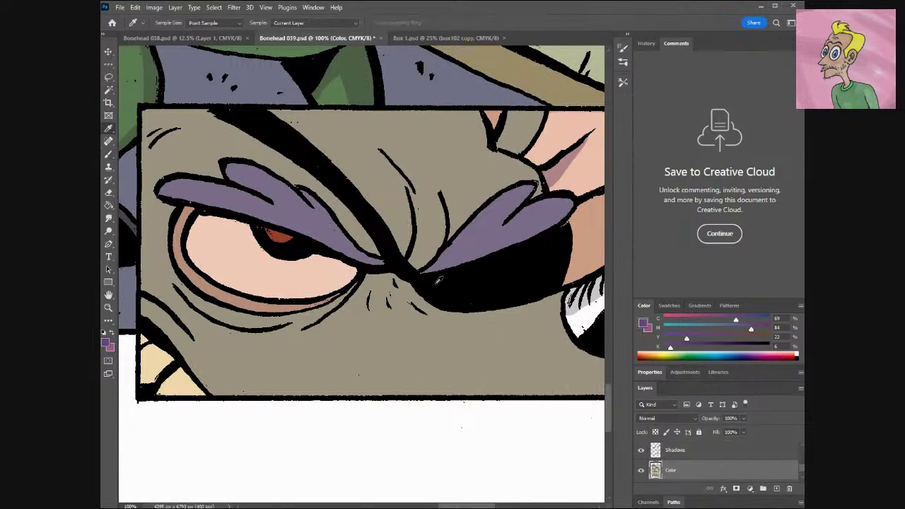
left_click(456, 261)
key("b")
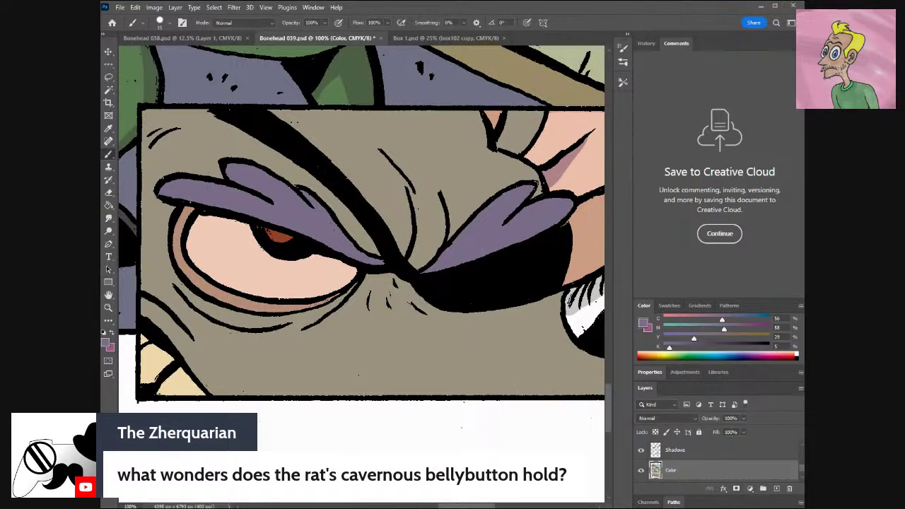
scroll(361, 221, "right", 3)
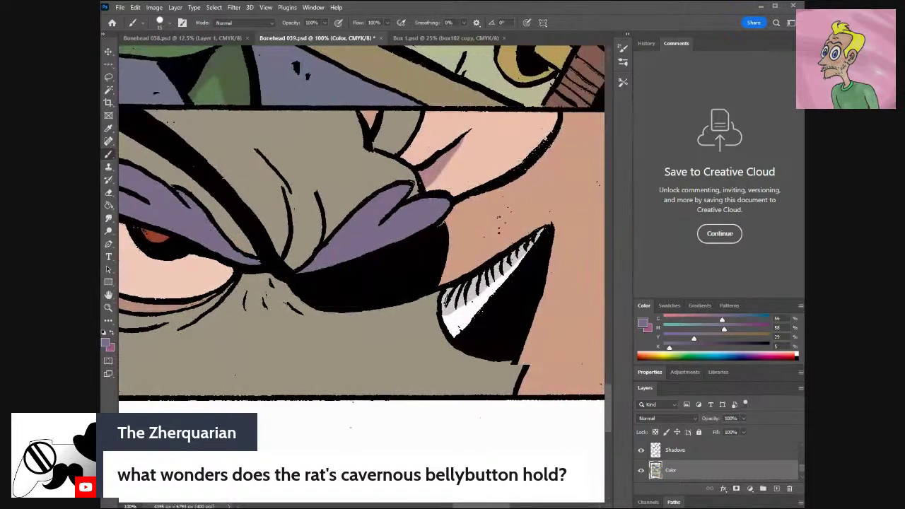
left_click_drag(490, 393, 498, 359)
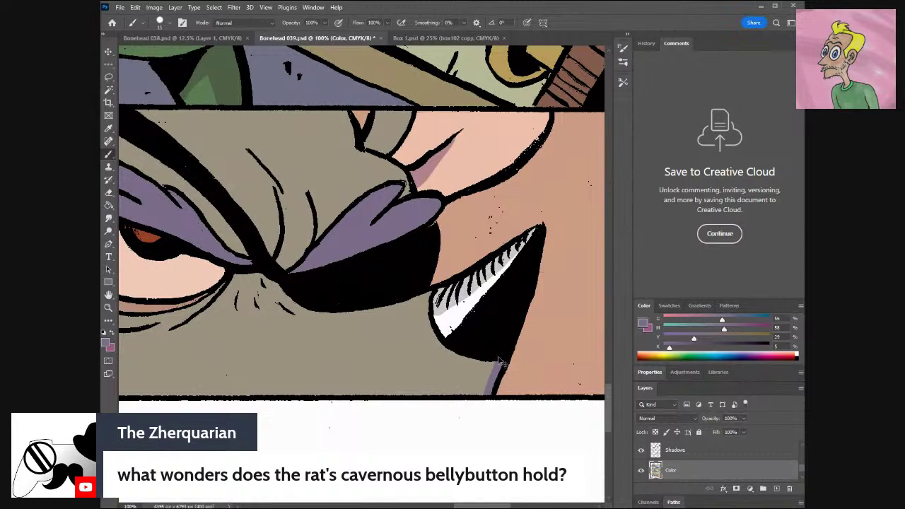
key("ctrl+z")
Resample the shadow purple on the Shadows layer and paint a shadow on the snout beneath the black nose tip.
left_click(668, 451)
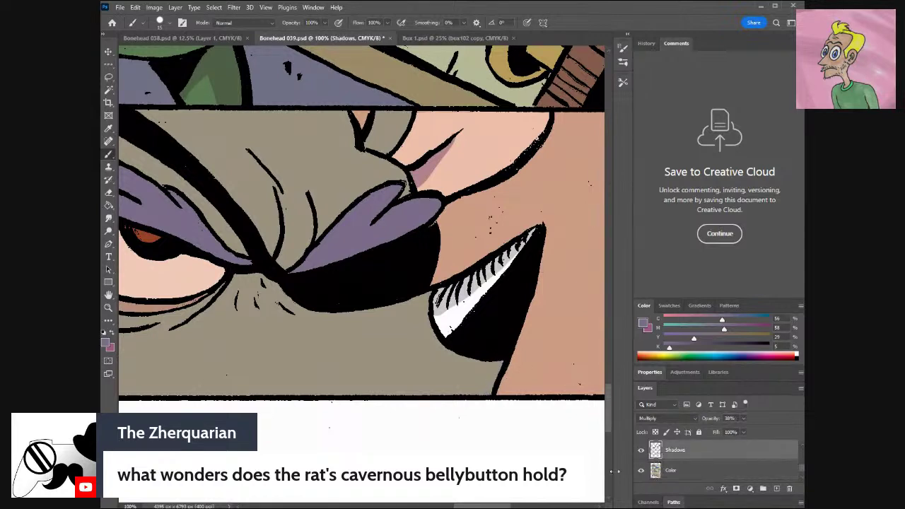
key("i")
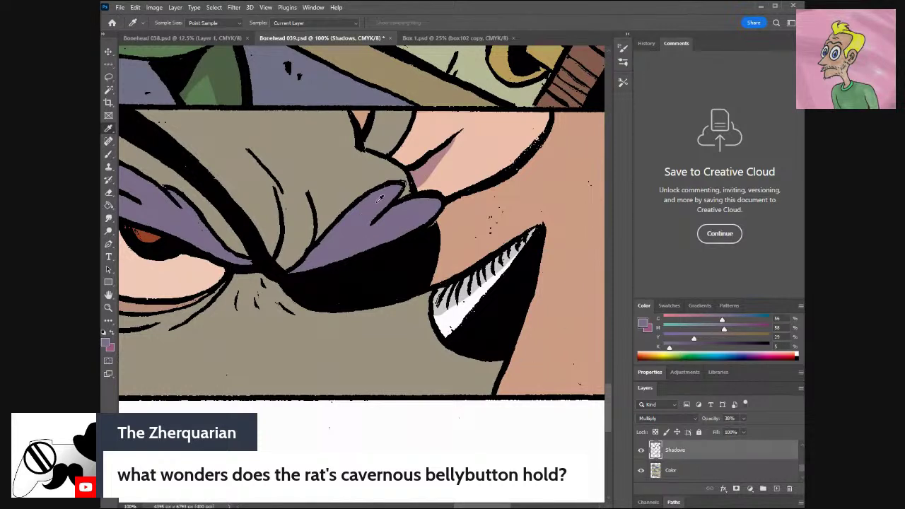
left_click(425, 171)
key("b")
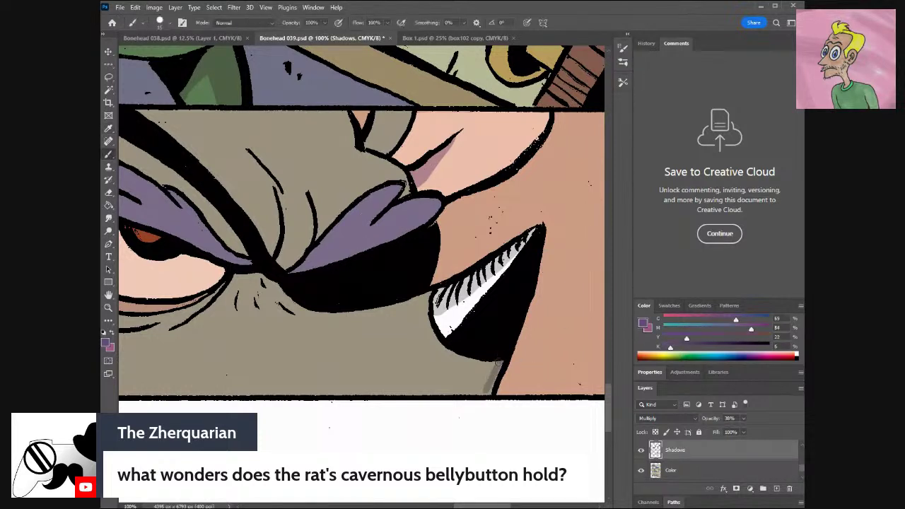
mouse_move(487, 393)
left_mouse_down()
mouse_move(499, 353)
mouse_move(453, 400)
mouse_move(482, 364)
mouse_move(460, 386)
left_mouse_up()
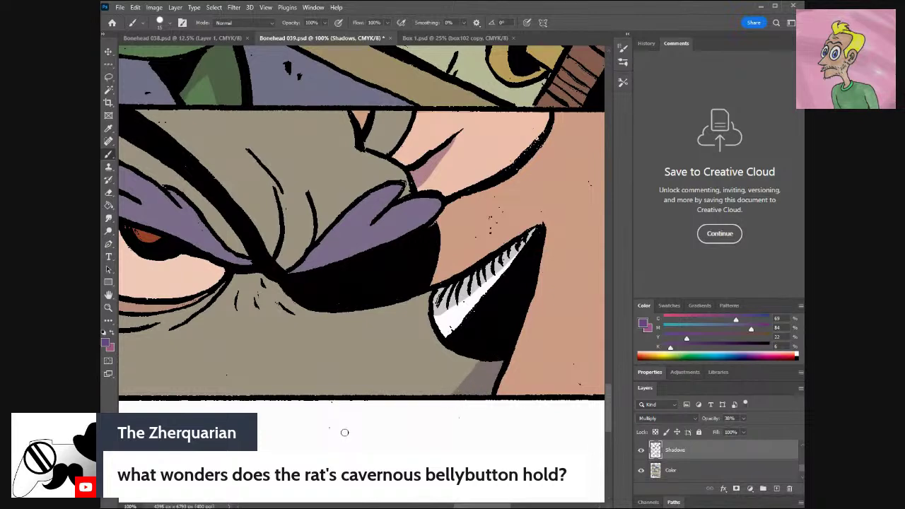
Paint a shadow along the lower inner edge of the eyeball in the close-up panel.
scroll(402, 408, "up", 5)
scroll(402, 407, "right", 5)
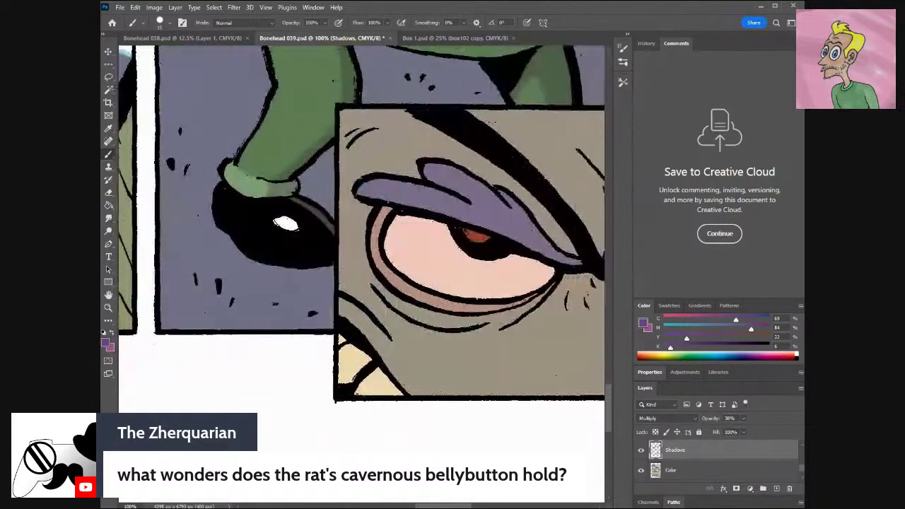
mouse_move(286, 220)
left_mouse_down()
mouse_move(297, 213)
mouse_move(288, 244)
mouse_move(297, 271)
mouse_move(320, 287)
mouse_move(399, 297)
mouse_move(436, 286)
mouse_move(456, 267)
left_mouse_up()
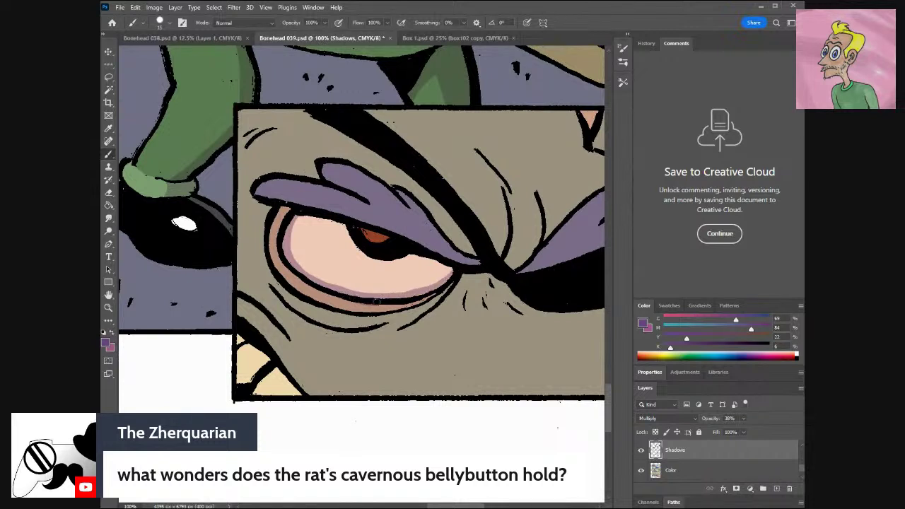
left_click_drag(388, 299, 451, 266)
left_click_drag(414, 290, 371, 295)
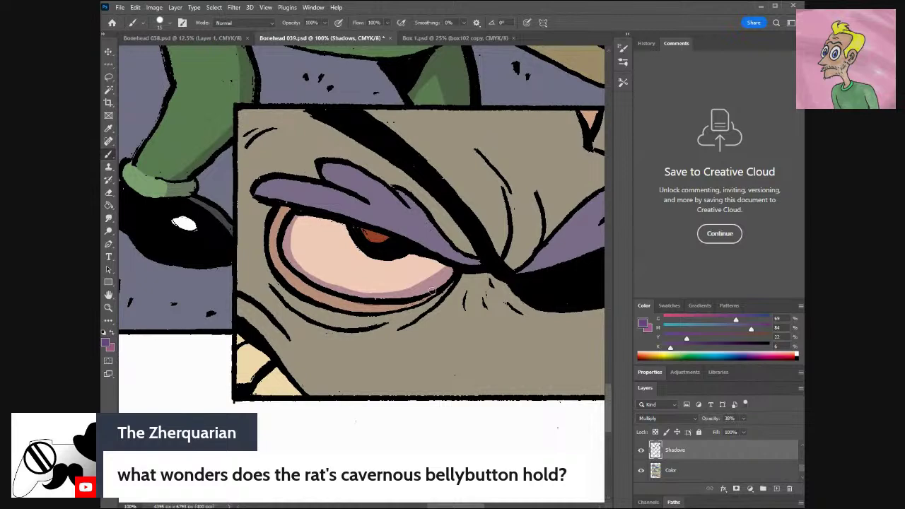
Try shading the brown rim around the close-up eye, undo the strokes, and reselect the Shadows layer.
mouse_move(392, 304)
left_mouse_down()
mouse_move(331, 295)
mouse_move(352, 303)
mouse_move(302, 275)
left_mouse_up()
mouse_move(287, 219)
left_mouse_down()
mouse_move(280, 256)
mouse_move(291, 275)
mouse_move(311, 292)
mouse_move(348, 299)
left_mouse_up()
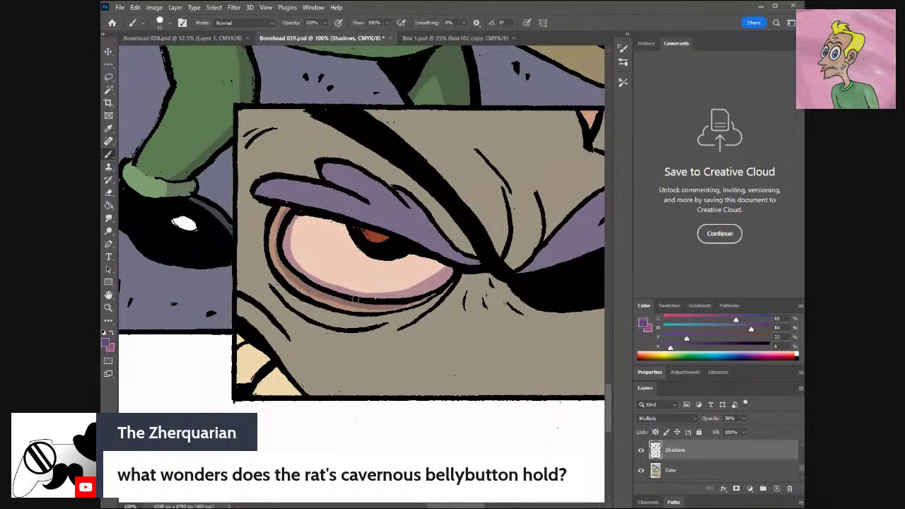
left_click_drag(286, 212, 276, 261)
key("ctrl+z")
key("ctrl+z")
key("ctrl+z")
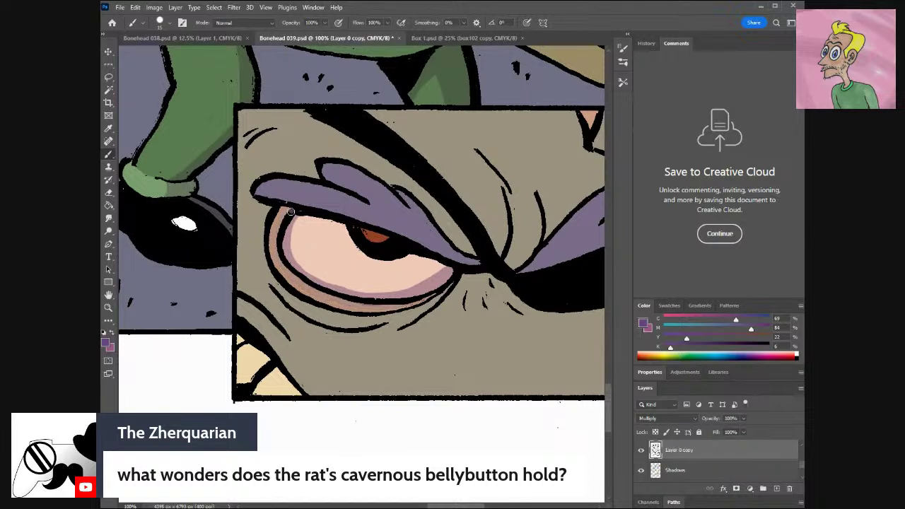
left_click(670, 470)
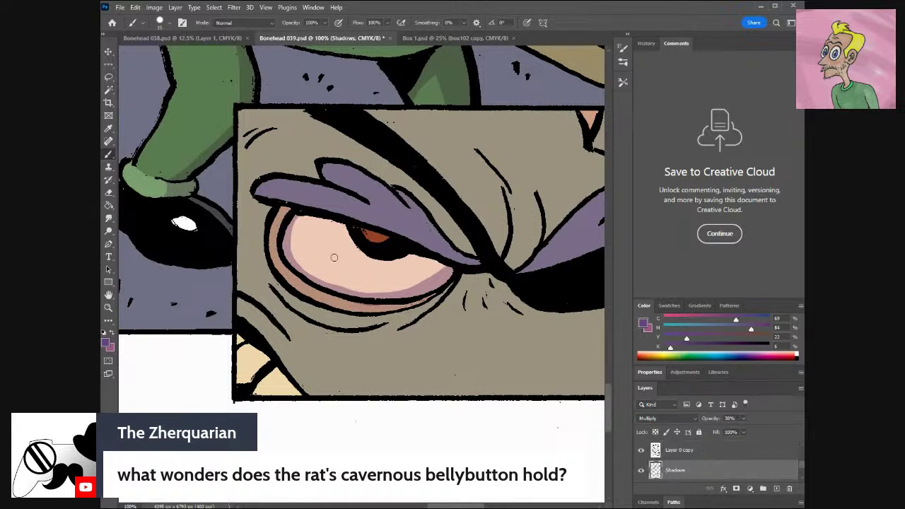
mouse_move(292, 210)
left_mouse_down()
mouse_move(277, 242)
mouse_move(282, 269)
mouse_move(311, 286)
left_mouse_up()
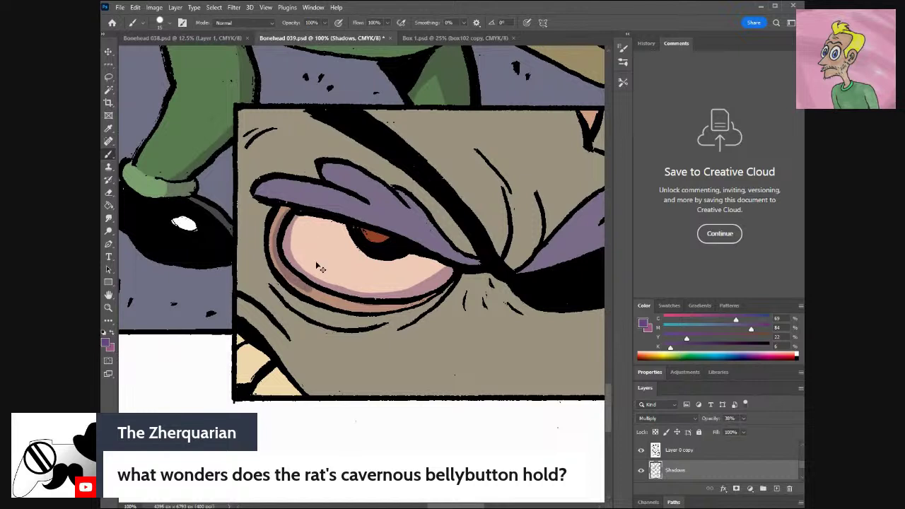
key("ctrl+z")
mouse_move(290, 214)
left_mouse_down()
mouse_move(276, 249)
mouse_move(285, 256)
left_mouse_up()
key("ctrl+z")
mouse_move(289, 208)
left_mouse_down()
mouse_move(280, 240)
mouse_move(288, 267)
left_mouse_up()
key("ctrl+z")
Paint a shadow along the brown rim of the close-up eye and the skin crease beneath it, erasing the excess.
mouse_move(286, 212)
left_mouse_down()
mouse_move(275, 242)
mouse_move(284, 267)
mouse_move(315, 292)
mouse_move(377, 302)
mouse_move(438, 270)
mouse_move(335, 297)
mouse_move(407, 298)
left_mouse_up()
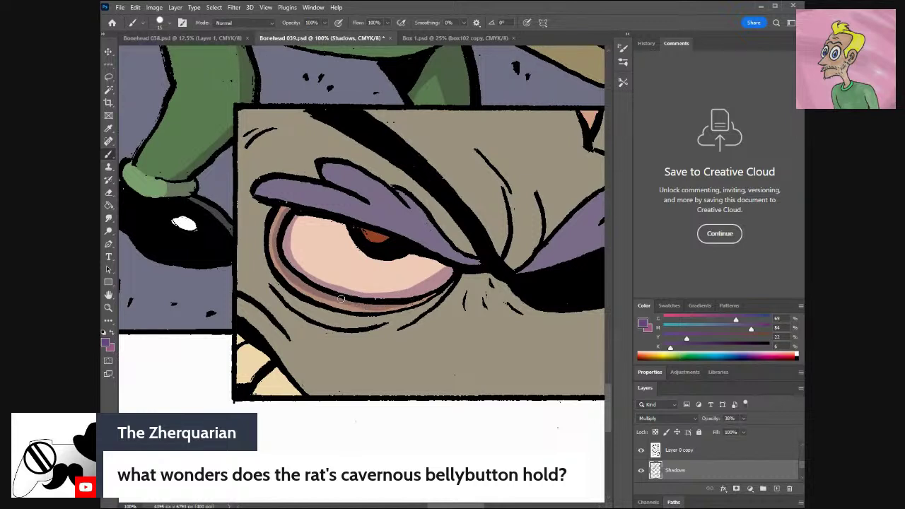
left_click_drag(362, 306, 329, 297)
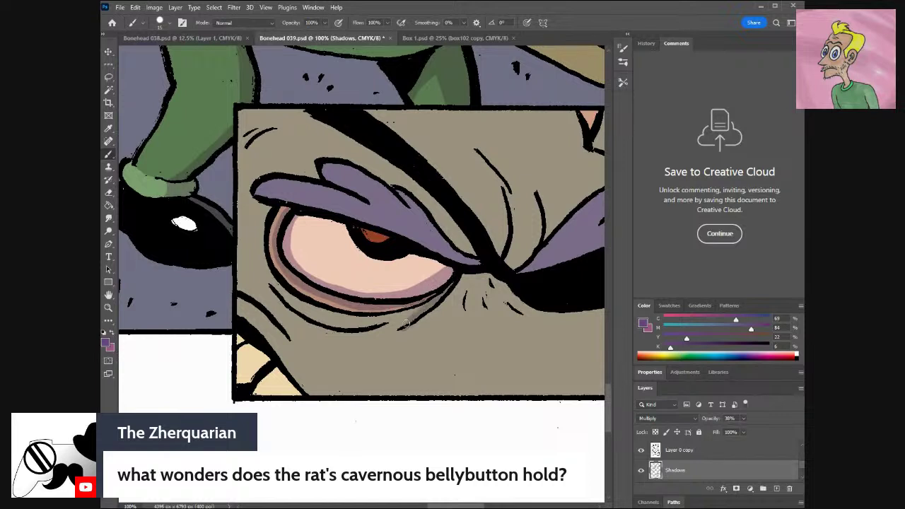
key("e")
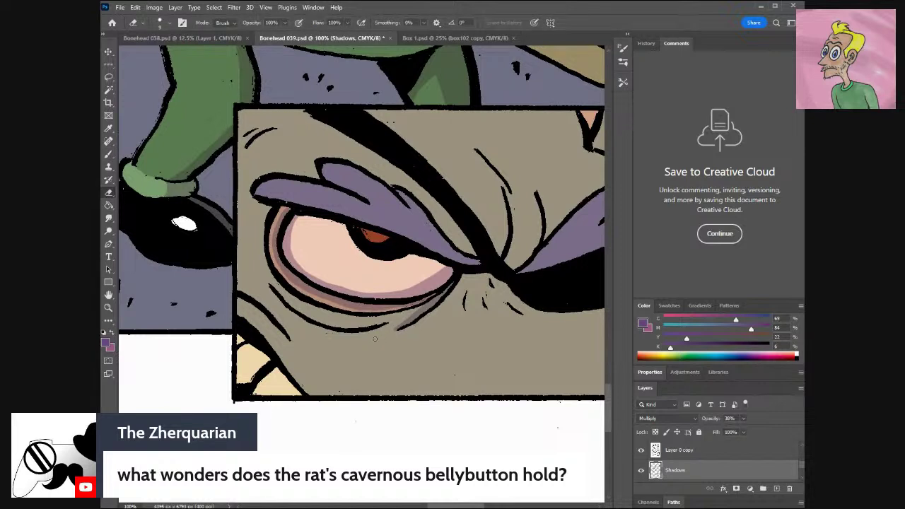
key("b")
mouse_move(382, 323)
left_mouse_down()
mouse_move(317, 323)
mouse_move(274, 286)
mouse_move(313, 316)
mouse_move(388, 322)
left_mouse_up()
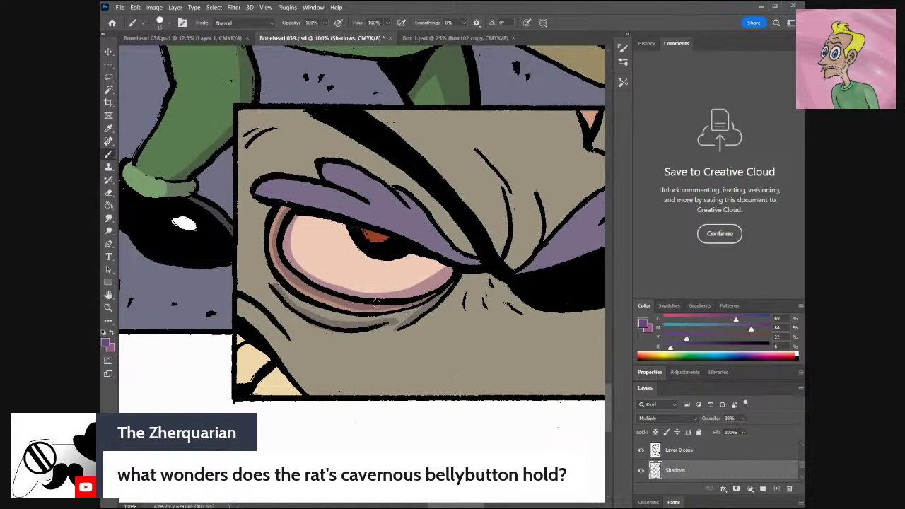
key("e")
left_click_drag(399, 320, 399, 319)
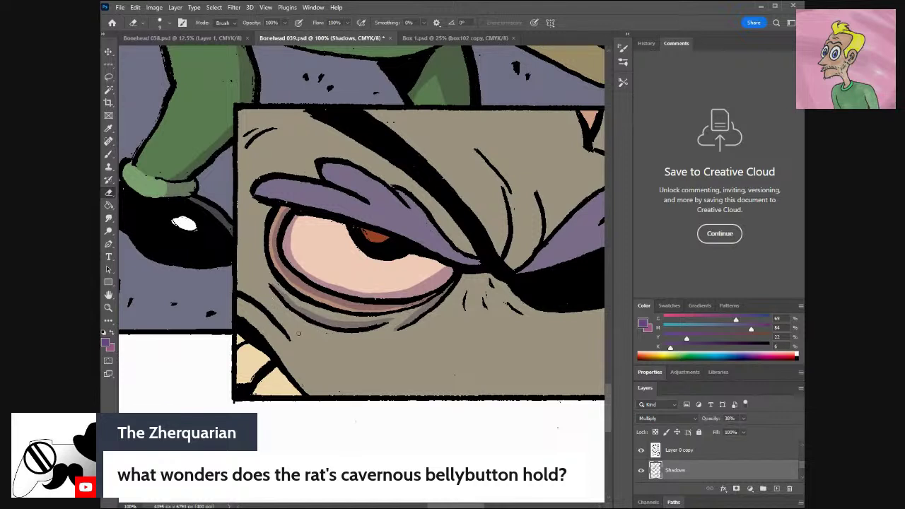
Paint shadows on the cheek fold and the teeth in the lower corner of the close-up eye panel.
key("b")
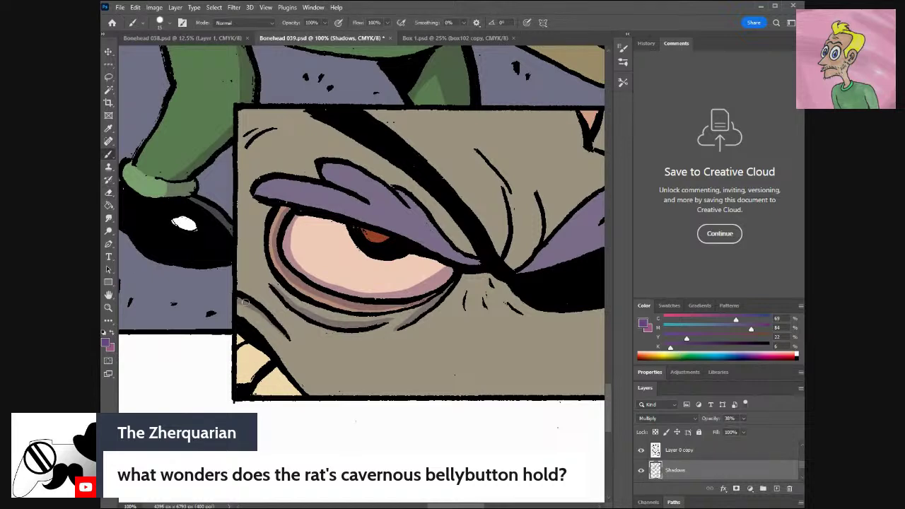
mouse_move(267, 314)
left_mouse_down()
mouse_move(233, 286)
mouse_move(236, 295)
left_mouse_up()
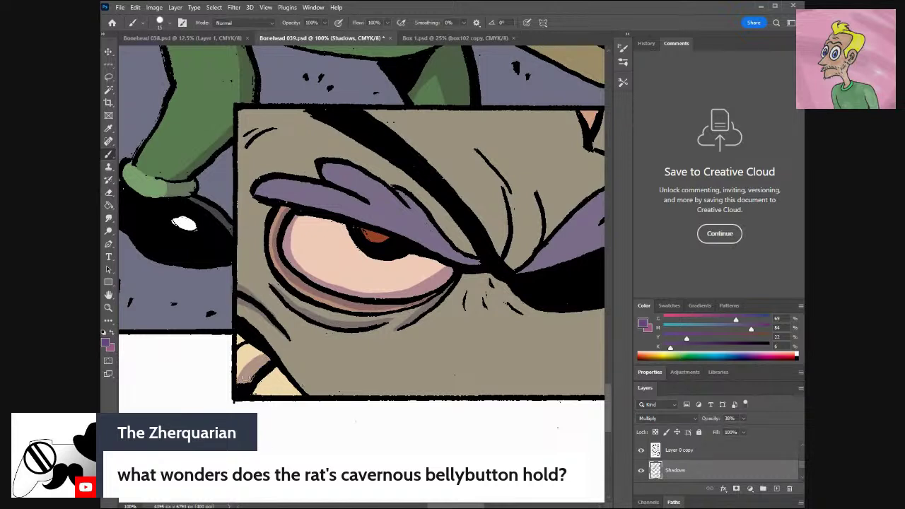
mouse_move(289, 393)
left_mouse_down()
mouse_move(284, 388)
mouse_move(304, 394)
left_mouse_up()
Shade the small forehead wrinkle above the open eye and the two frown lines between the brows.
left_click_drag(269, 128, 244, 149)
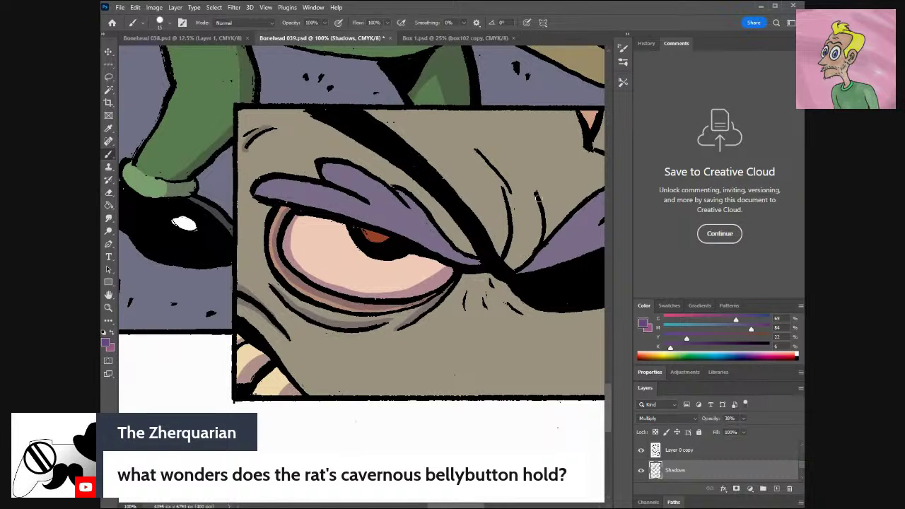
mouse_move(539, 209)
left_mouse_down()
mouse_move(536, 240)
mouse_move(509, 271)
left_mouse_up()
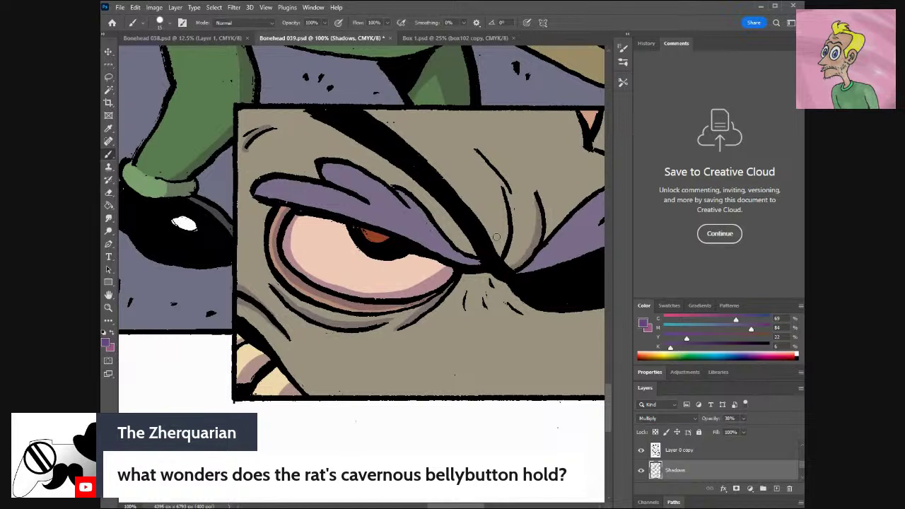
left_click_drag(503, 189, 496, 256)
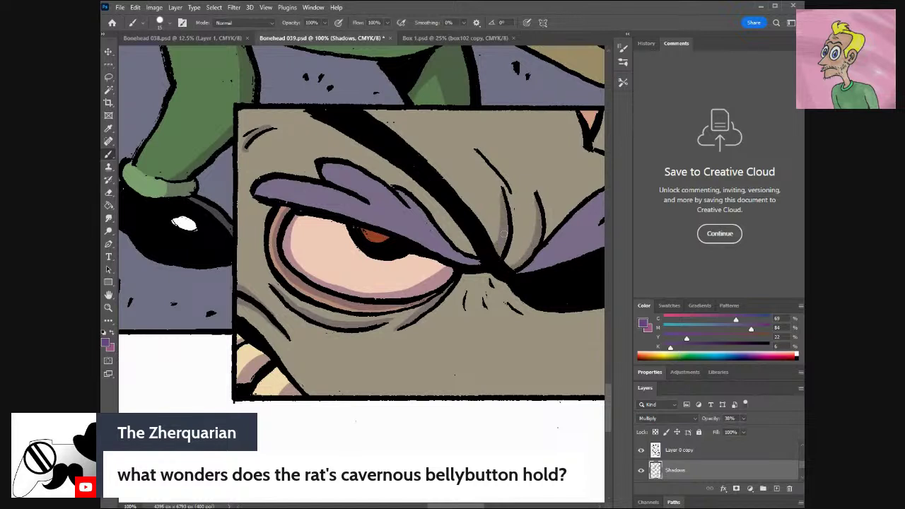
Paint shadows on the purple eyebrow above the eye patch and on the skin edge beside the ear.
scroll(412, 197, "right", 5)
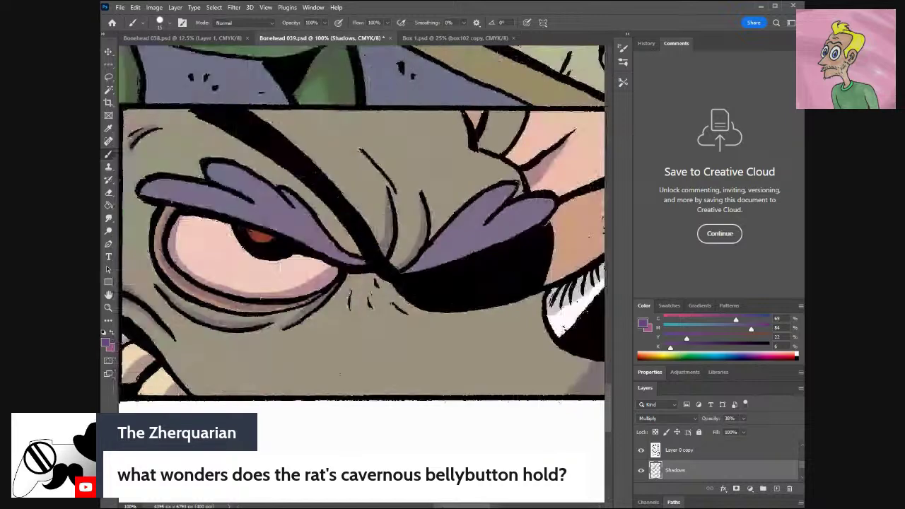
left_click_drag(410, 205, 456, 207)
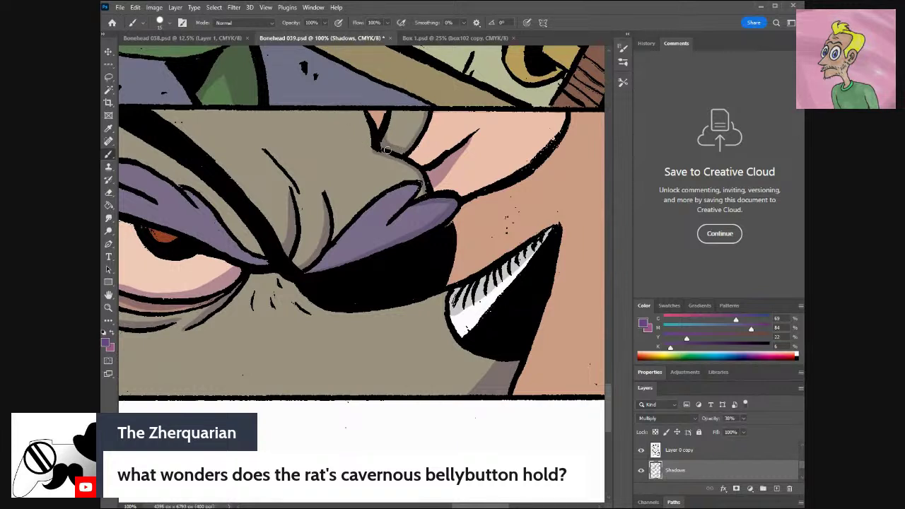
left_click_drag(371, 149, 357, 111)
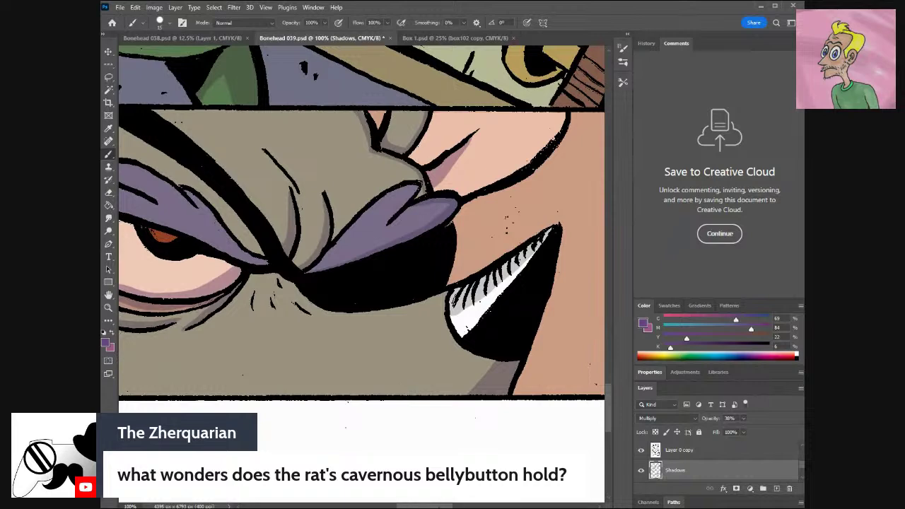
Paint shadows along the lobes and lower edges of the purple eyebrow above the open eye.
scroll(360, 219, "down", 5)
scroll(361, 219, "left", 2)
scroll(353, 226, "right", 6)
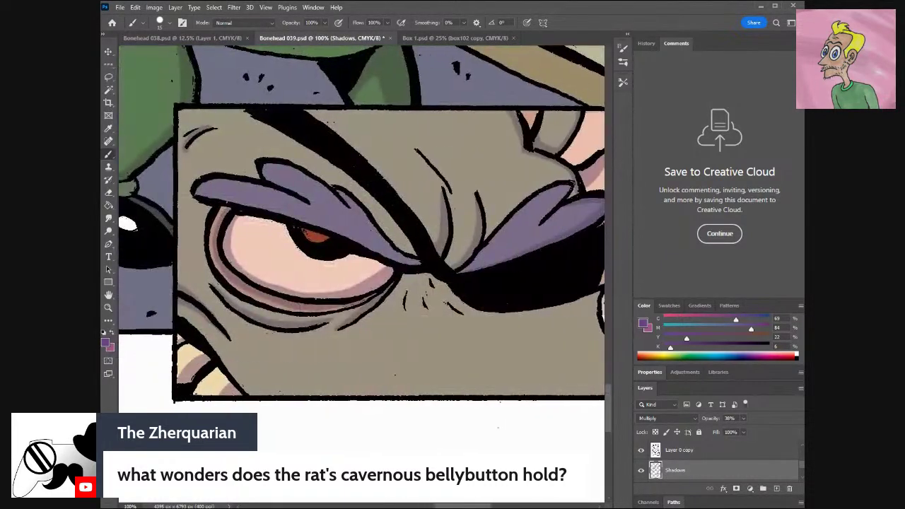
mouse_move(335, 192)
left_mouse_down()
mouse_move(386, 251)
mouse_move(420, 262)
left_mouse_up()
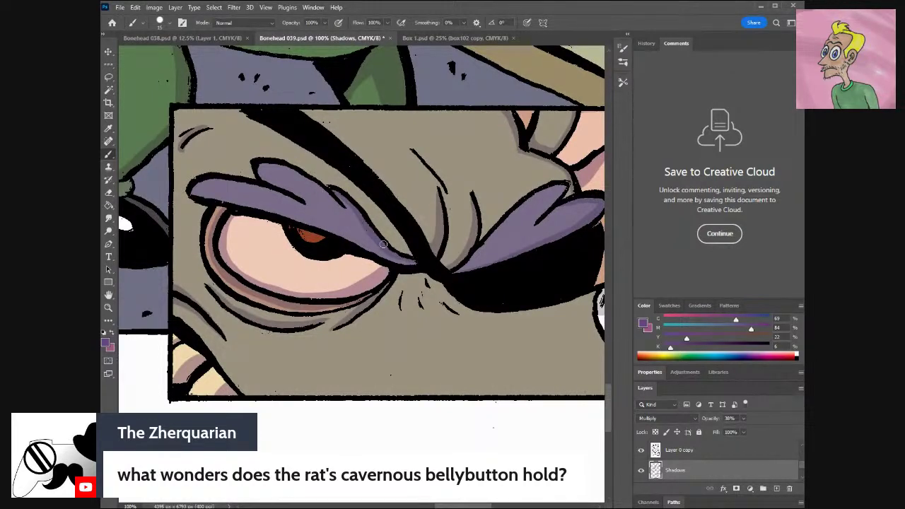
mouse_move(259, 167)
left_mouse_down()
mouse_move(279, 165)
mouse_move(344, 210)
left_mouse_up()
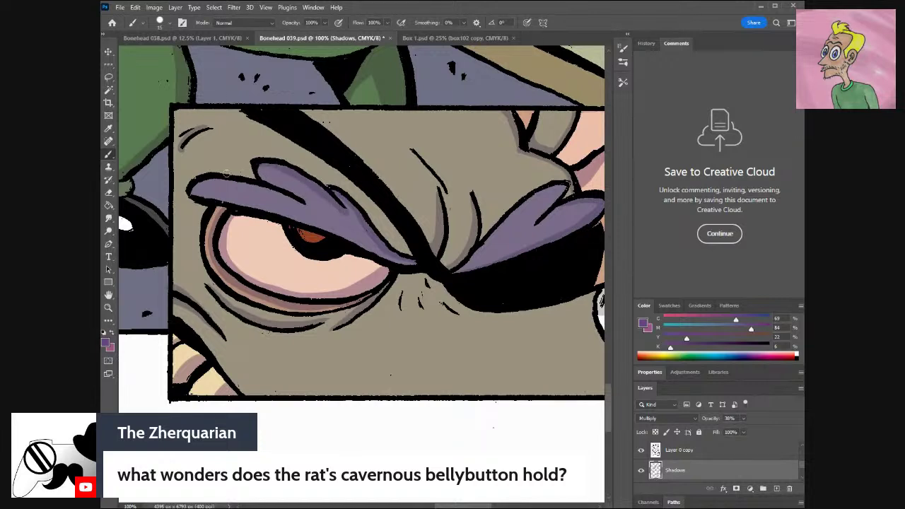
mouse_move(188, 188)
left_mouse_down()
mouse_move(232, 184)
mouse_move(308, 208)
left_mouse_up()
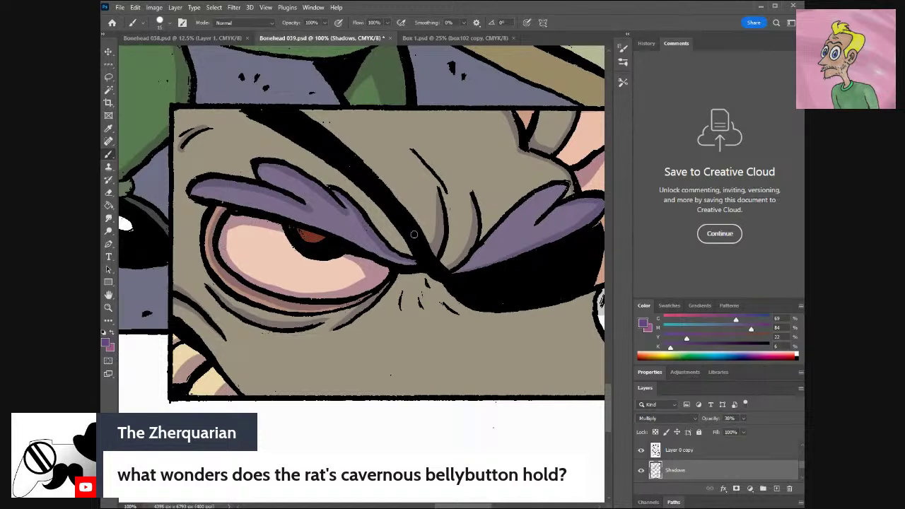
Paint a shadow on the skin strip between the open eye's purple eyebrow and the black eye-patch strap.
scroll(493, 427, "up", 2)
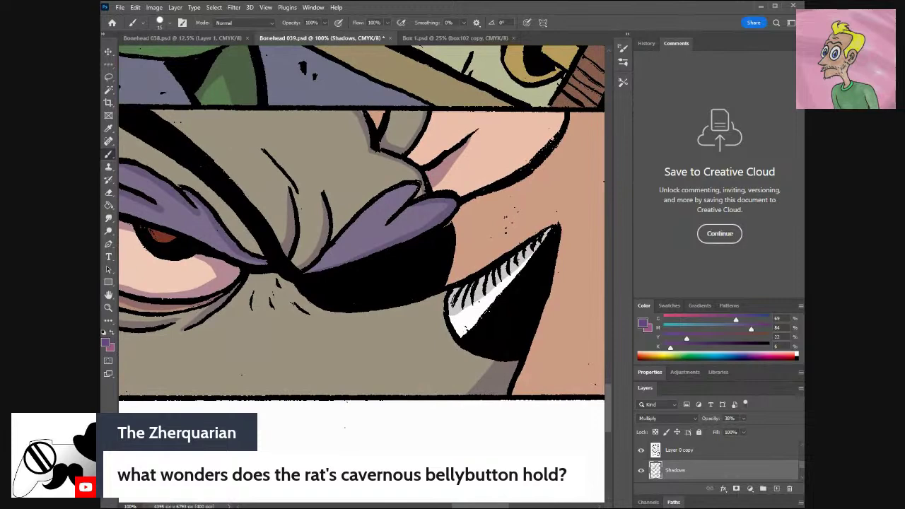
scroll(437, 427, "down", 2)
scroll(437, 427, "down", 2)
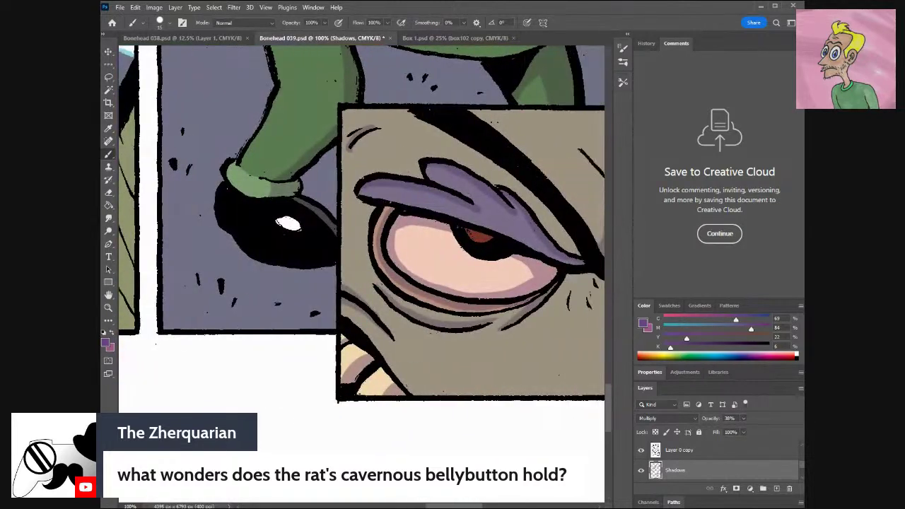
scroll(445, 427, "up", 2)
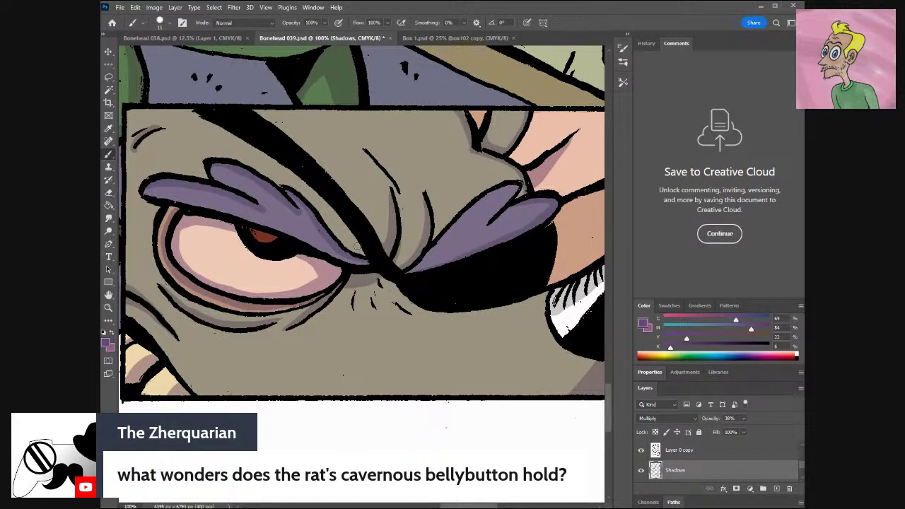
mouse_move(366, 254)
left_mouse_down()
mouse_move(297, 170)
mouse_move(361, 247)
mouse_move(278, 155)
mouse_move(351, 232)
mouse_move(296, 177)
left_mouse_up()
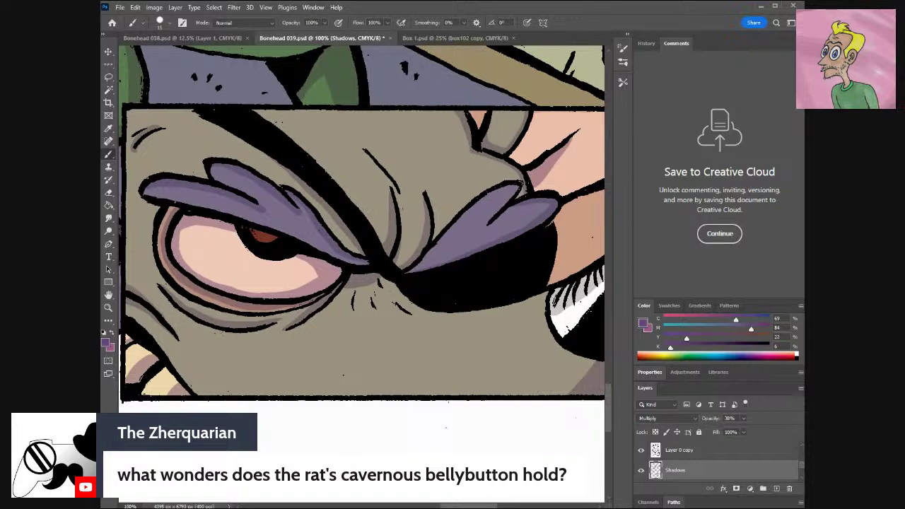
Review the shading from the close-up eye panel up to the rat's mouth and clipboard in the panel above.
scroll(445, 426, "left", 5)
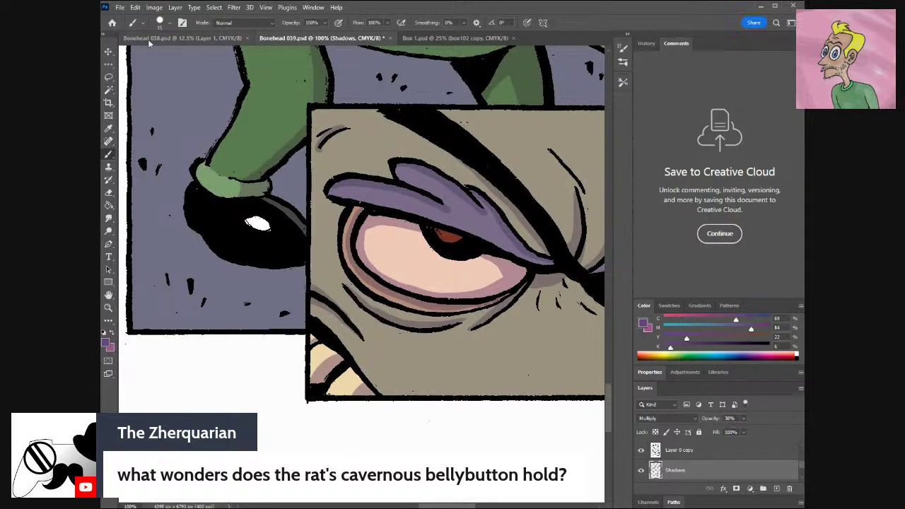
key("e")
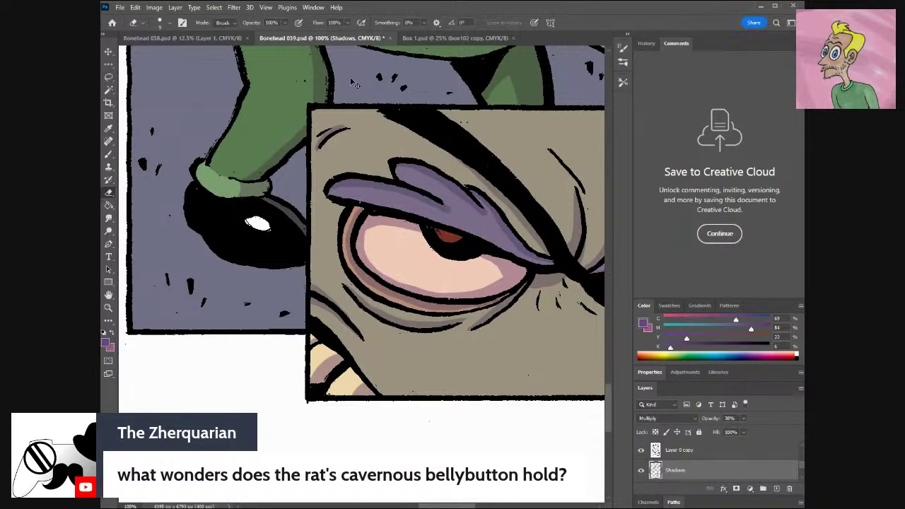
key("ctrl+minus")
key("ctrl+minus")
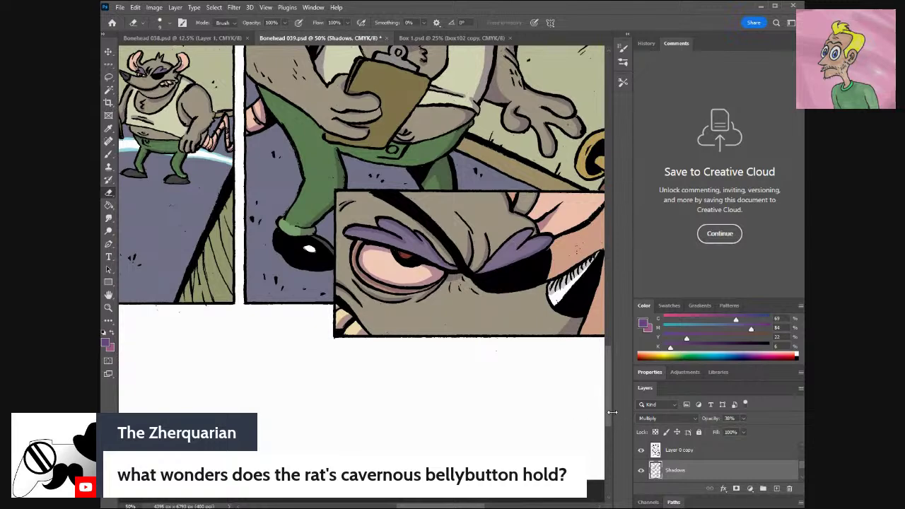
left_click_drag(607, 413, 610, 393)
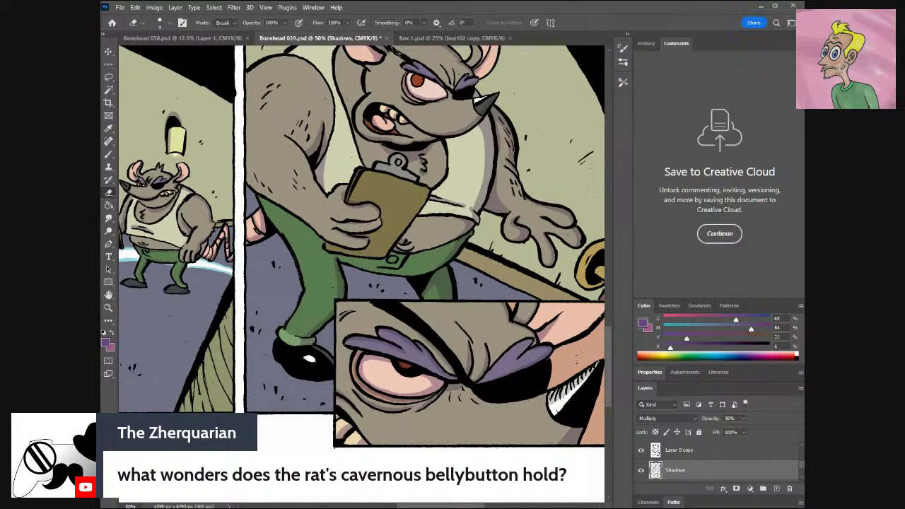
key("ctrl+plus")
key("ctrl+plus")
key("ctrl+plus")
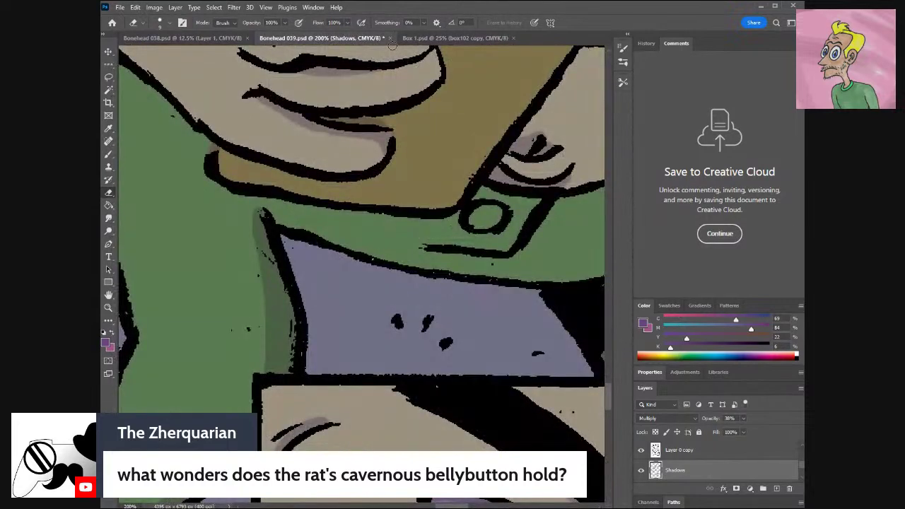
left_click_drag(608, 396, 609, 364)
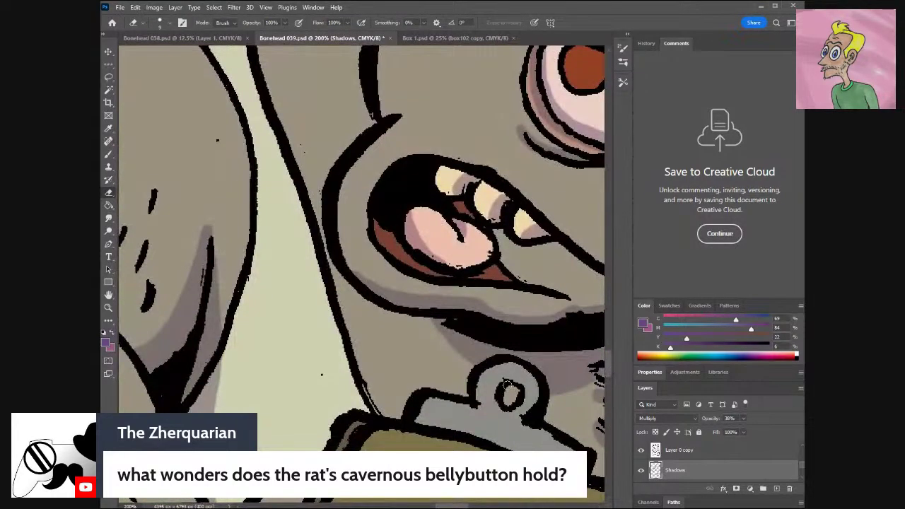
key("b")
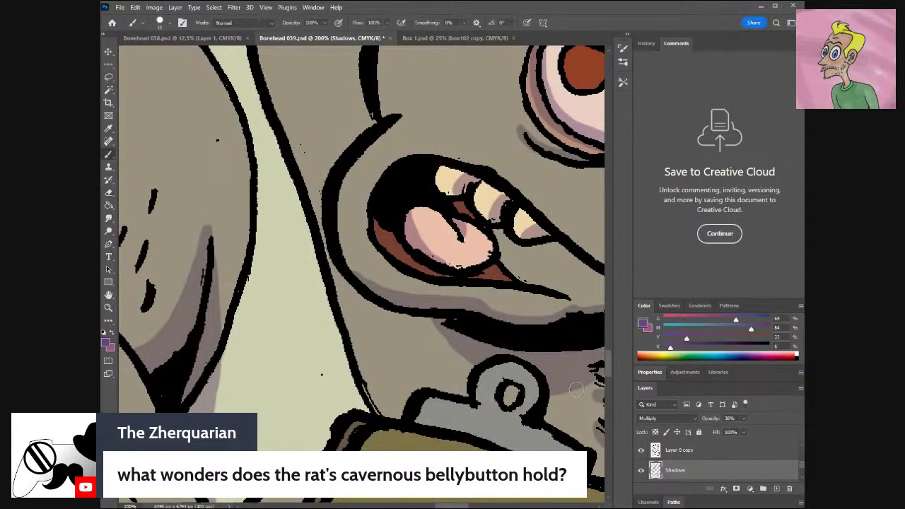
left_click_drag(505, 391, 511, 391)
key("ctrl+z")
Inspect the large rat panel for missing shadows, from the head down to the trousers and the outstretched hand.
key("ctrl+minus")
key("ctrl+minus")
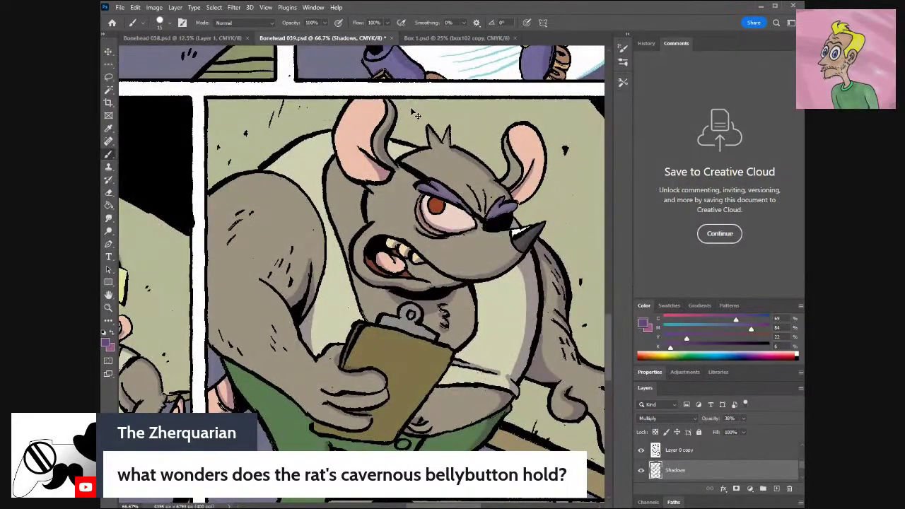
key("ctrl+minus")
key("ctrl+minus")
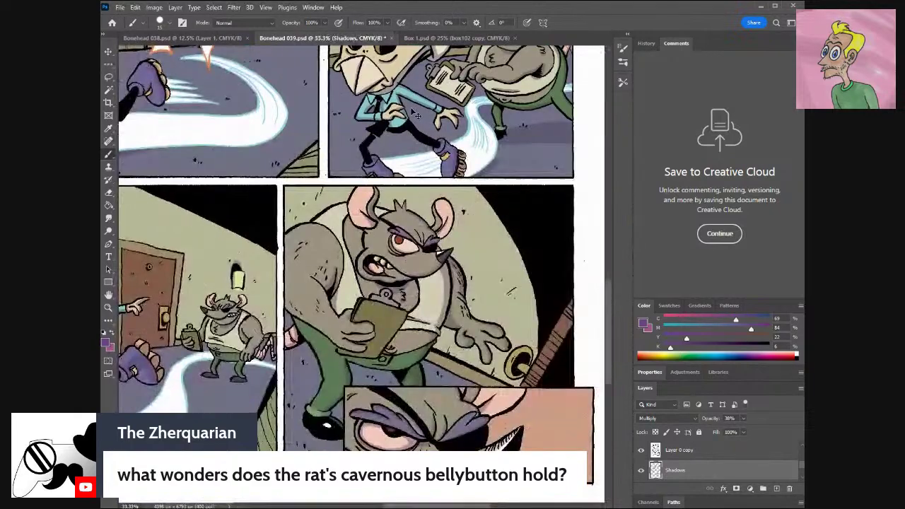
key("ctrl+plus")
key("ctrl+plus")
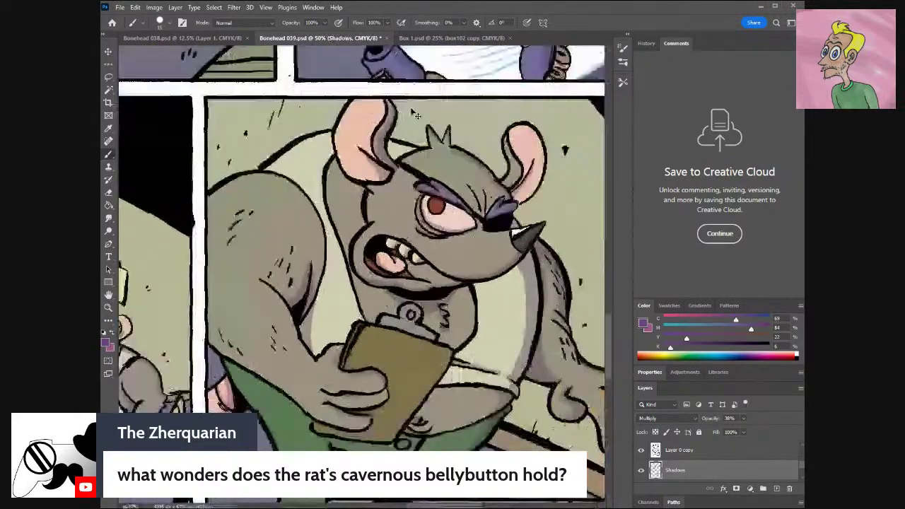
key("ctrl+plus")
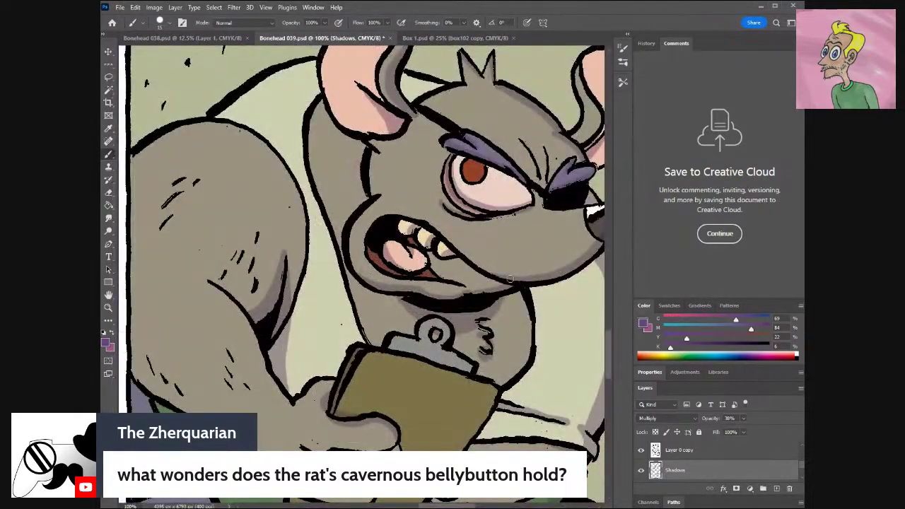
left_click_drag(606, 350, 610, 382)
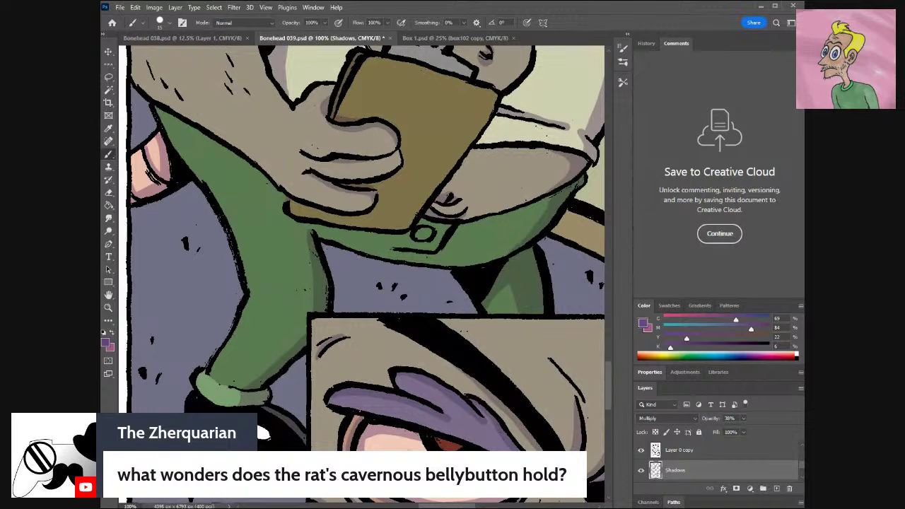
scroll(419, 156, "right", 10)
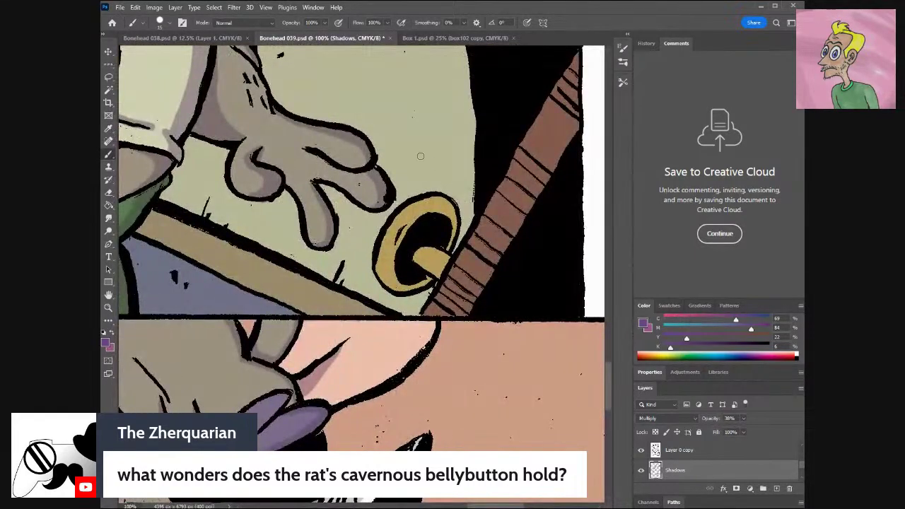
Paint shadows on the stem and rim of the round yellow knob beside the rat's outstretched hand.
mouse_move(447, 250)
left_mouse_down()
mouse_move(453, 219)
mouse_move(443, 206)
mouse_move(426, 209)
mouse_move(409, 231)
mouse_move(393, 283)
mouse_move(408, 289)
mouse_move(428, 280)
left_mouse_up()
left_click_drag(426, 245, 414, 267)
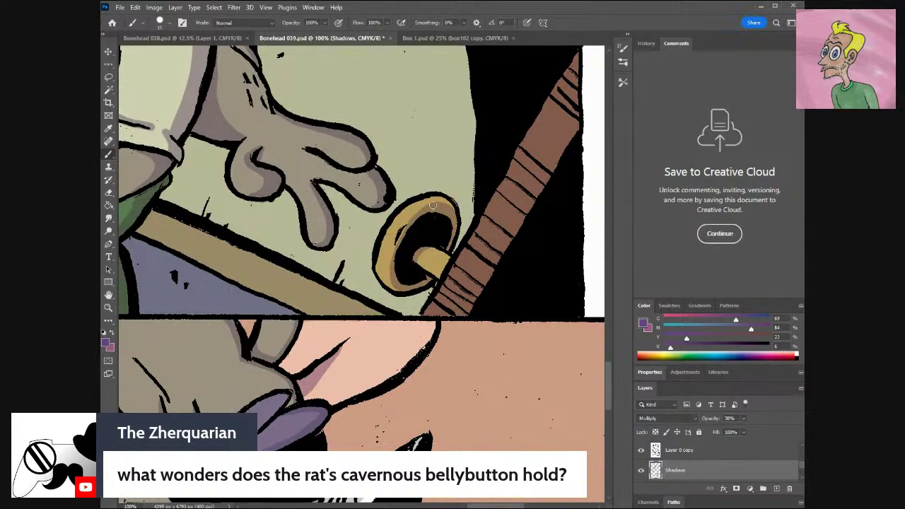
left_click_drag(393, 281, 404, 293)
Go to the upper panels of the page and make the Color layer active.
key("ctrl+minus")
key("ctrl+minus")
key("ctrl+minus")
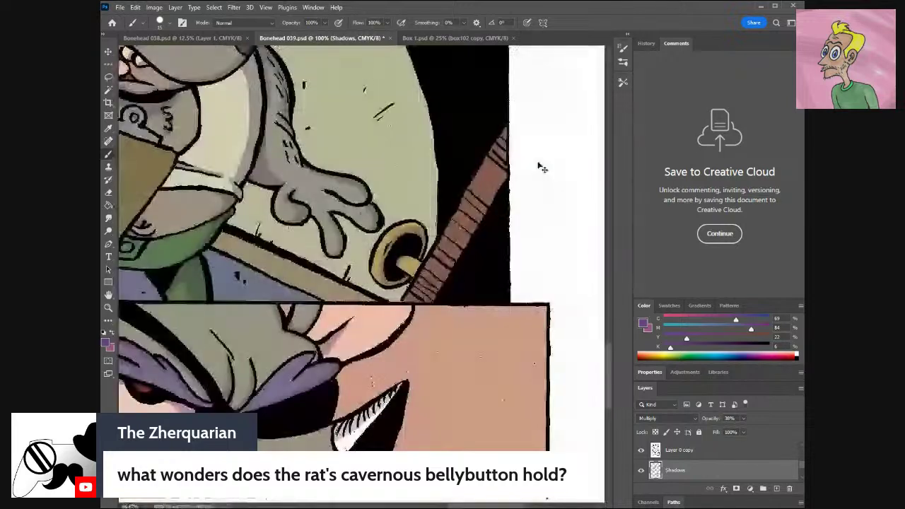
key("ctrl+minus")
key("ctrl+minus")
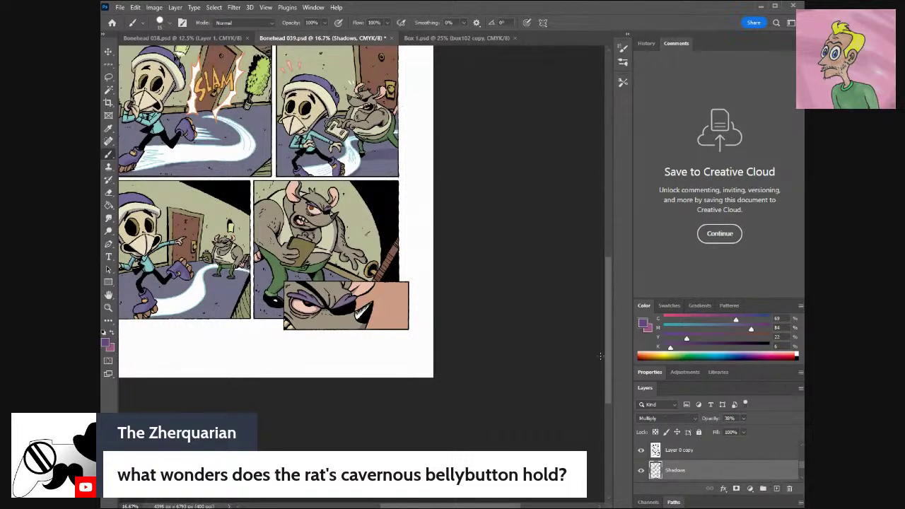
left_click_drag(610, 362, 610, 290)
left_click_drag(800, 464, 801, 473)
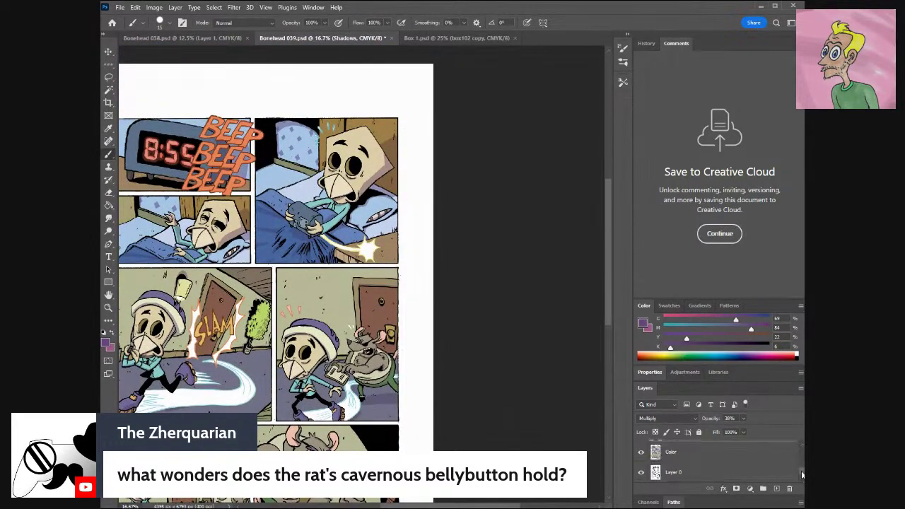
left_click(668, 454)
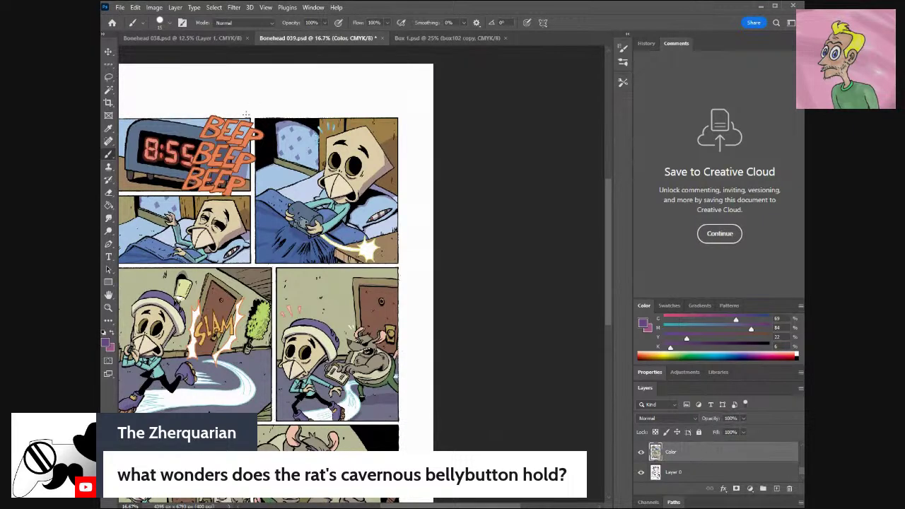
In Bonehead 038.psd, edit the Gradient tool's custom gradient and set its start stop to cream sampled from the beaked character's head in the first panel.
left_click(206, 38)
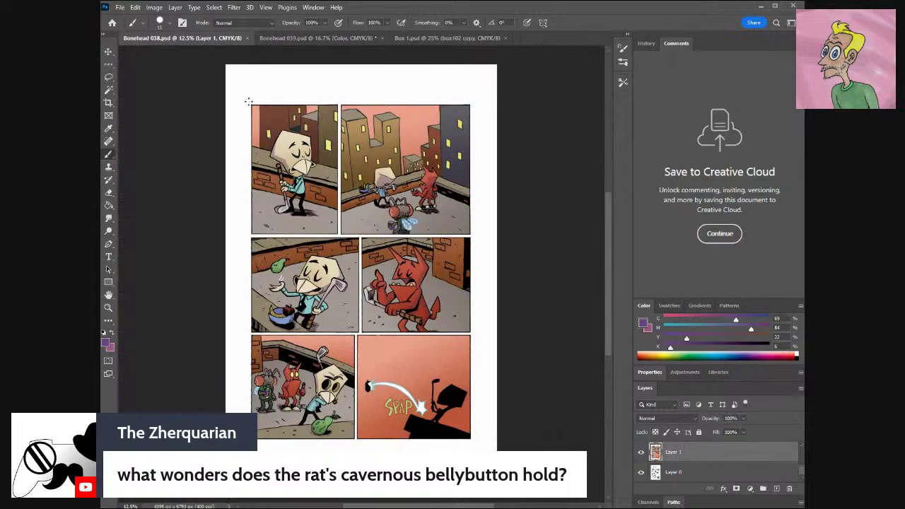
left_click(109, 207)
left_click(150, 206)
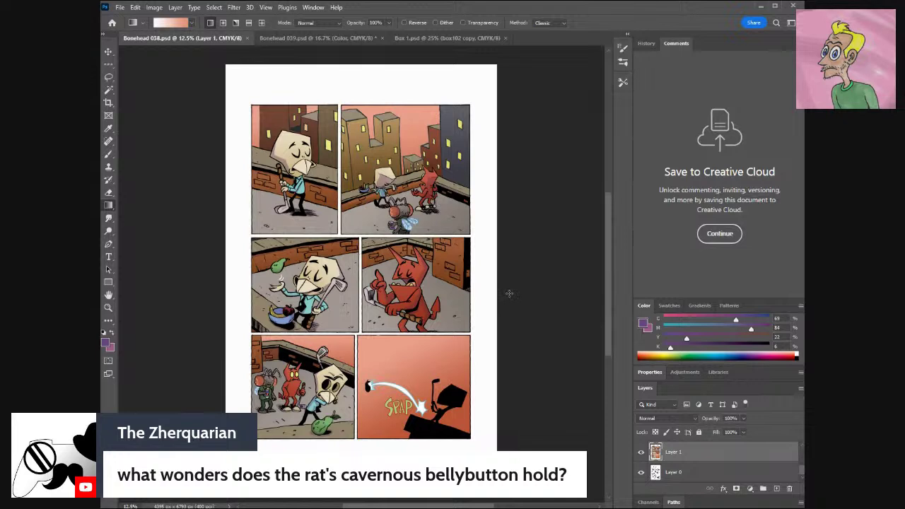
key("i")
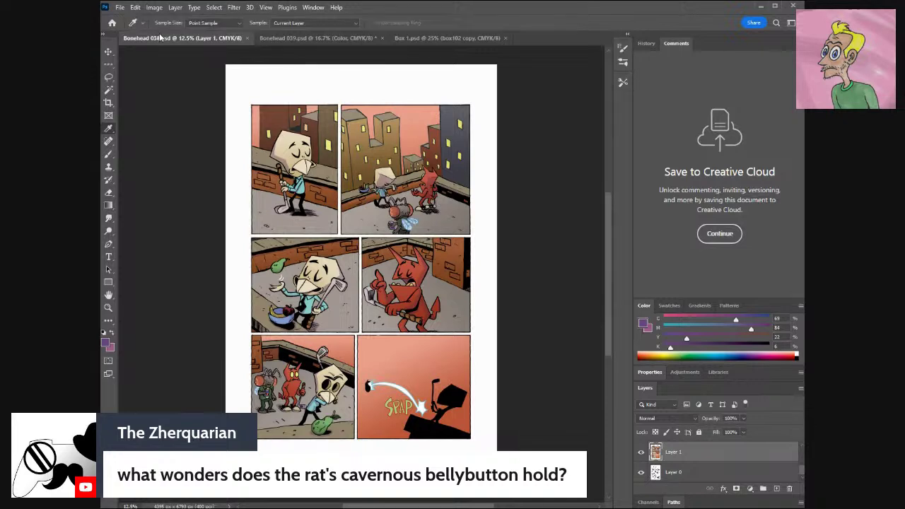
left_click(108, 205)
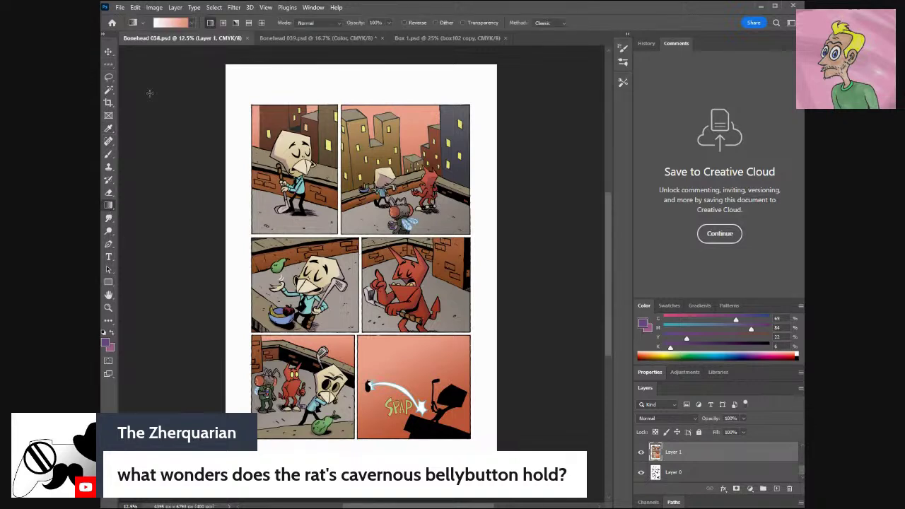
left_click(162, 24)
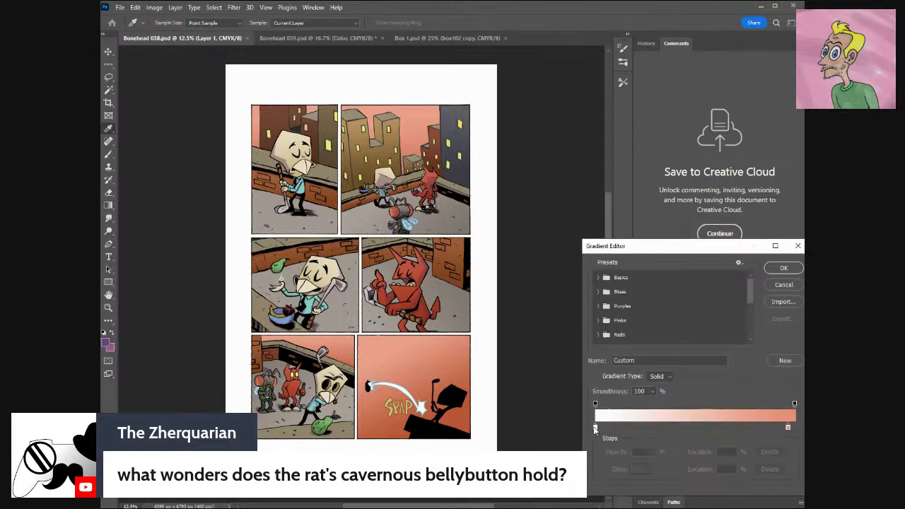
left_click(595, 428)
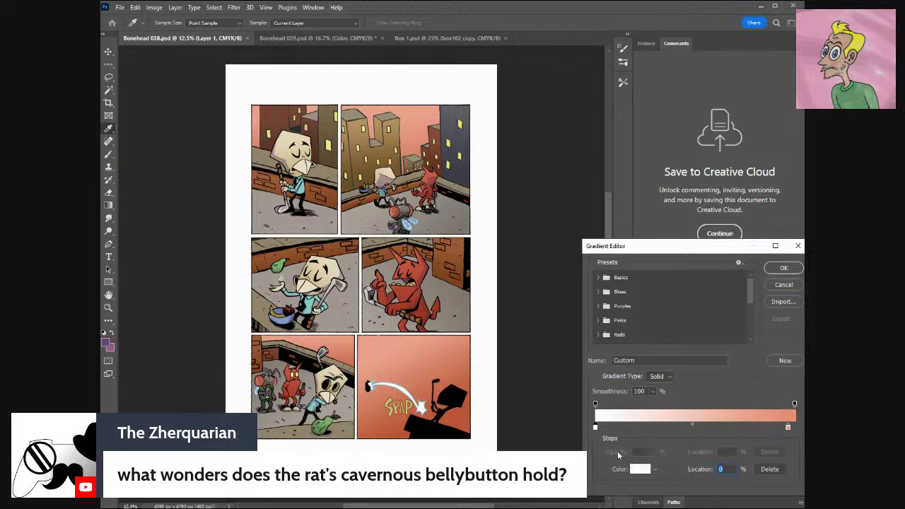
double_click(595, 428)
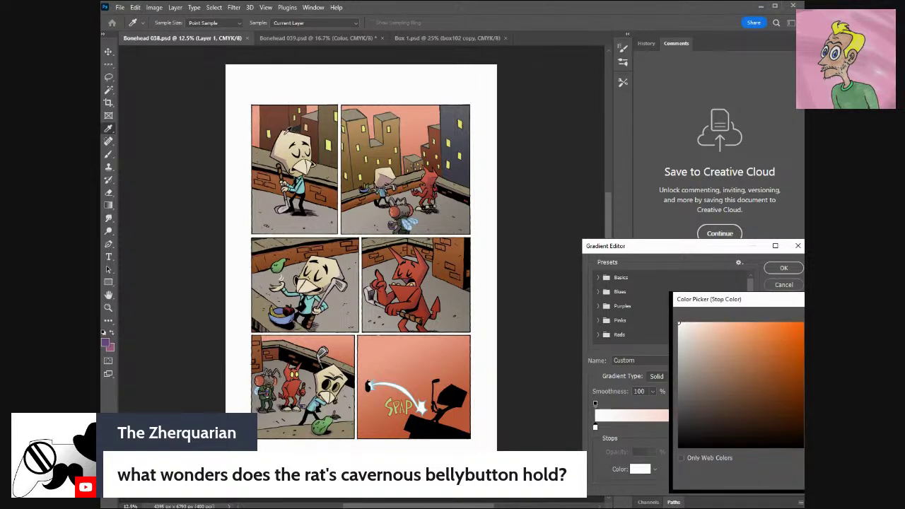
left_click(286, 130)
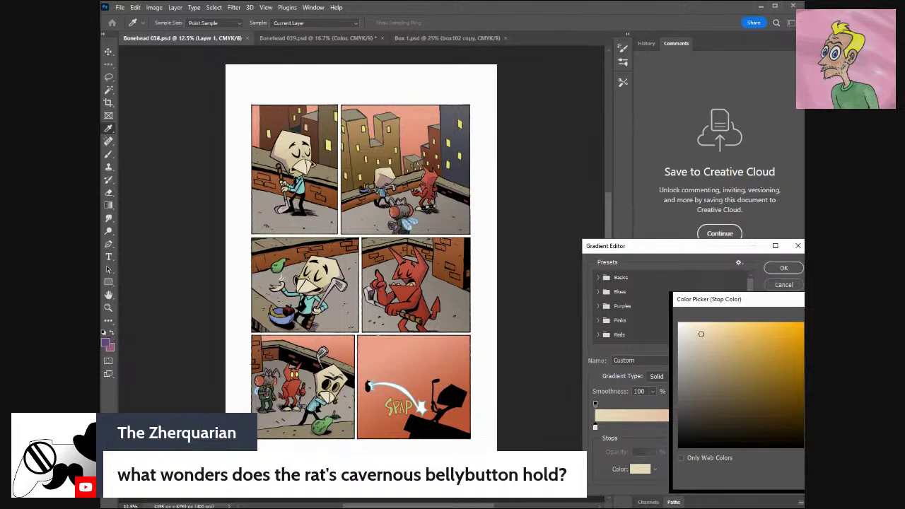
key("Return")
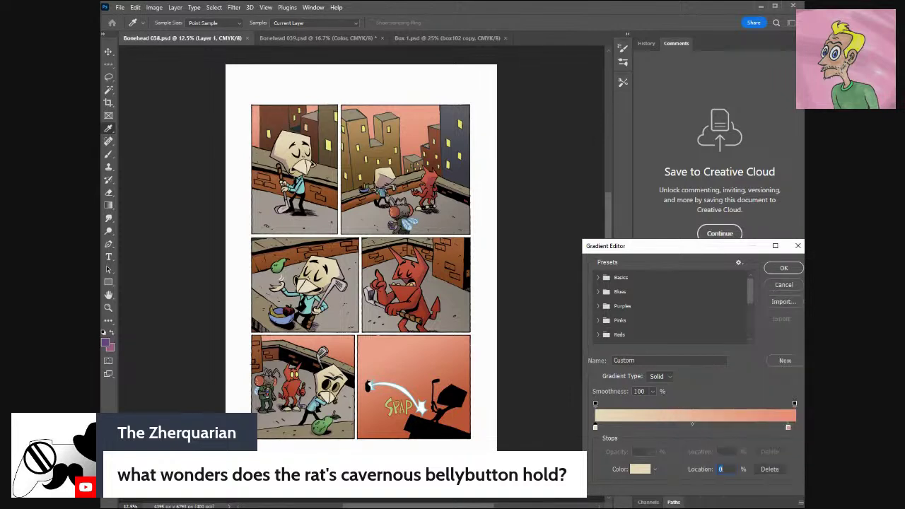
Set the gradient's end stop to a darker tan sampled from the beaked character in the first panel, and accept the gradient.
double_click(788, 427)
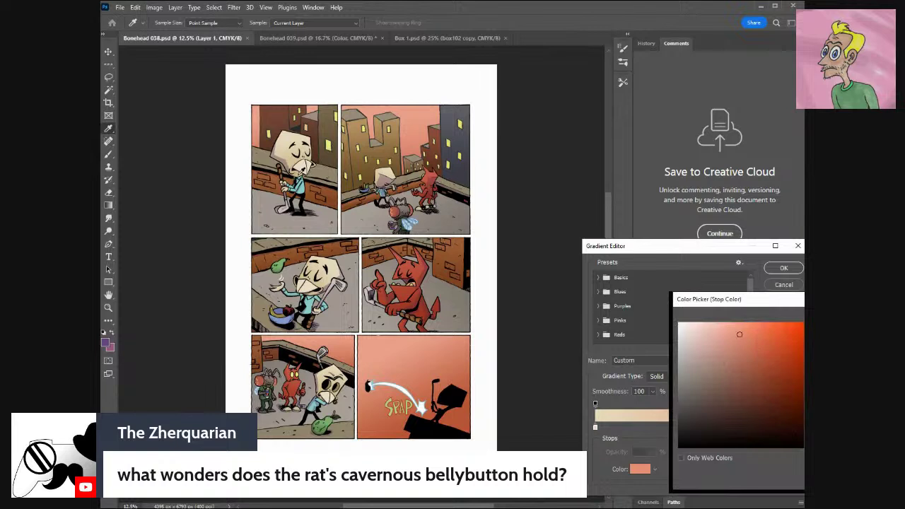
left_click(296, 176)
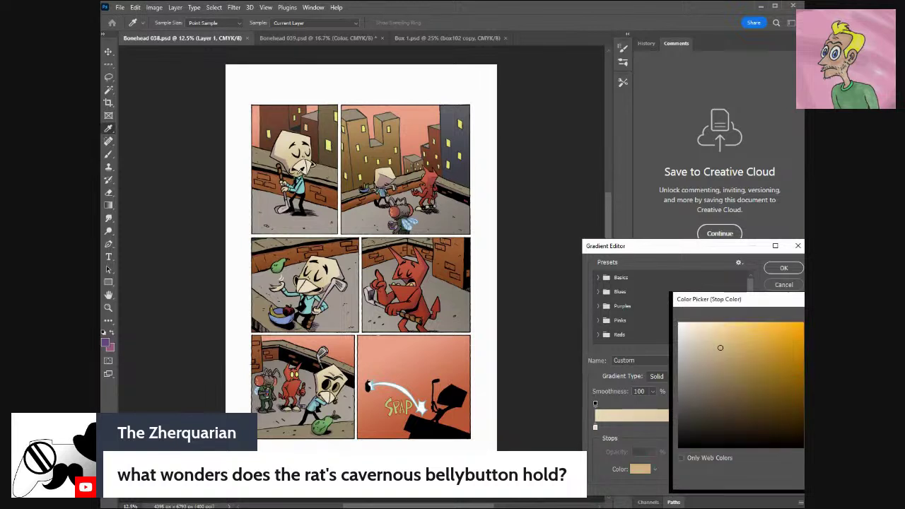
key("Return")
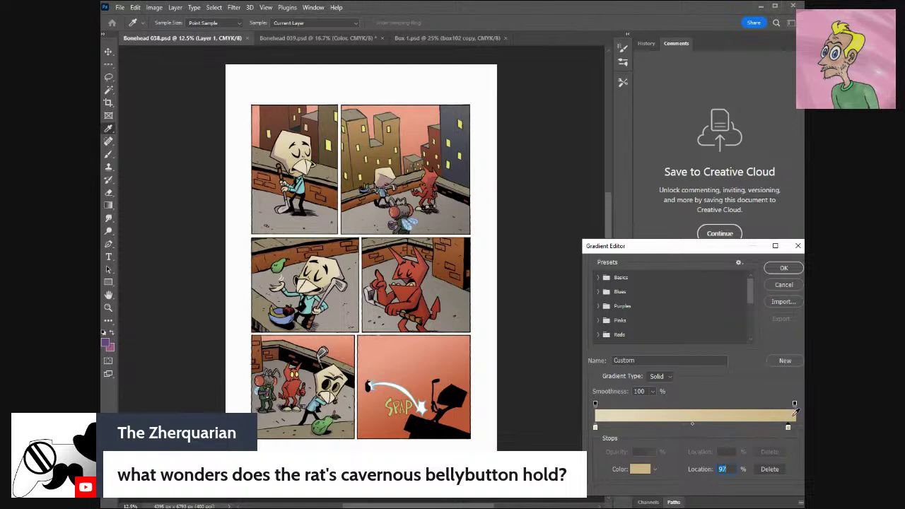
left_click(784, 268)
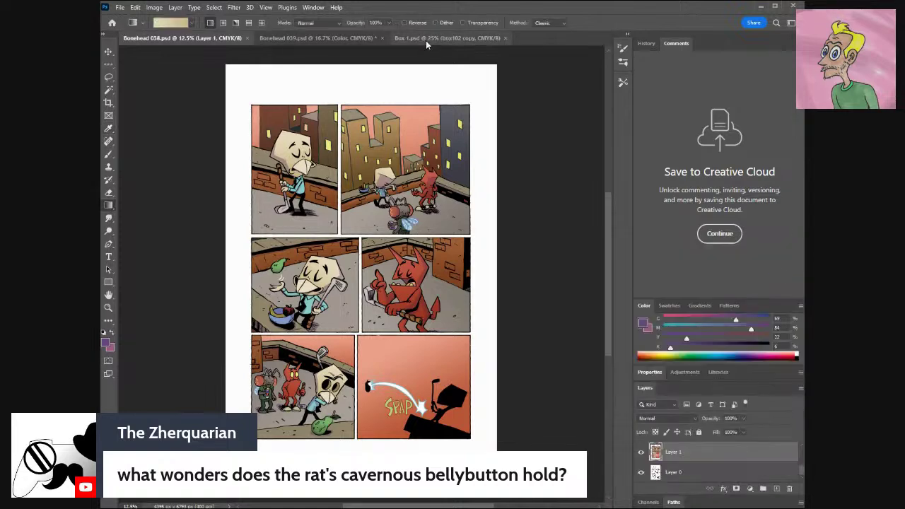
Return to Bonehead 039.psd and set the Magic Wand to contiguous selection with a tolerance of 10.
left_click(324, 39)
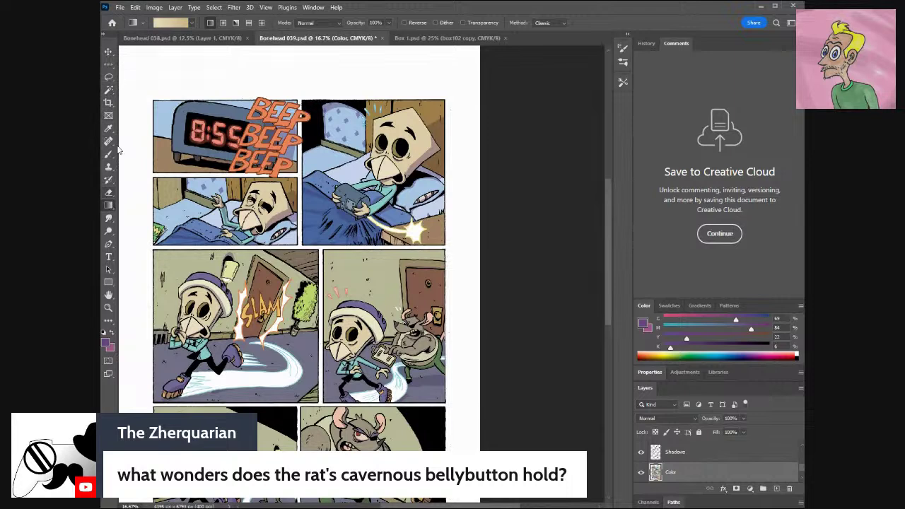
left_click(109, 92)
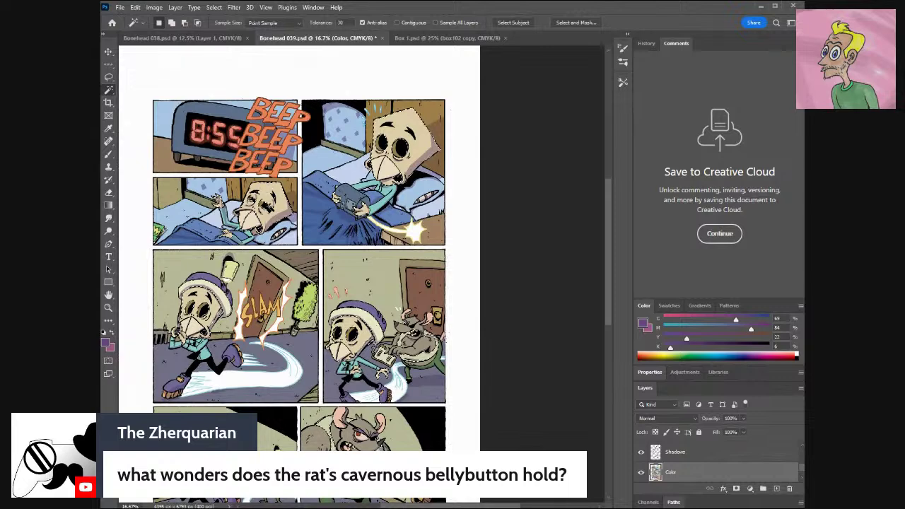
left_click(396, 22)
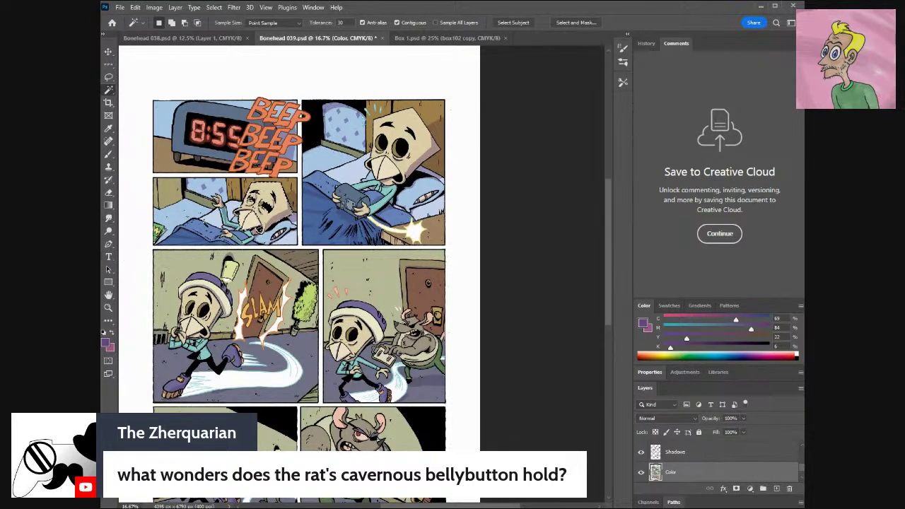
left_click(107, 206)
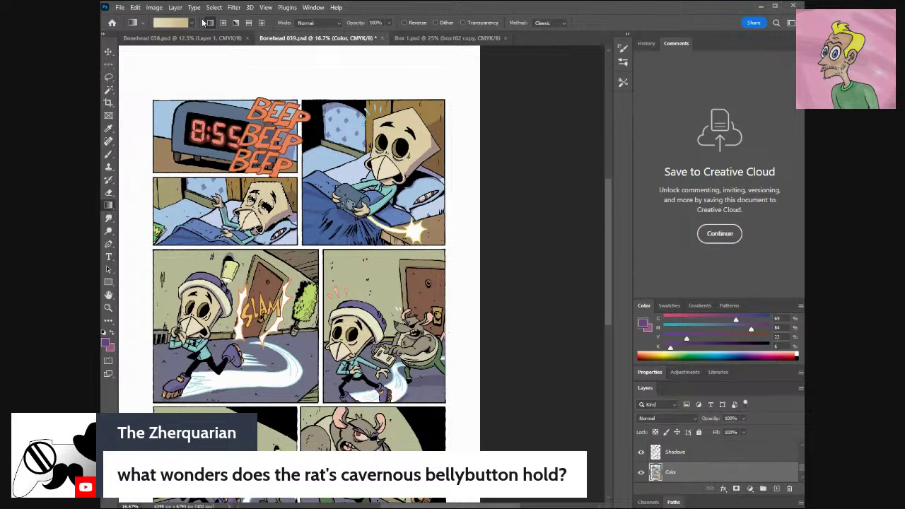
left_click(108, 89)
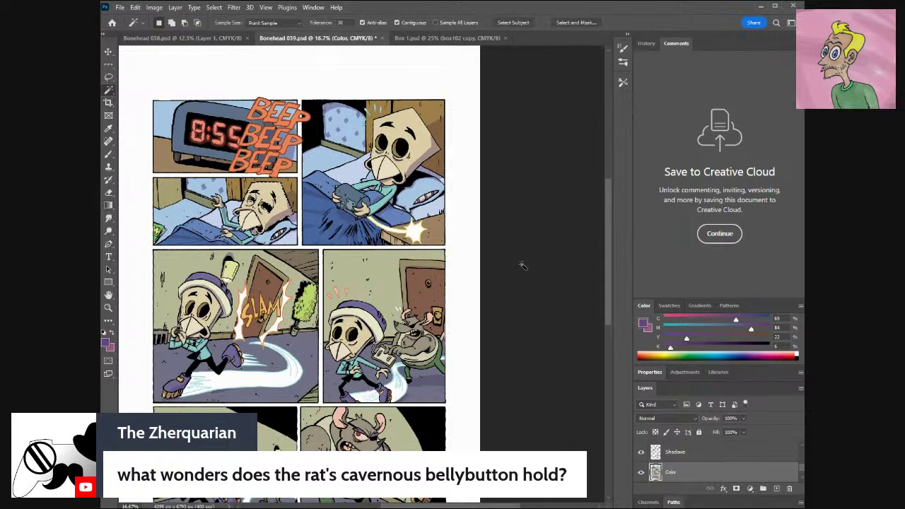
left_click(342, 23)
type("0")
Change the custom gradient's end stop to a lighter tan and accept the gradient.
left_click(109, 206)
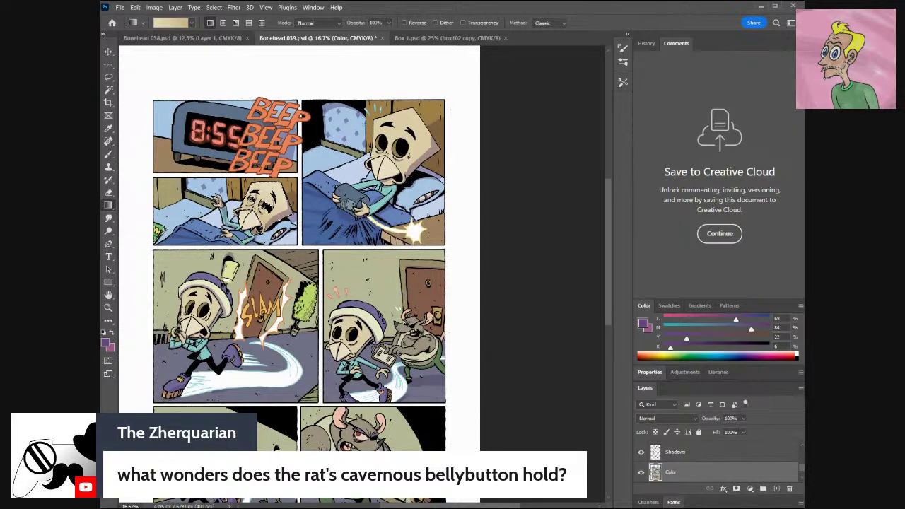
left_click(172, 22)
double_click(789, 428)
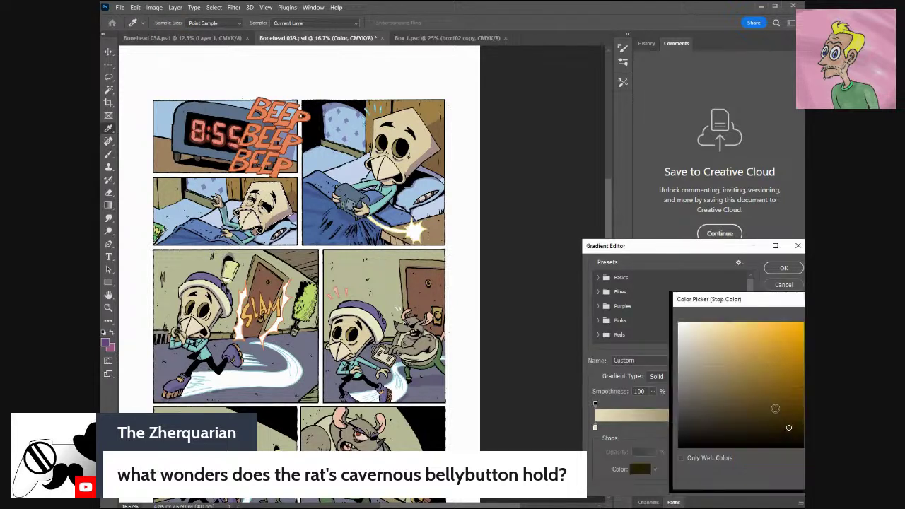
key("Return")
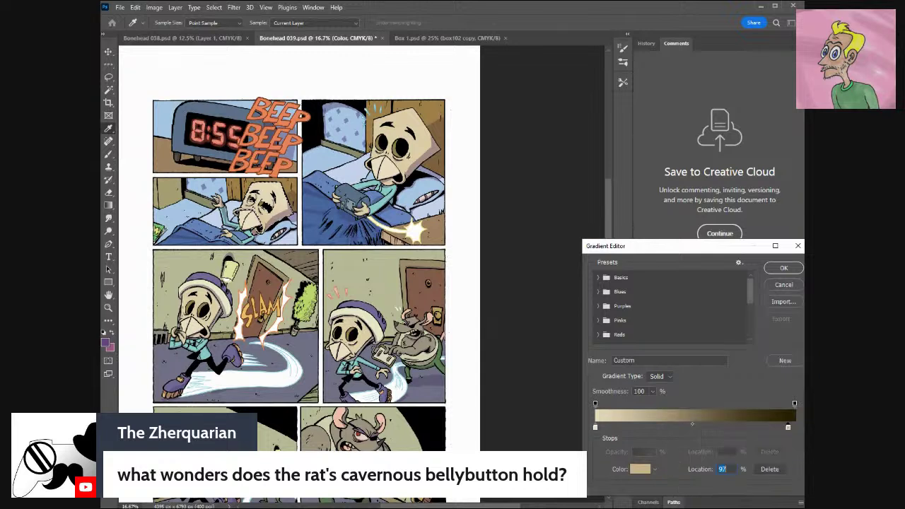
left_click_drag(789, 425, 790, 430)
double_click(790, 430)
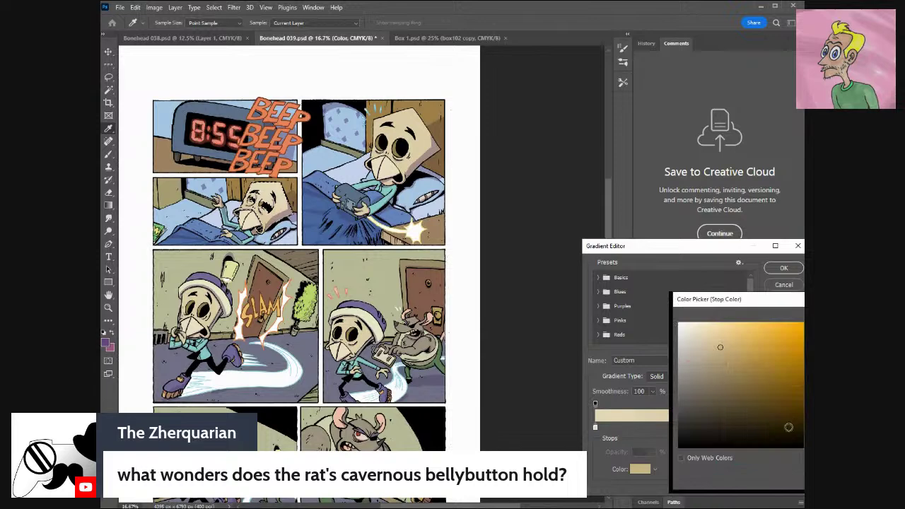
left_click_drag(712, 346, 714, 337)
key("Return")
left_click(784, 268)
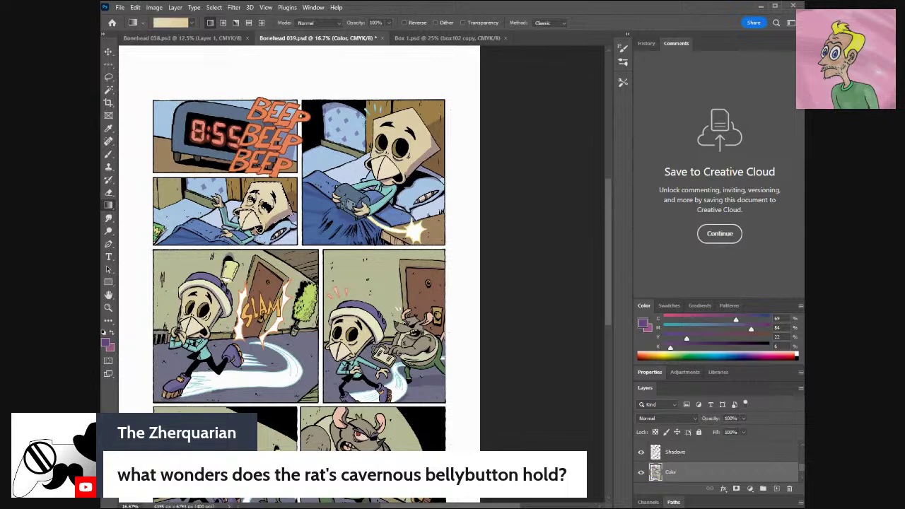
Select the beaked character's head in the large bed panel and fill it with the cream-to-tan gradient from forehead to beak.
left_click(108, 91)
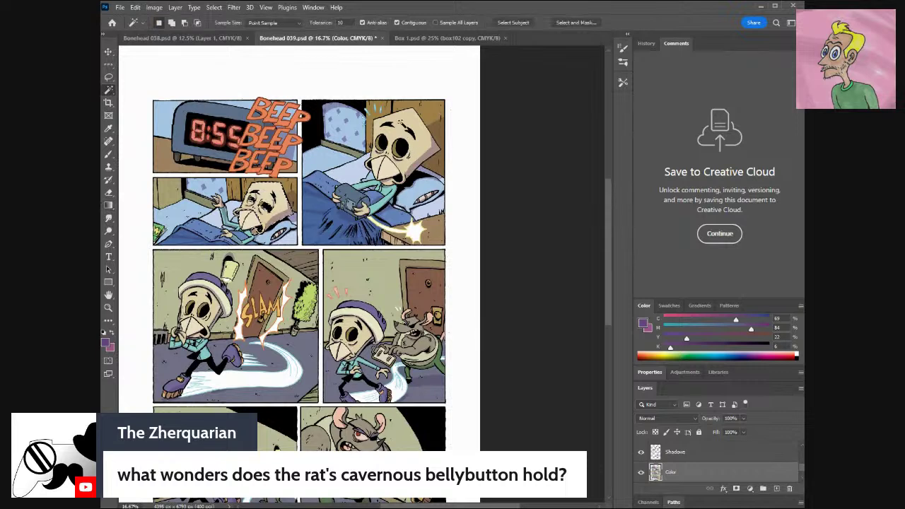
left_click(108, 206)
left_click_drag(403, 129, 386, 173)
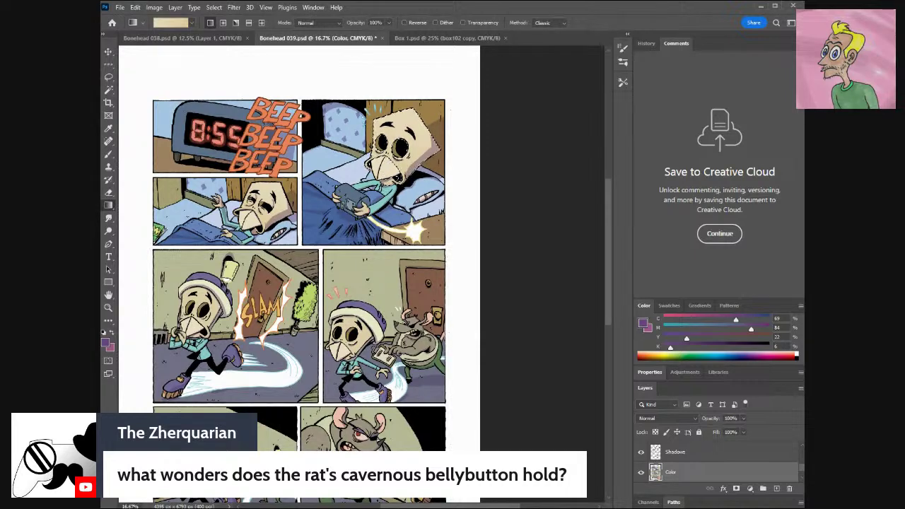
Select the beaked character's heads in the three hallway panels and fill them with the cream-to-tan gradient.
left_click(108, 90)
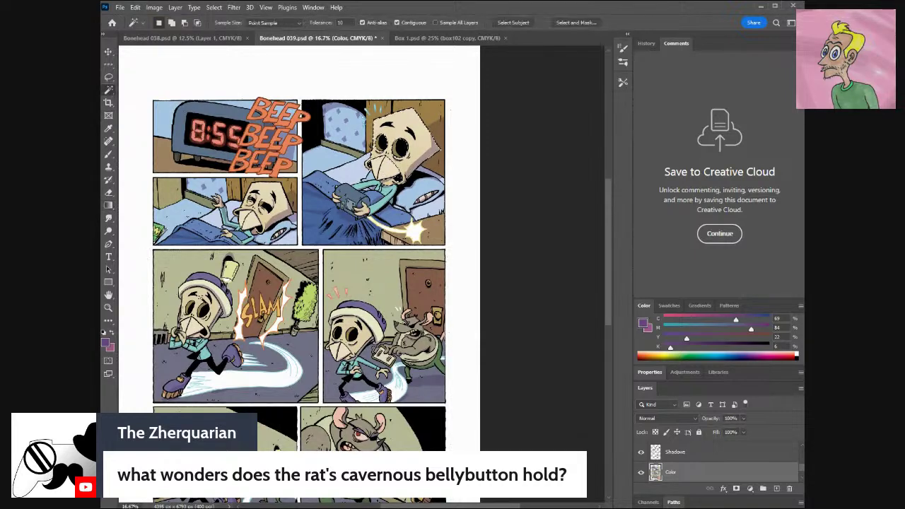
left_click(108, 206)
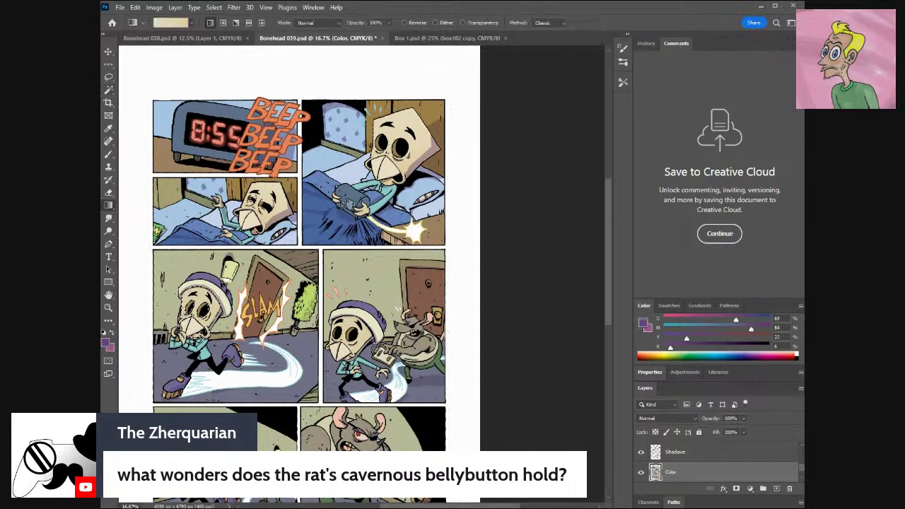
left_click(108, 91)
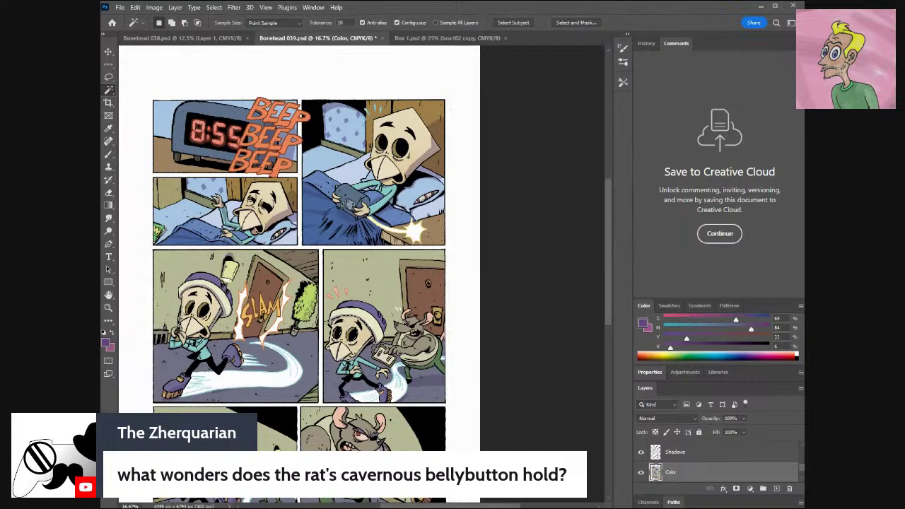
left_click(109, 205)
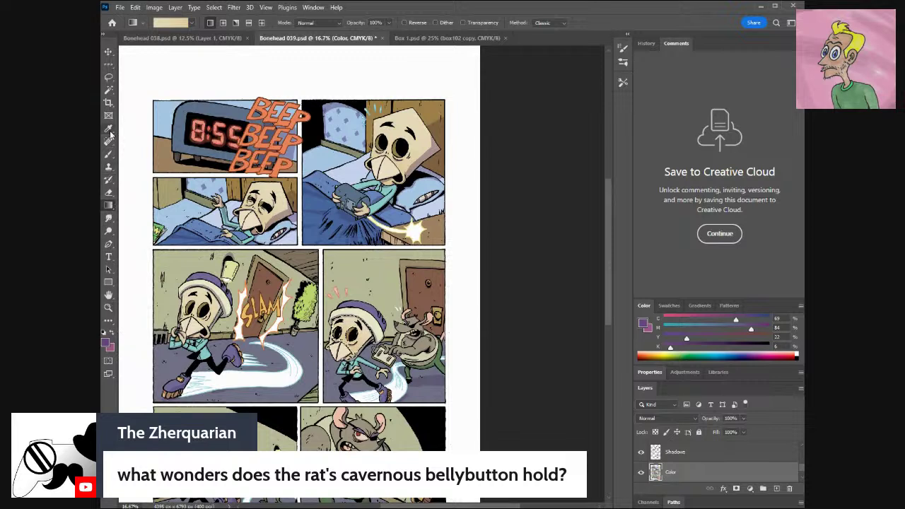
left_click(108, 90)
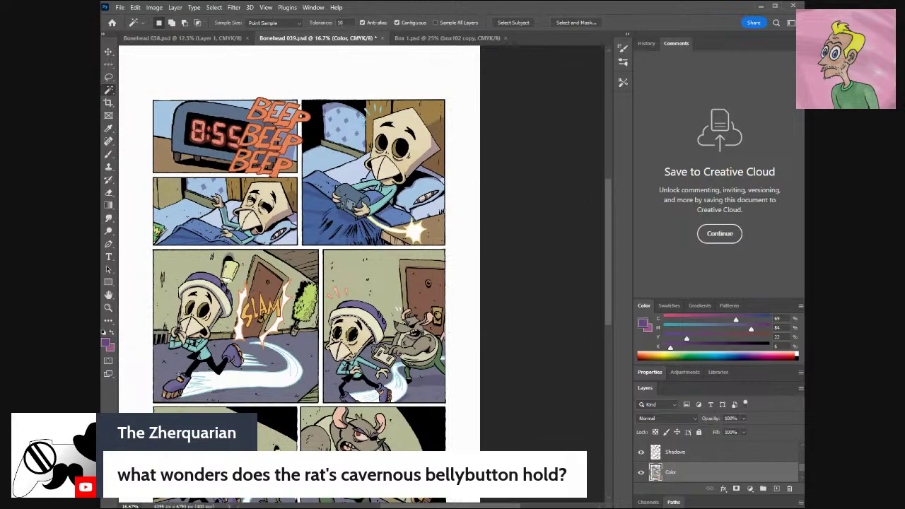
left_click(108, 205)
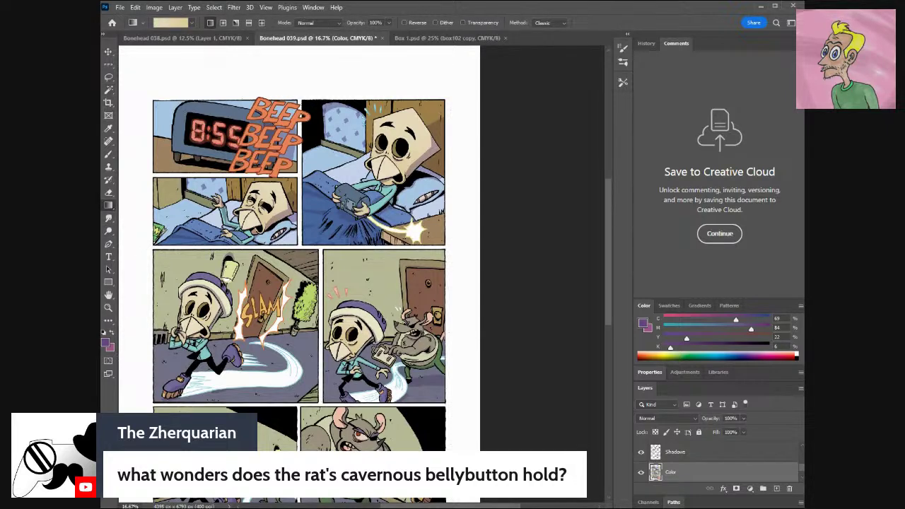
left_click_drag(610, 309, 613, 358)
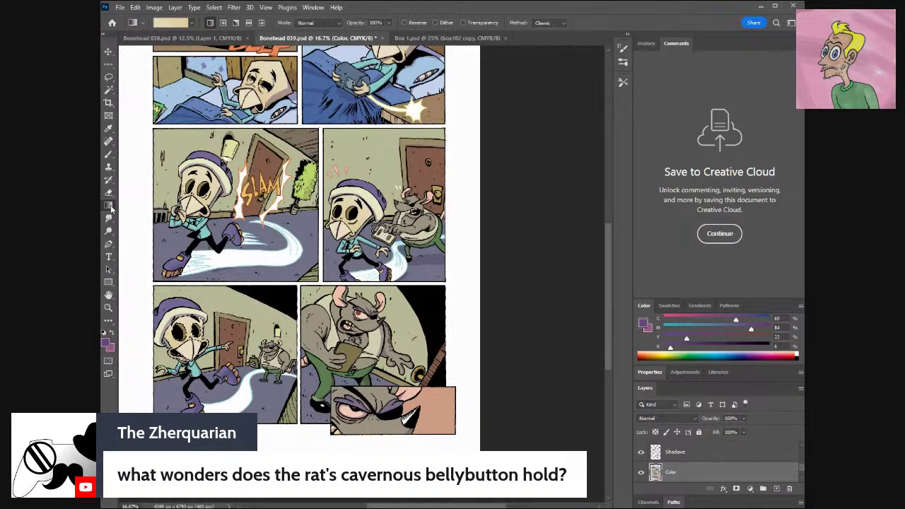
Edit the custom gradient so both color stops use the brown sampled from the hallway door.
left_click(162, 23)
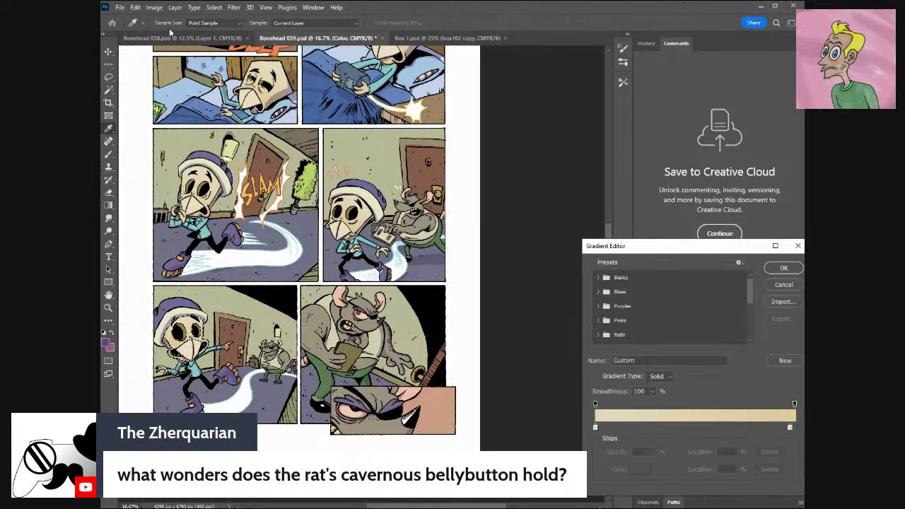
left_click(596, 427)
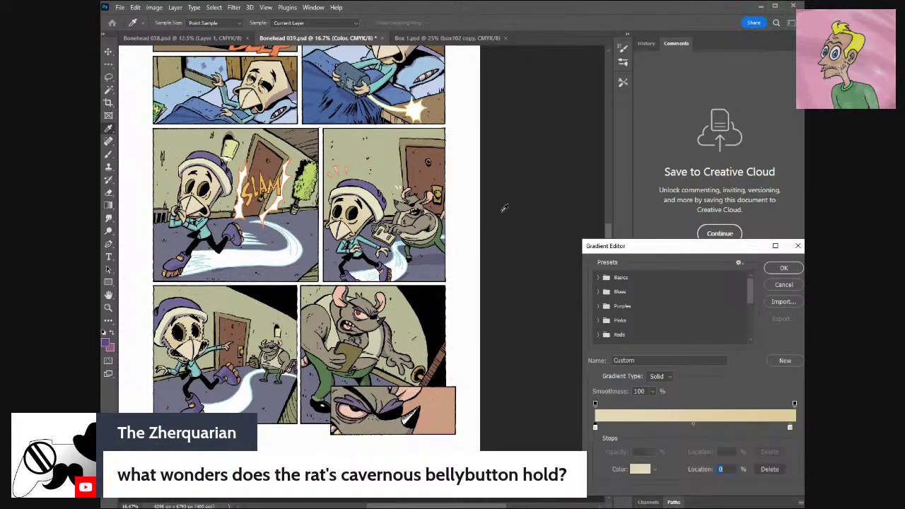
left_click(433, 167)
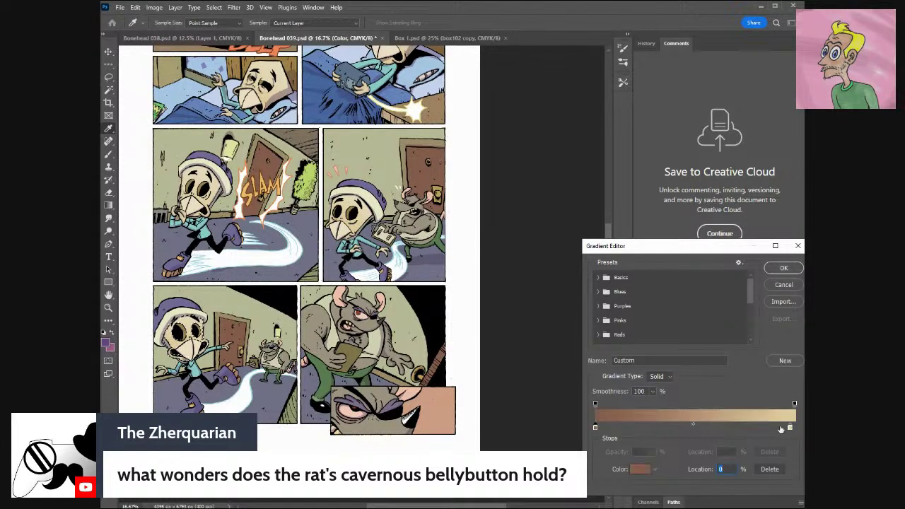
left_click(791, 426)
left_click(437, 151)
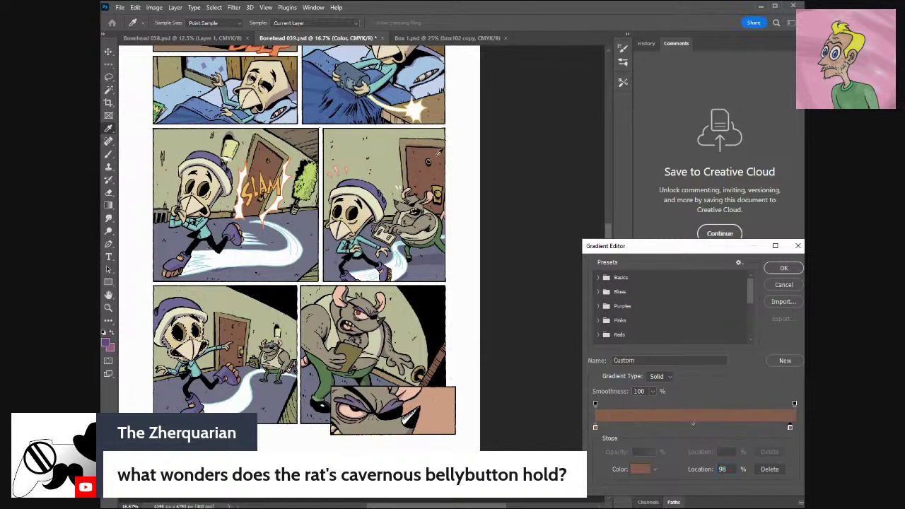
Lighten the brown gradient's start stop, darken its end stop, and accept the gradient.
double_click(595, 426)
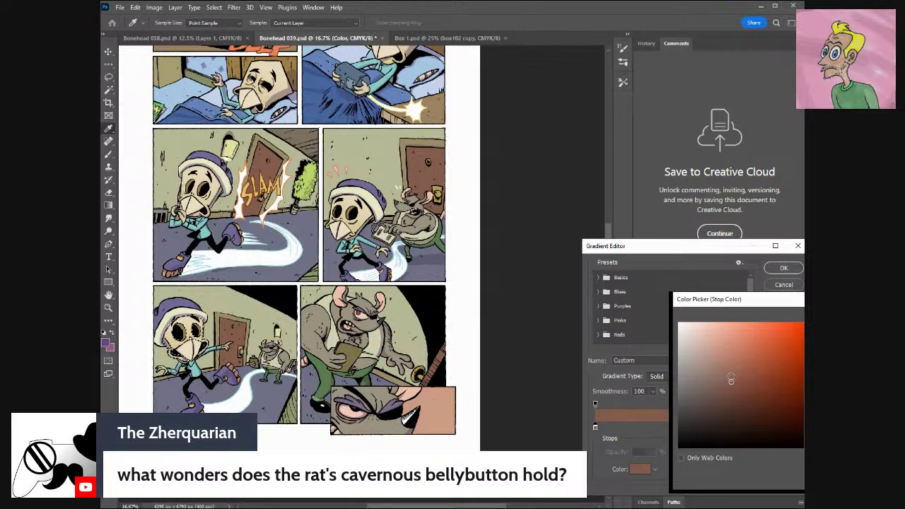
left_click_drag(730, 379, 728, 373)
key("Return")
double_click(789, 428)
left_click_drag(742, 372, 733, 390)
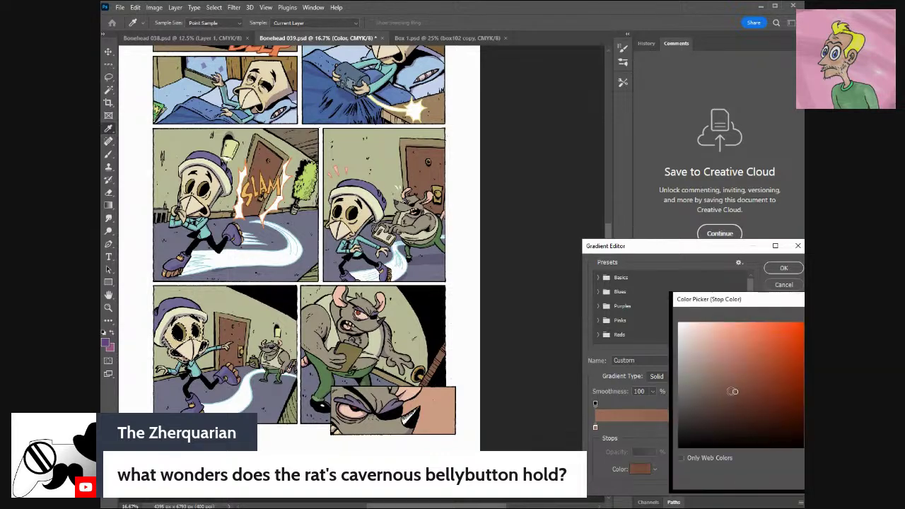
key("Return")
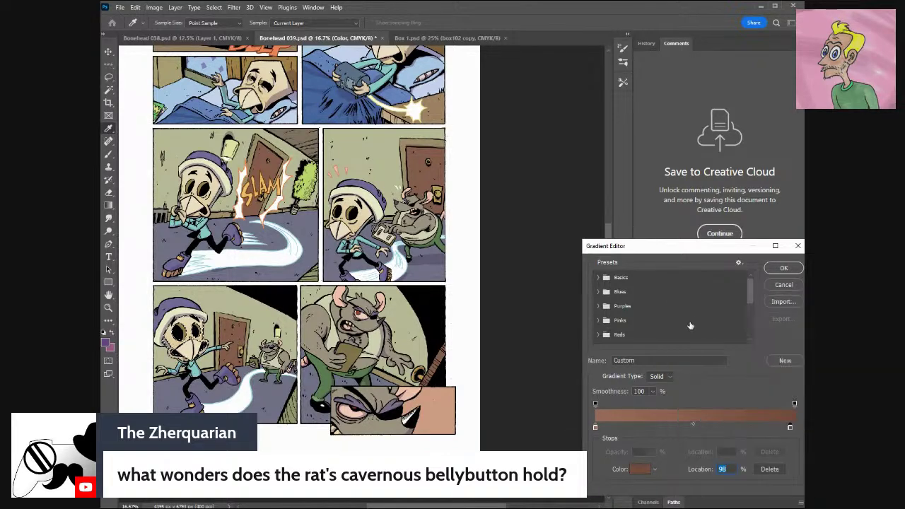
left_click(782, 269)
Select the door in the SLAM panel and fill it with the brown gradient, lighter at its base and darker above.
left_click_drag(611, 256, 609, 204)
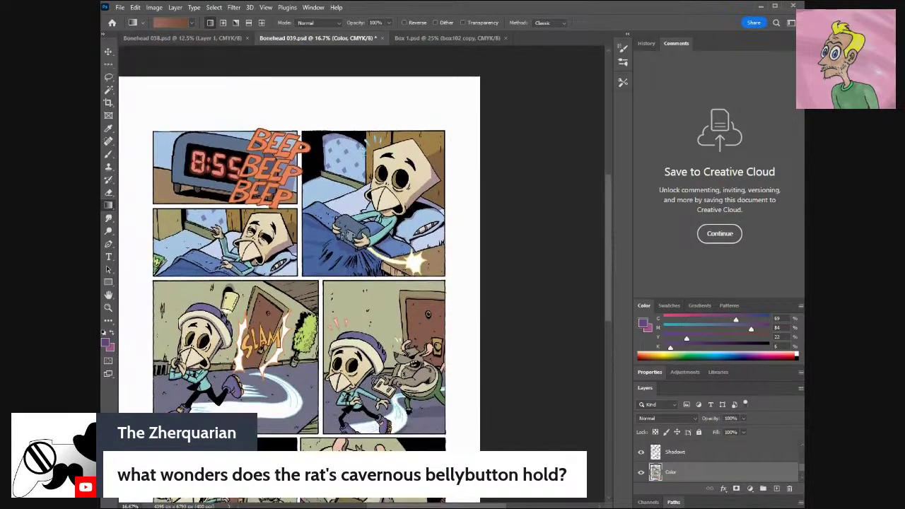
left_click(108, 90)
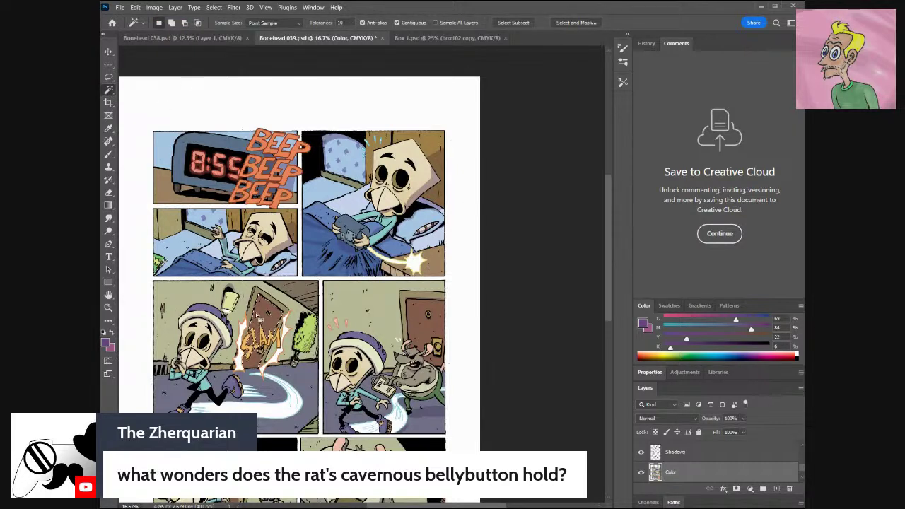
left_click(110, 206)
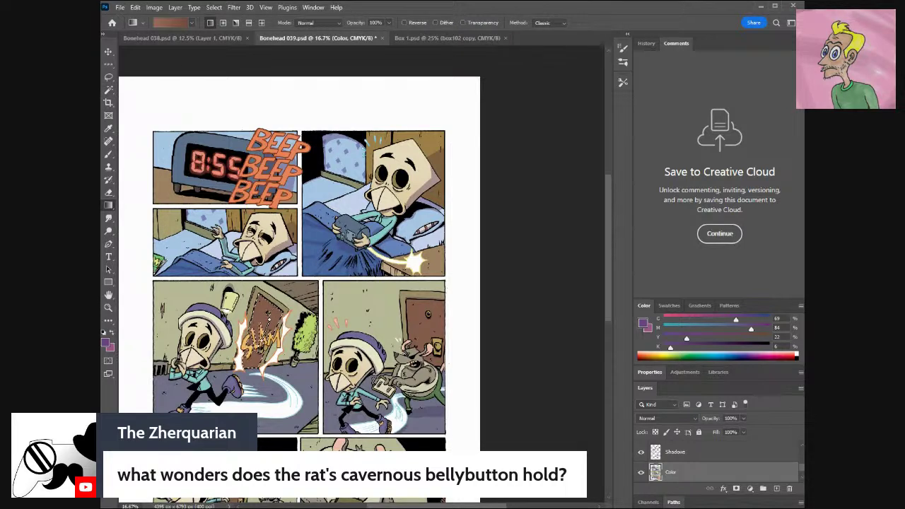
left_click_drag(255, 357, 265, 318)
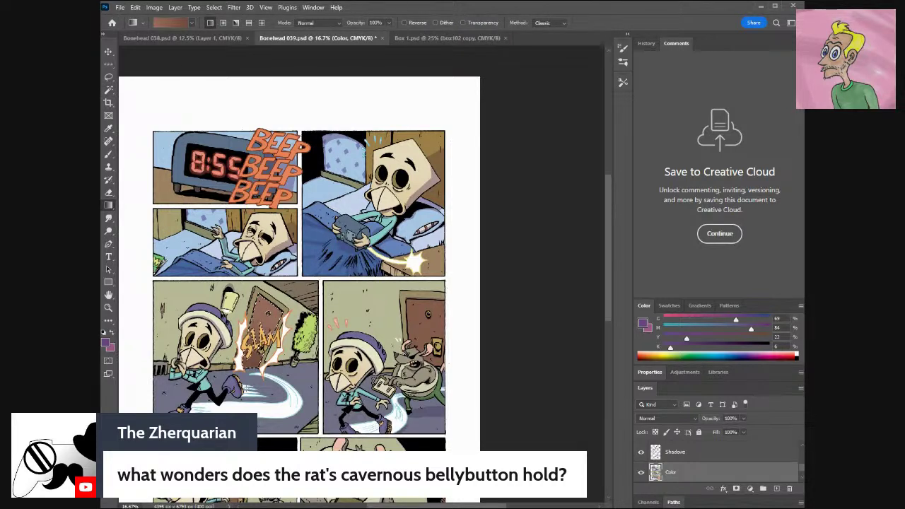
Select the door behind the rat in the second hallway panel and fill it with the brown gradient from top to bottom.
left_click(108, 89)
left_click(432, 329)
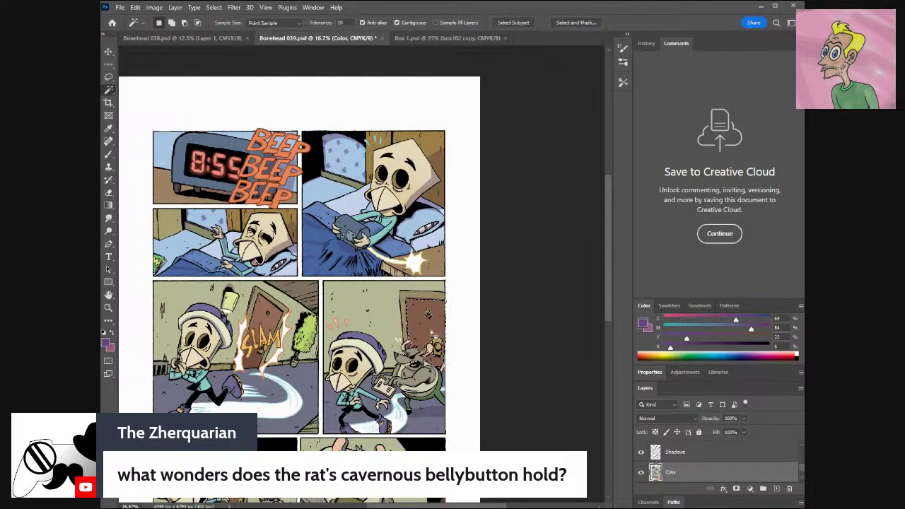
left_click(108, 205)
left_click_drag(427, 311, 428, 367)
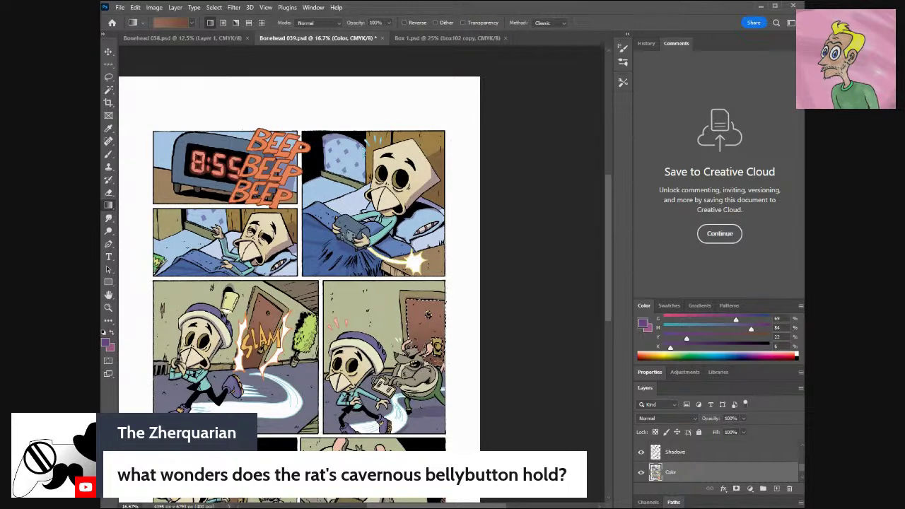
left_click_drag(439, 307, 439, 354)
Select the door in the panel where the beaked character points back, and apply the brown gradient to it.
left_click_drag(607, 302, 606, 347)
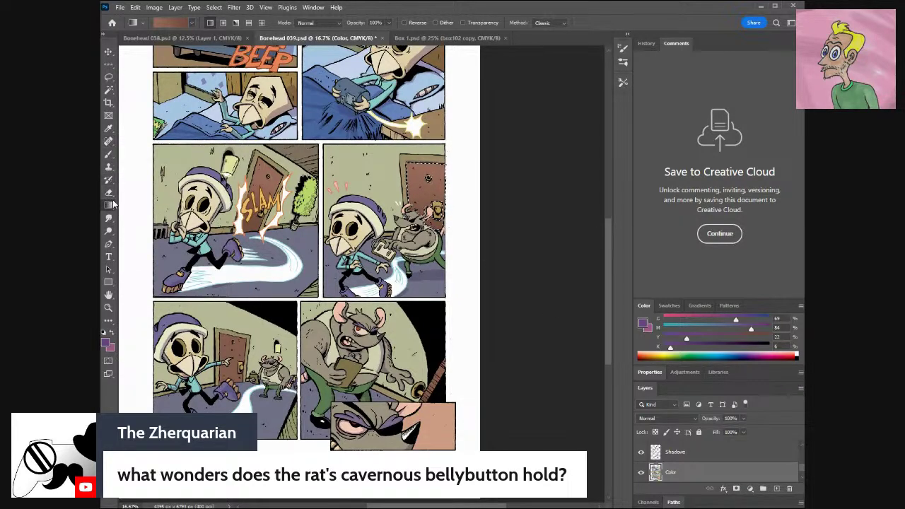
left_click(108, 76)
left_click(108, 89)
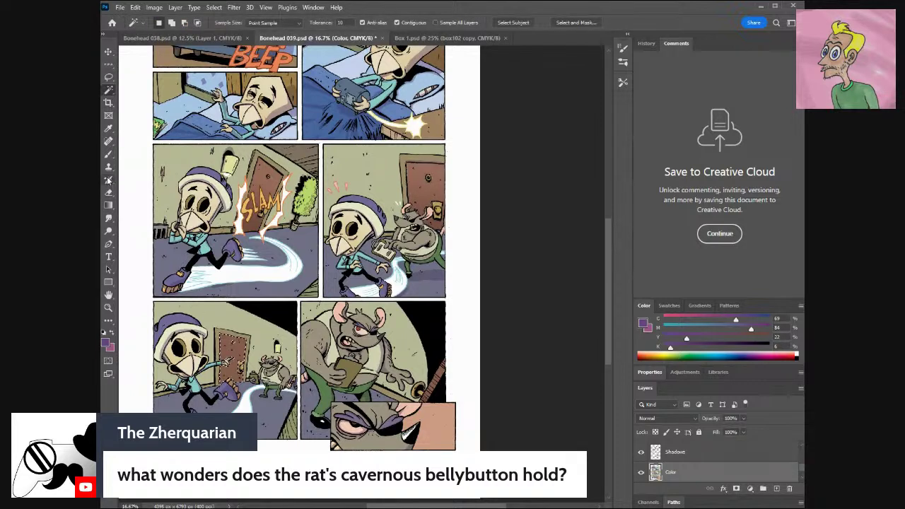
left_click(108, 205)
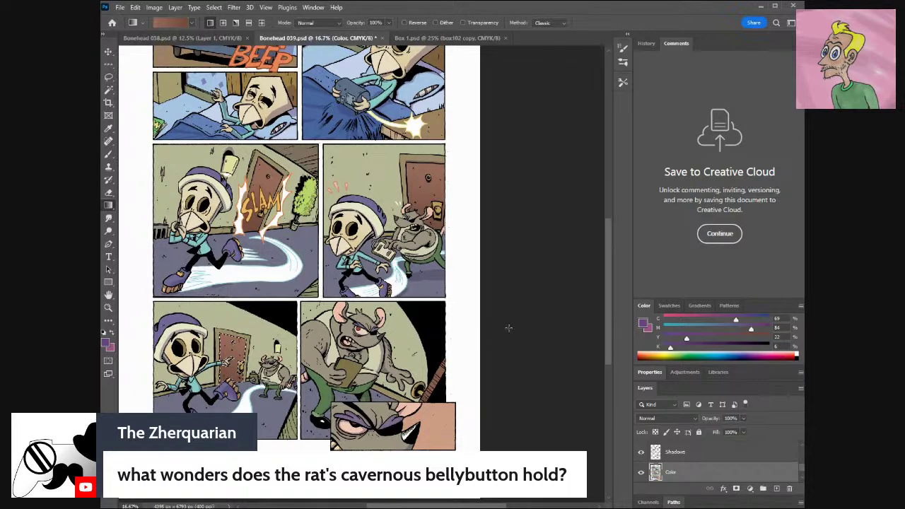
Select the BEEP lettering in the alarm clock panel and set both gradient stops to its sampled orange.
left_click_drag(606, 331, 606, 285)
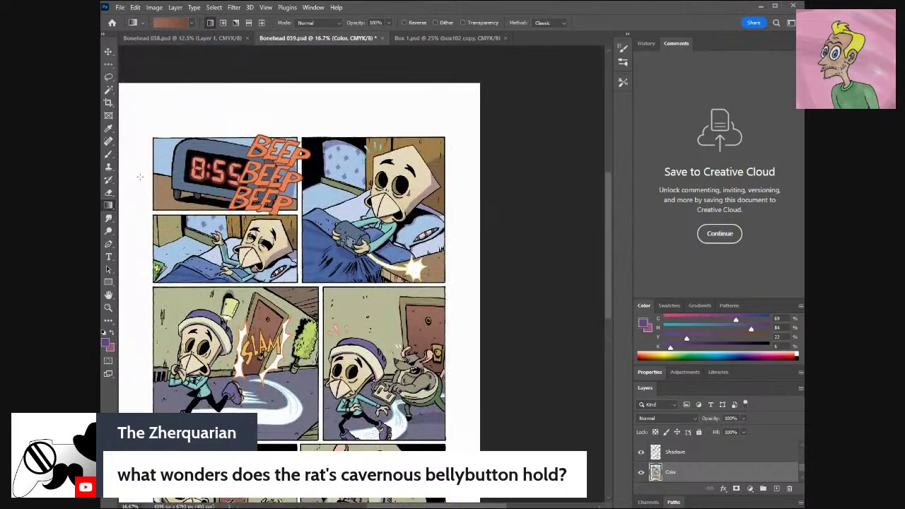
left_click(108, 90)
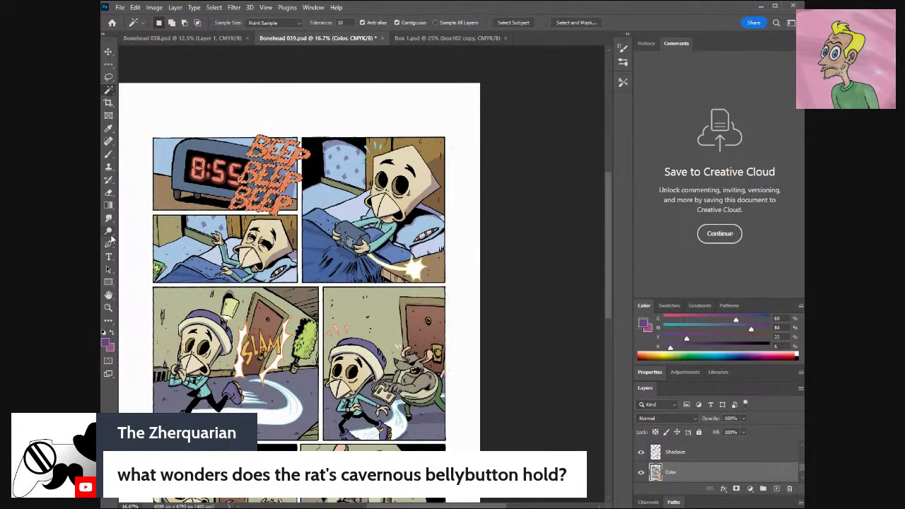
left_click(109, 205)
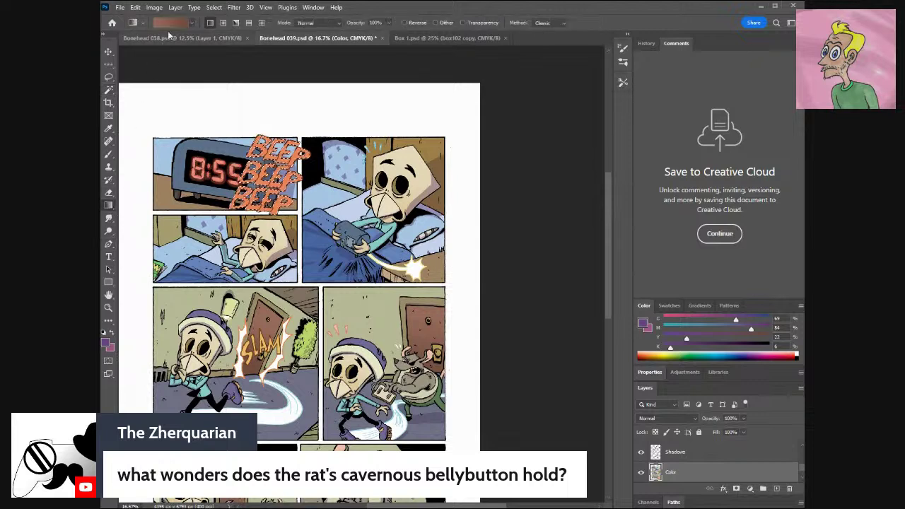
left_click(167, 22)
left_click(594, 427)
left_click(275, 174)
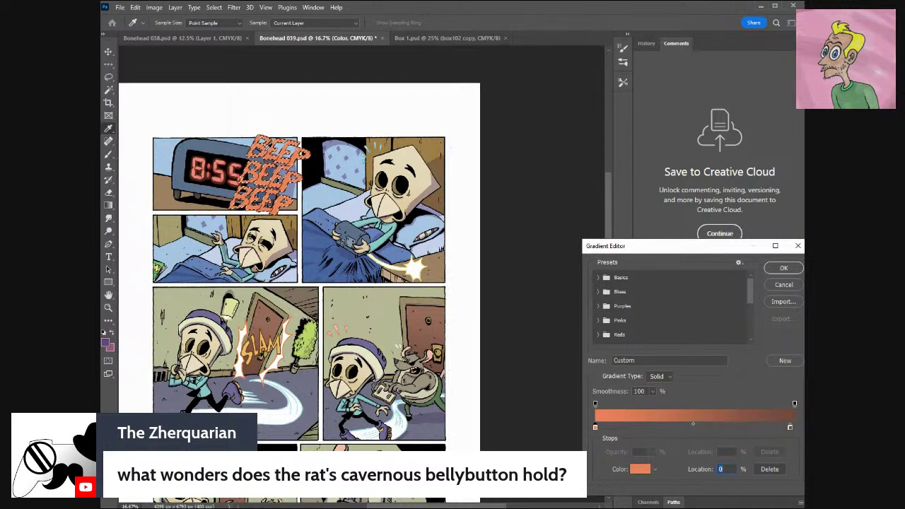
left_click(789, 426)
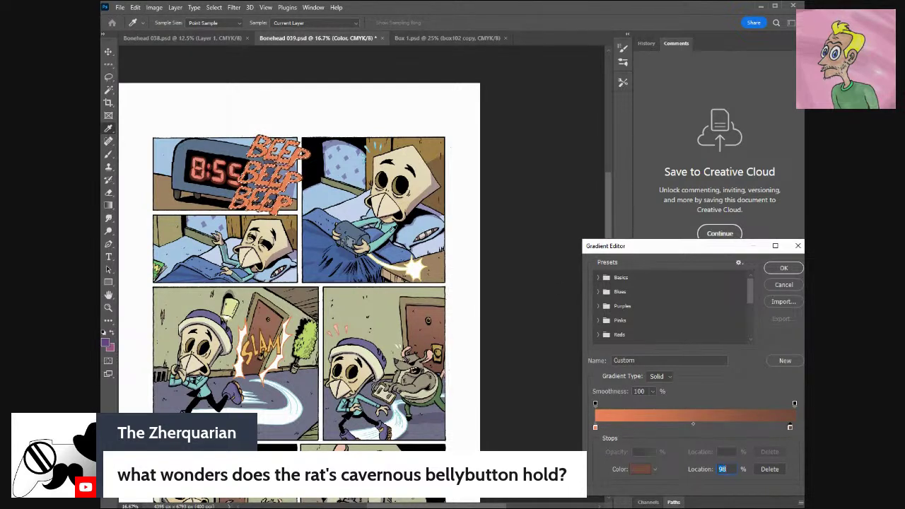
left_click(272, 170)
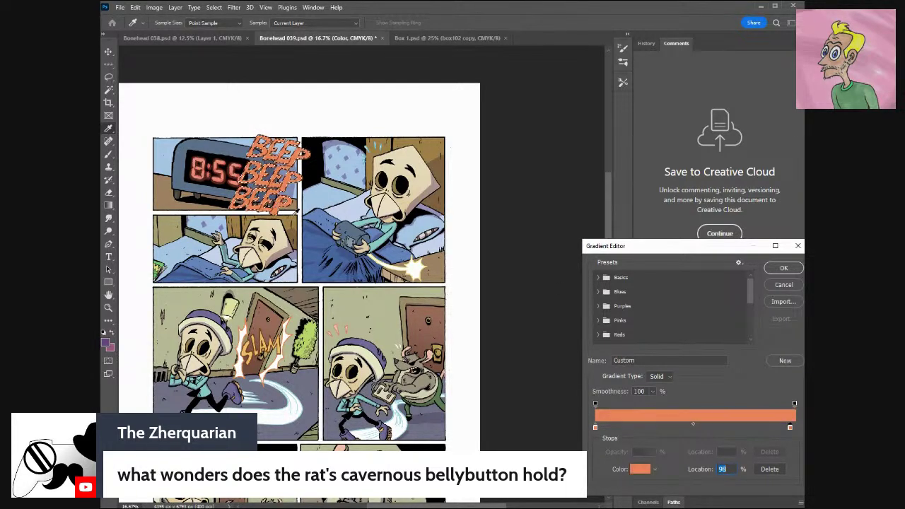
Set the gradient's start stop to yellow and its end stop to a deeper orange, accept it, and fill the BEEP lettering.
double_click(595, 426)
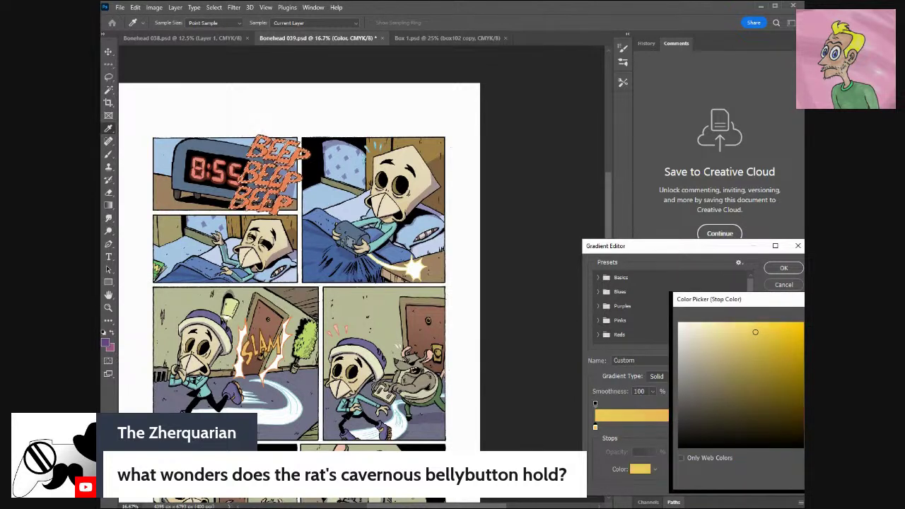
key("Return")
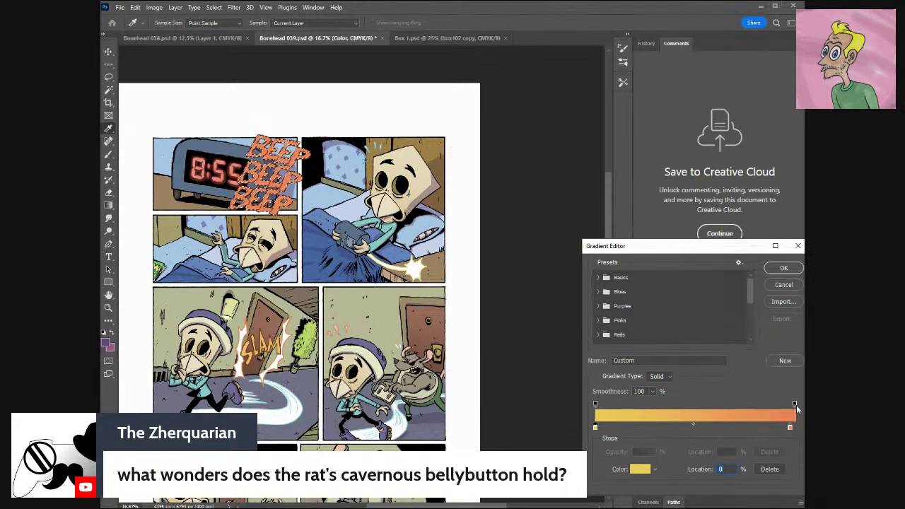
left_click(789, 428)
double_click(790, 428)
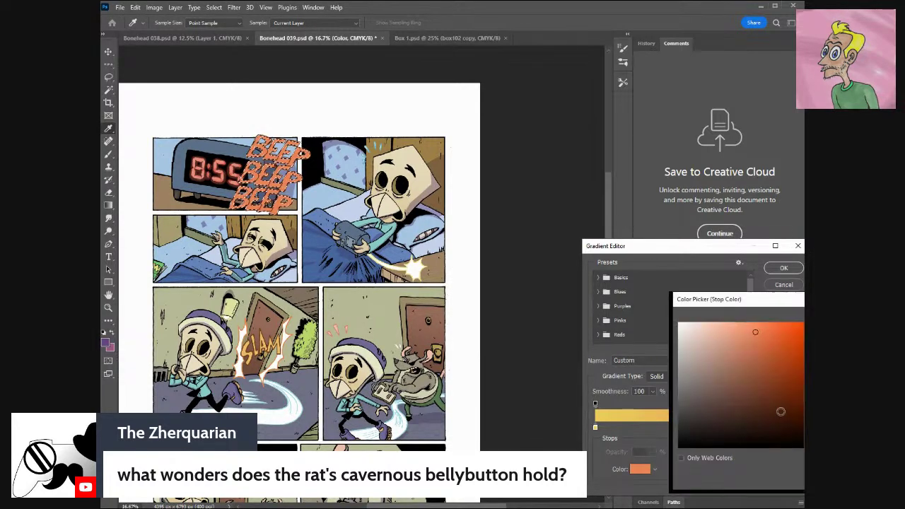
left_click(759, 337)
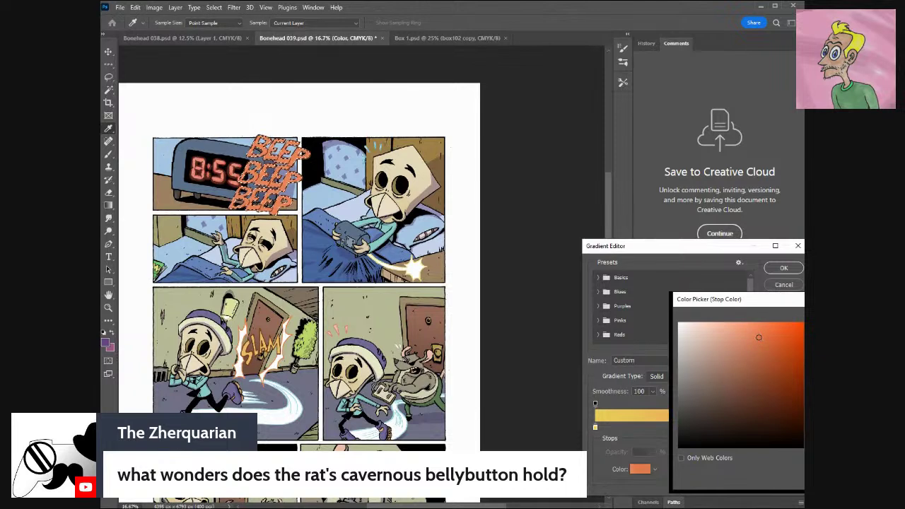
left_click(760, 339)
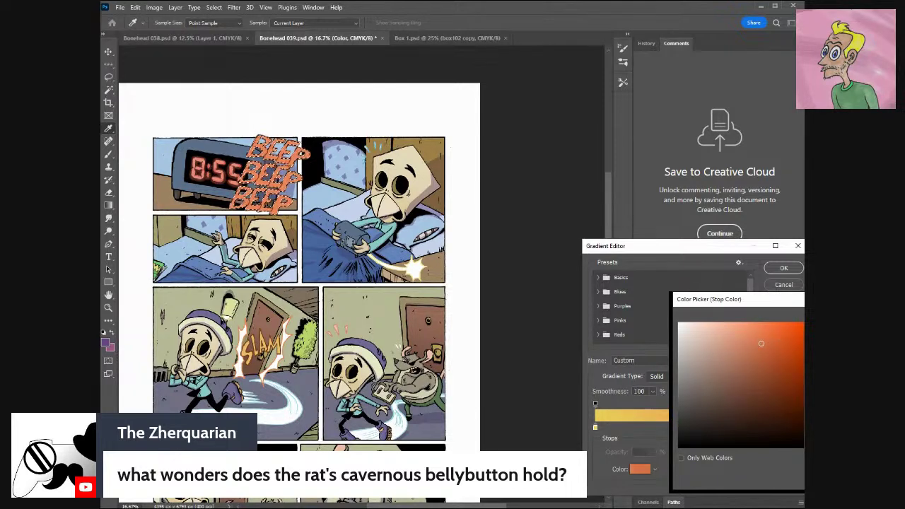
key("Return")
left_click(782, 269)
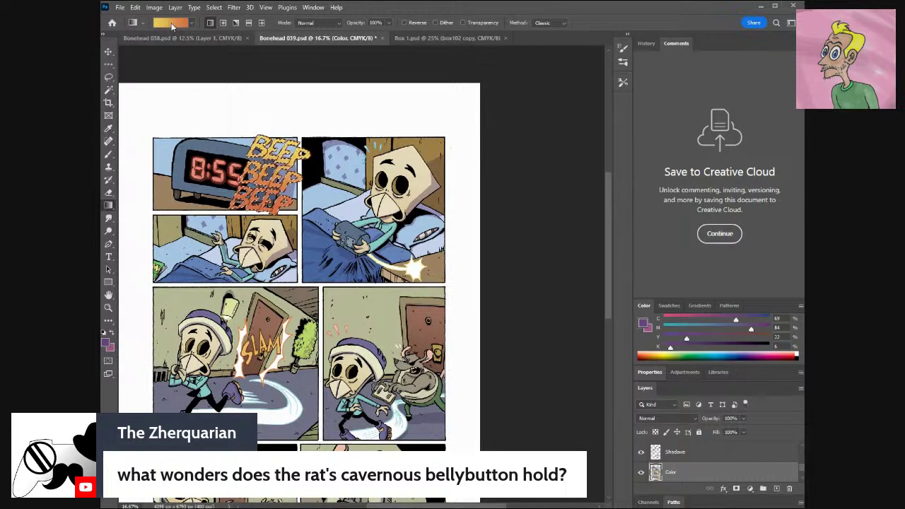
Set the gradient's end stop to a lighter reddish orange, accept it, and fill the BEEP lettering.
left_click(169, 21)
double_click(595, 427)
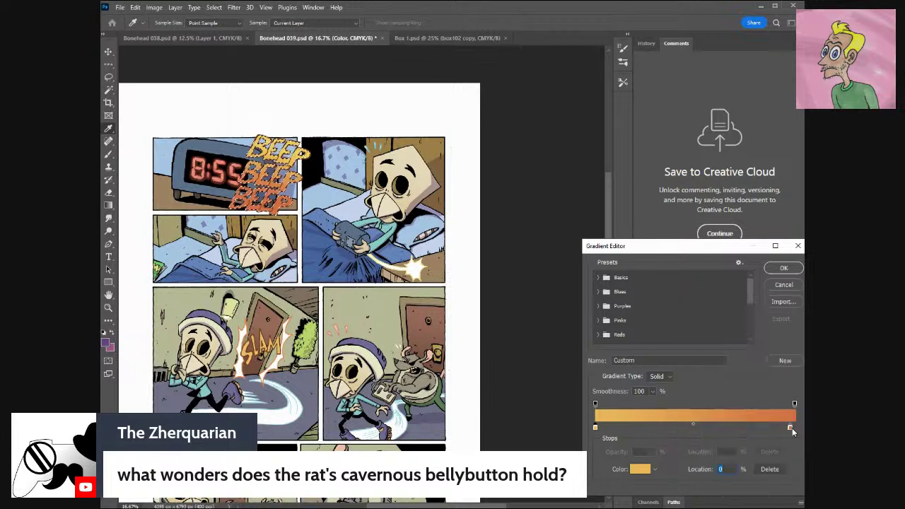
left_click(759, 339)
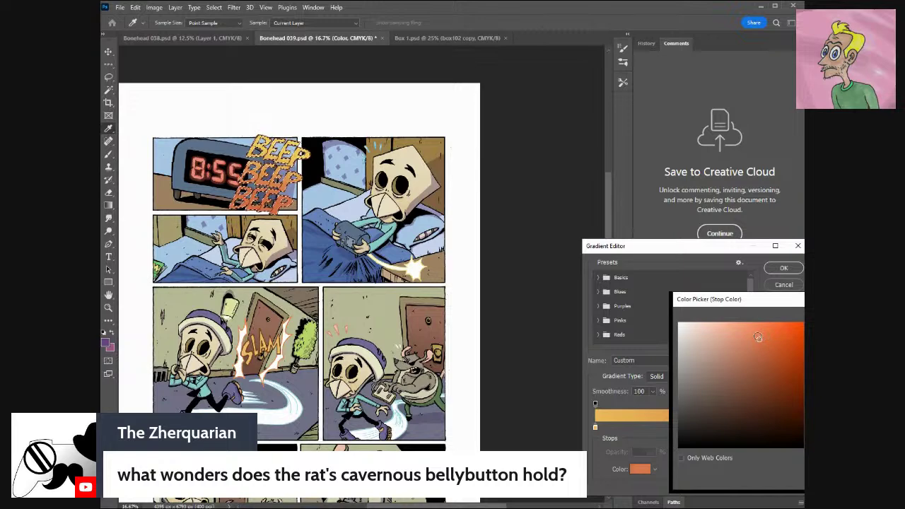
key("Return")
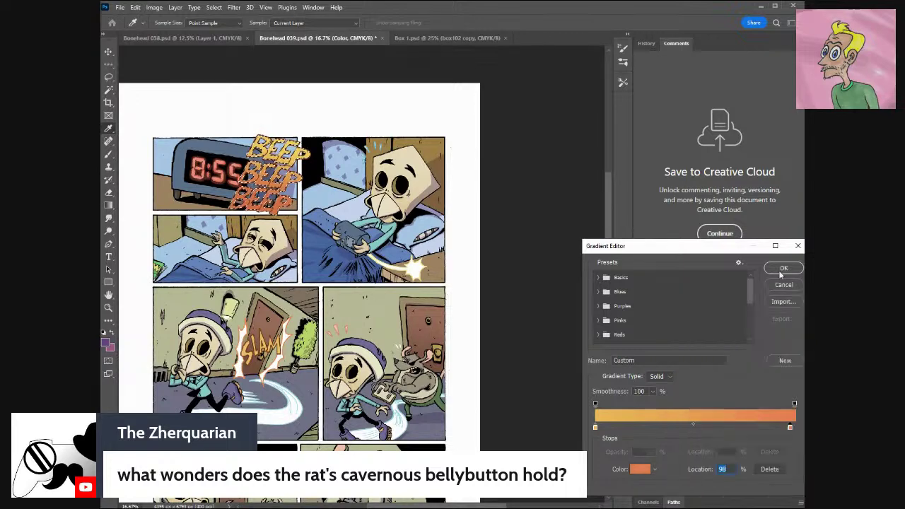
left_click(778, 268)
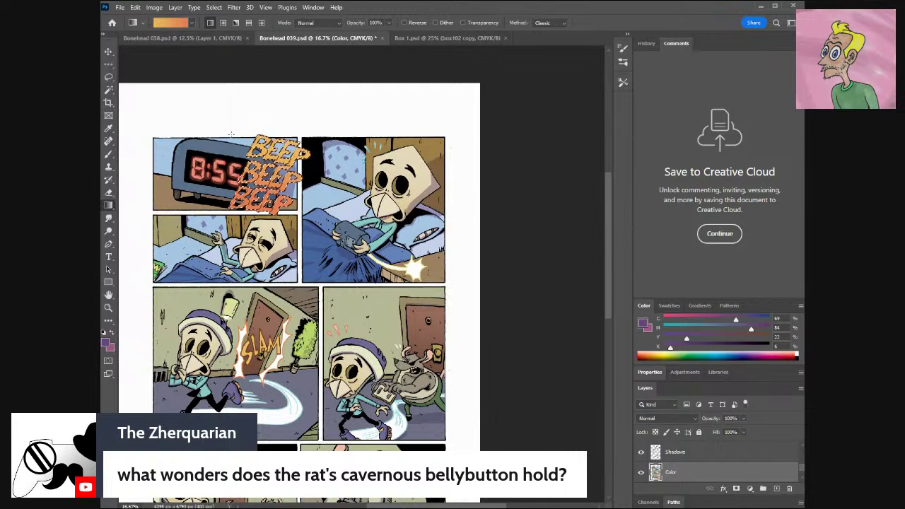
Shift the gradient's end stop to a softer, yellower orange, accept it, and refill the BEEP lettering.
left_click(172, 26)
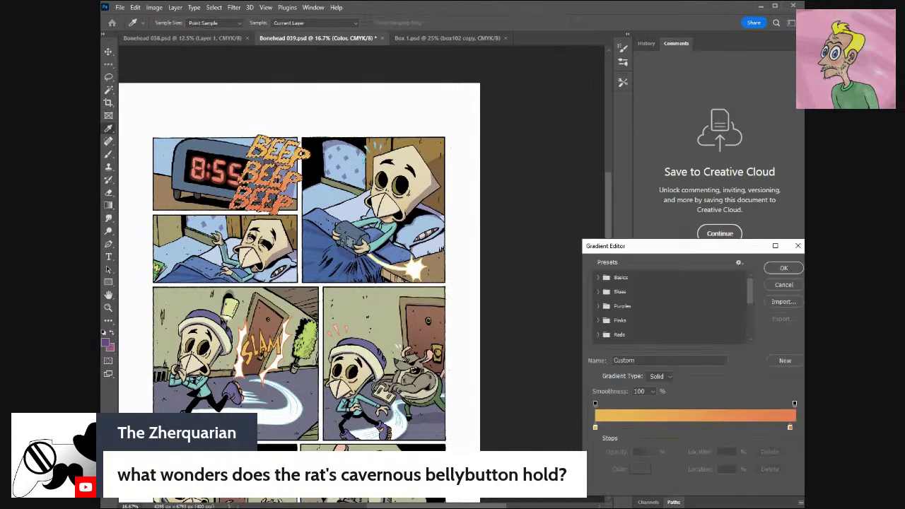
double_click(789, 427)
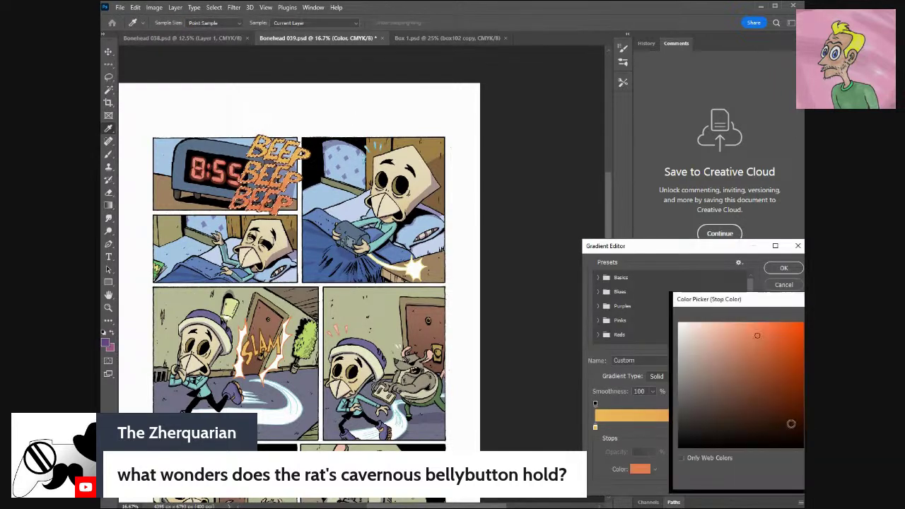
left_click_drag(756, 335, 746, 330)
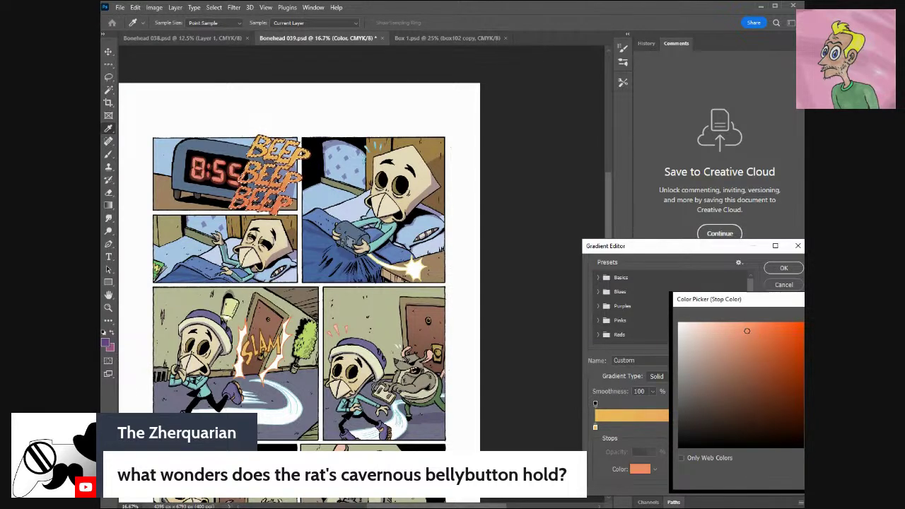
left_click_drag(748, 333, 754, 338)
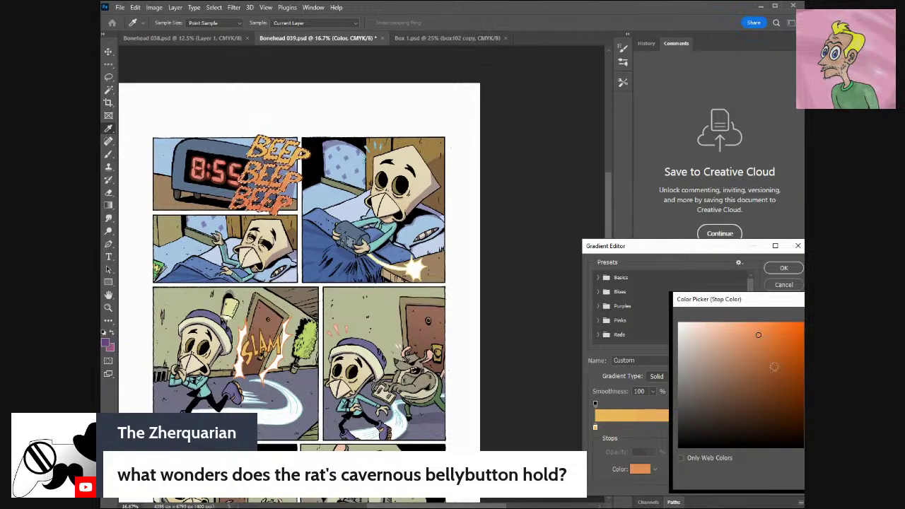
key("Return")
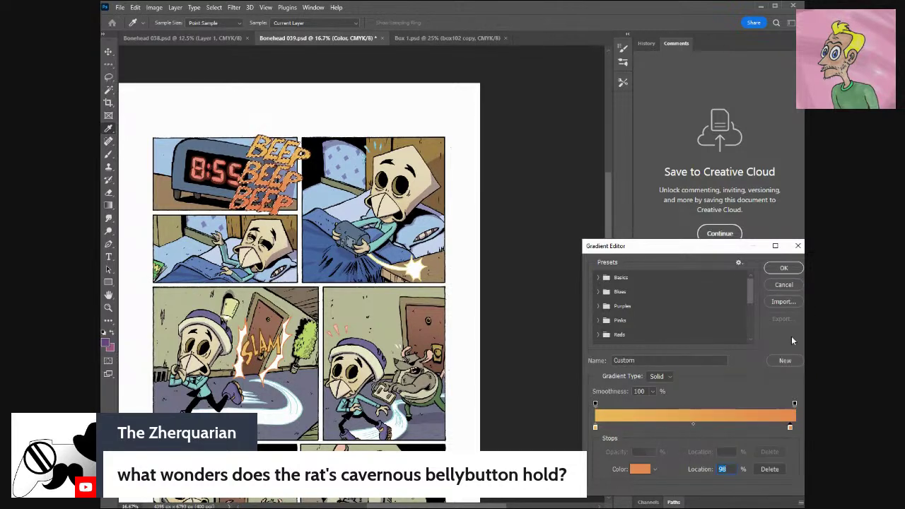
left_click(782, 269)
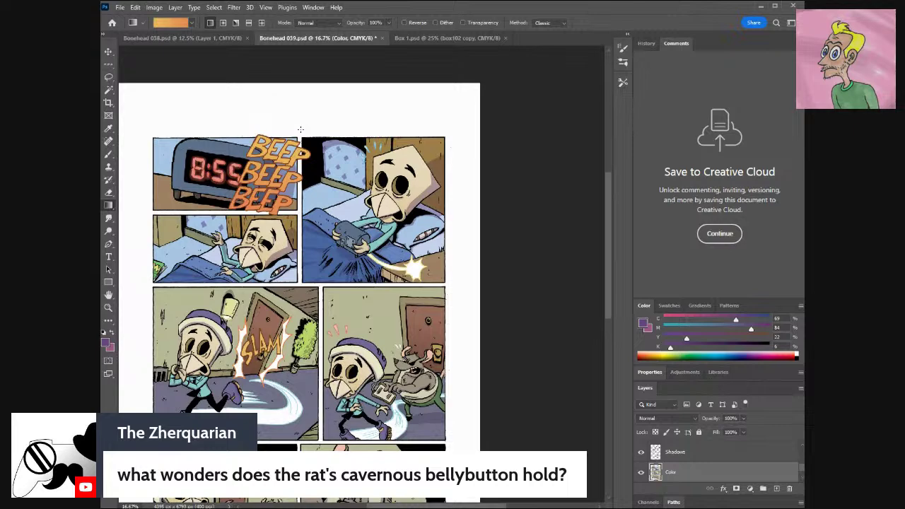
Set both gradient stops to the yellow-orange sampled from the SLAM lettering in the hallway panel.
left_click_drag(606, 243, 608, 254)
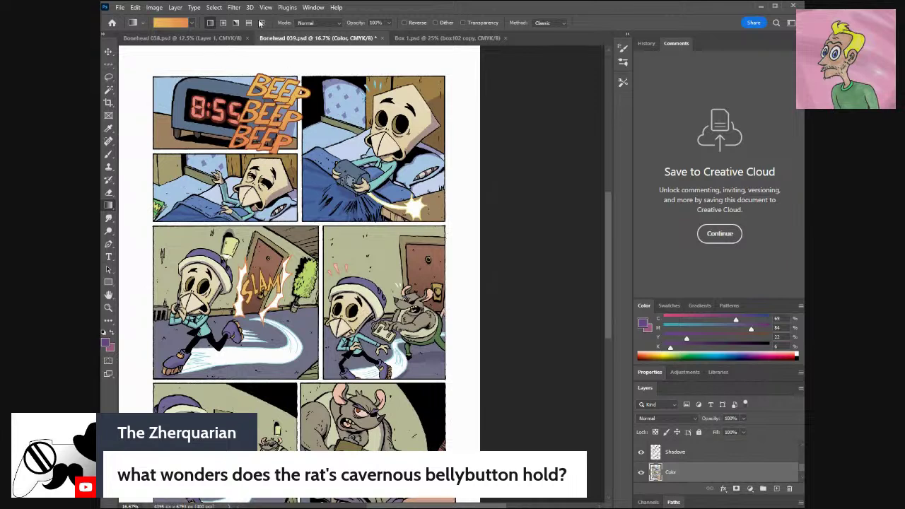
left_click(177, 26)
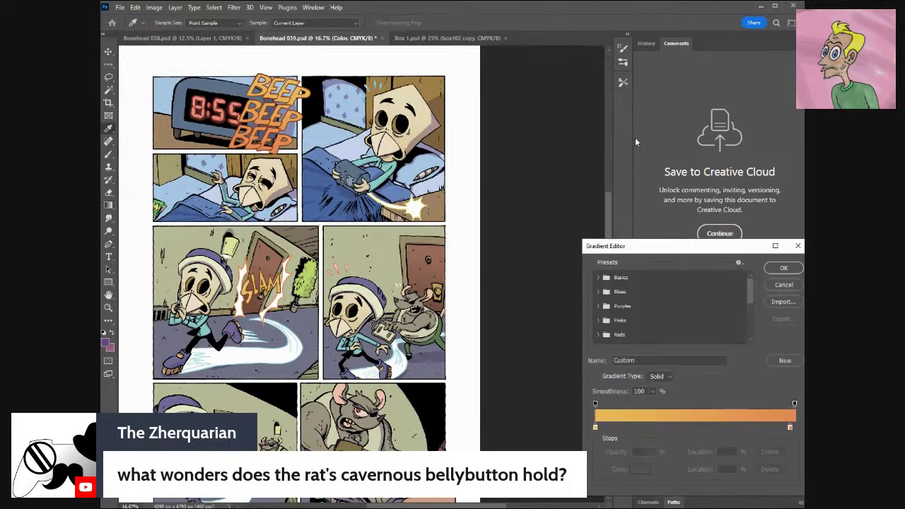
left_click(595, 427)
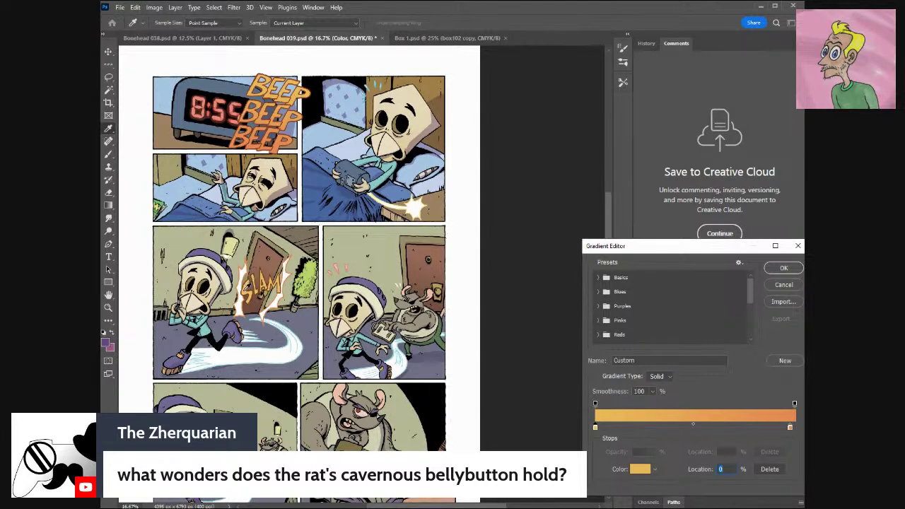
left_click(247, 285)
left_click(789, 427)
left_click(247, 289)
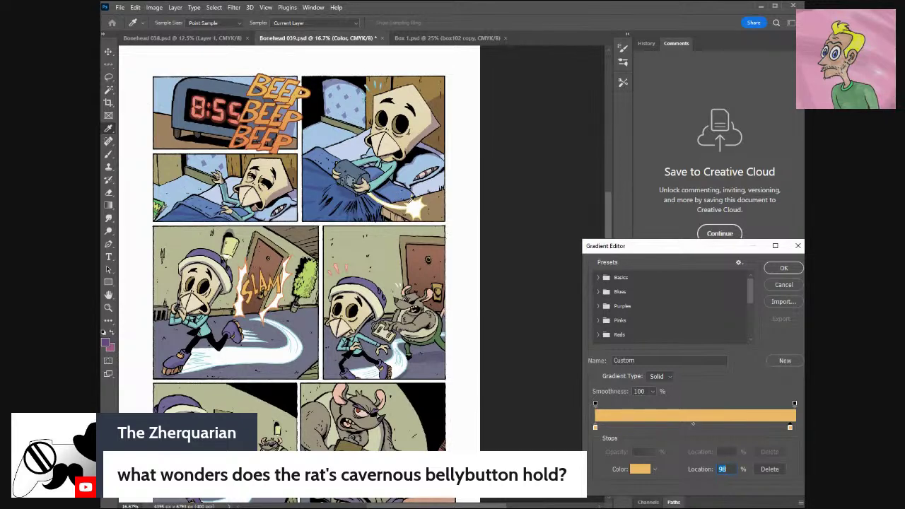
Check the end stop's yellow-orange, set the start stop to a lighter tint of it, and accept the gradient.
double_click(790, 428)
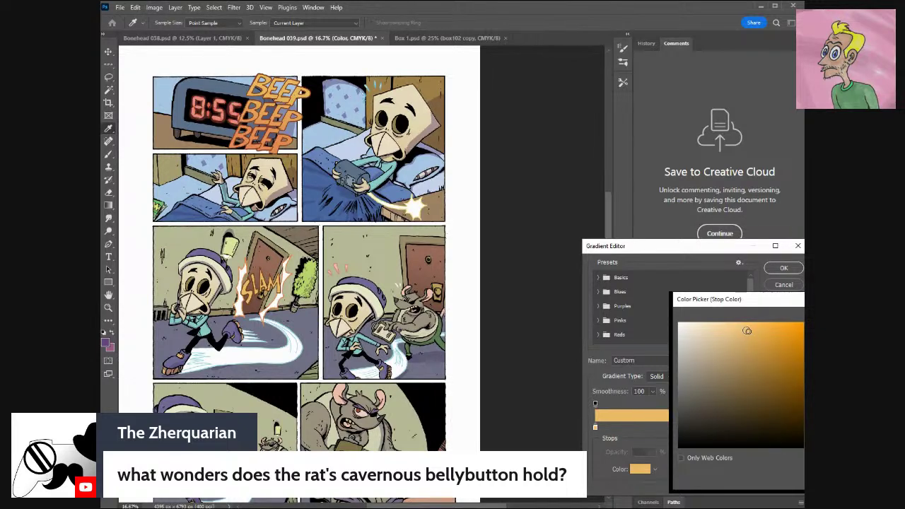
key("Return")
left_click(595, 428)
double_click(595, 428)
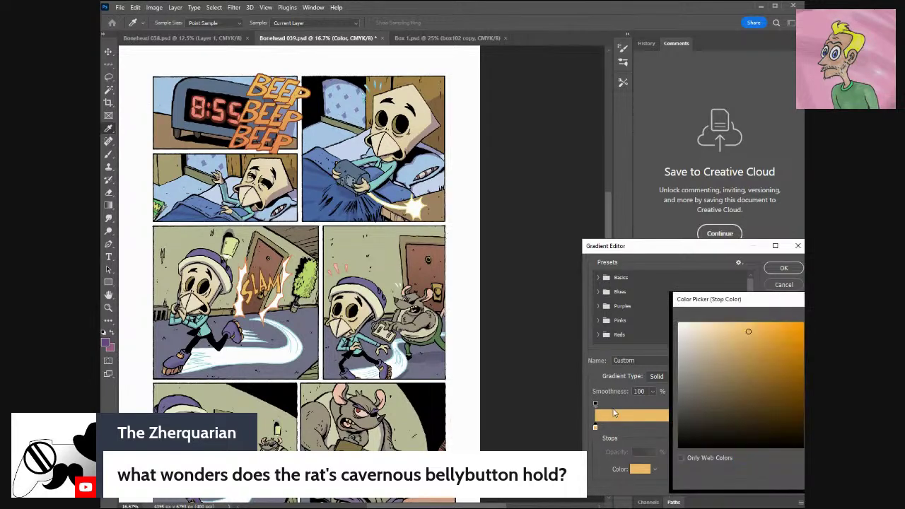
left_click(739, 326)
key("Return")
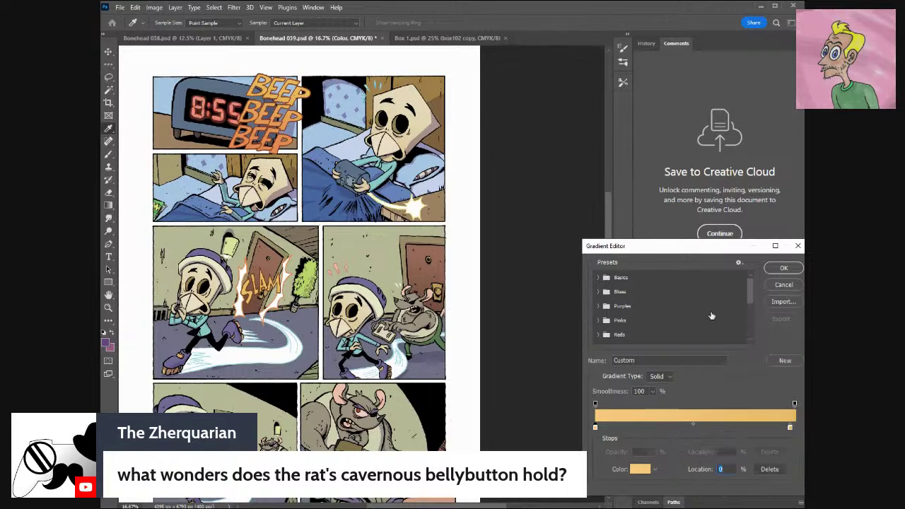
left_click(776, 270)
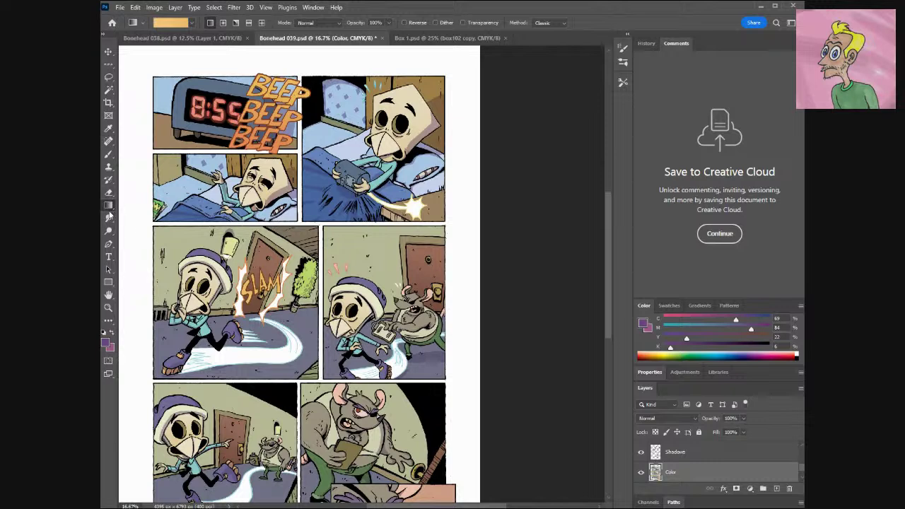
Turn off Contiguous for the Magic Wand, select the SLAM lettering, and apply the light orange gradient.
key("w")
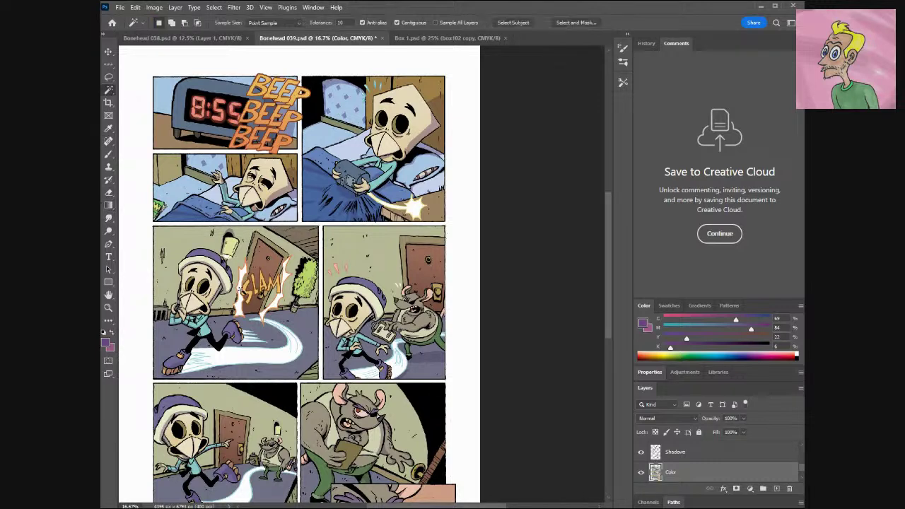
left_click(397, 23)
left_click(108, 205)
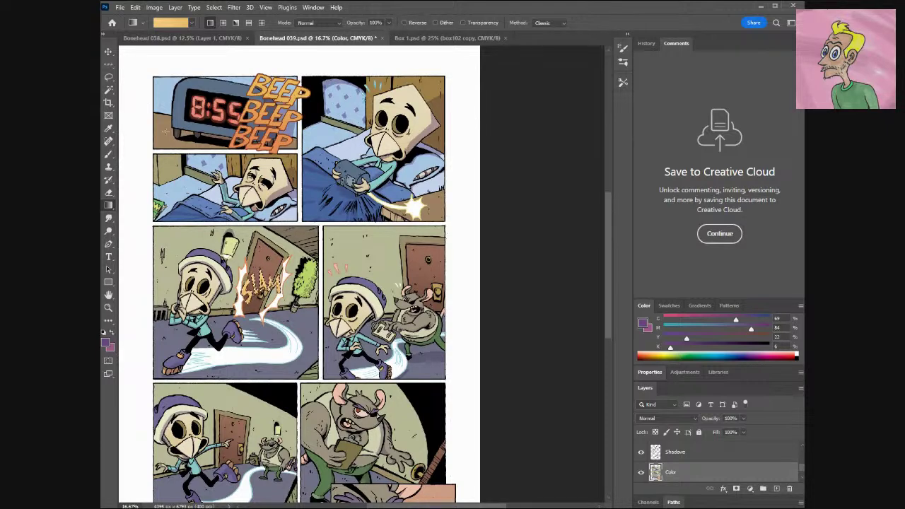
Turn Contiguous back on for the Magic Wand and select the character's heads in the two bed panels.
left_click(109, 89)
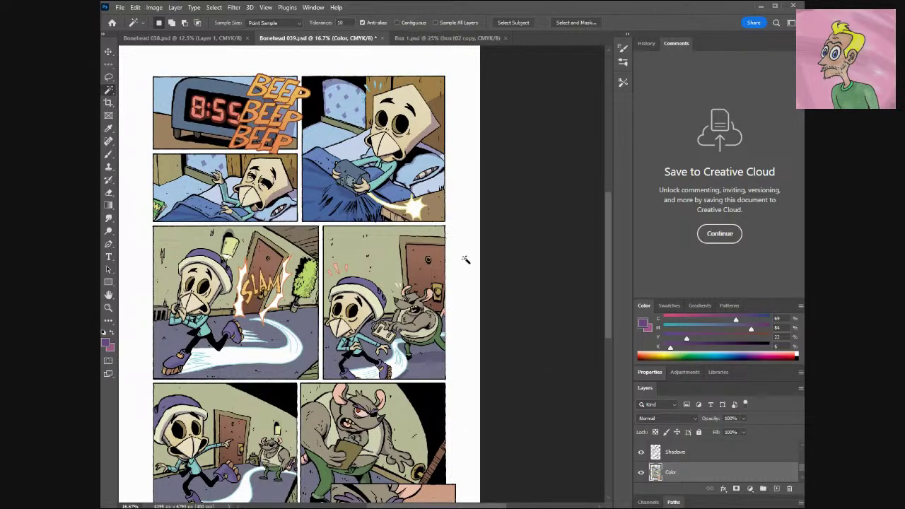
left_click(398, 23)
key("shift")
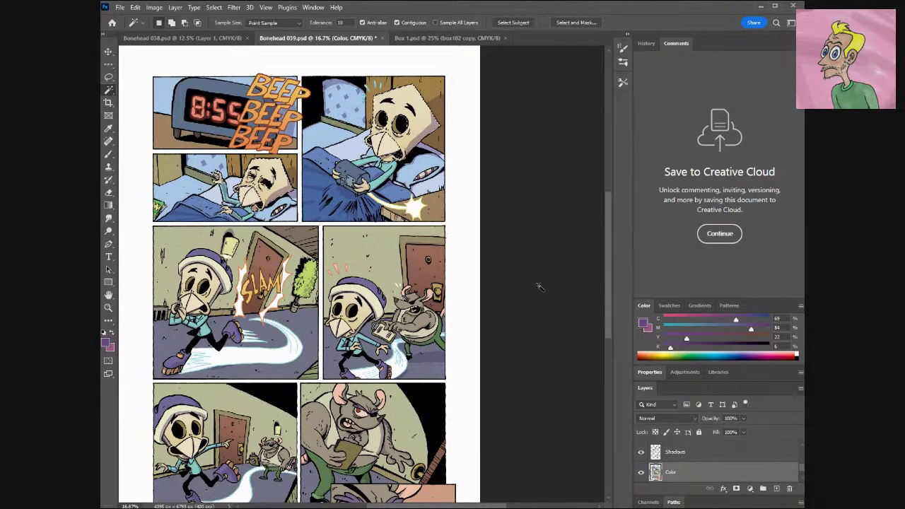
left_click(352, 97)
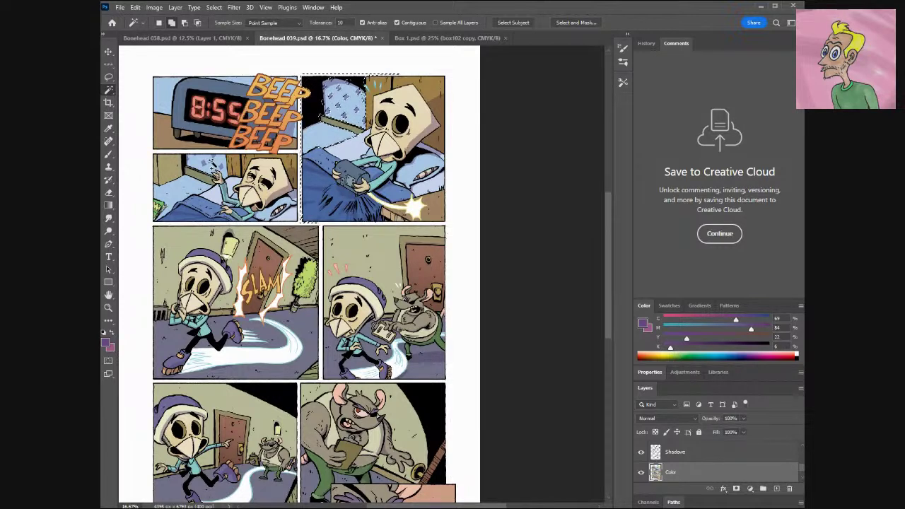
left_click(212, 169, "shift")
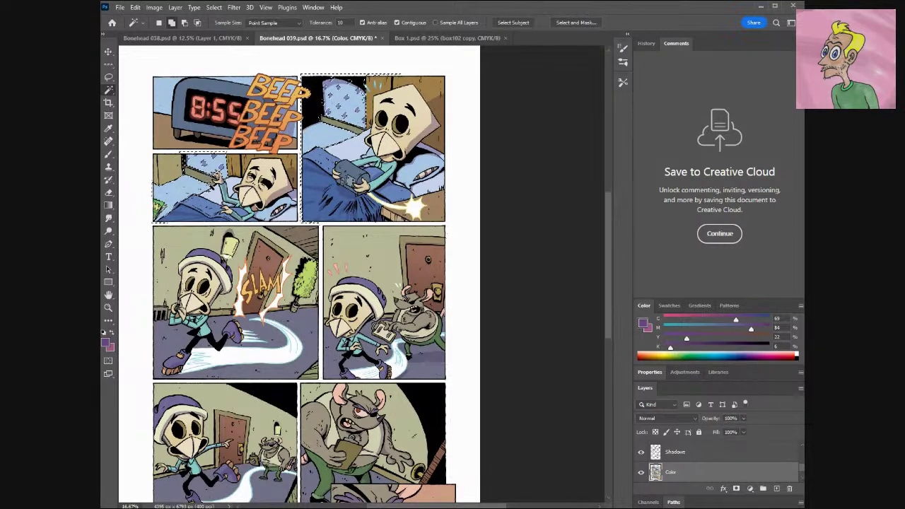
key("ctrl+d")
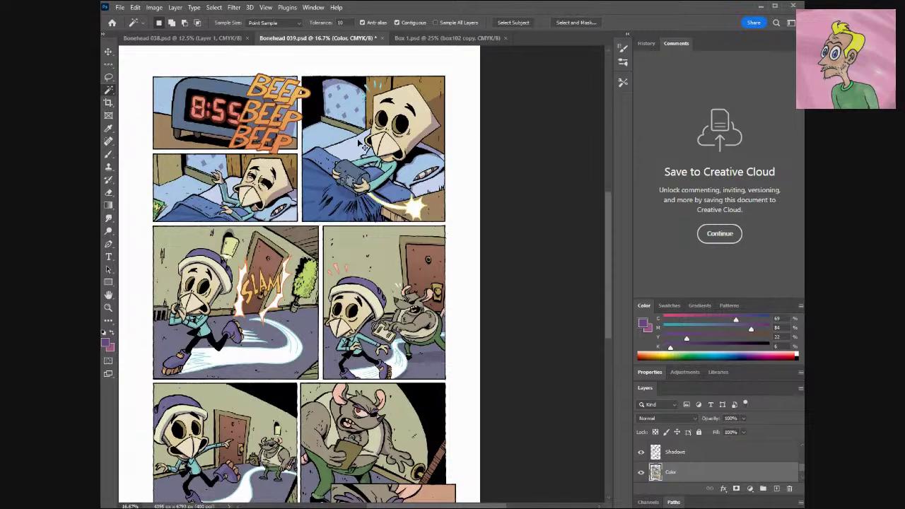
Select all the letters of the SLAM lettering on the hallway door, ready for the Gradient tool.
key("ctrl+plus")
key("ctrl+plus")
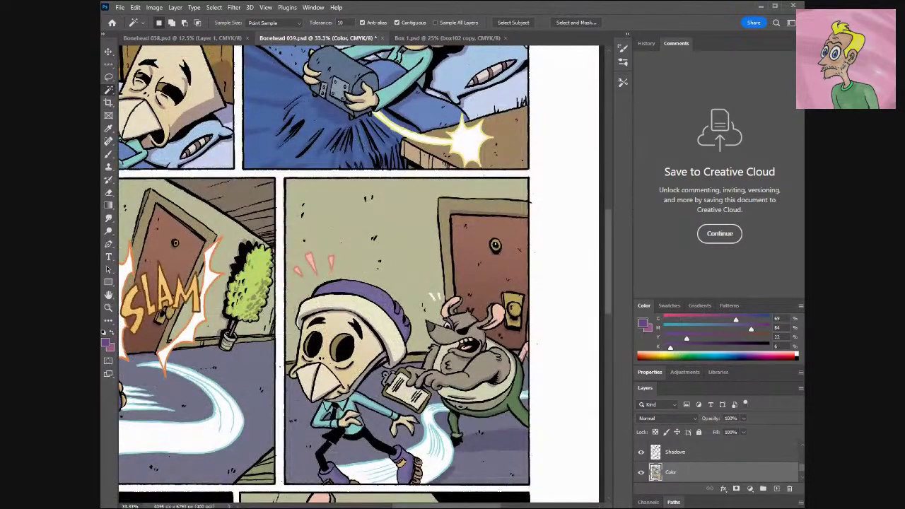
left_click_drag(433, 505, 387, 506)
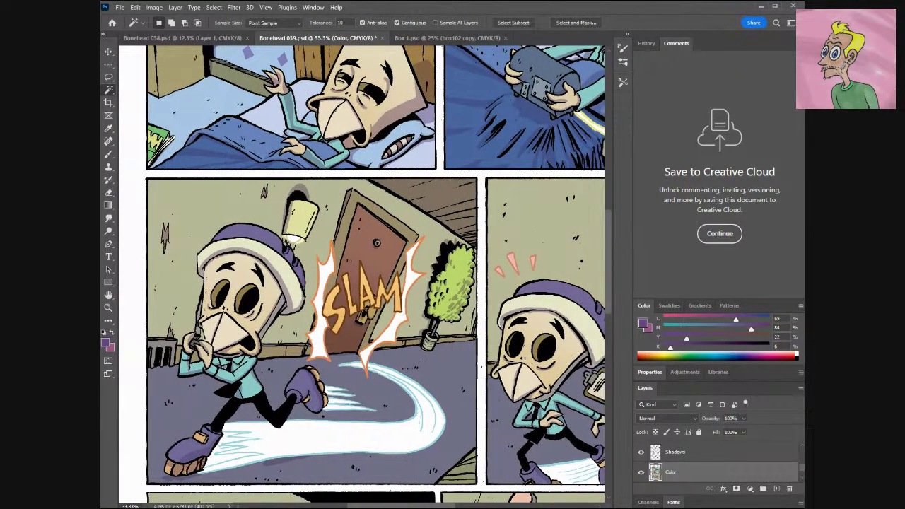
left_click(109, 205)
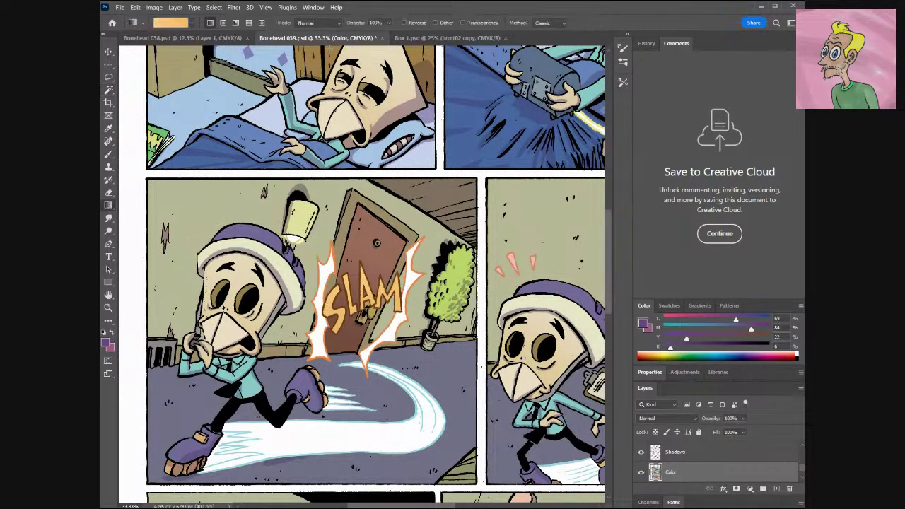
left_click(109, 89)
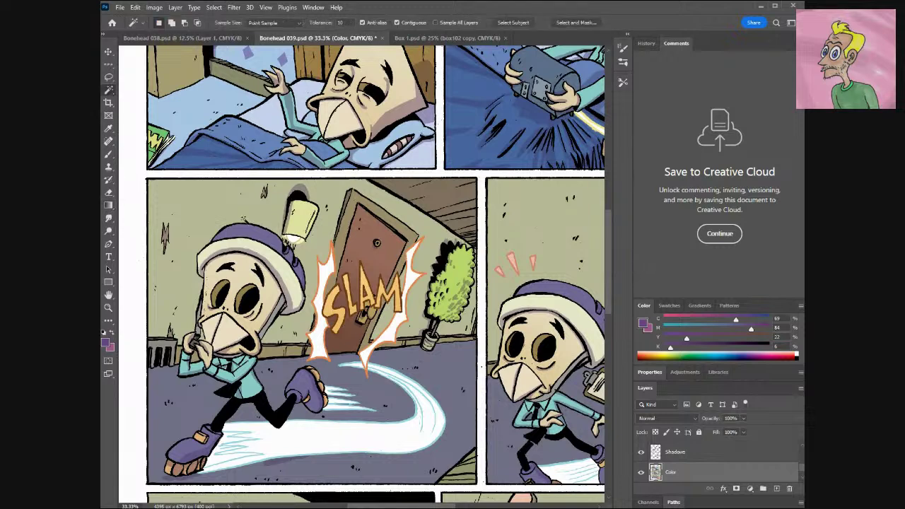
key("shift")
left_click(110, 206)
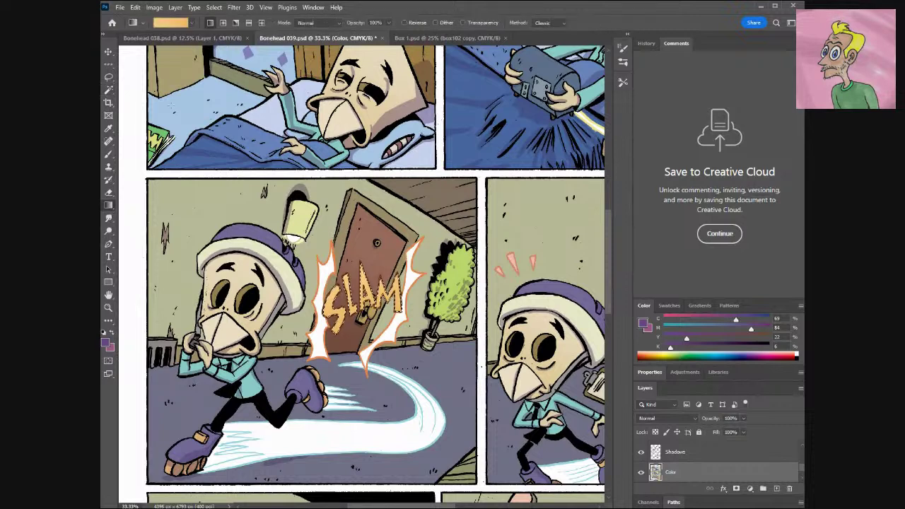
Set the gradient's end stop to a darker yellow-orange, accept it, and fill the SLAM lettering.
left_click(171, 25)
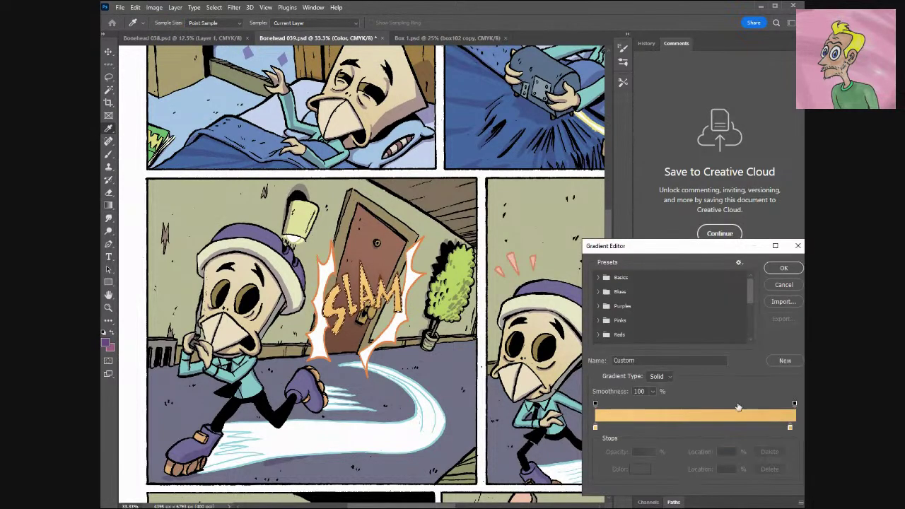
double_click(789, 427)
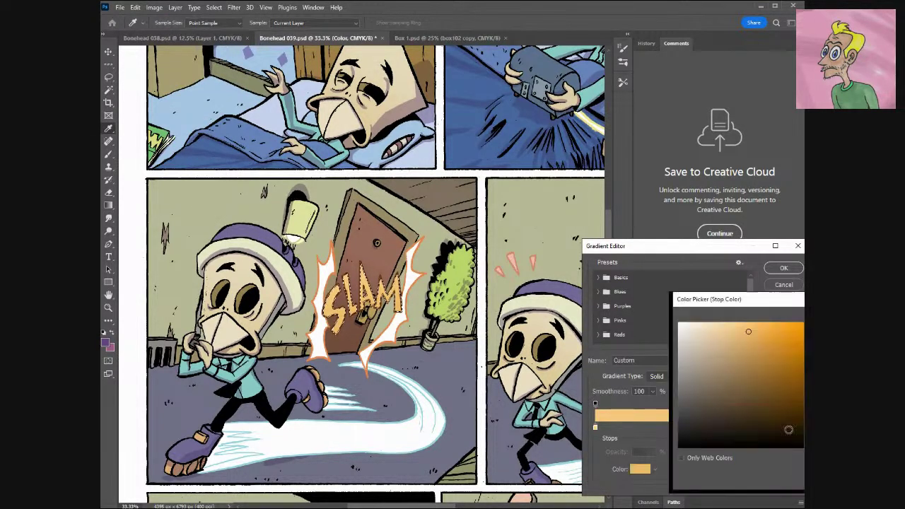
left_click(751, 337)
left_click(751, 339)
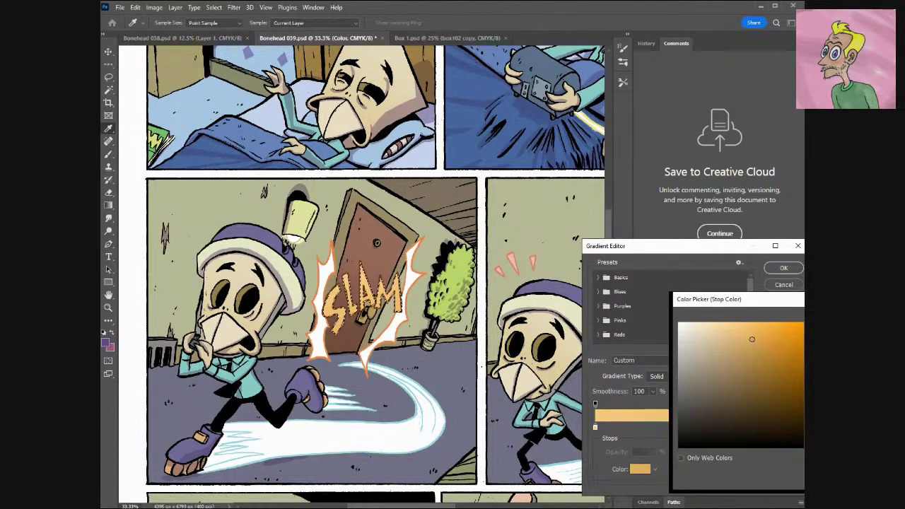
key("Return")
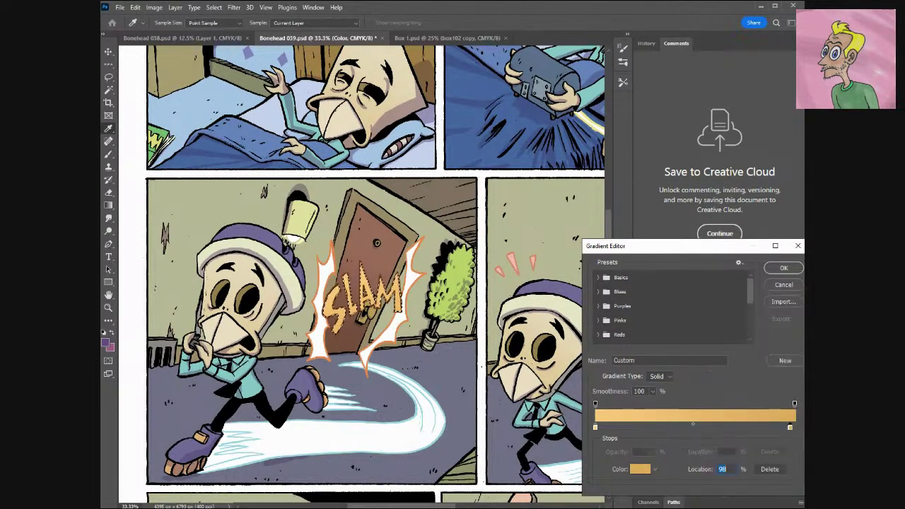
left_click(783, 269)
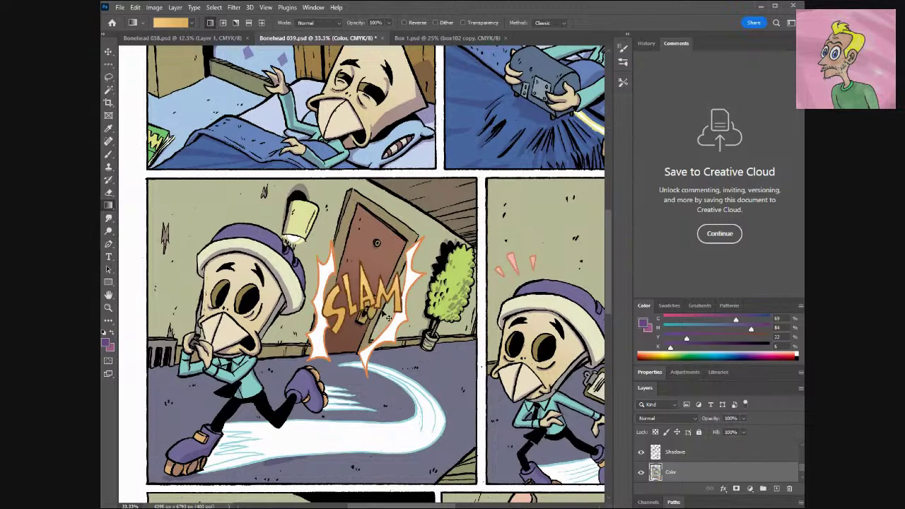
Set both color stops of the gradient to the light green sampled from the hallway's potted plant.
scroll(388, 318, "down", 2)
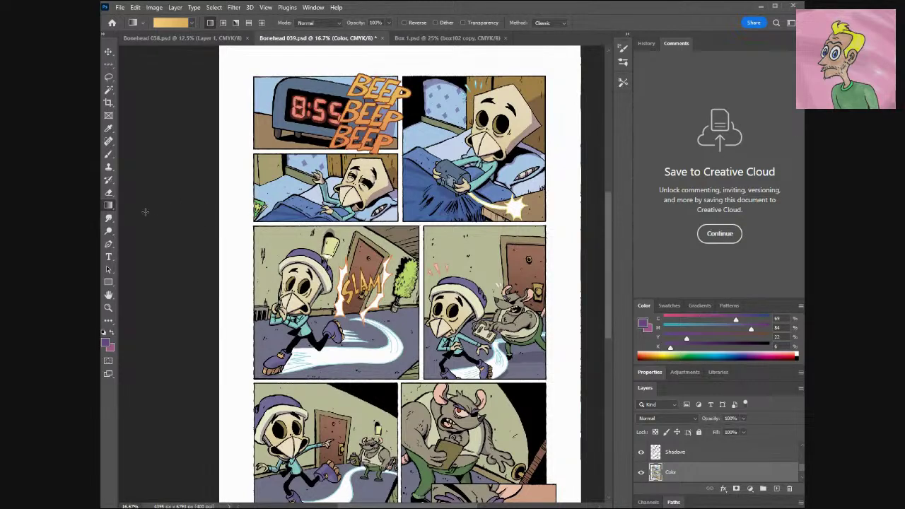
left_click(108, 90)
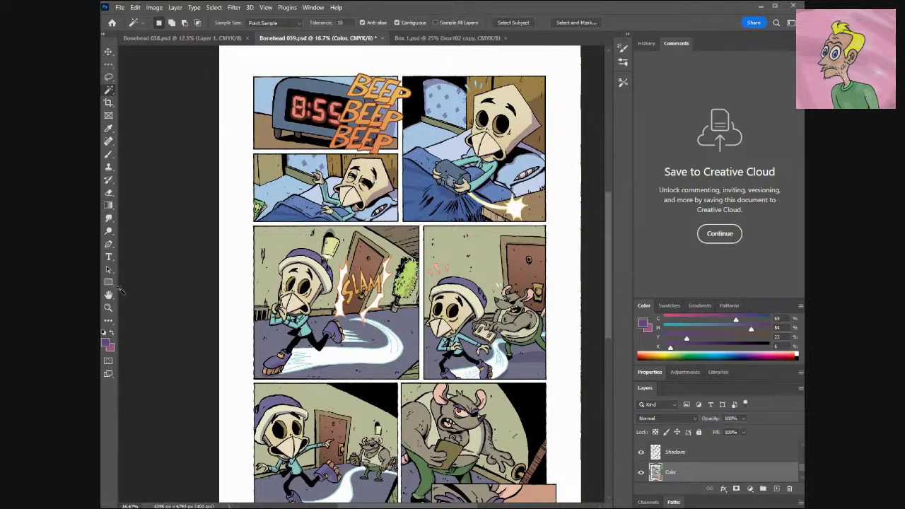
left_click(108, 206)
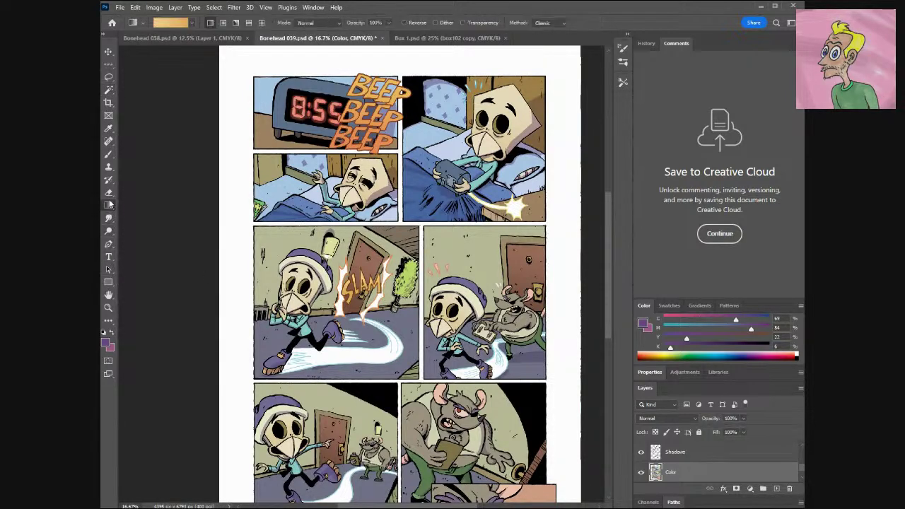
left_click(169, 23)
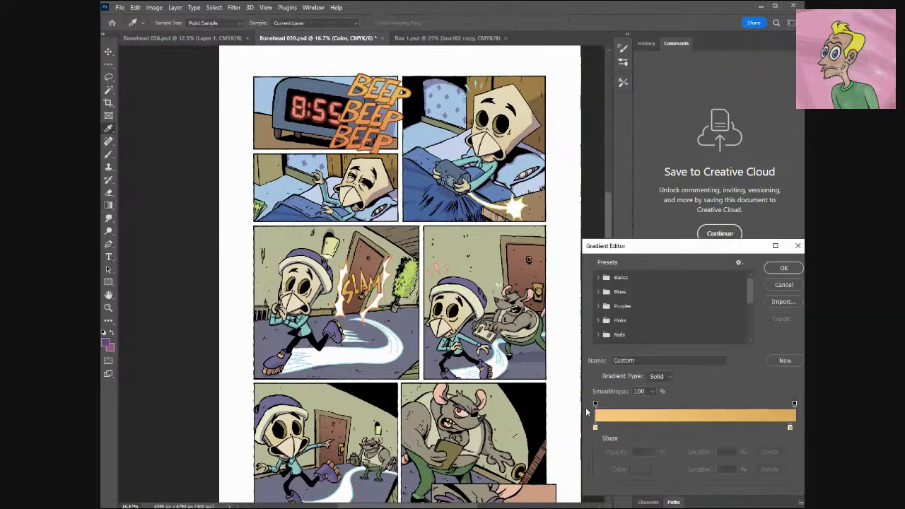
left_click(594, 427)
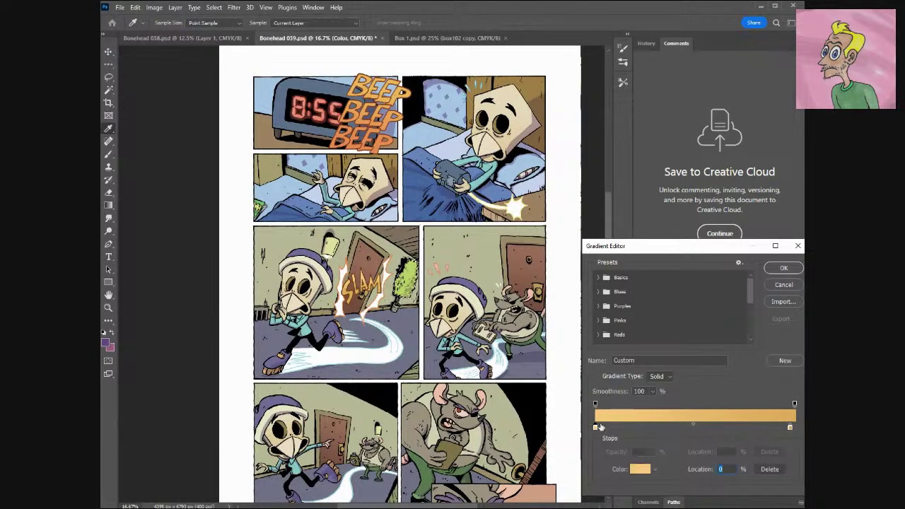
double_click(595, 427)
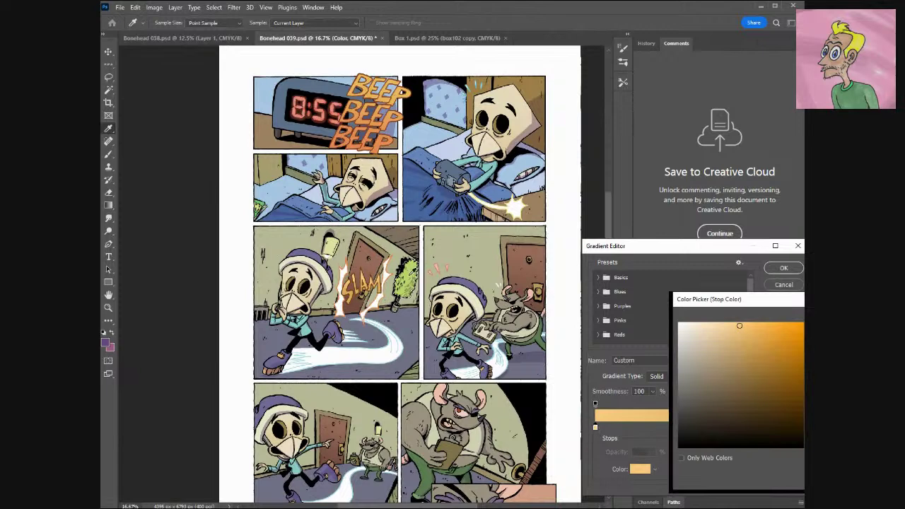
left_click(407, 283)
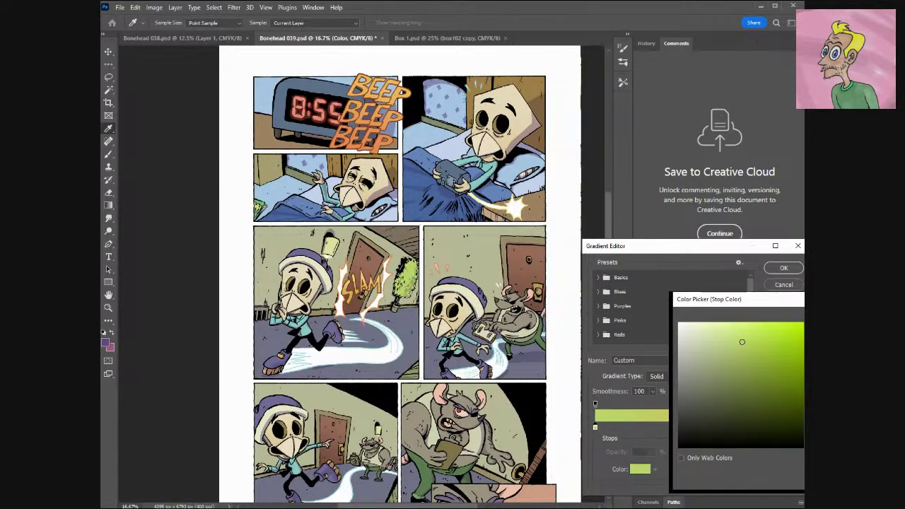
key("Return")
left_click(790, 427)
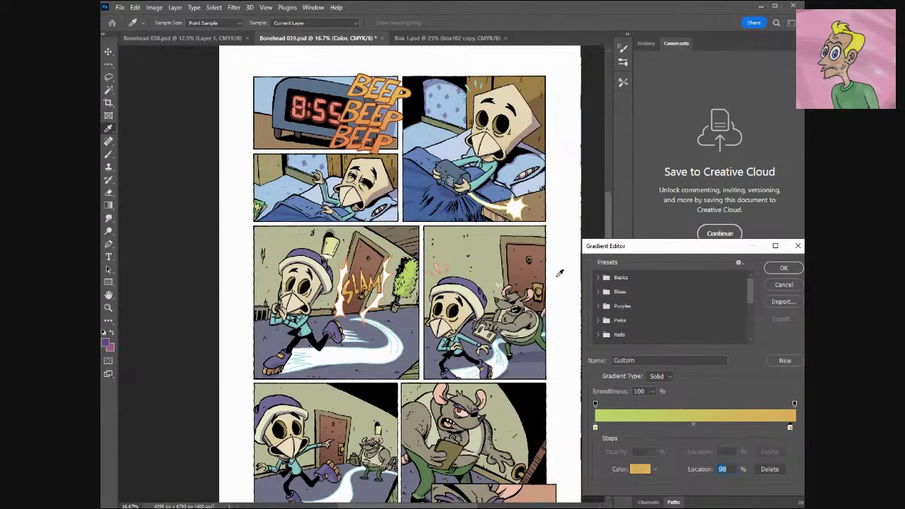
left_click(615, 415)
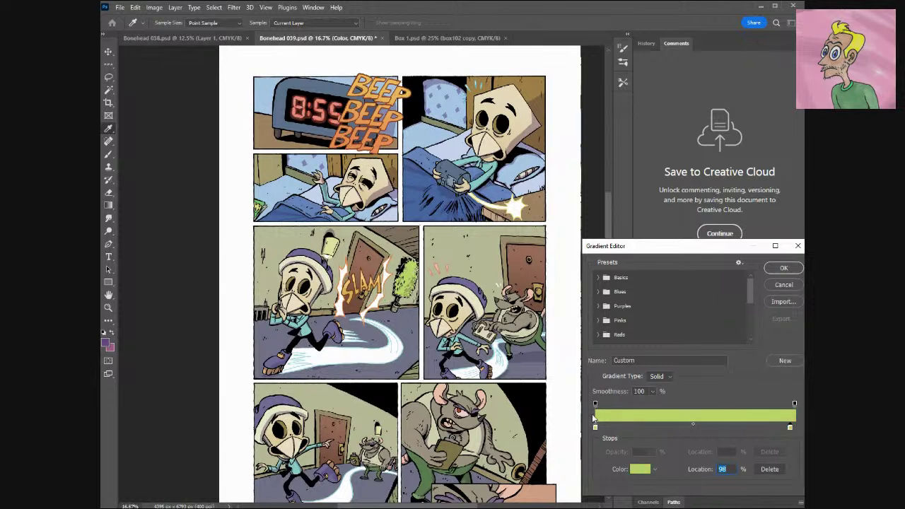
Darken the green gradient's end stop to a deeper green.
double_click(594, 427)
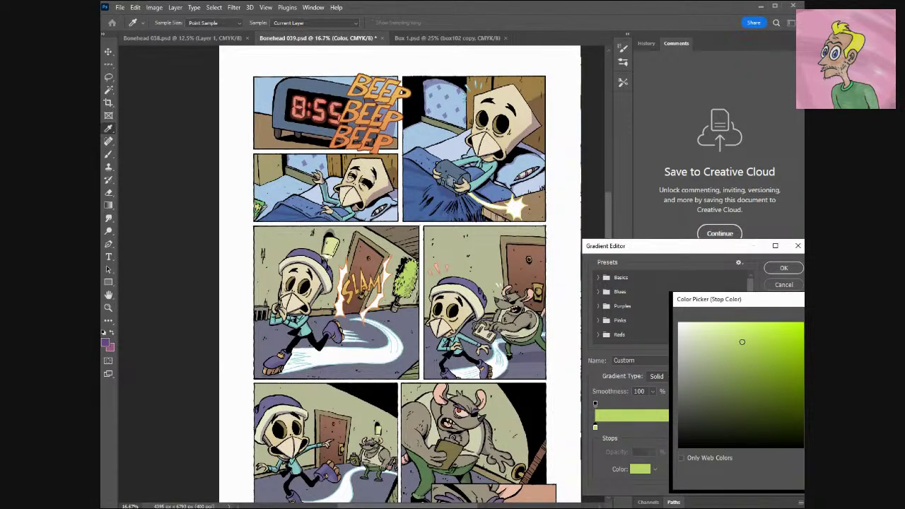
key("Return")
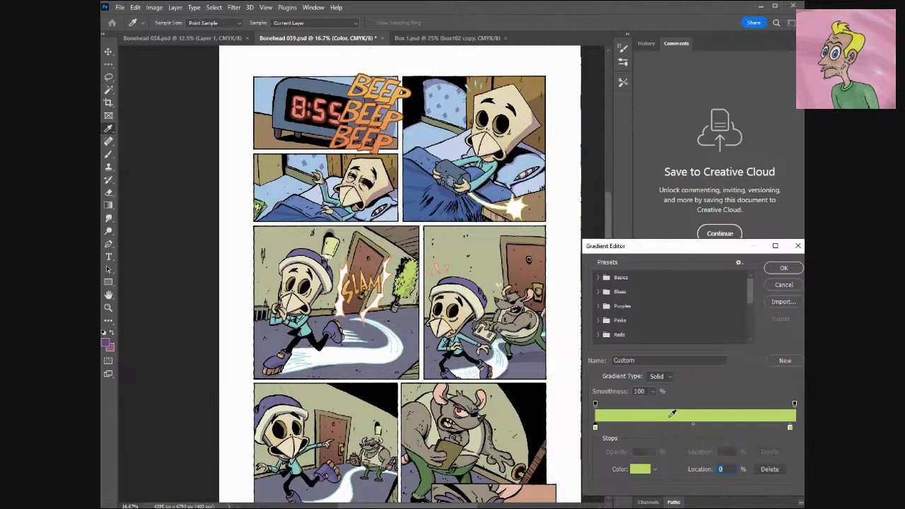
double_click(789, 426)
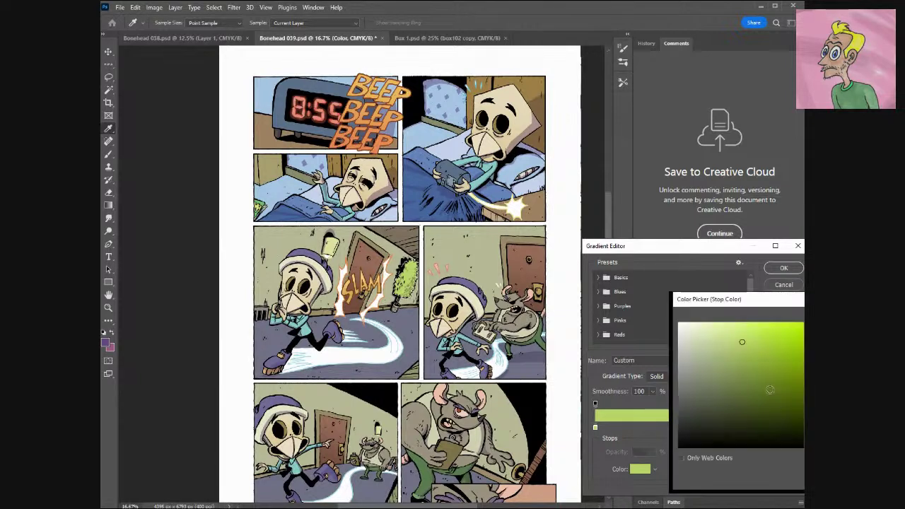
left_click(745, 352)
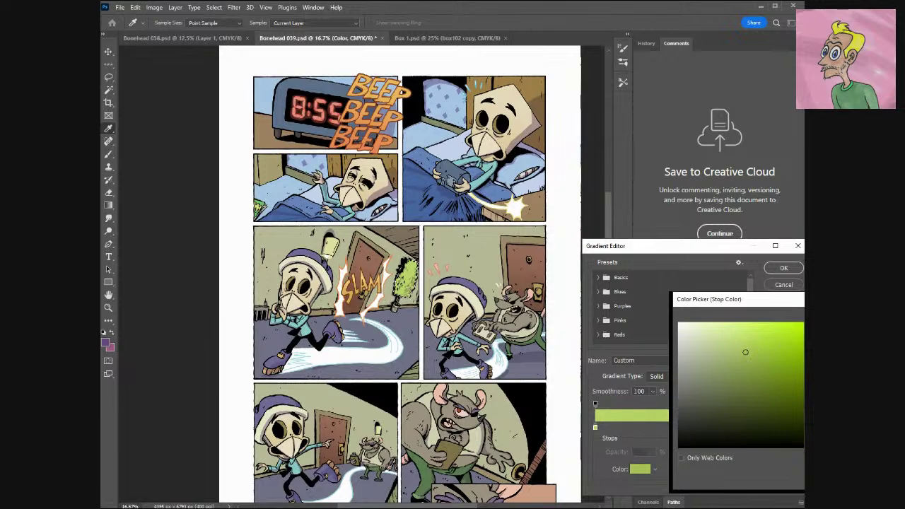
key("Return")
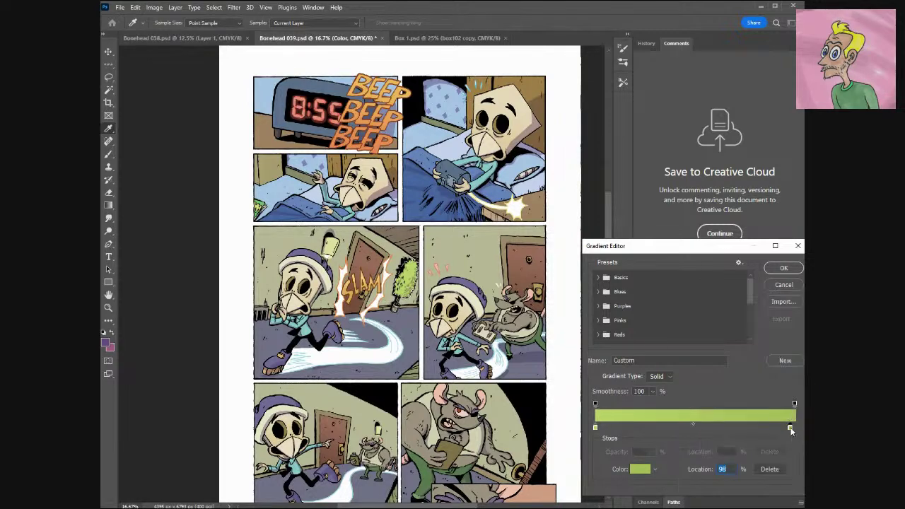
double_click(790, 427)
left_click(748, 360)
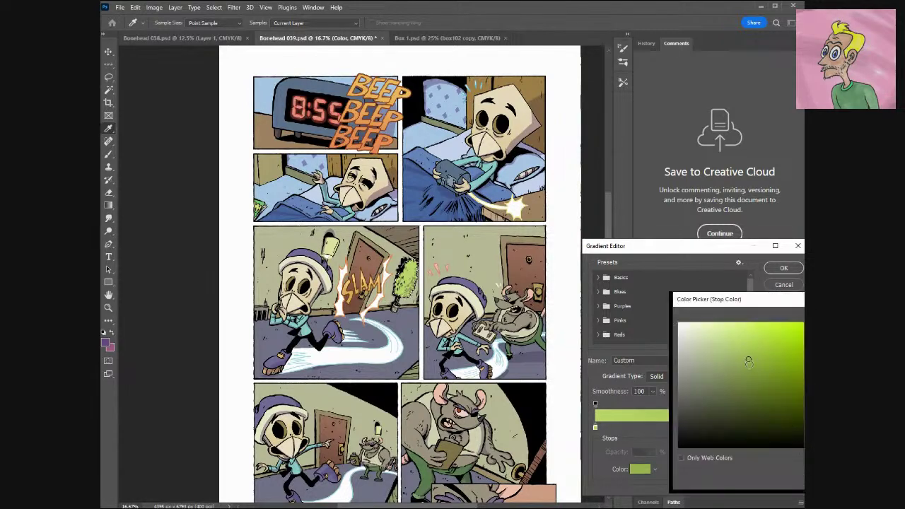
key("Return")
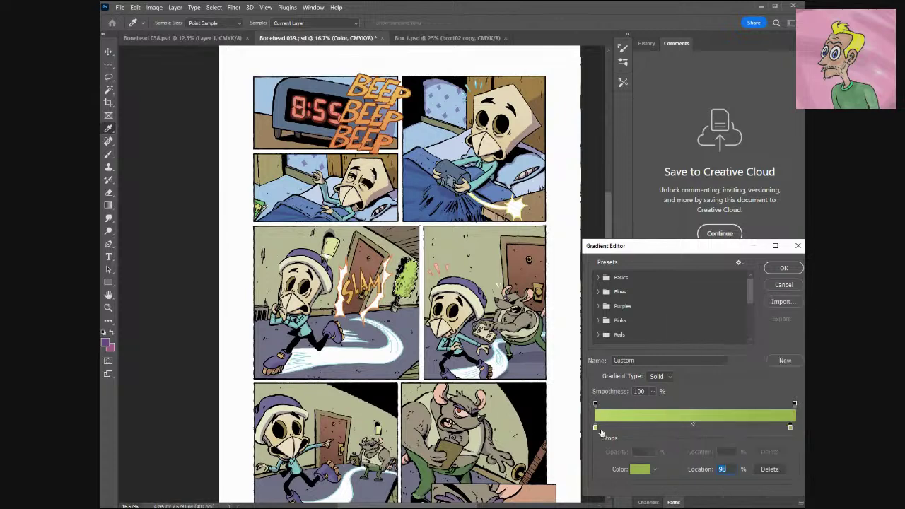
Lighten the green gradient's start stop to a paler yellow-green and accept the gradient.
left_click(595, 429)
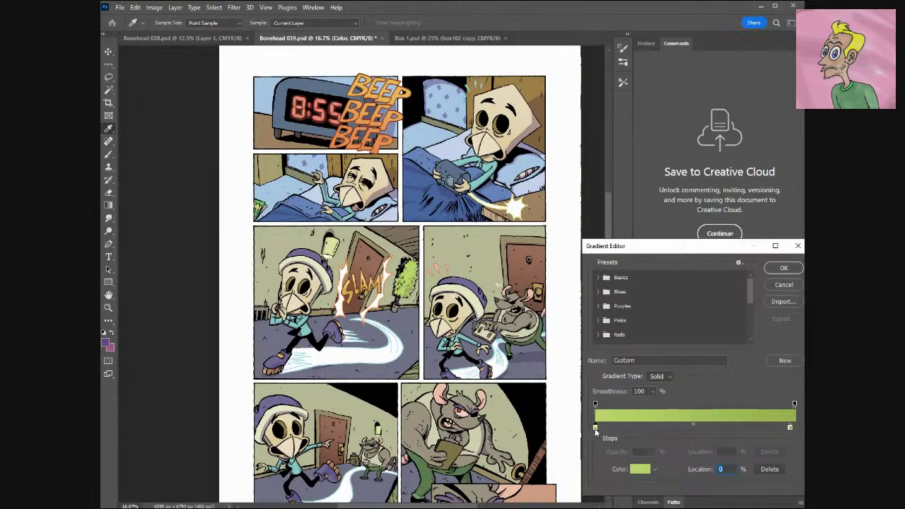
double_click(595, 428)
left_click(739, 336)
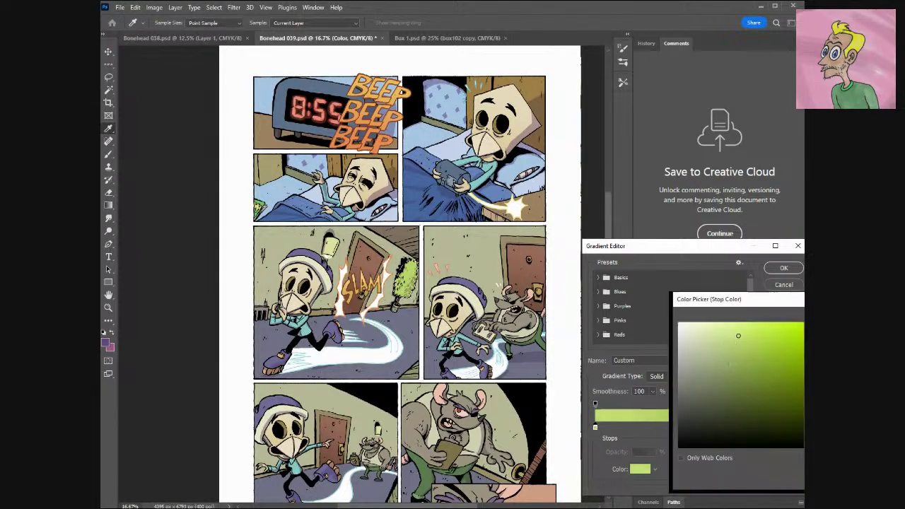
key("Return")
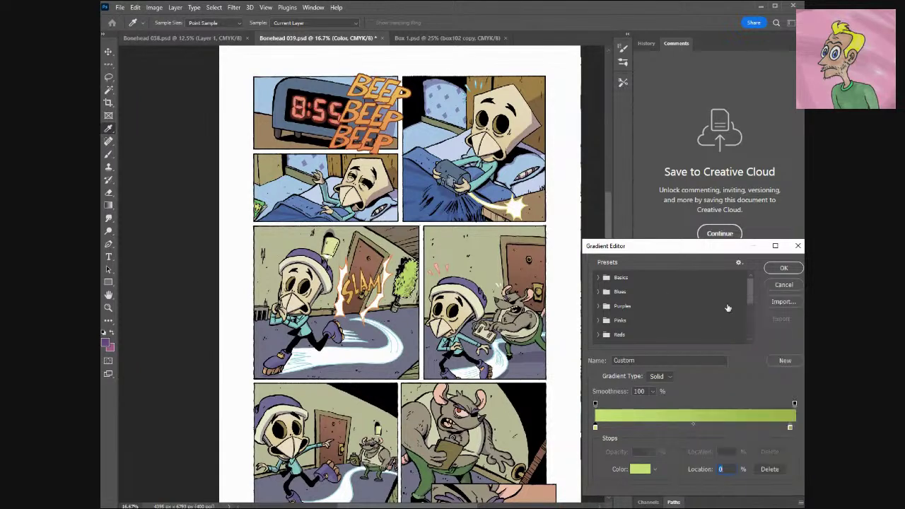
left_click(781, 270)
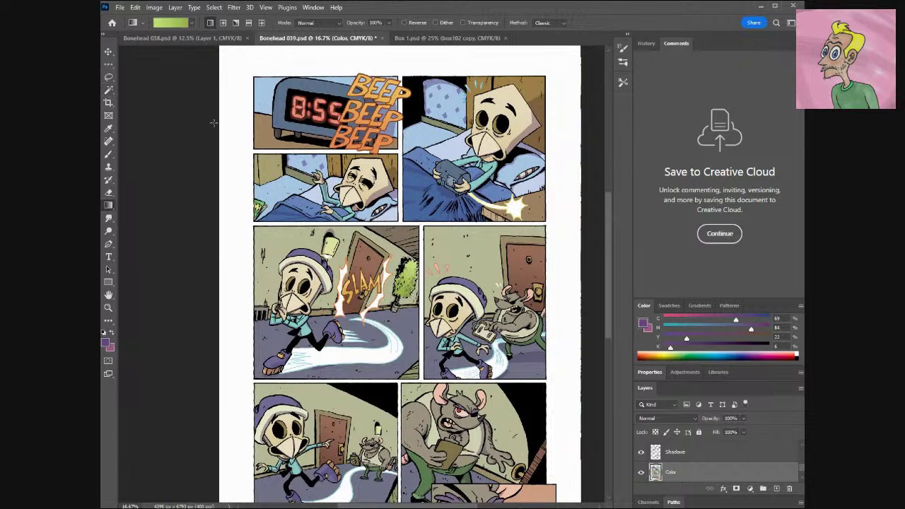
Select the rat creature's grey-brown fur in the middle hallway panel with the Magic Wand.
left_click(108, 91)
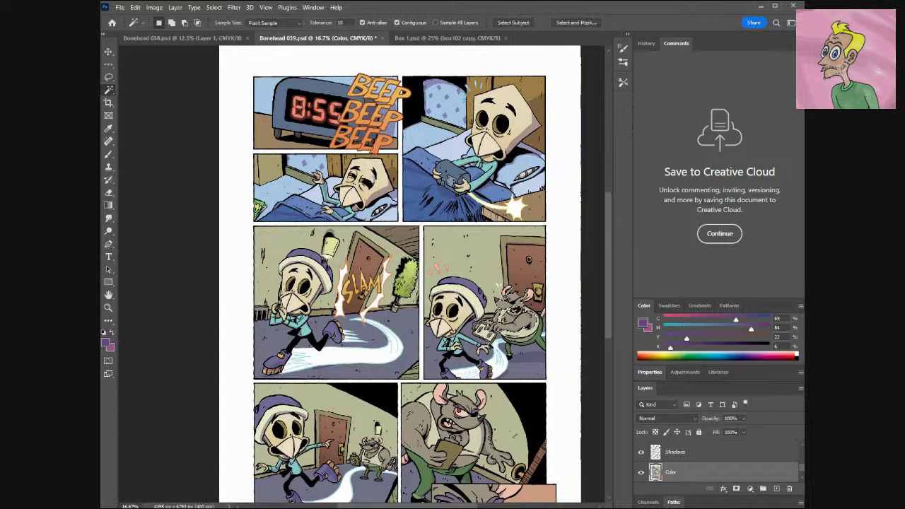
left_click(512, 315)
key("shift")
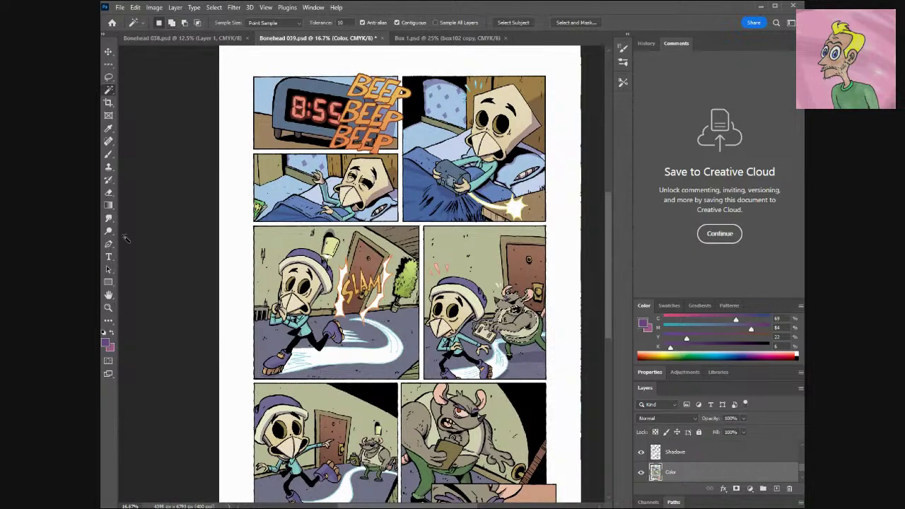
Set both stops of the gradient to the grey-brown sampled from the rat creature's fur.
left_click(108, 205)
left_click(171, 23)
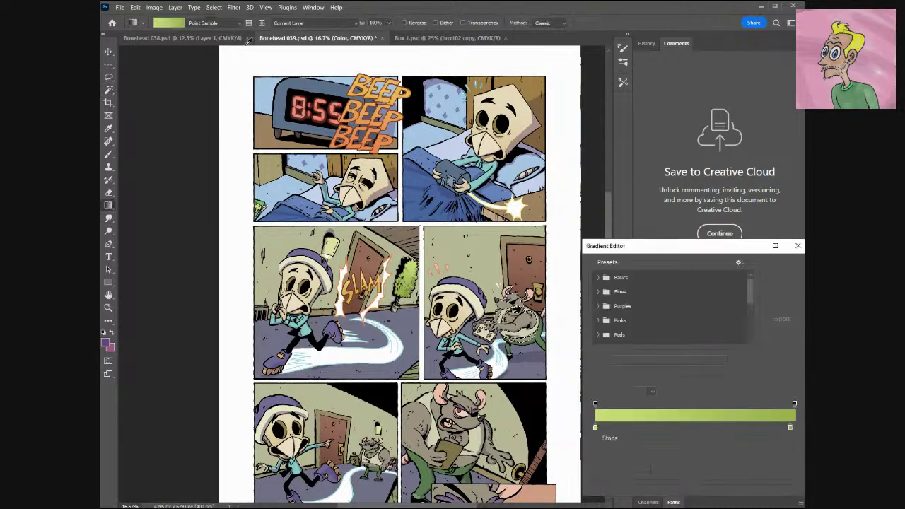
left_click(595, 428)
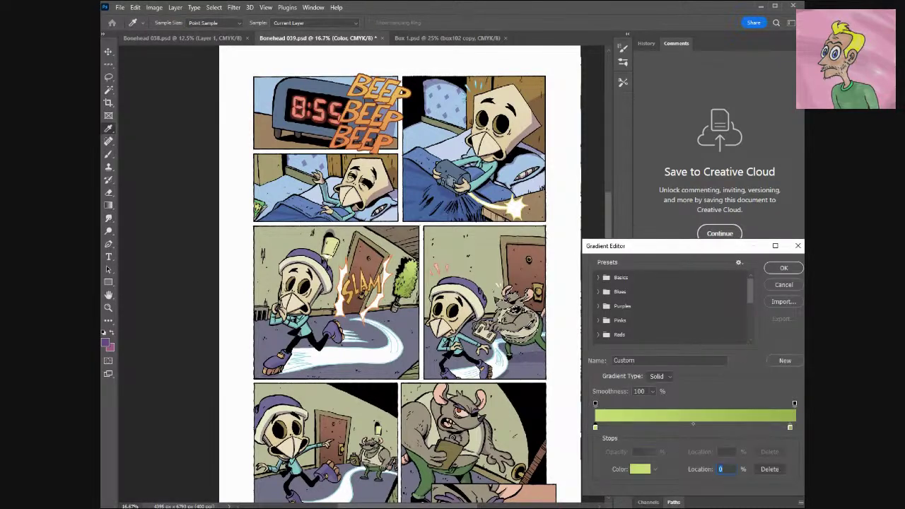
left_click(718, 410)
left_click(790, 427)
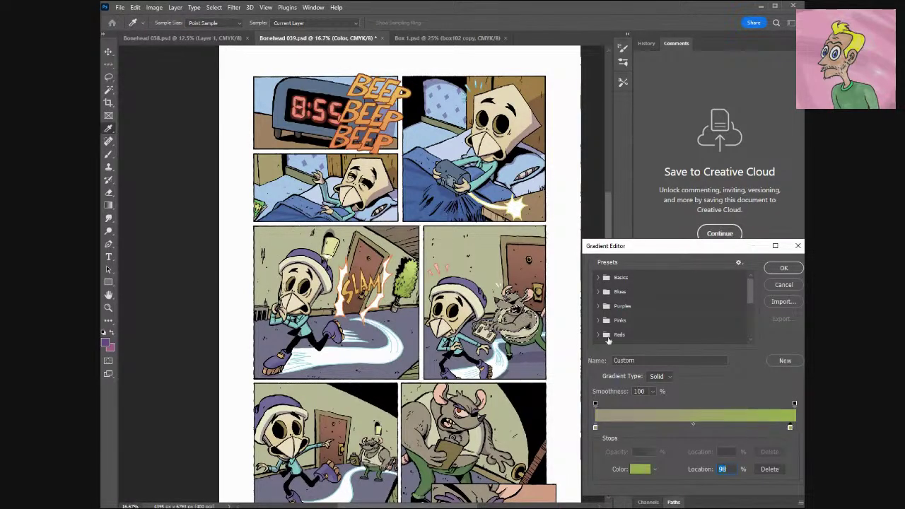
left_click(568, 344)
Lighten the grey-brown gradient's start stop to a slightly paler shade.
double_click(595, 427)
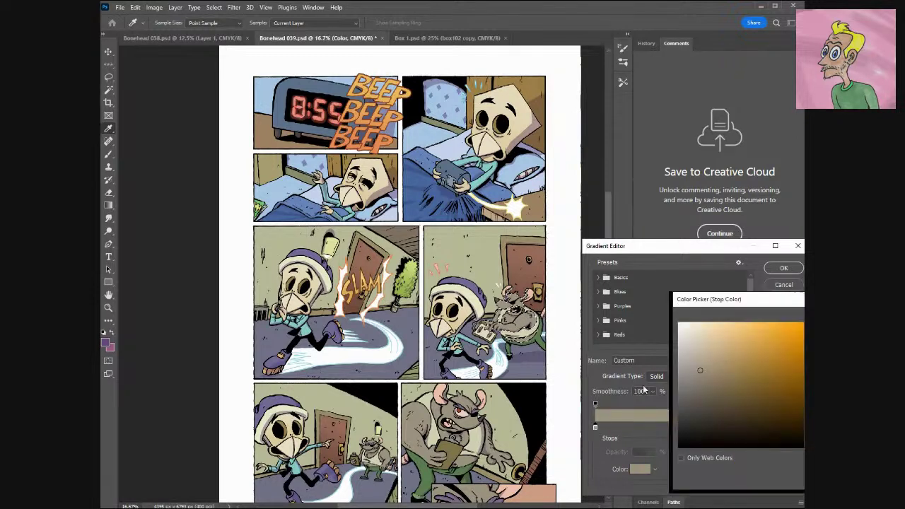
left_click(699, 364)
key("Return")
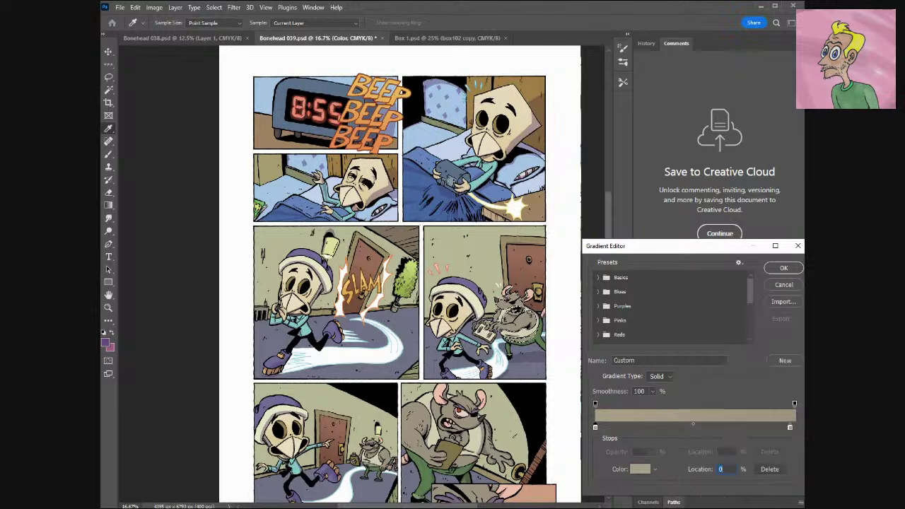
Darken the gradient's end stop to a deeper olive-brown and accept the gradient.
left_click(789, 427)
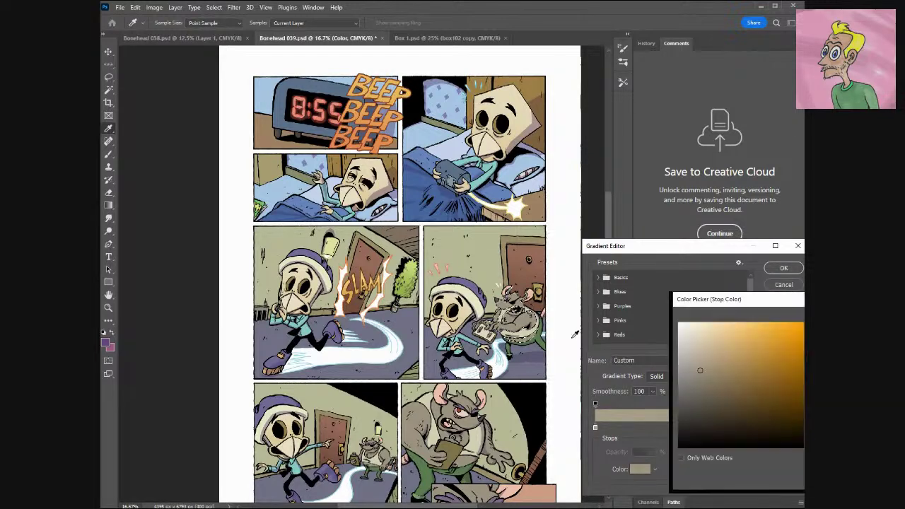
left_click(705, 381)
key("Return")
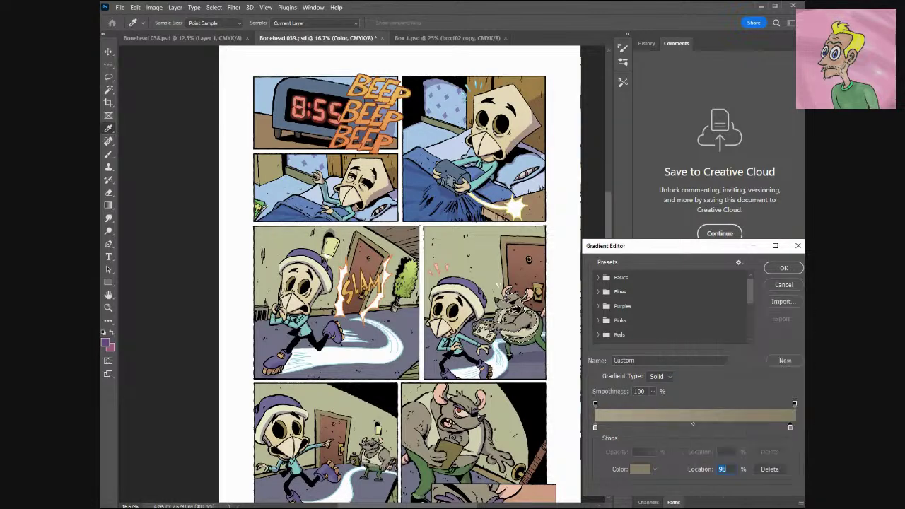
double_click(789, 426)
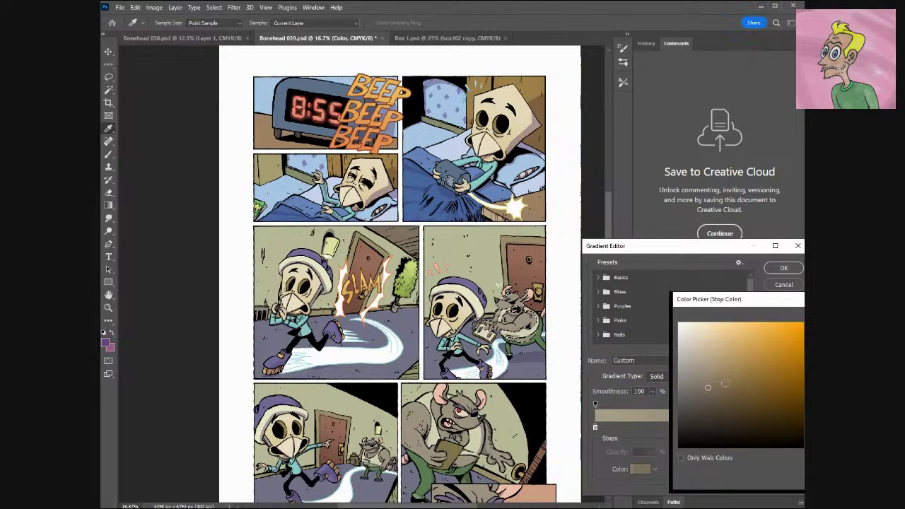
key("Return")
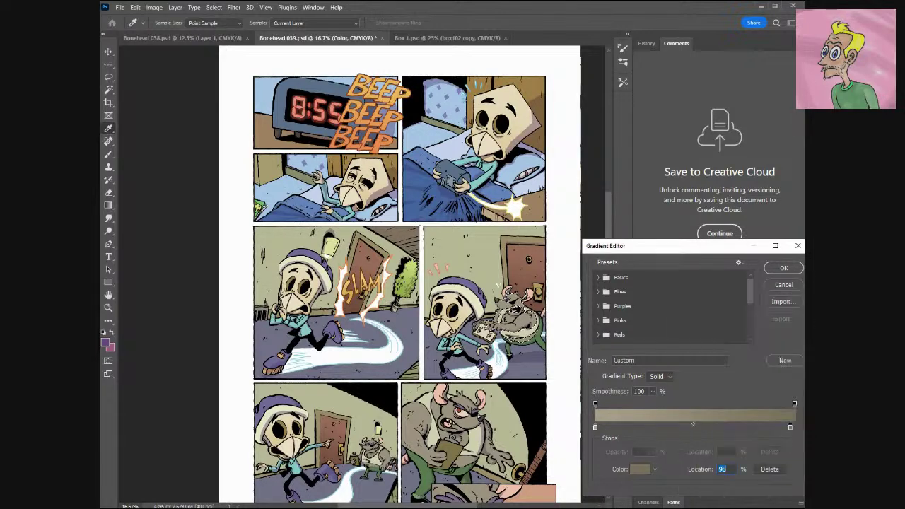
left_click(781, 269)
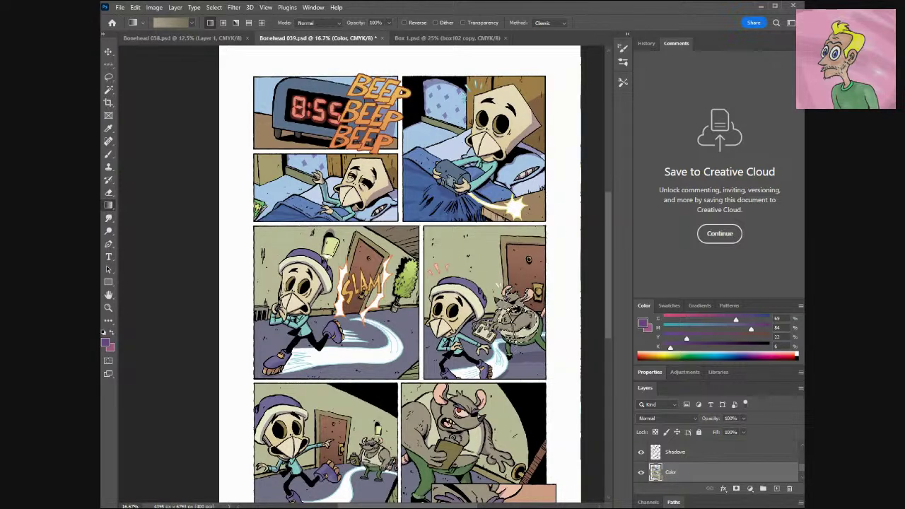
Fill the rat creature's fur in the middle hallway panel with the grey-brown gradient, running from its head downward.
left_click_drag(498, 311, 516, 358)
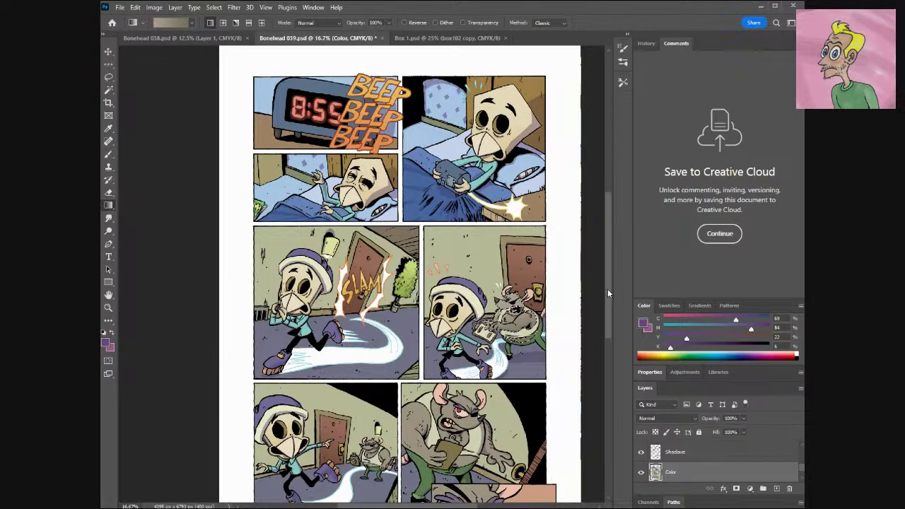
scroll(607, 289, "down", 3)
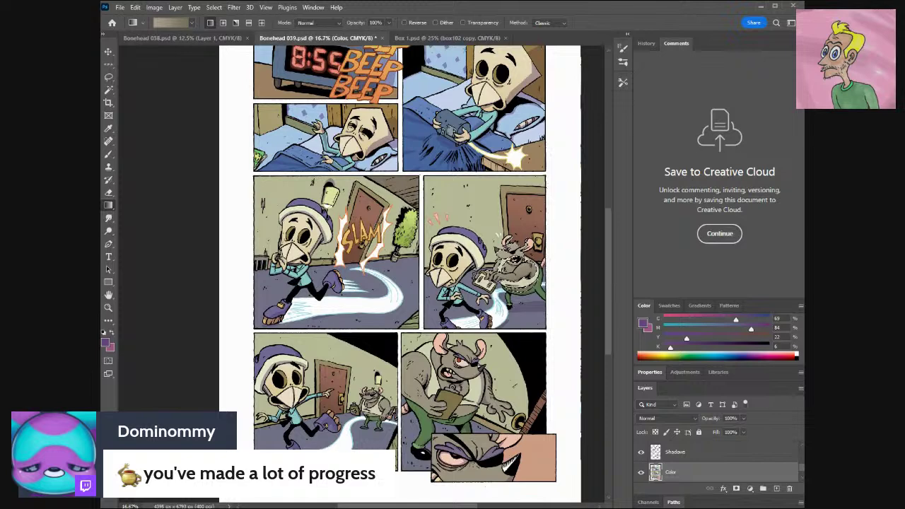
key("ctrl+minus")
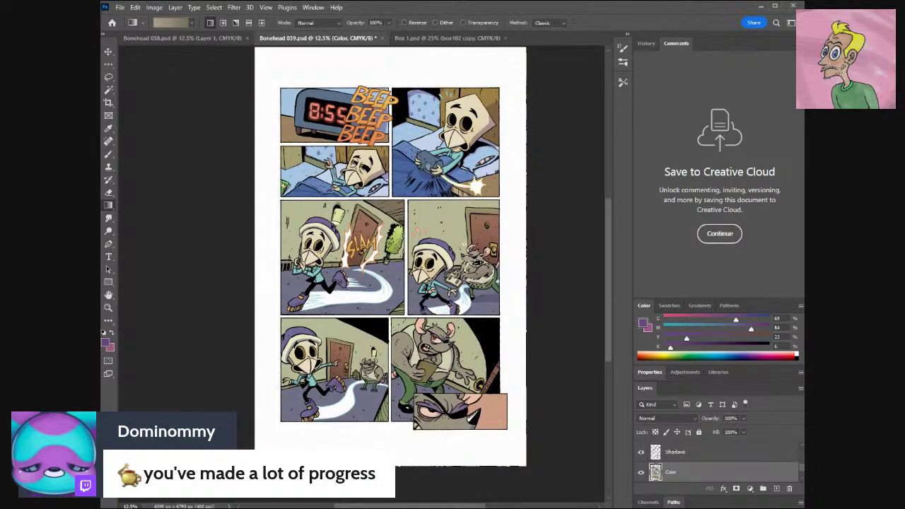
Fill the rat creature's fur in the bottom panel where it holds the clipboard with the grey-brown gradient.
key("ctrl+plus")
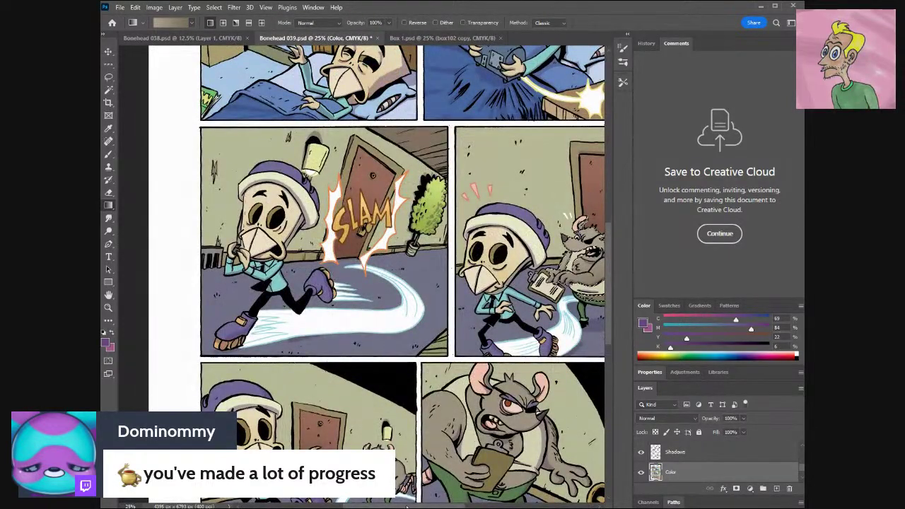
scroll(361, 276, "right", 3)
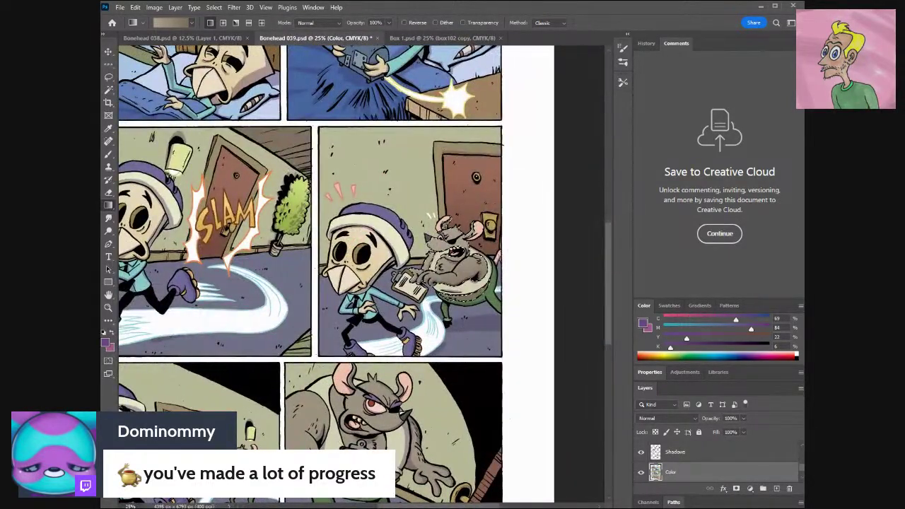
scroll(608, 342, "down", 2)
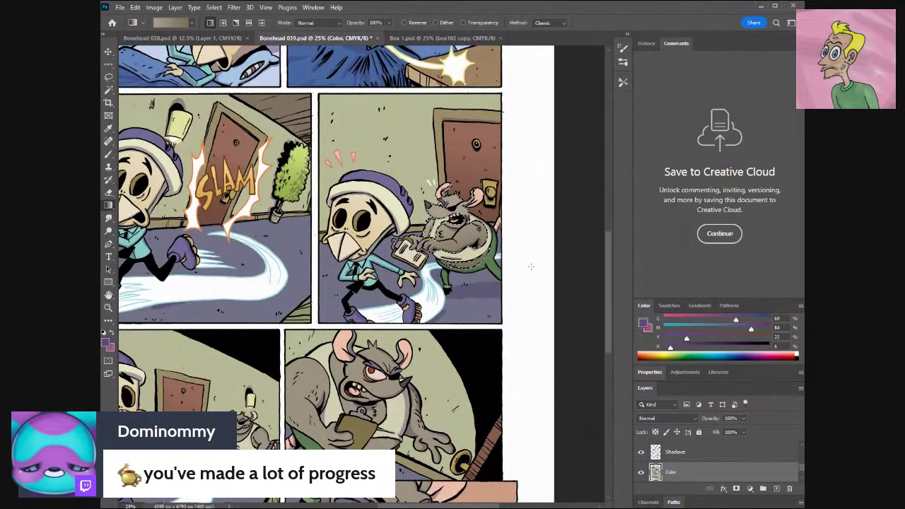
left_click_drag(609, 288, 610, 320)
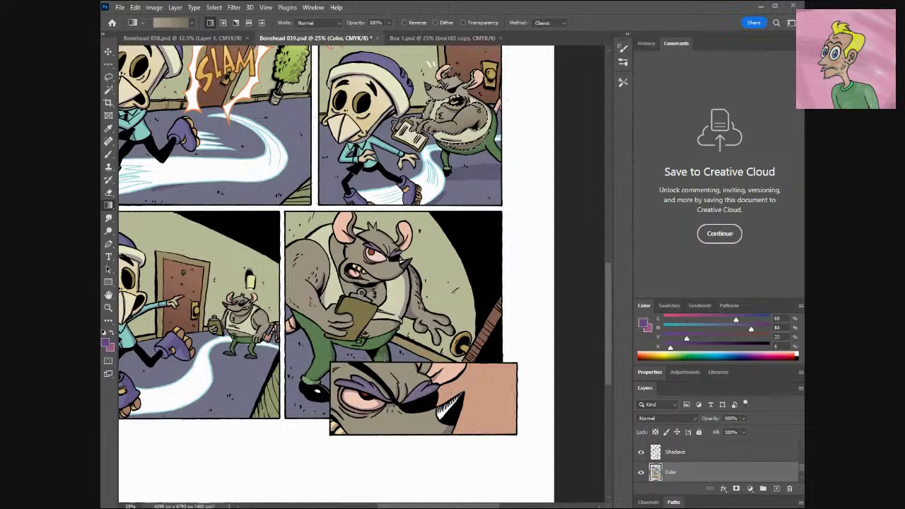
left_click(108, 89)
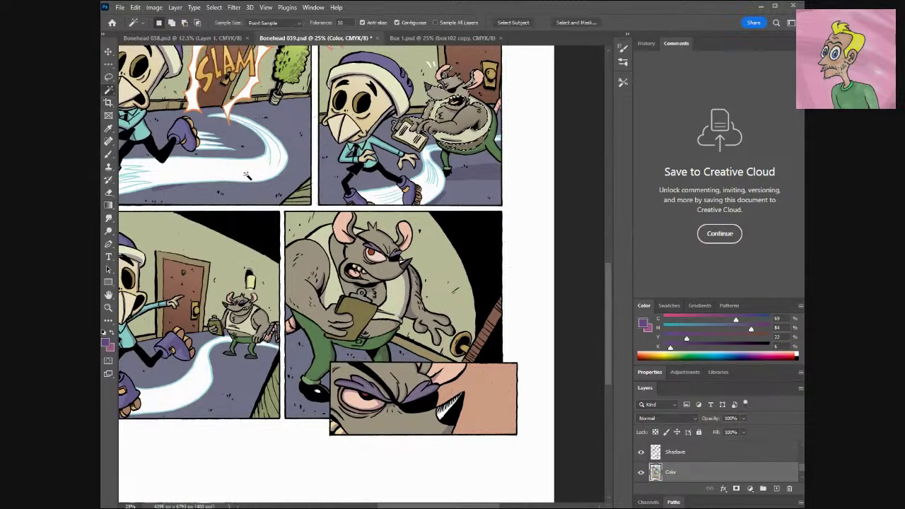
left_click(388, 252, "shift")
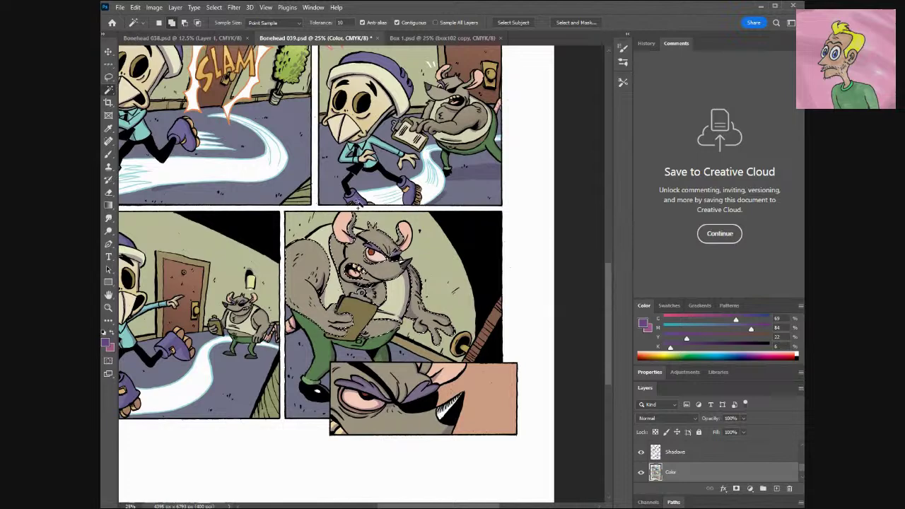
left_click(108, 205)
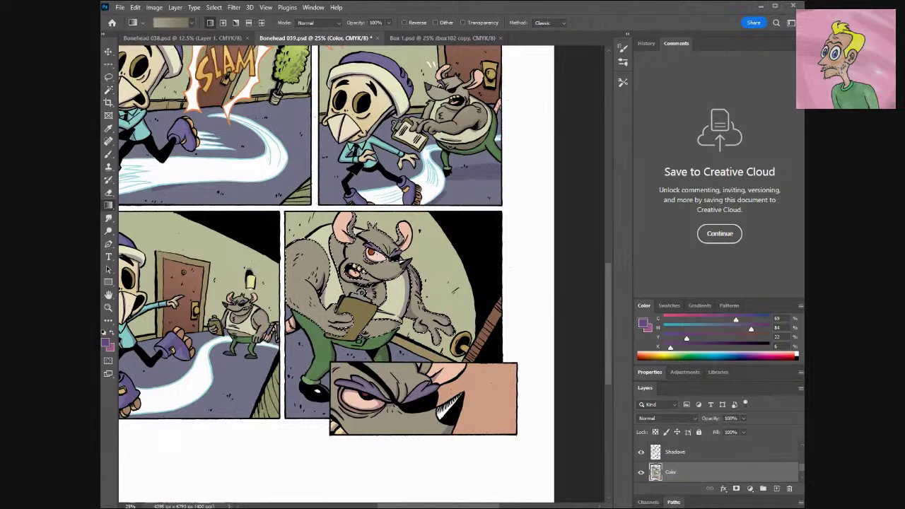
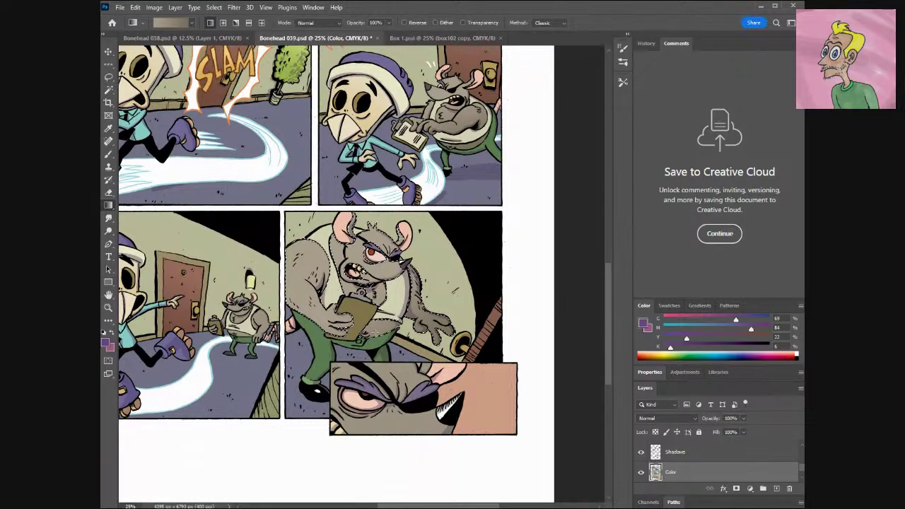
Fill the rat creature's face in the eye close-up inset with the grey-brown gradient, running vertically from the brow downward.
left_click(108, 90)
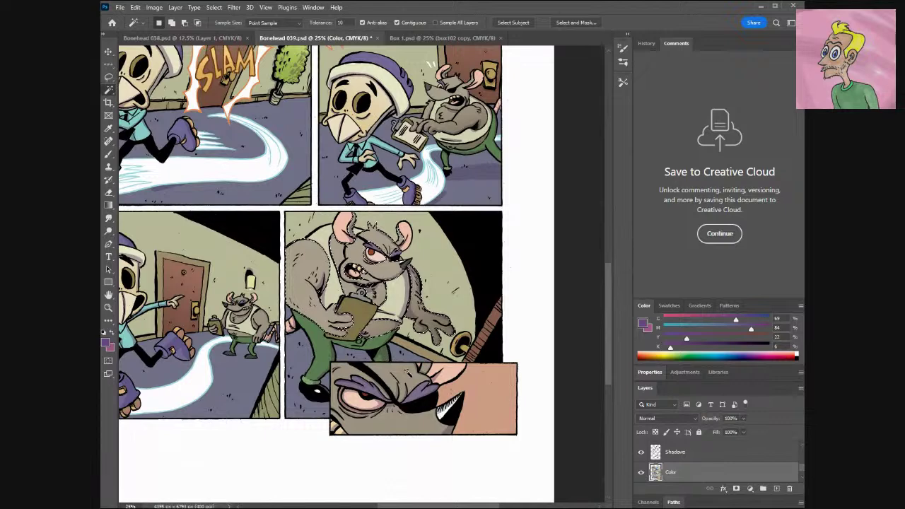
left_click(403, 414)
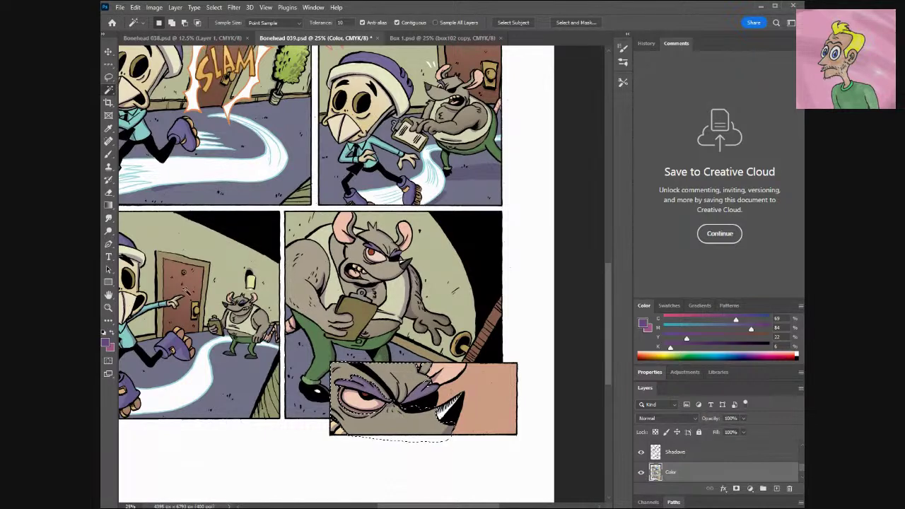
left_click(108, 205)
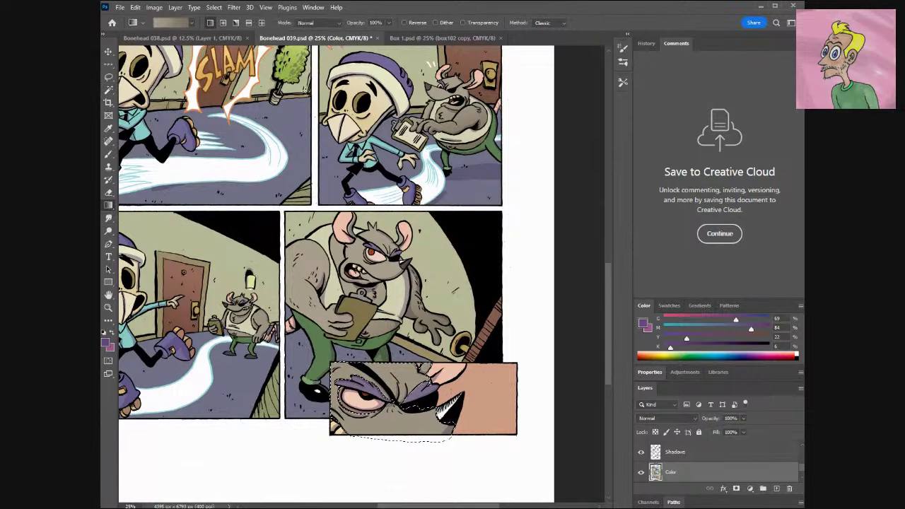
left_click_drag(389, 371, 388, 446)
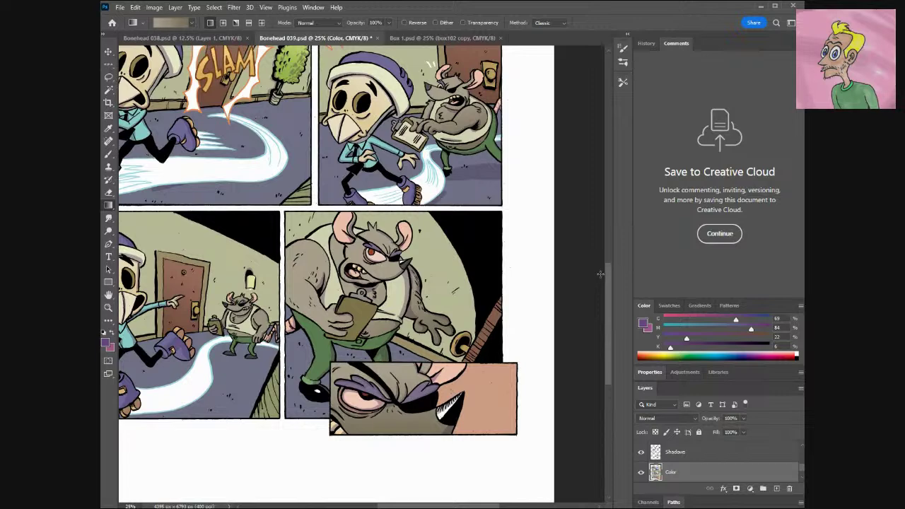
Set both color stops of the gradient to white.
left_click_drag(411, 500, 370, 502)
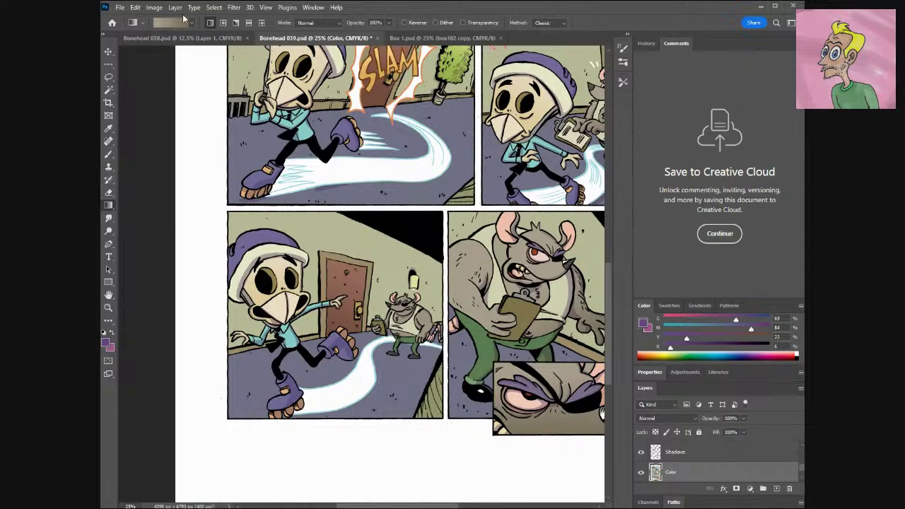
left_click(170, 22)
left_click(595, 428)
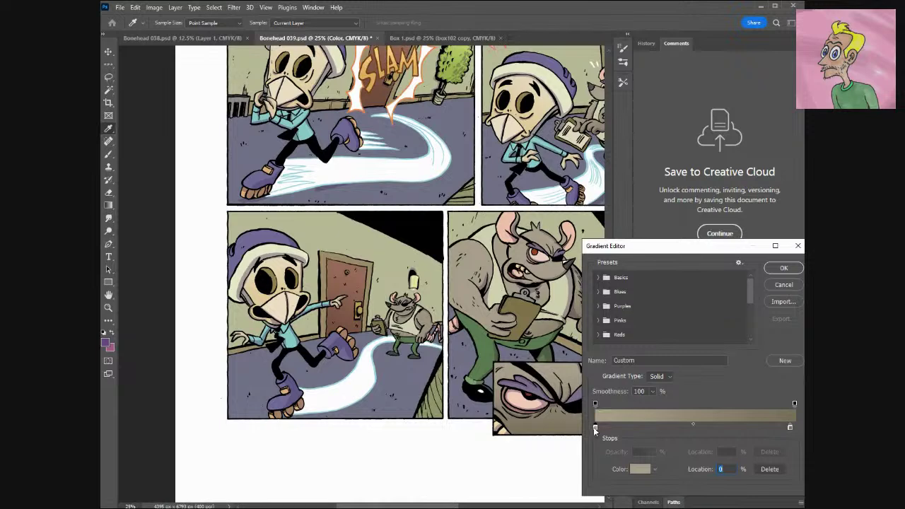
double_click(595, 427)
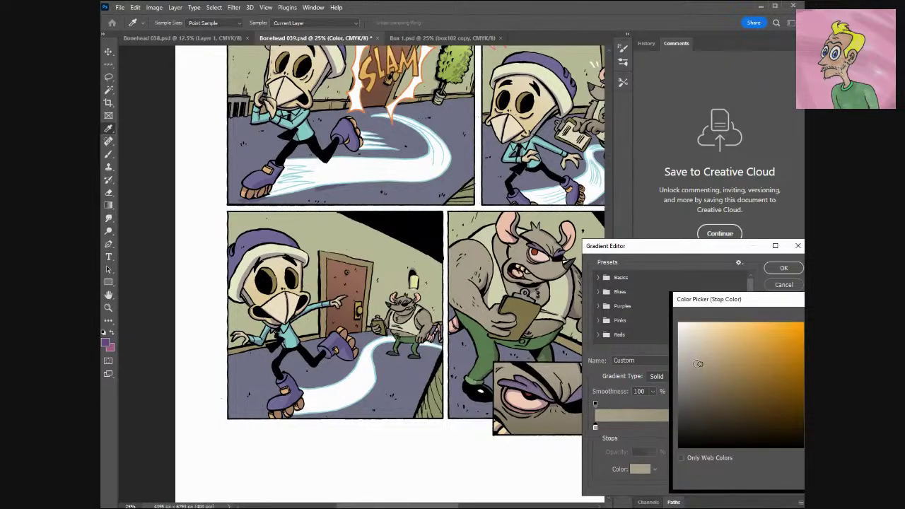
left_click(335, 393)
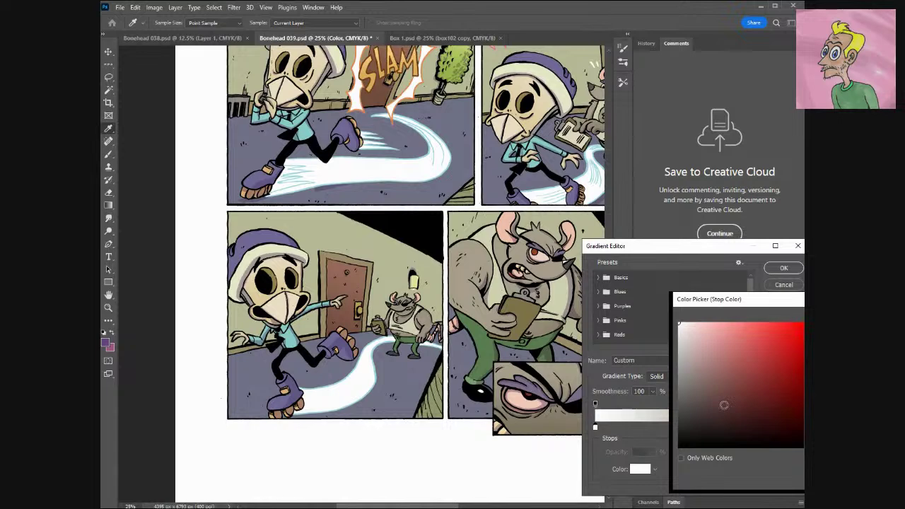
key("Return")
double_click(789, 428)
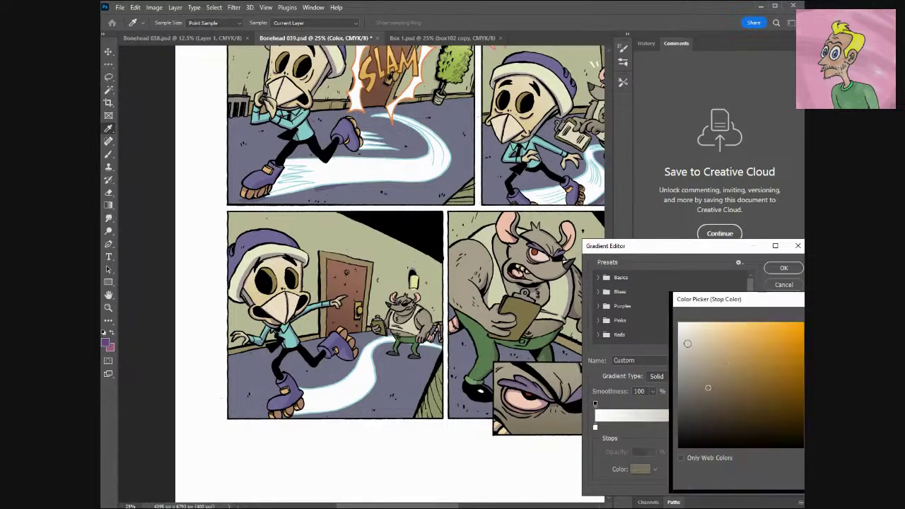
left_click_drag(708, 388, 678, 324)
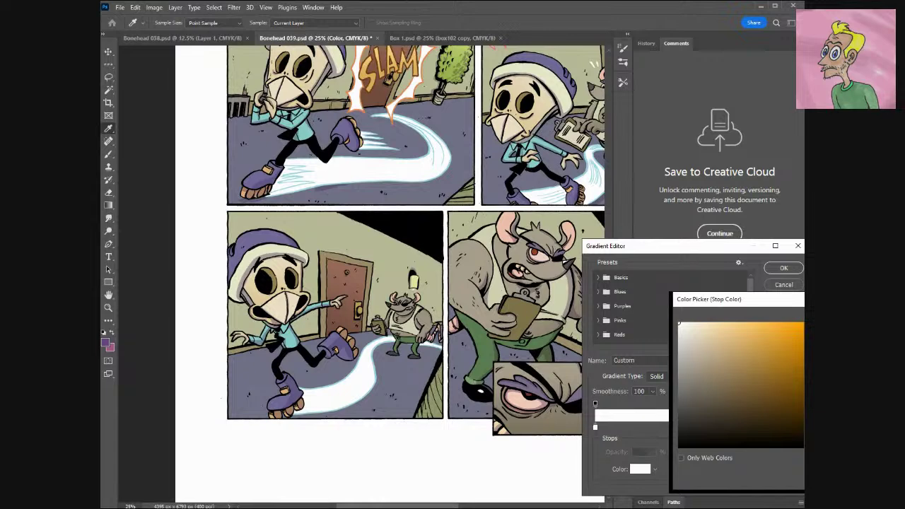
key("Return")
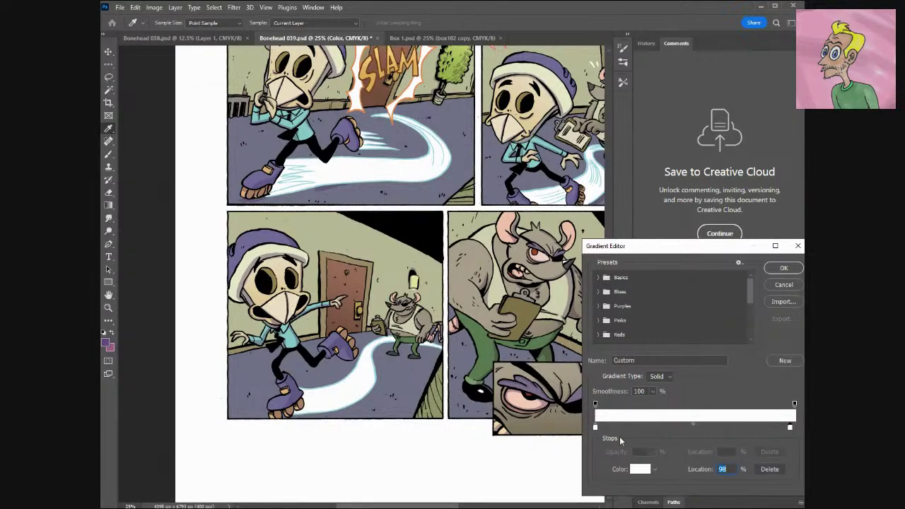
Set the gradient's start stop to a slightly lighter version of the purple-grey sampled from the hallway floor and accept the gradient.
double_click(595, 428)
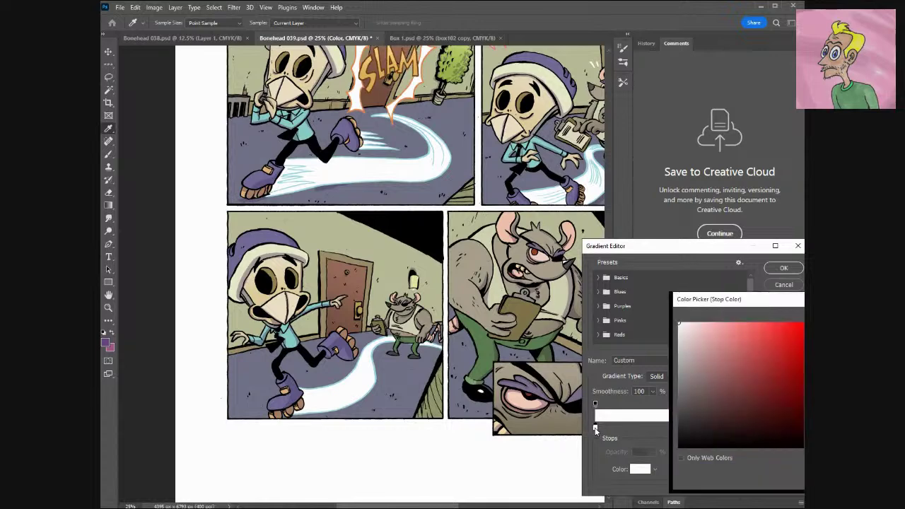
left_click(368, 407)
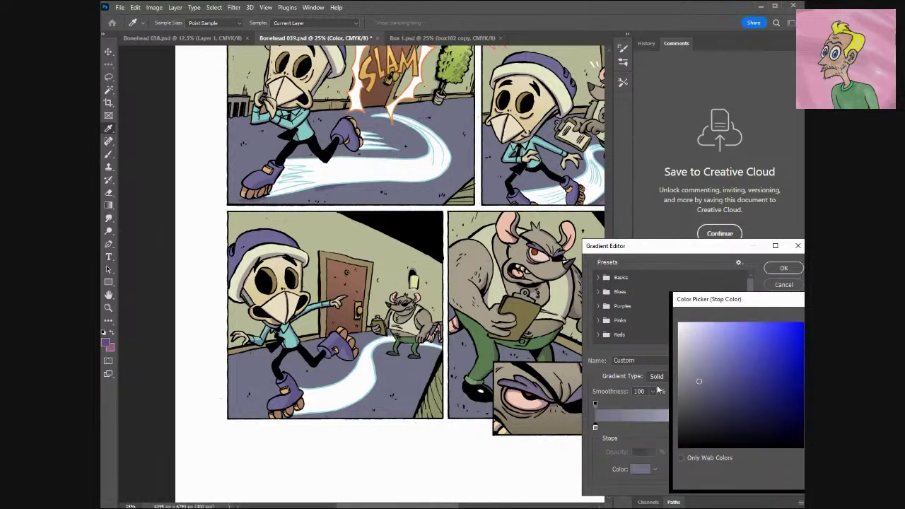
left_click(698, 367)
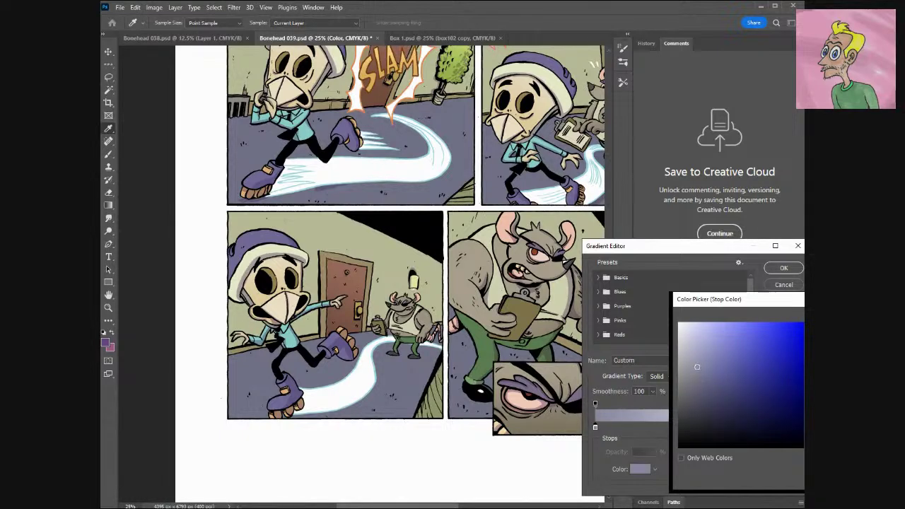
key("Return")
left_click(783, 268)
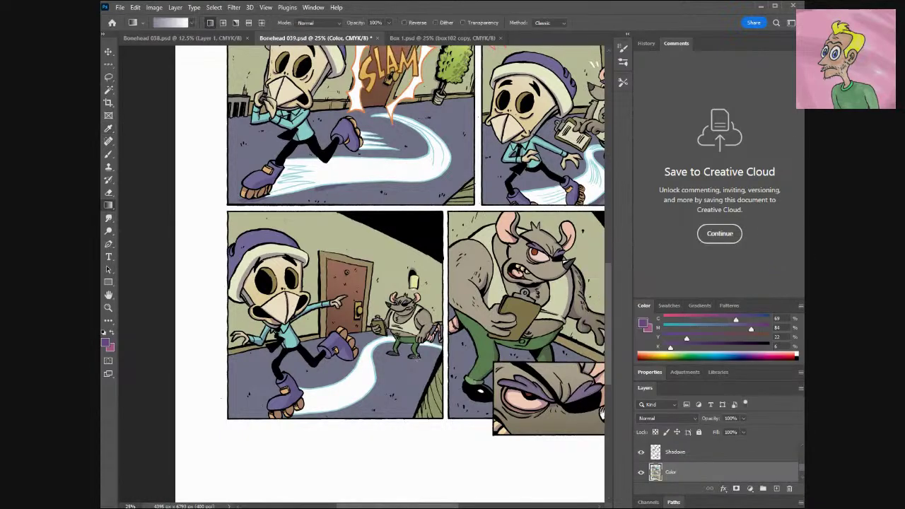
Fill the white skate trail in the bottom hallway panel with the gradient, purple-grey at the skate fading to white, and deselect.
left_click(108, 90)
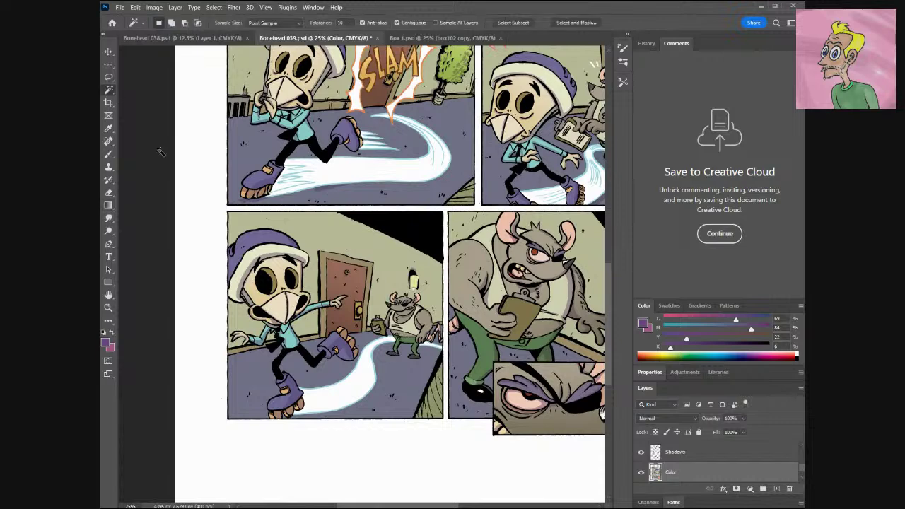
left_click(362, 387)
key("shift")
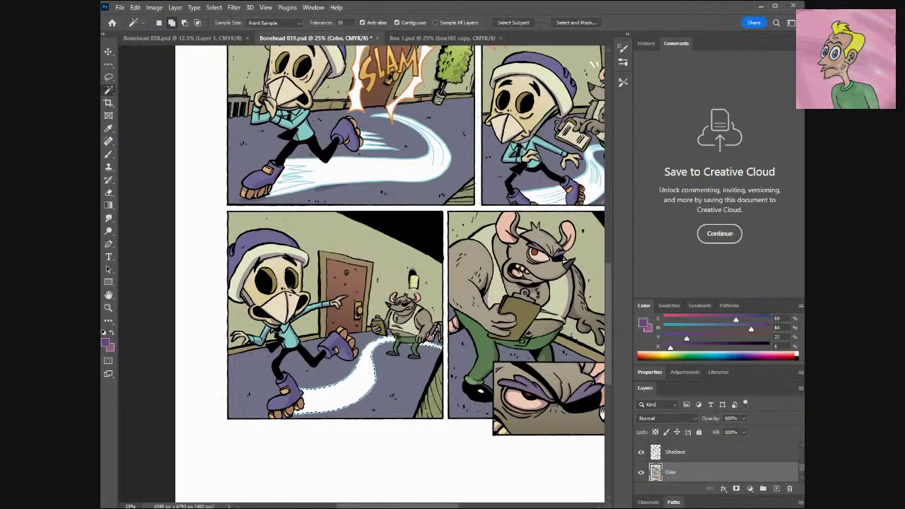
left_click(108, 205)
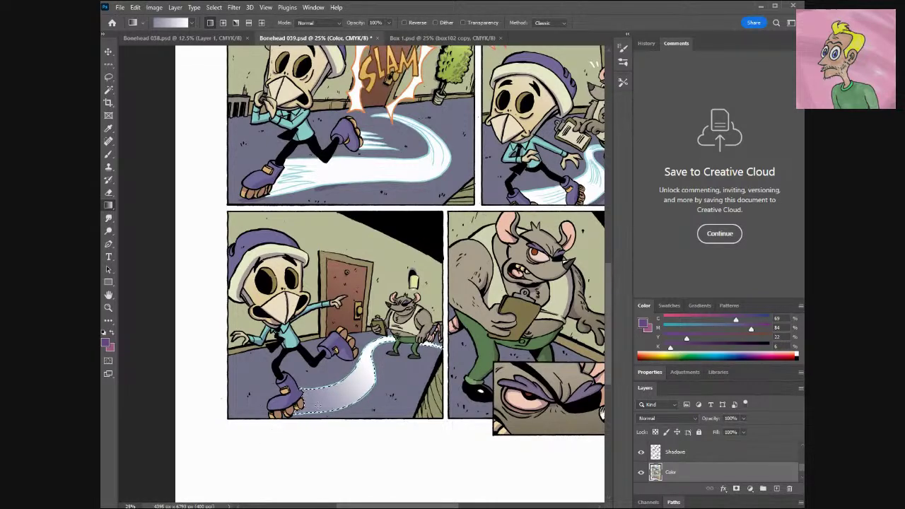
key("ctrl+d")
Make the Color Hold layer active and toggle its visibility off and on to check its contents.
scroll(803, 456, "down", 2)
left_click_drag(802, 456, 802, 451)
scroll(678, 460, "down", 2)
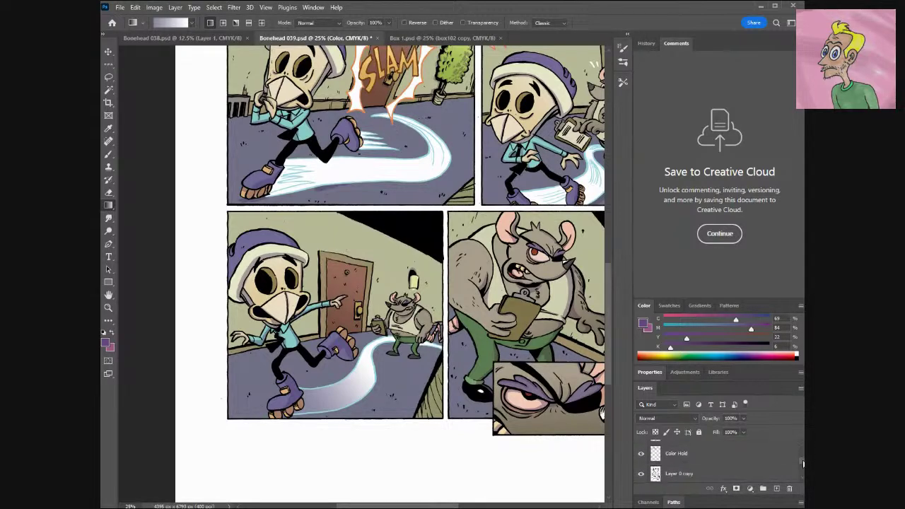
left_click(671, 461)
left_click(641, 457)
left_click(641, 457)
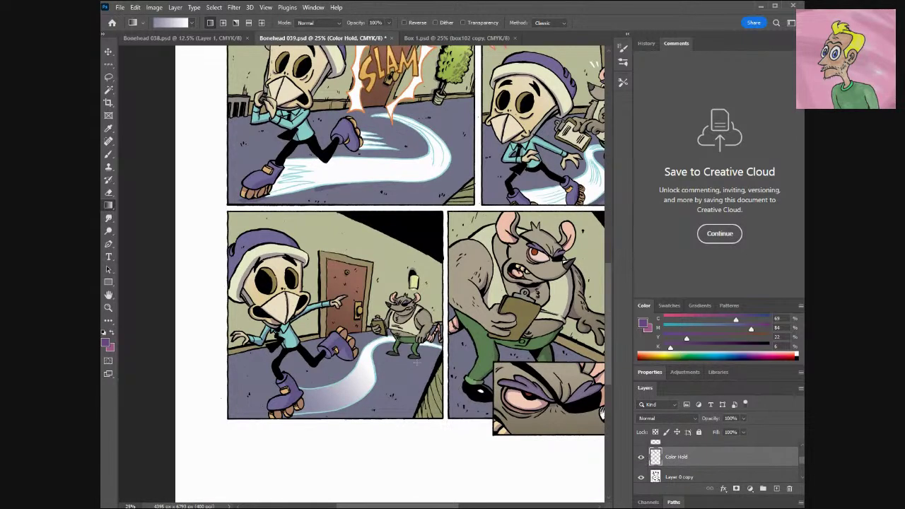
Select the cyan outlines of the skate trail in the bottom hallway panel on the Color Hold layer.
left_click(108, 90)
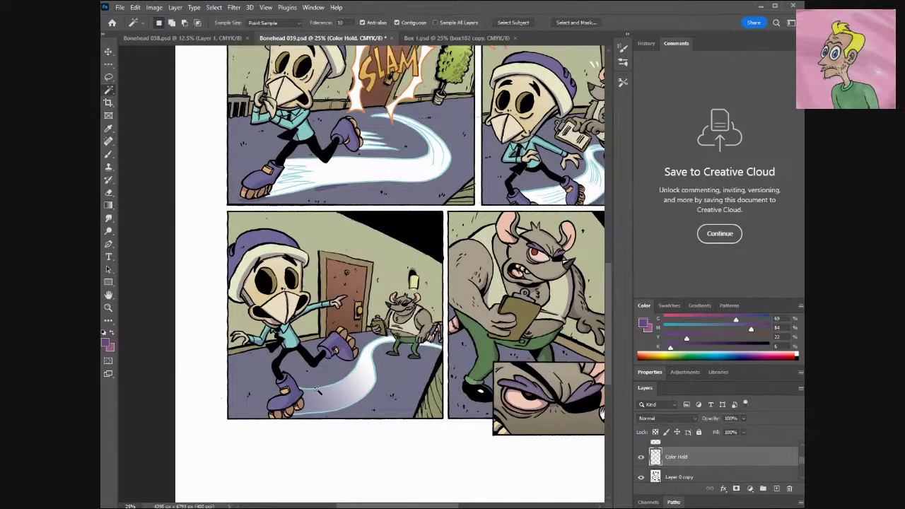
left_click(317, 388)
key("shift")
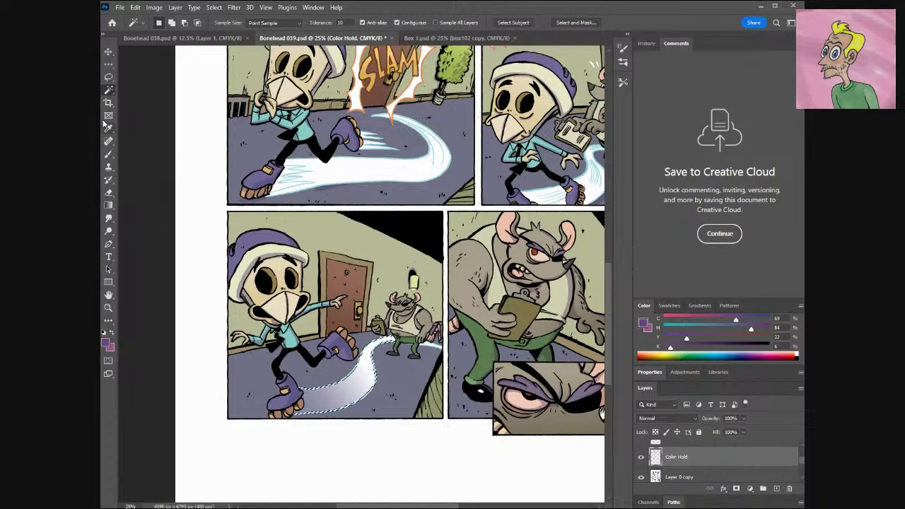
Set the gradient's end stop to the pale cyan sampled from the skate trail's outline.
left_click(108, 205)
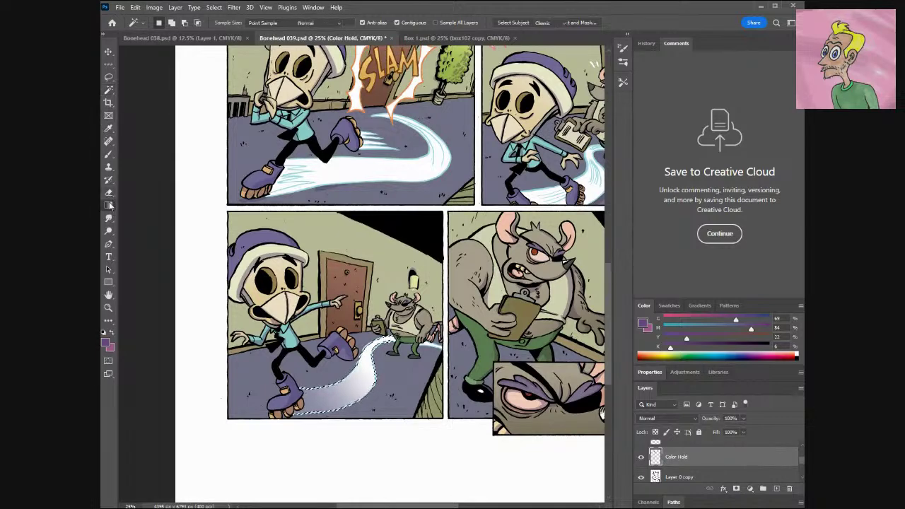
left_click(163, 24)
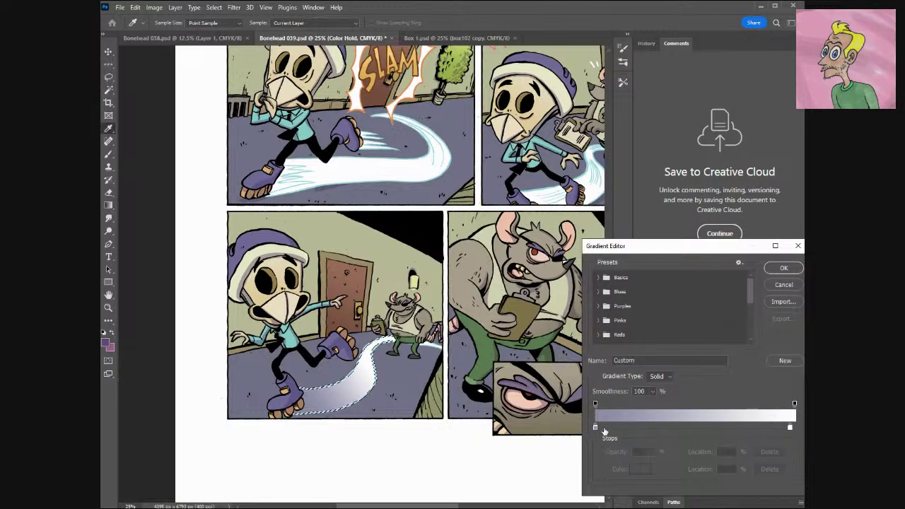
left_click(791, 428)
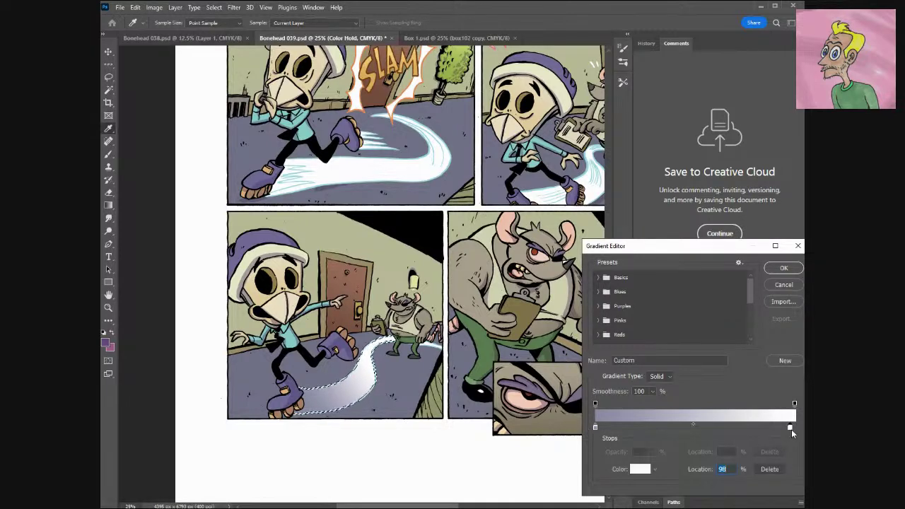
double_click(791, 427)
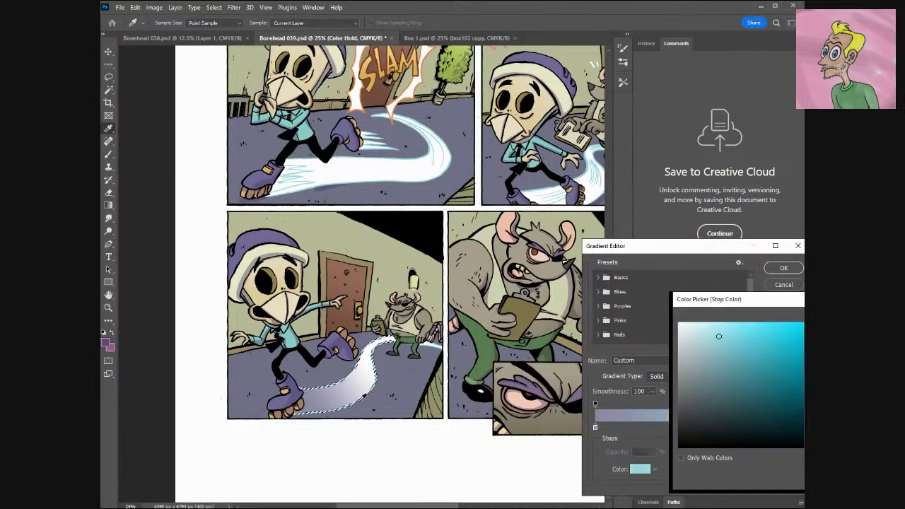
key("Return")
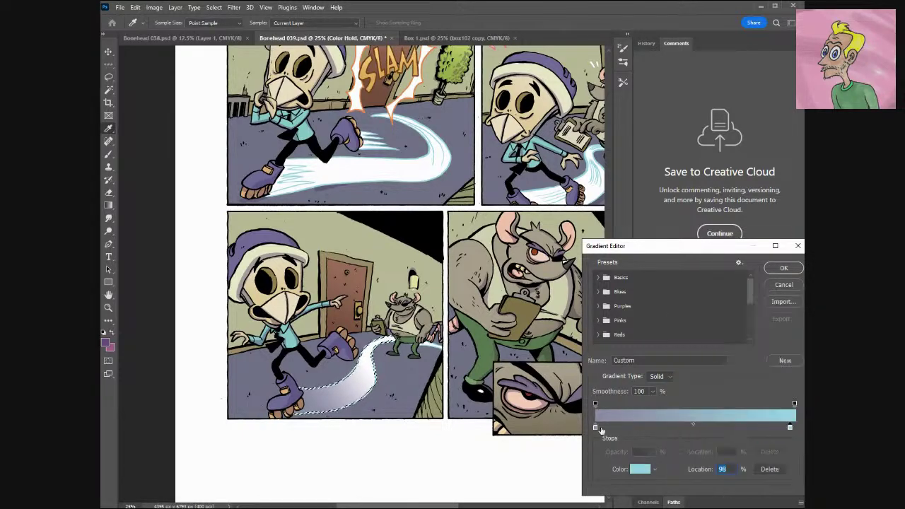
Set the gradient's start stop to the same pale cyan, sampled from the skate trail's outline.
left_click(595, 429)
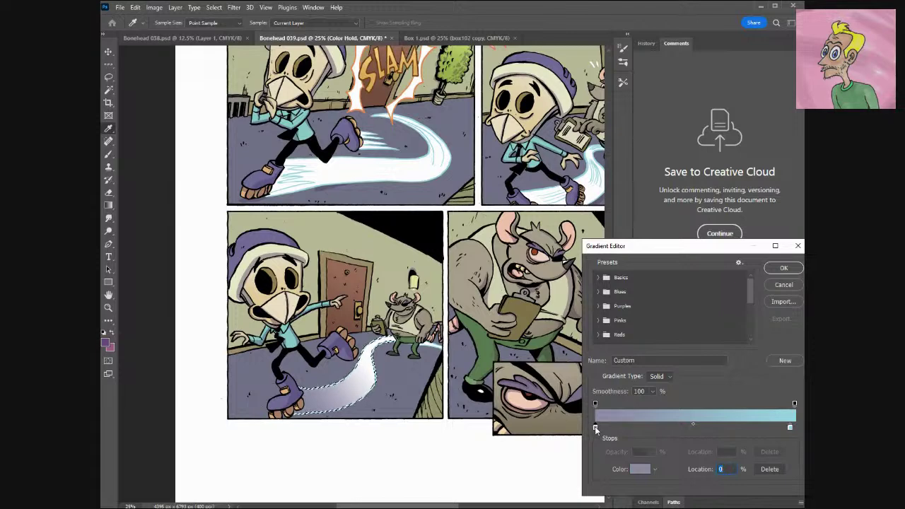
double_click(594, 429)
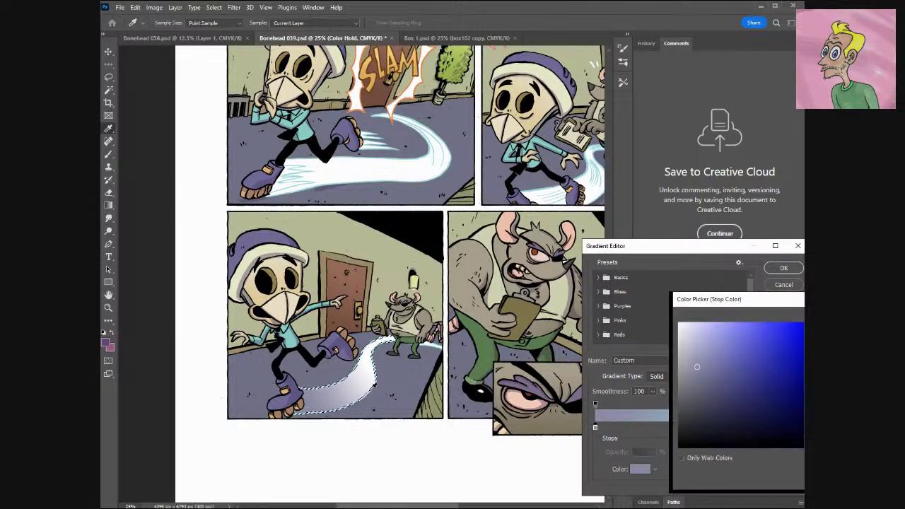
left_click(434, 361)
key("Return")
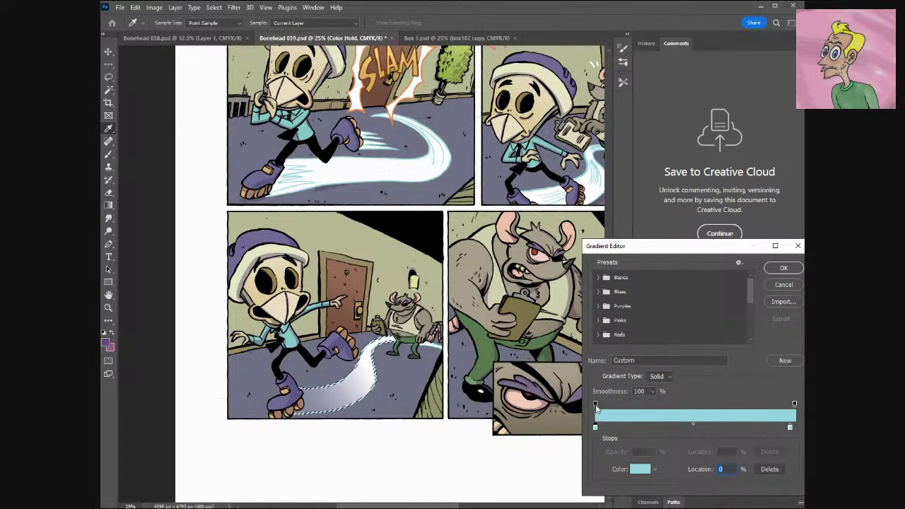
Try to set the opacity stop at the gradient's start to 0%, and discard an extra opacity stop.
left_click(595, 404)
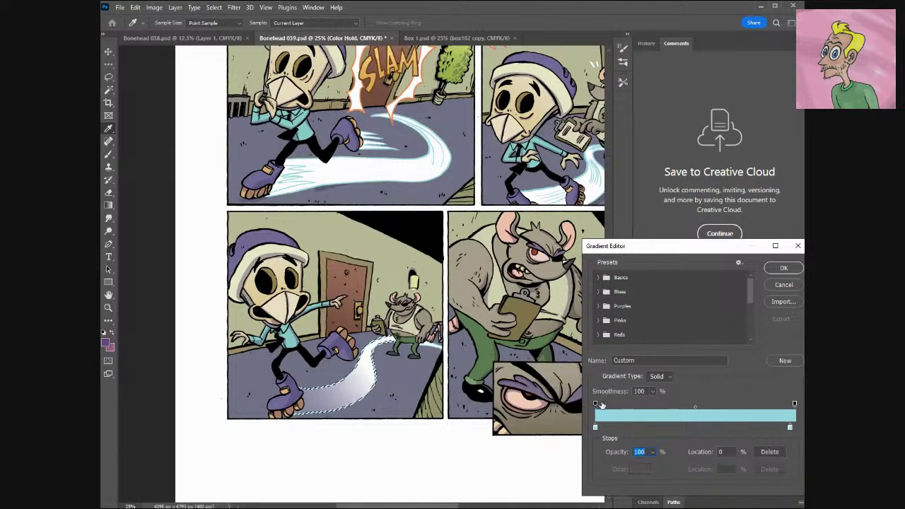
left_click(653, 452)
left_click_drag(651, 464, 586, 461)
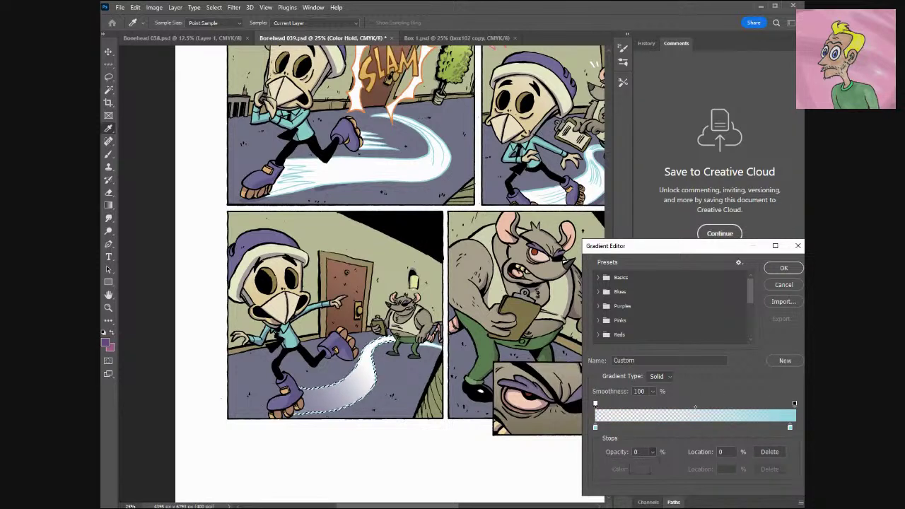
left_click(795, 404)
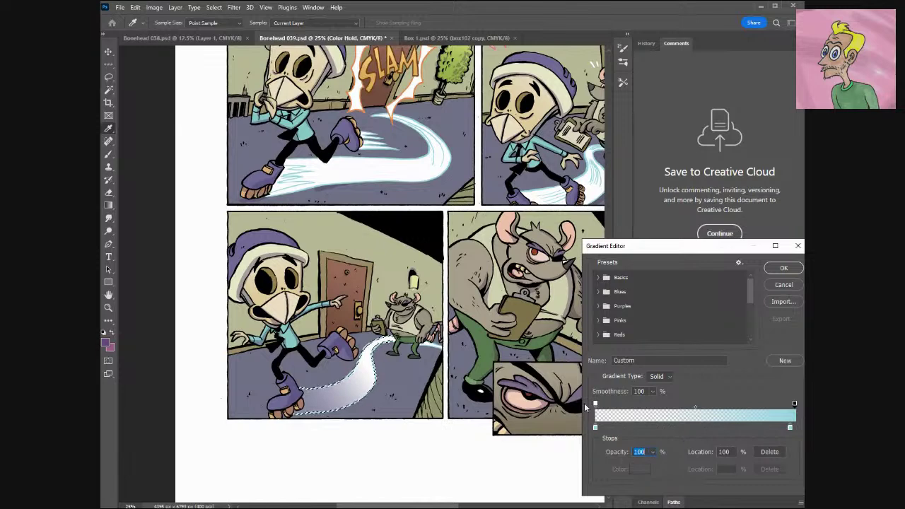
left_click(596, 404)
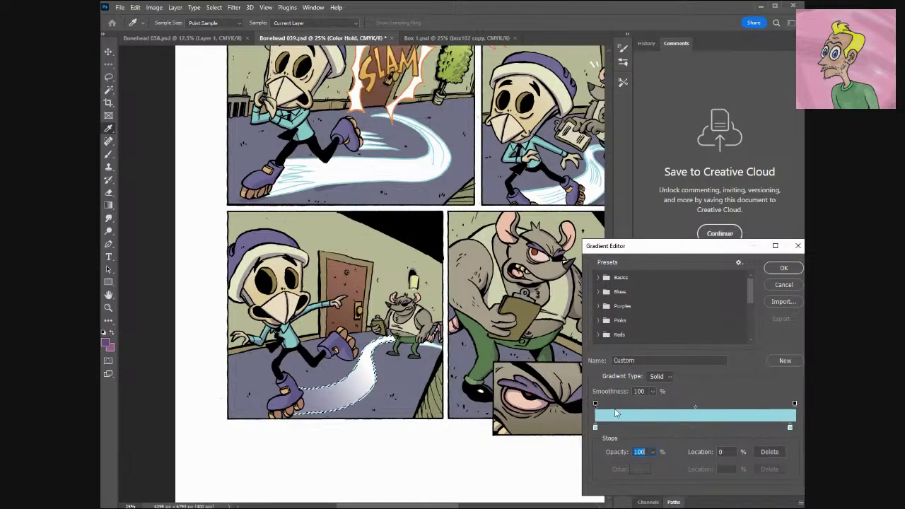
left_click(623, 404)
left_click_drag(623, 404, 612, 385)
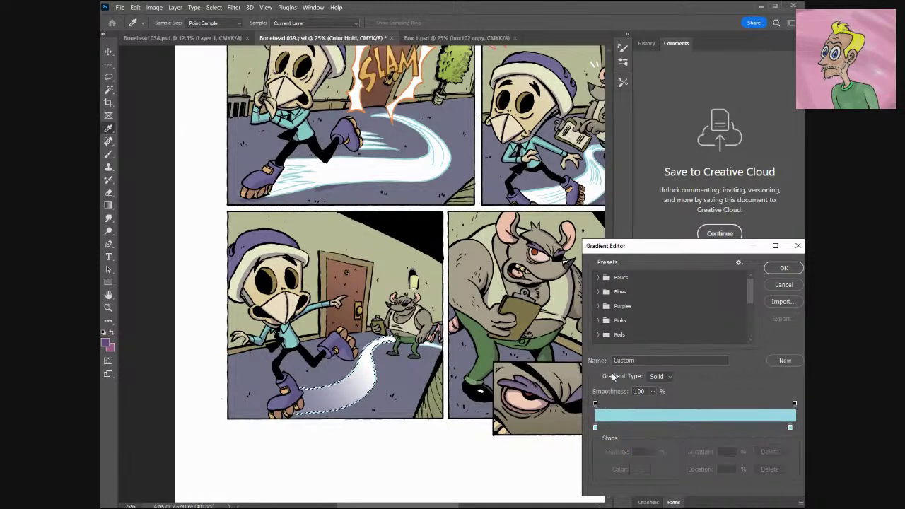
Retry making the cyan gradient's start fully transparent by lowering the opacity stop at location 0 to 0%.
left_click(595, 405)
left_click(652, 453)
left_click_drag(646, 464, 563, 466)
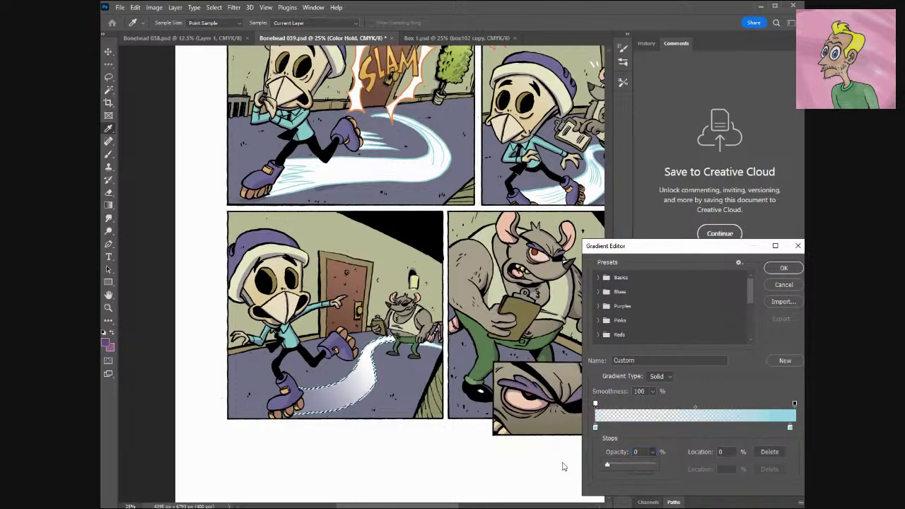
left_click(680, 397)
left_click(794, 404)
left_click(595, 403)
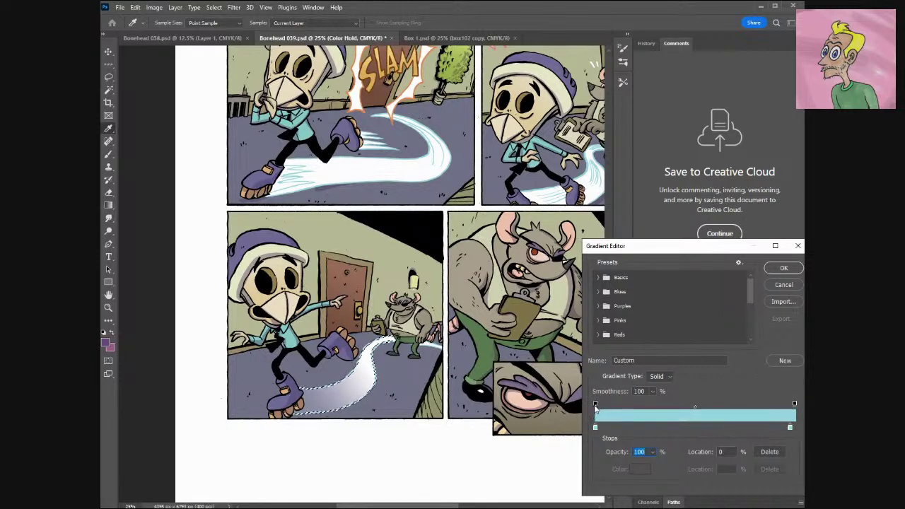
type("0")
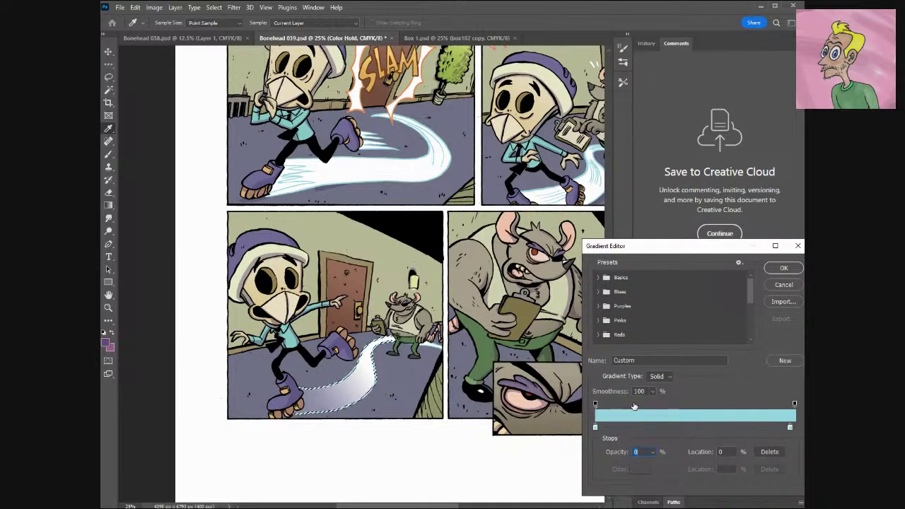
left_click(596, 409)
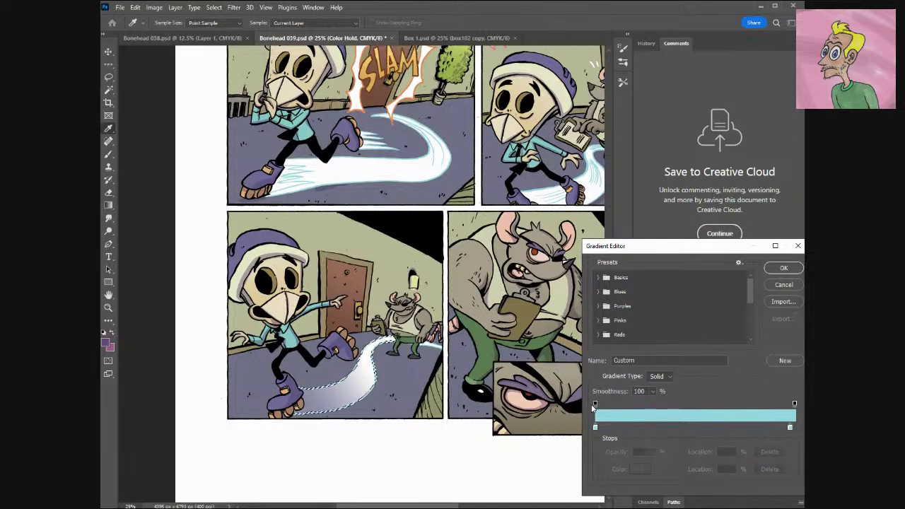
left_click(595, 405)
left_click(650, 452)
left_click_drag(639, 464, 578, 463)
left_click(717, 396)
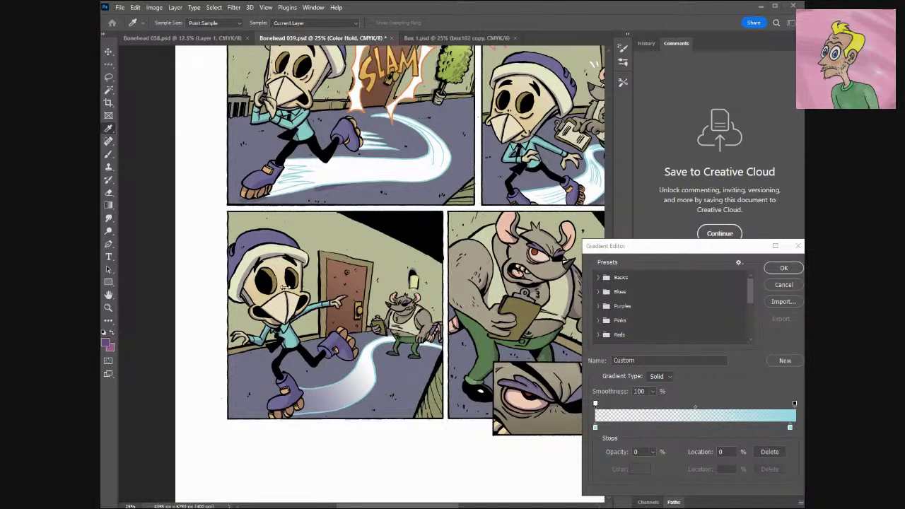
left_click(153, 344)
key("Return")
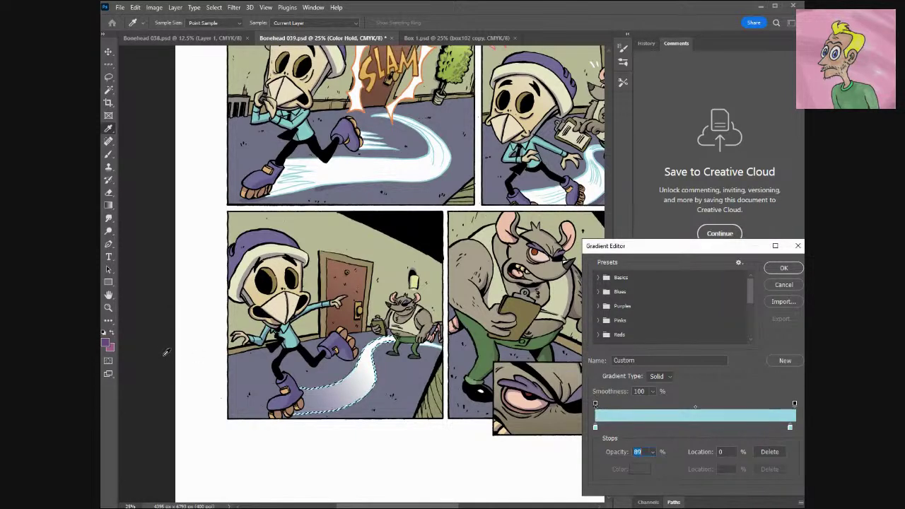
Set the gradient's start opacity to 0%, accept it, and try the gradient on the selected skate trail outlines.
left_click(595, 405)
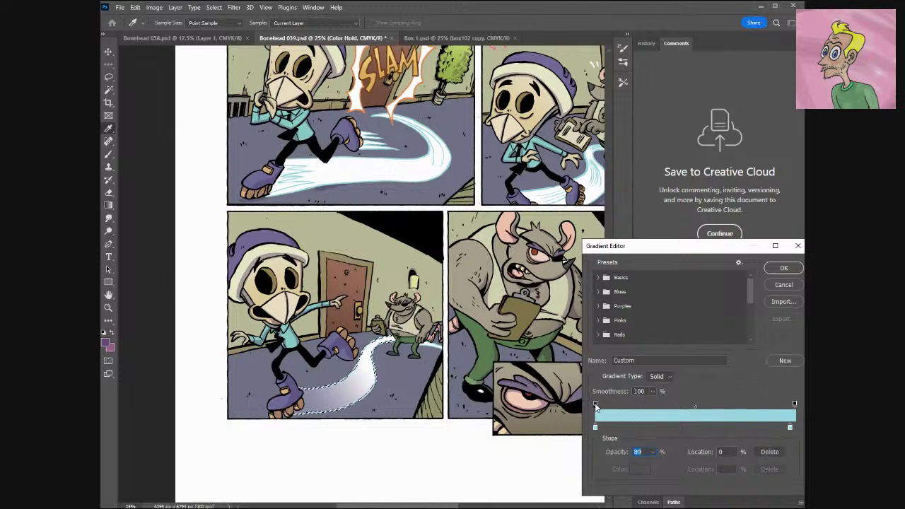
left_click(650, 453)
left_click_drag(641, 464, 612, 464)
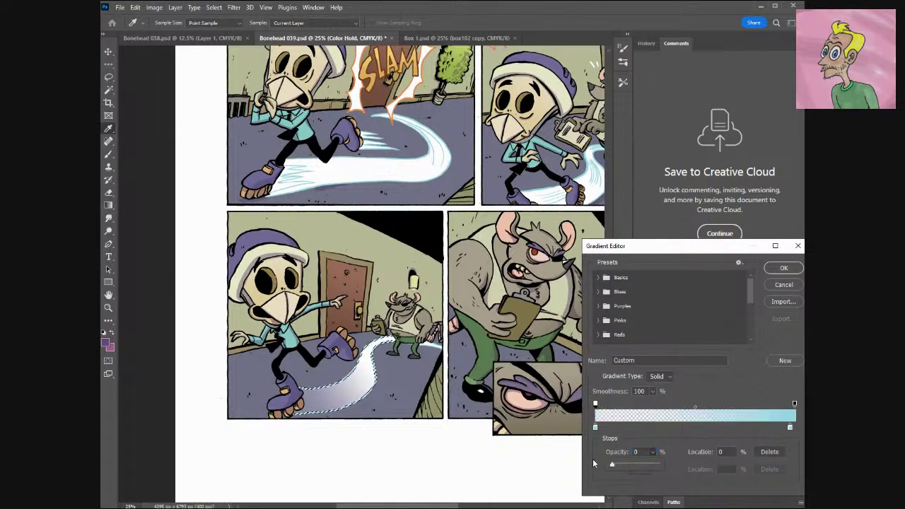
left_click(774, 268)
left_click(774, 268)
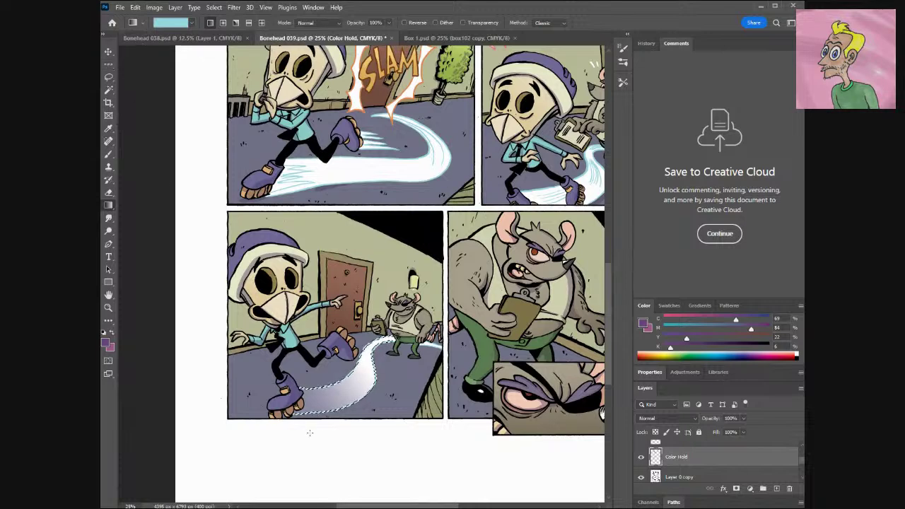
left_click_drag(348, 392, 347, 389)
key("ctrl+plus")
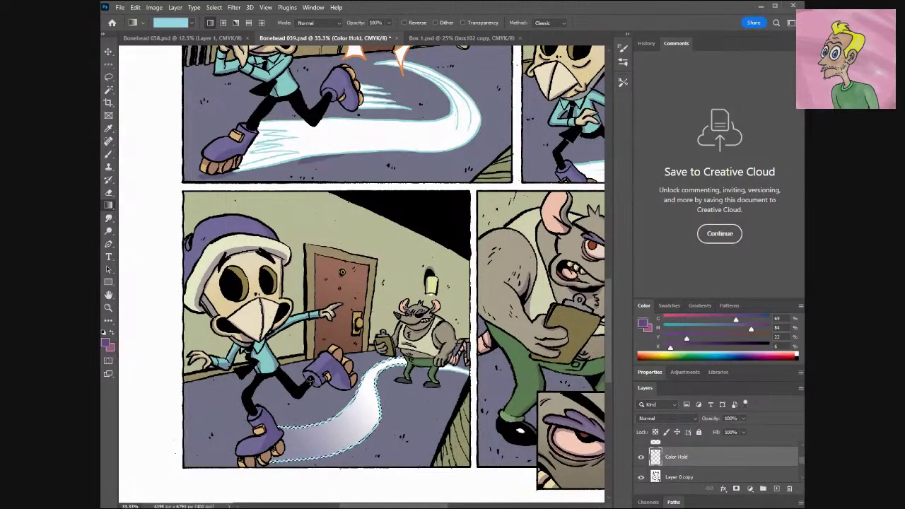
Recheck the colour and opacity stops of the transparent-to-cyan gradient.
left_click(169, 24)
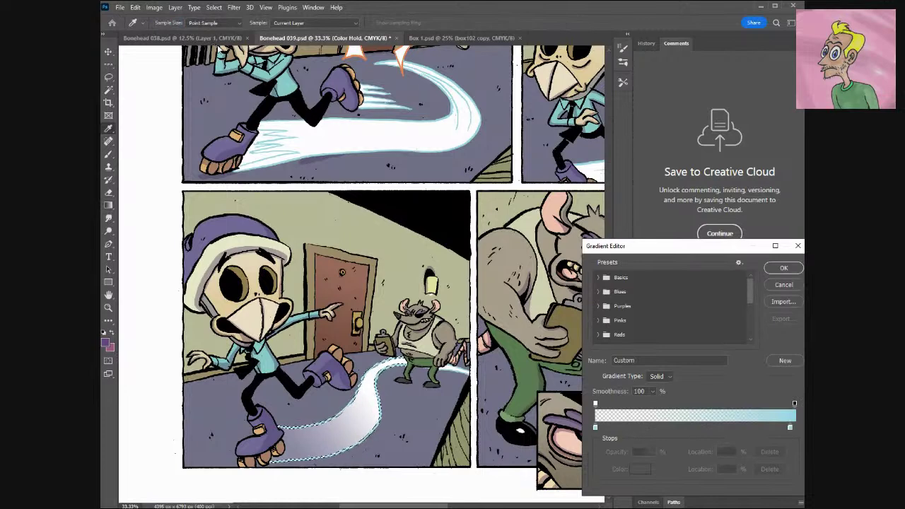
left_click(783, 269)
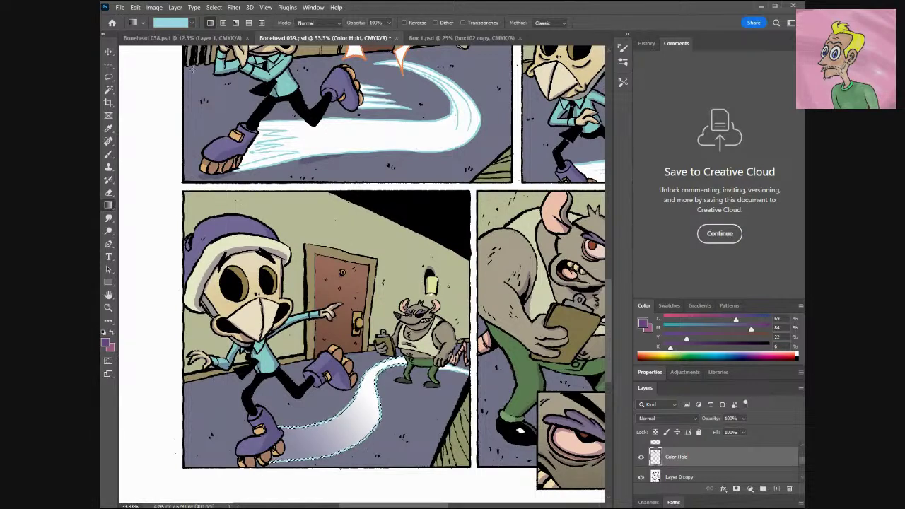
left_click(164, 24)
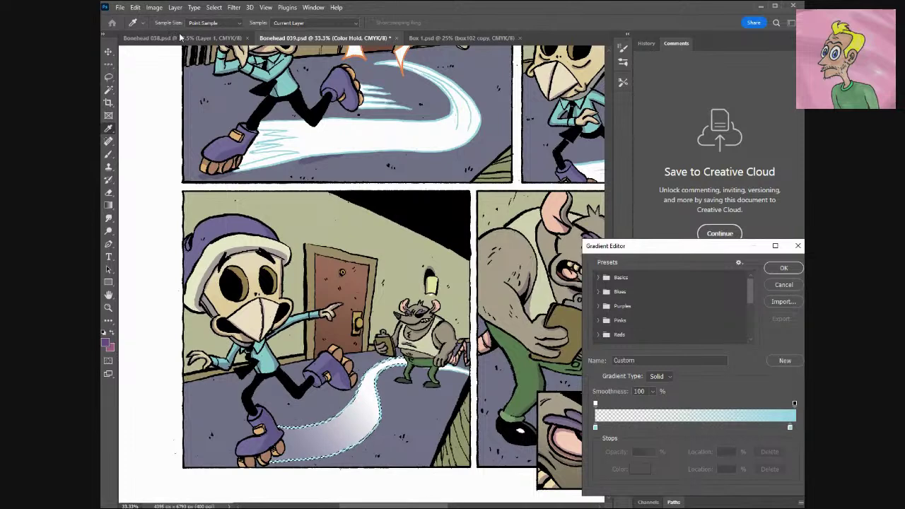
left_click(779, 286)
key("g")
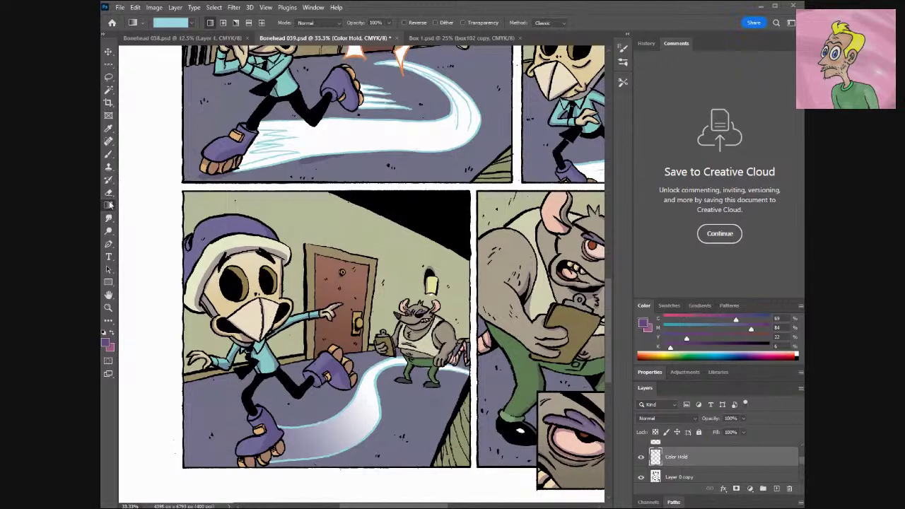
Switch to the Brush tool with a soft round tip at 5% hardness, enlarged to 77 px.
left_click(108, 155)
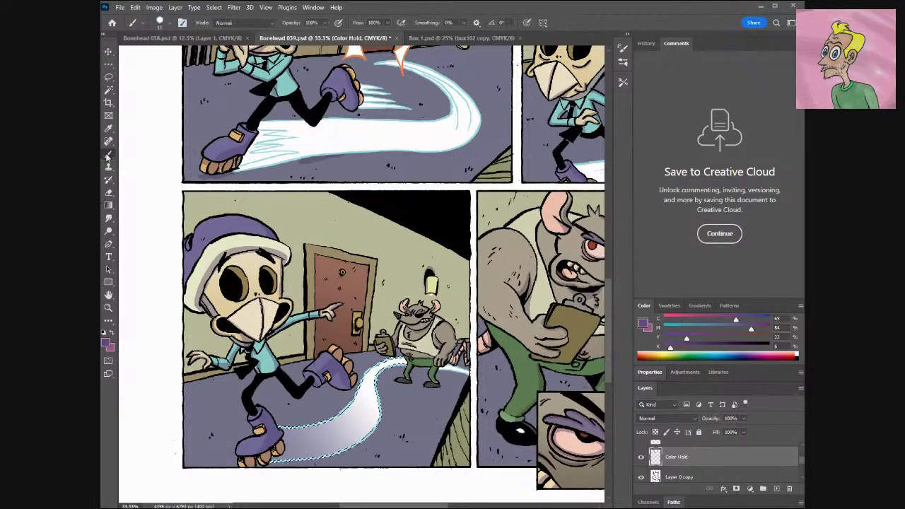
left_click(165, 23)
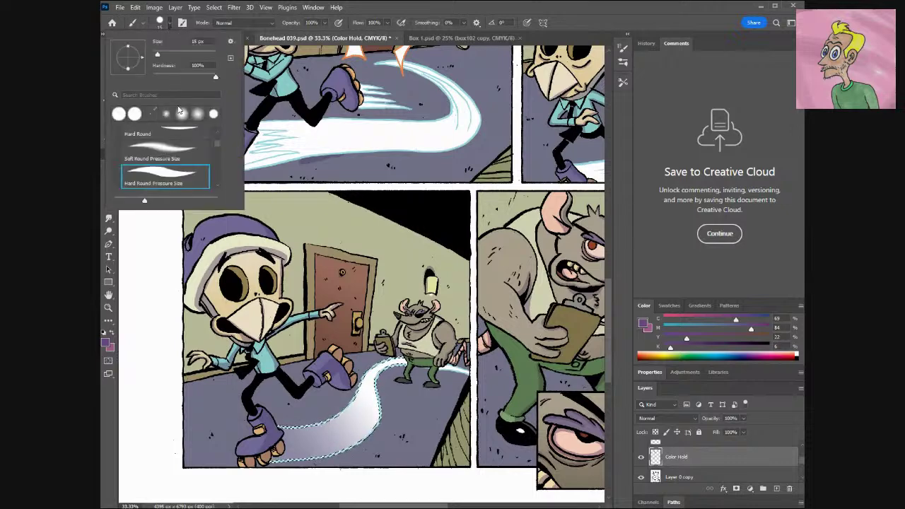
left_click(197, 114)
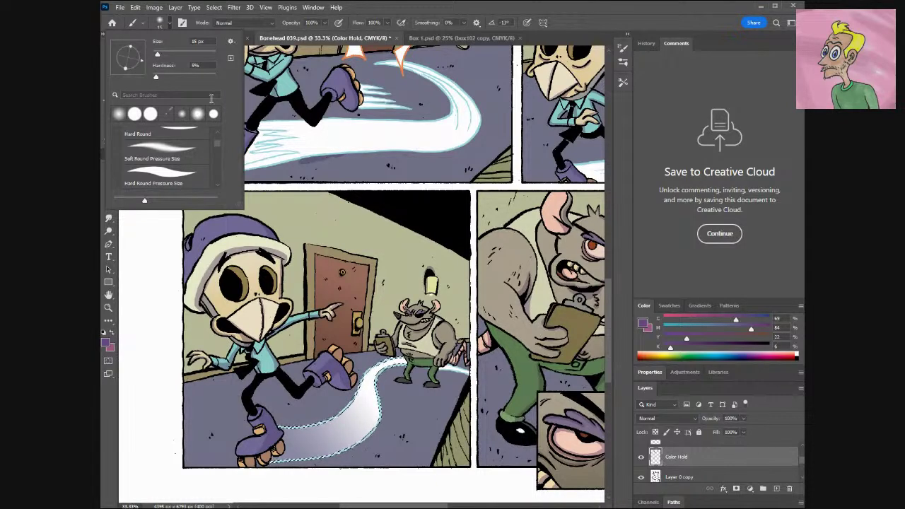
left_click(167, 55)
key("Return")
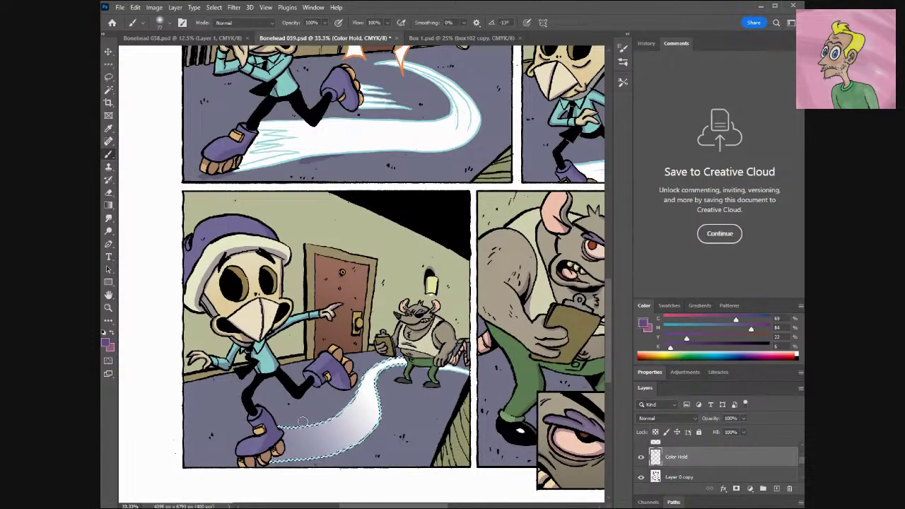
left_click(107, 343)
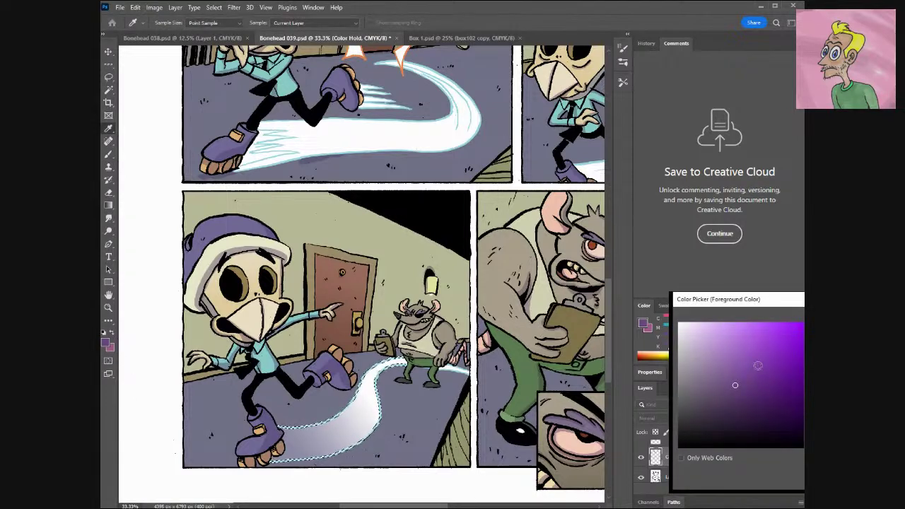
left_click_drag(819, 309, 774, 283)
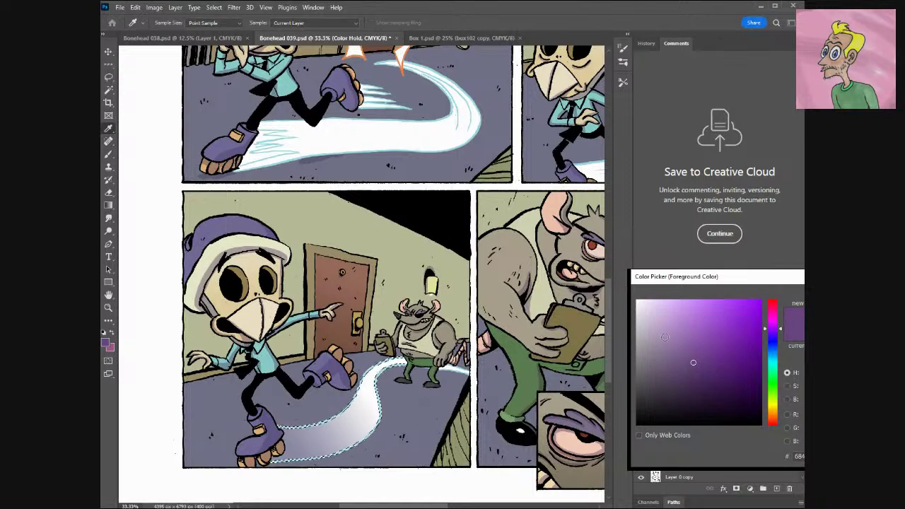
key("Return")
key("b")
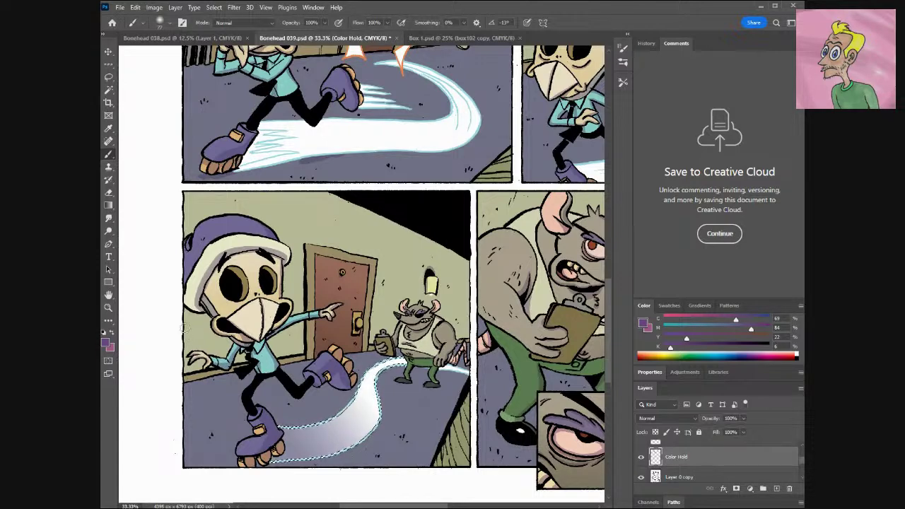
Review the whole comic page at 12.5% zoom, from the alarm clock panel to the bottom panels.
key("ctrl+minus")
key("ctrl+minus")
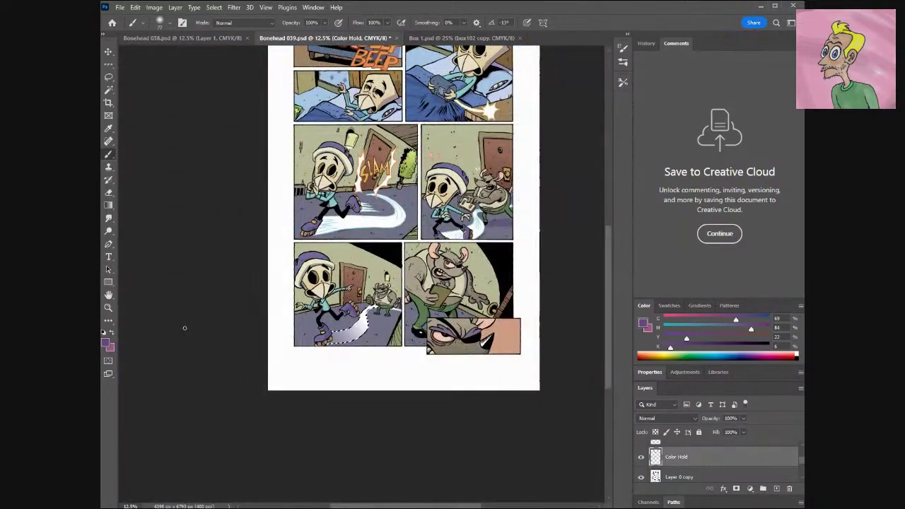
key("ctrl+minus")
scroll(211, 339, "up", 2)
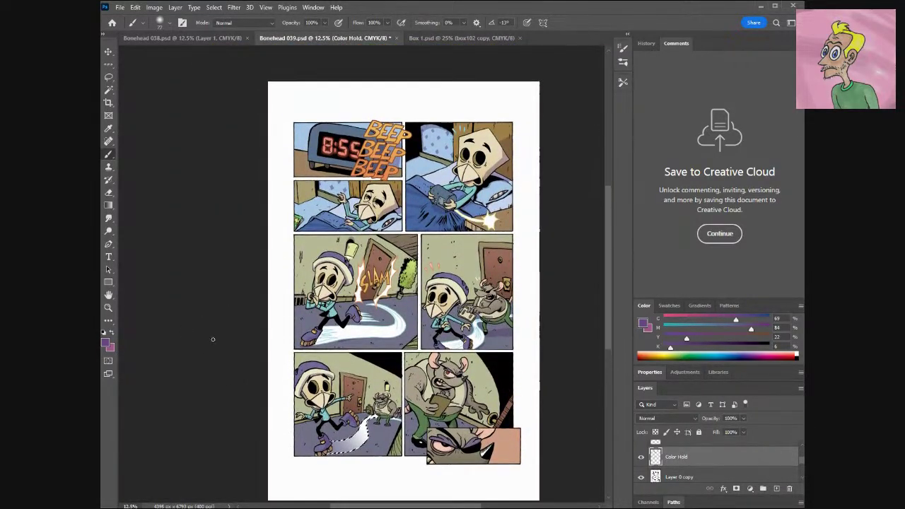
scroll(214, 317, "up", 2)
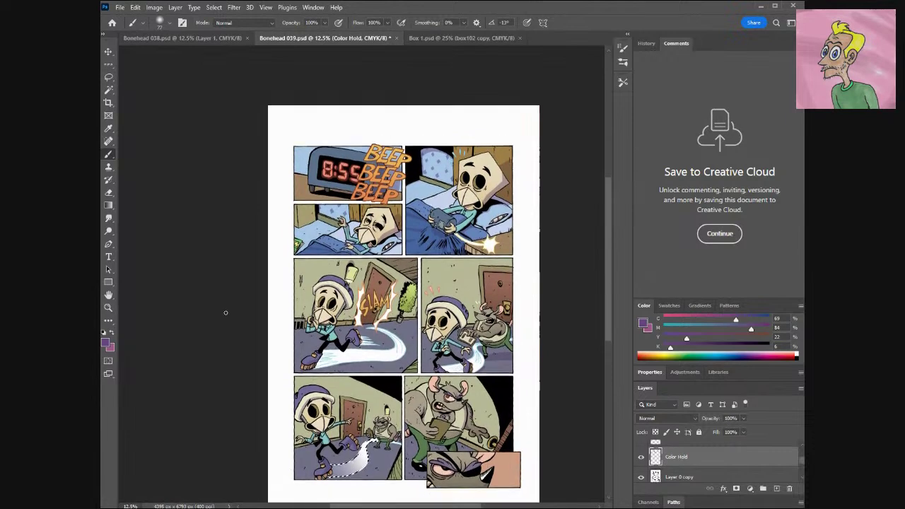
scroll(225, 312, "down", 1)
scroll(226, 312, "down", 1)
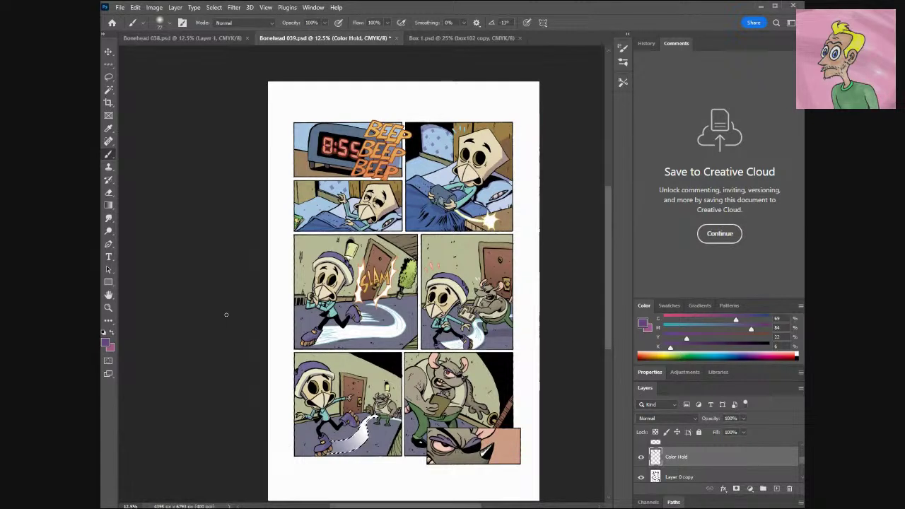
scroll(226, 314, "up", 1)
scroll(226, 315, "down", 4)
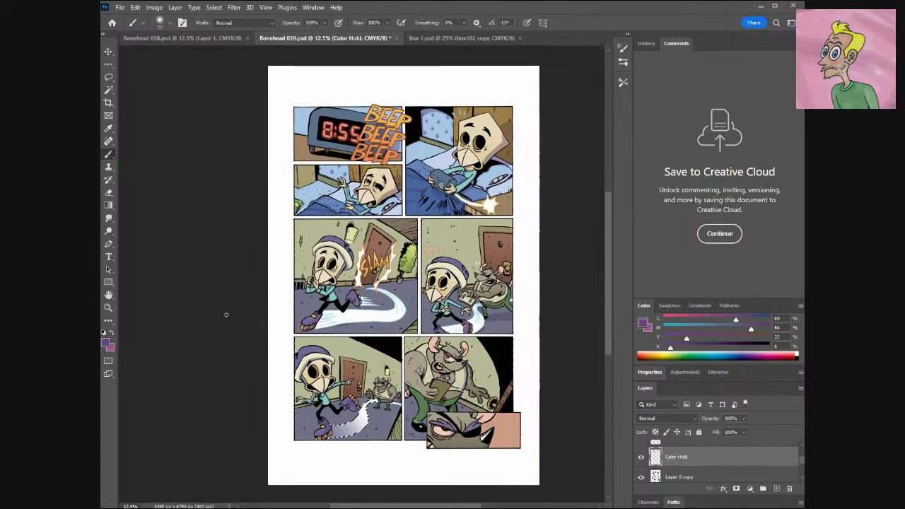